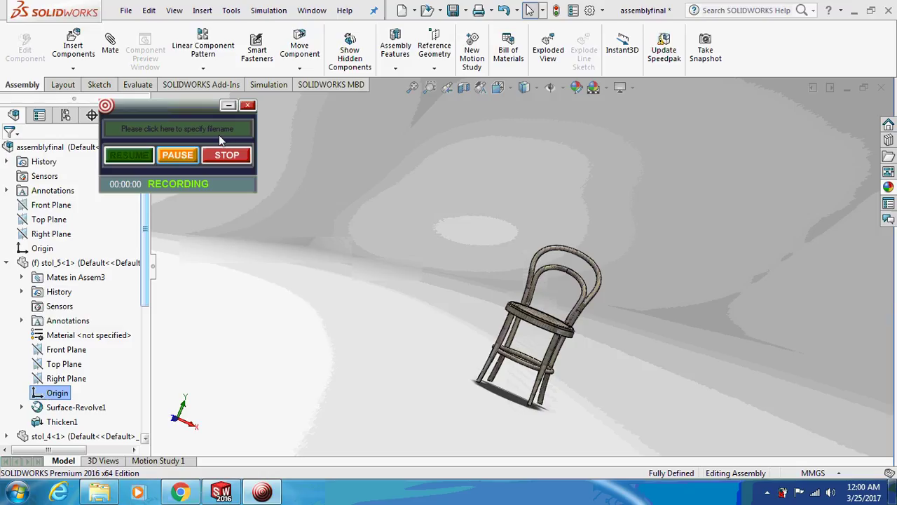
Orbit and zoom the chair assembly to see it upright from the front.
click(228, 106)
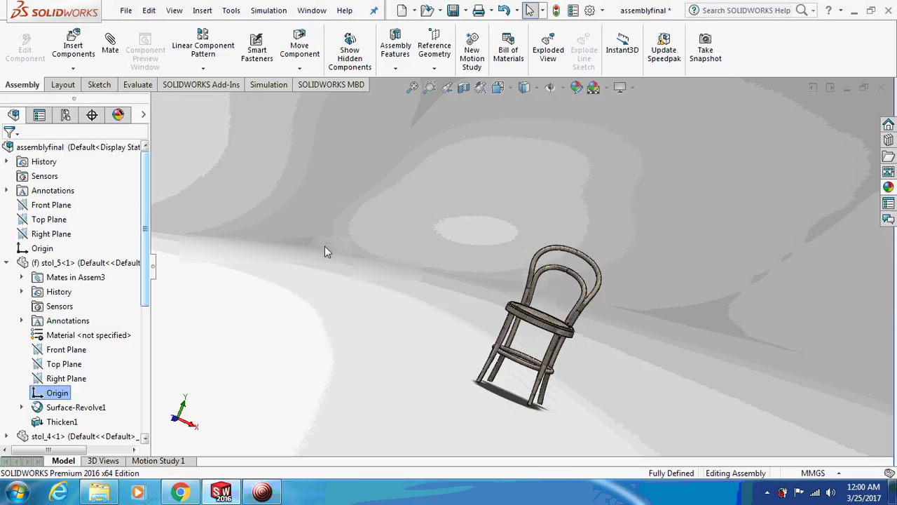
middle_drag(392, 235, 450, 286)
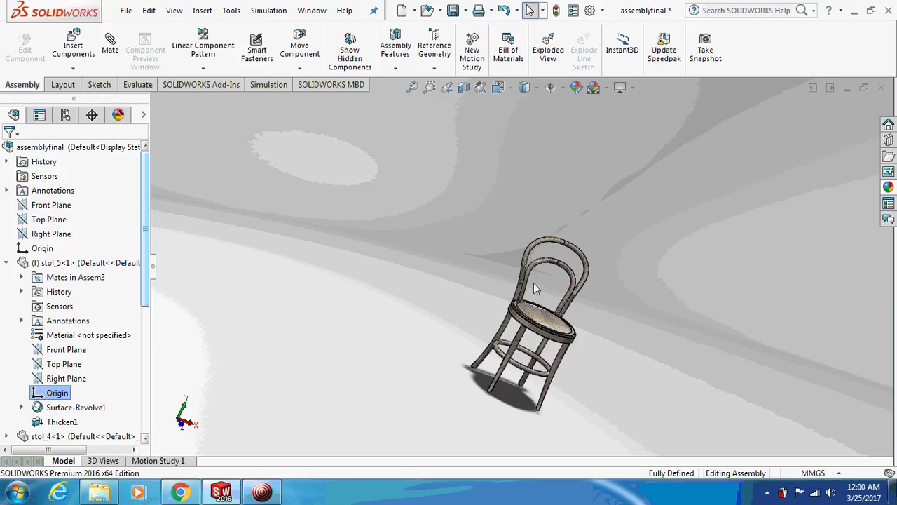
scroll(530, 294, down, 2)
middle_drag(423, 302, 363, 251)
scroll(476, 284, up, 2)
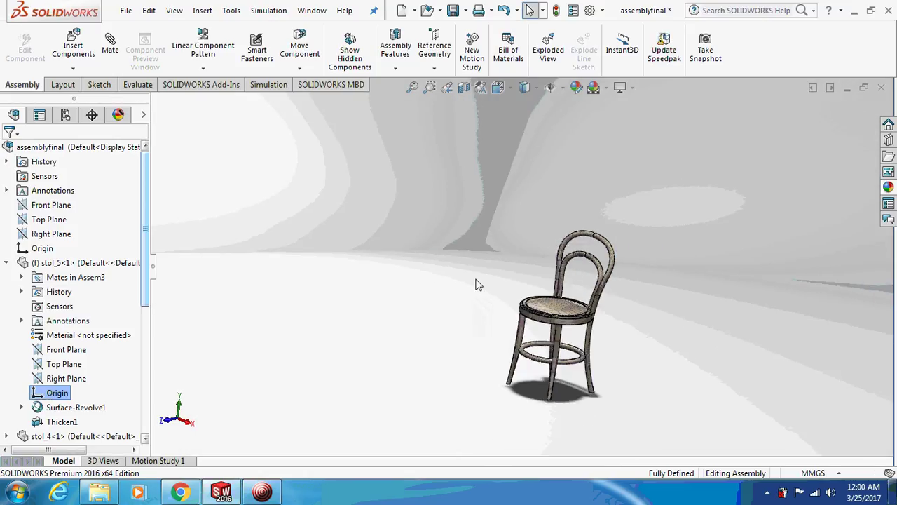
scroll(540, 272, down, 1)
scroll(534, 267, down, 1)
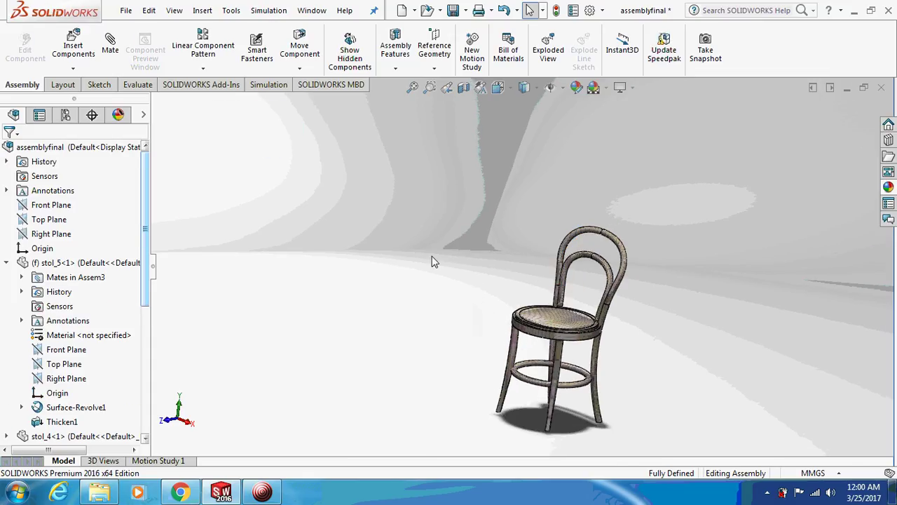
Create a new part and start a sketch on its Front Plane.
click(126, 10)
click(144, 31)
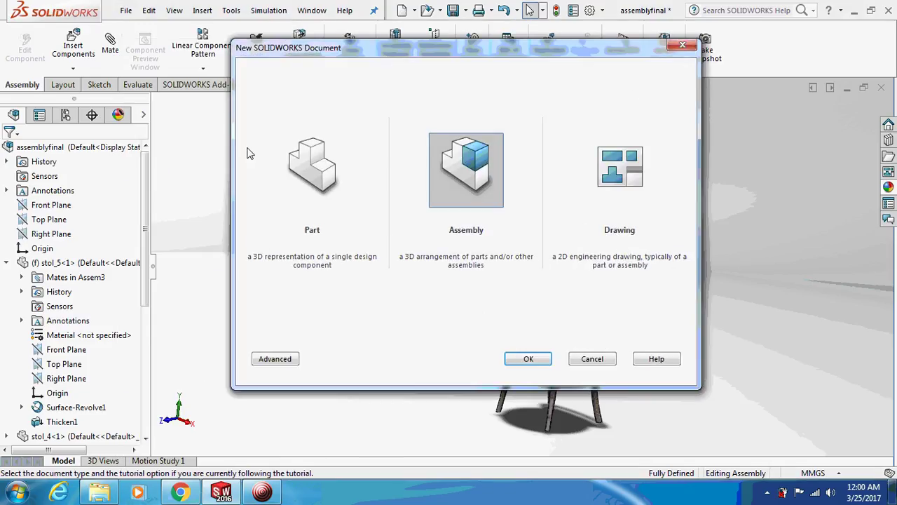
click(307, 176)
click(527, 363)
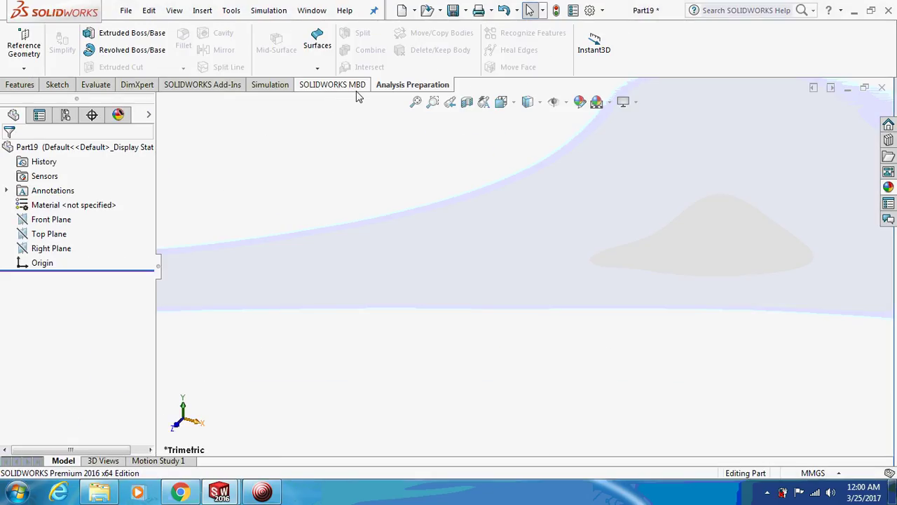
click(70, 221)
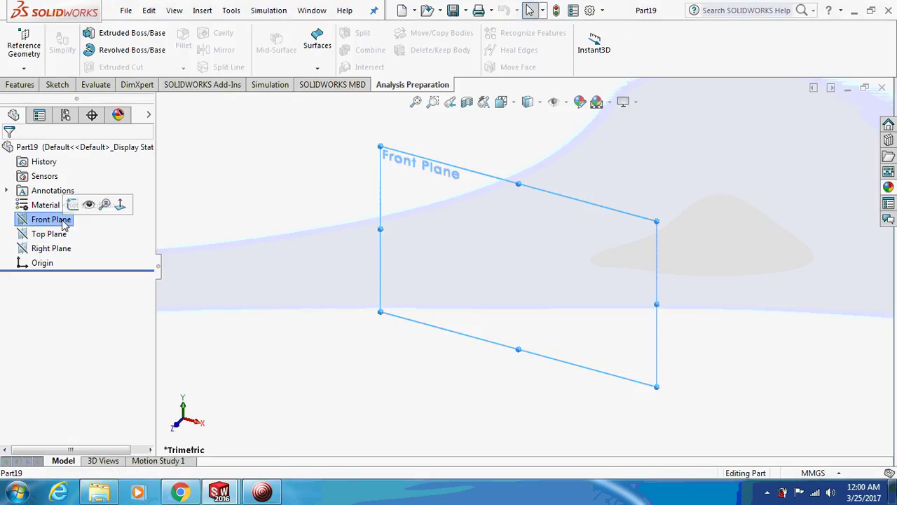
click(54, 85)
click(18, 45)
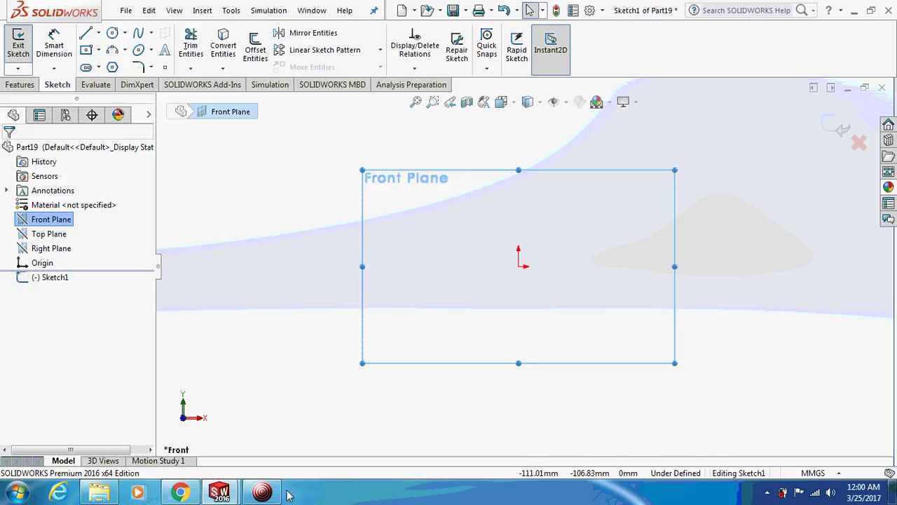
Draw a vertical centerline through the origin and place three sketch points to its right.
click(263, 492)
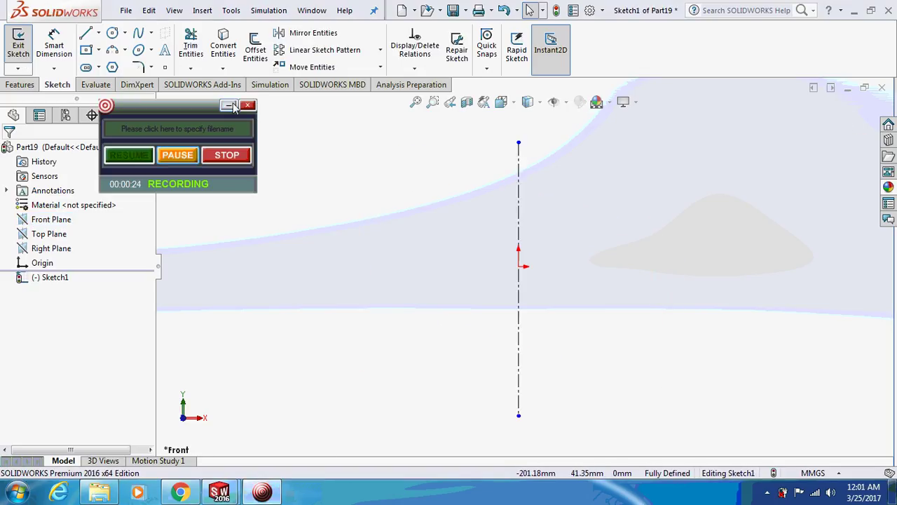
click(229, 105)
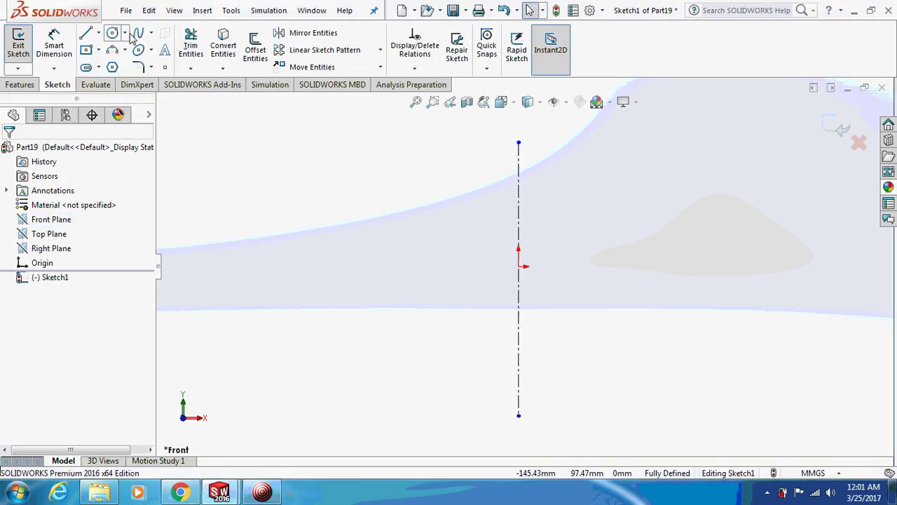
click(166, 70)
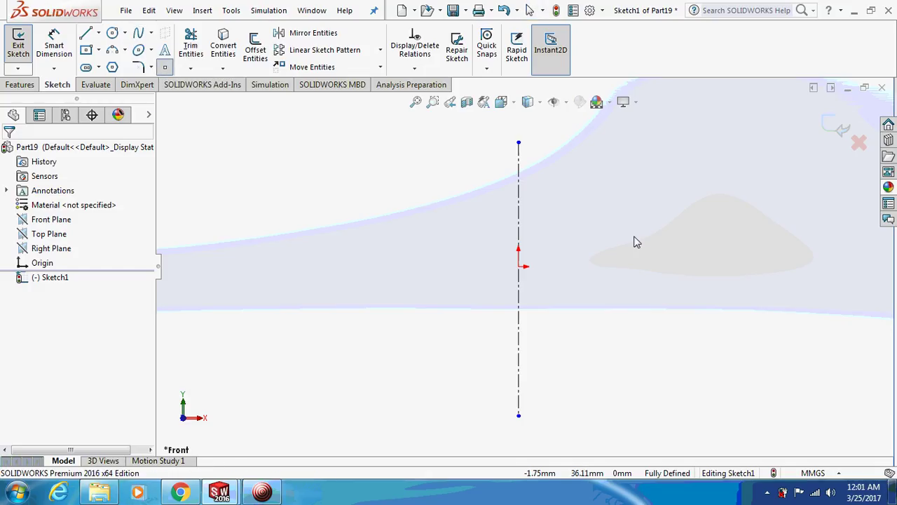
click(581, 167)
click(568, 201)
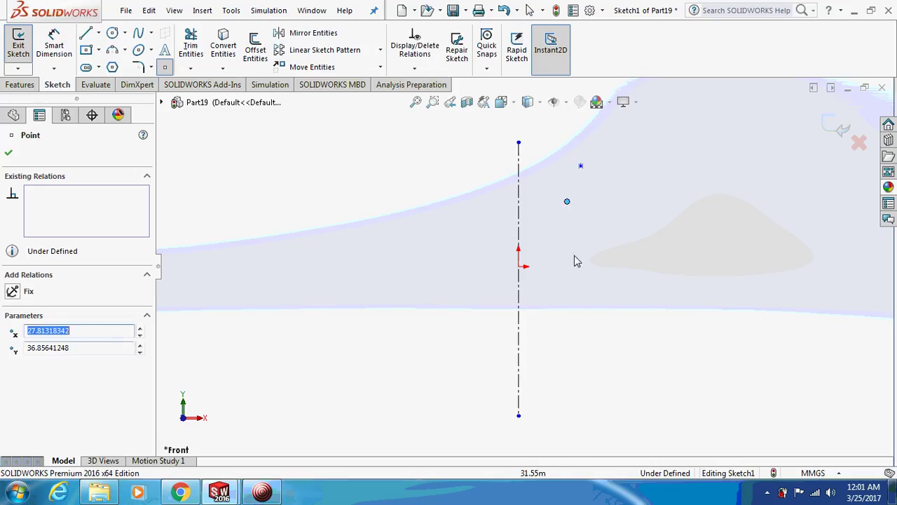
click(571, 267)
key(Escape)
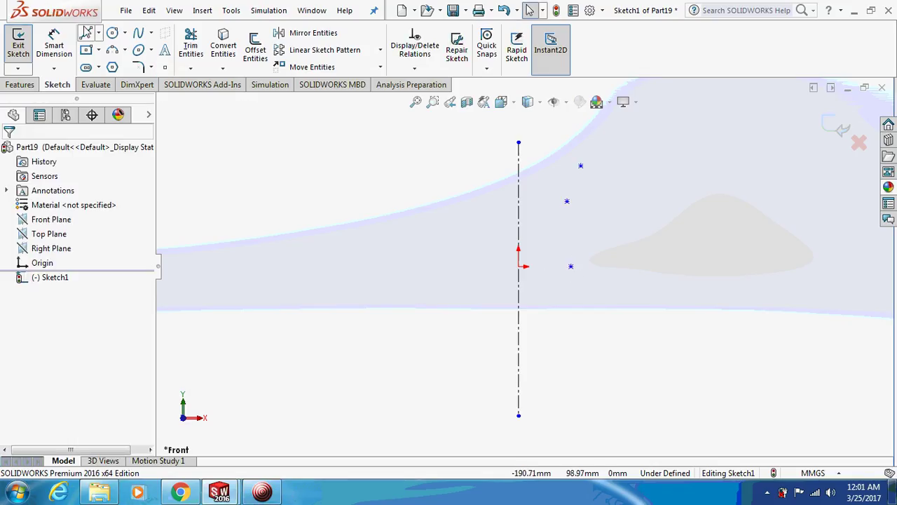
click(54, 45)
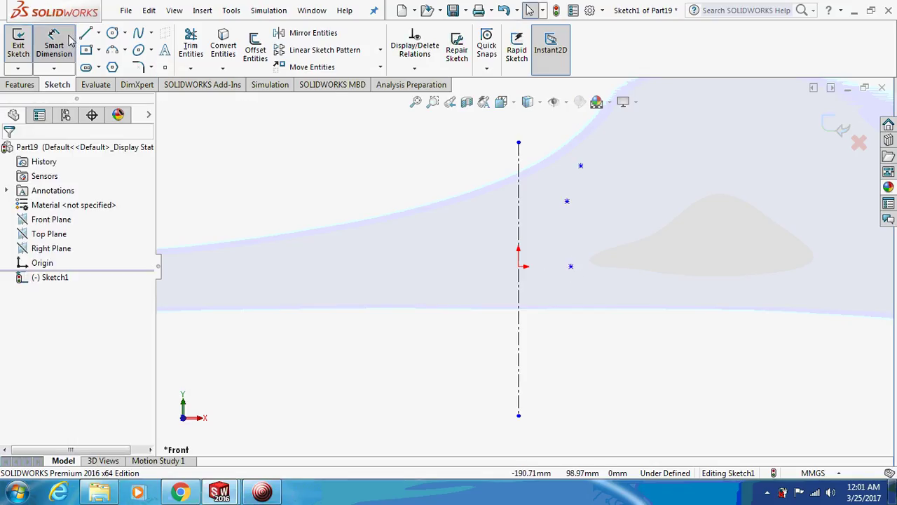
Dimension the centerline's top end 880 above the origin and the top point 195 across.
click(519, 143)
click(517, 272)
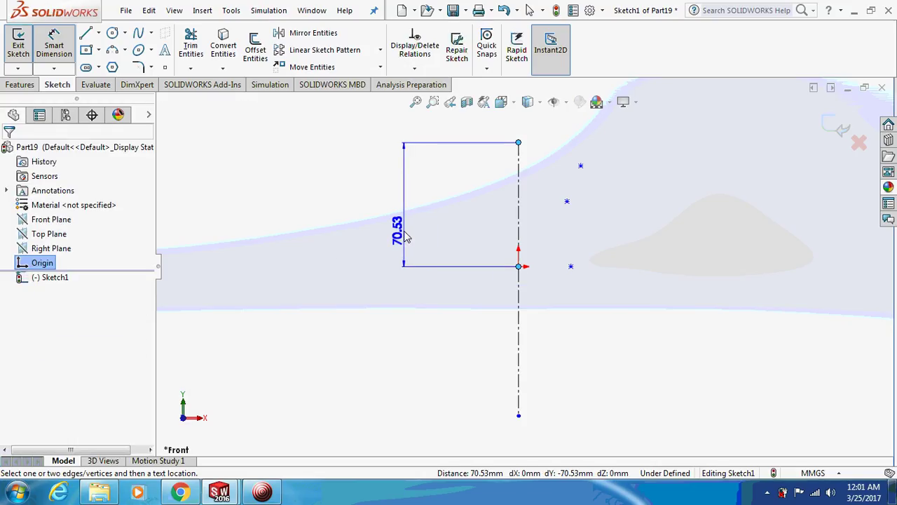
click(401, 234)
text(880)
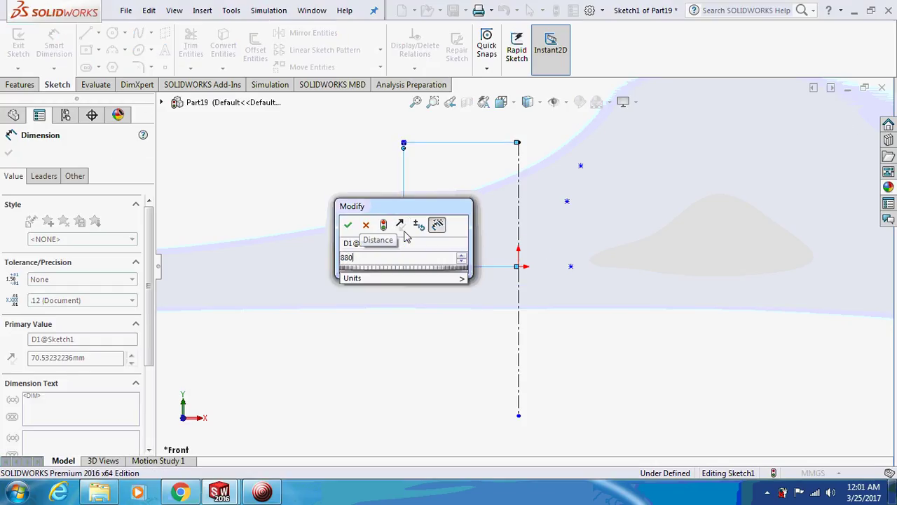
key(Return)
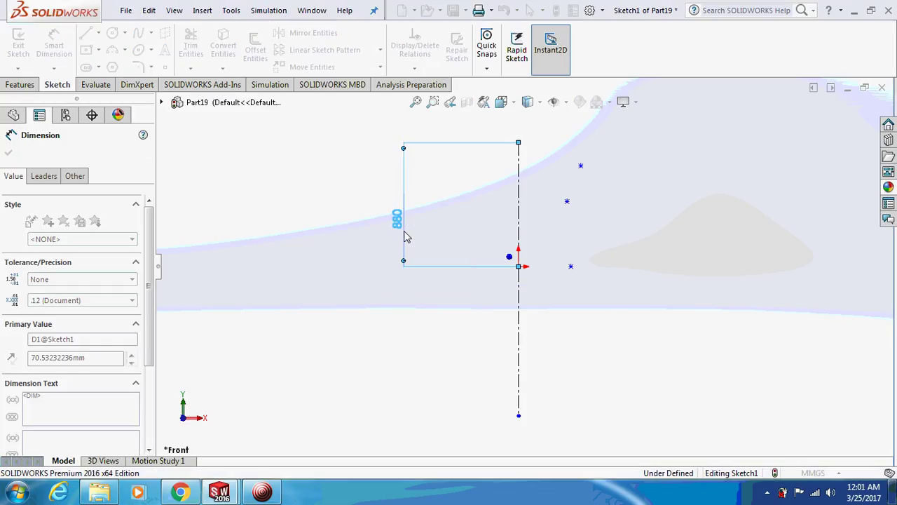
click(518, 143)
click(581, 167)
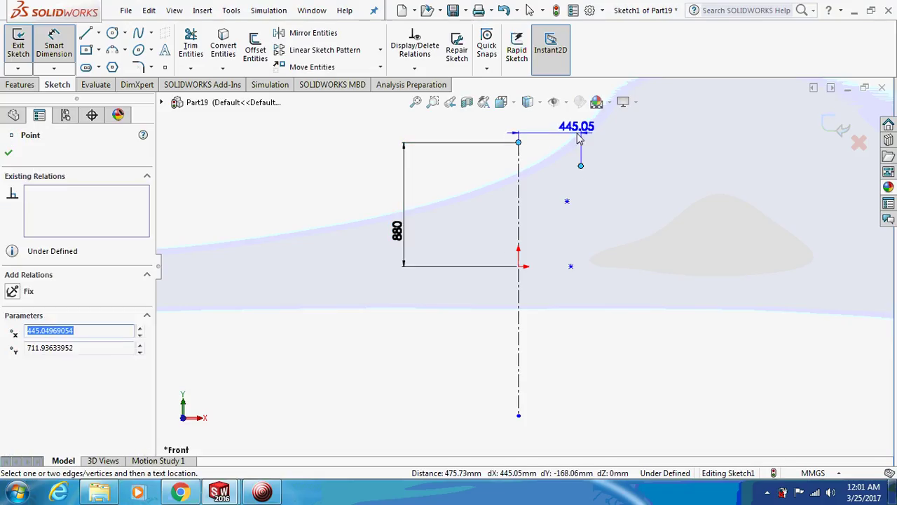
click(578, 138)
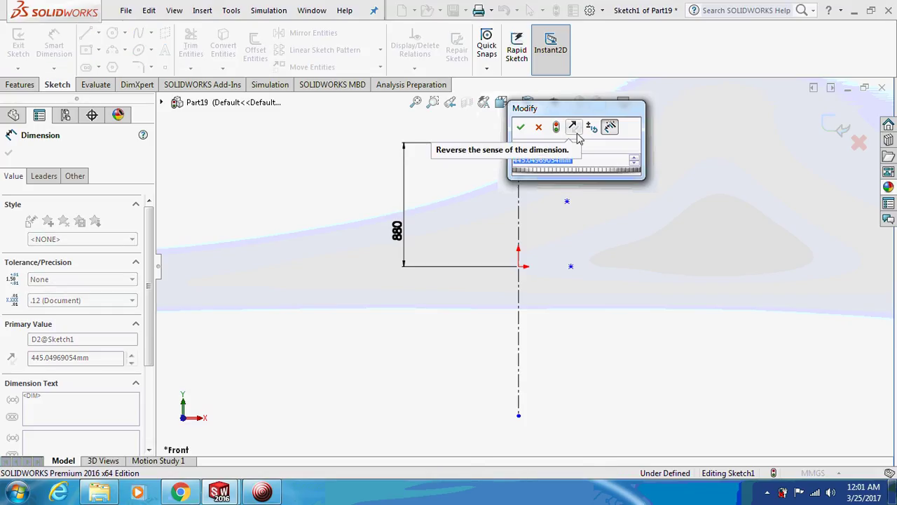
text(200)
key(Escape)
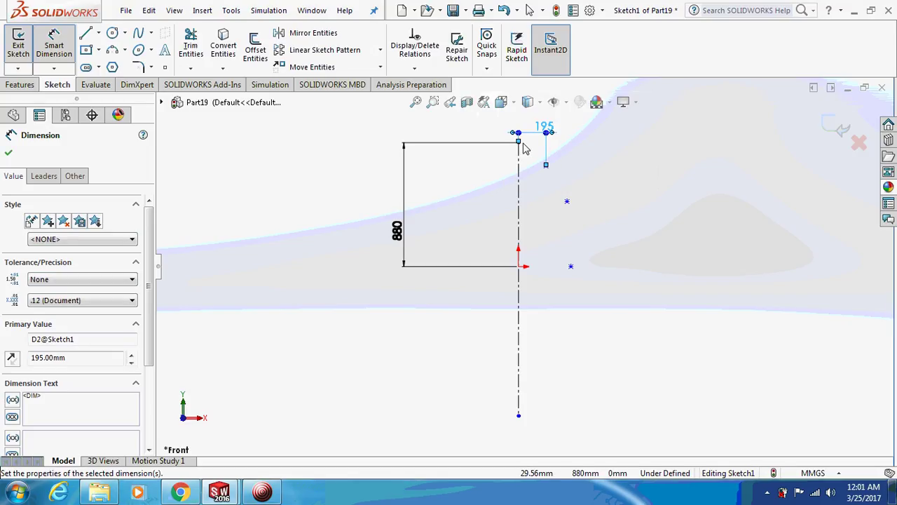
key(Escape)
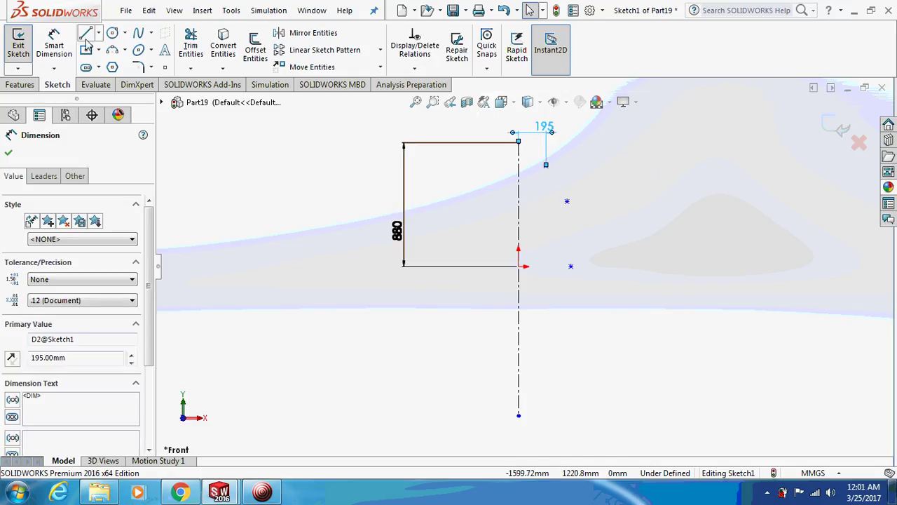
Dimension the top point 120 and the short line 290 below the centerline's top.
click(54, 46)
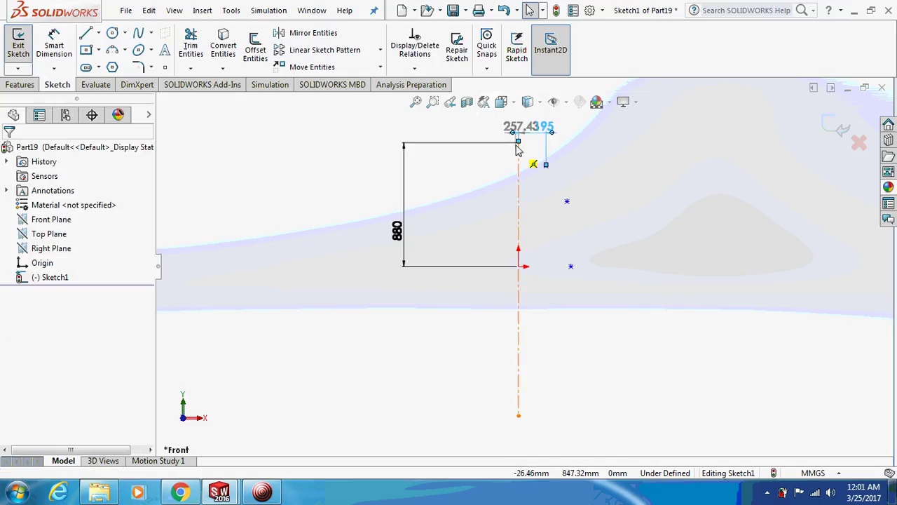
click(544, 163)
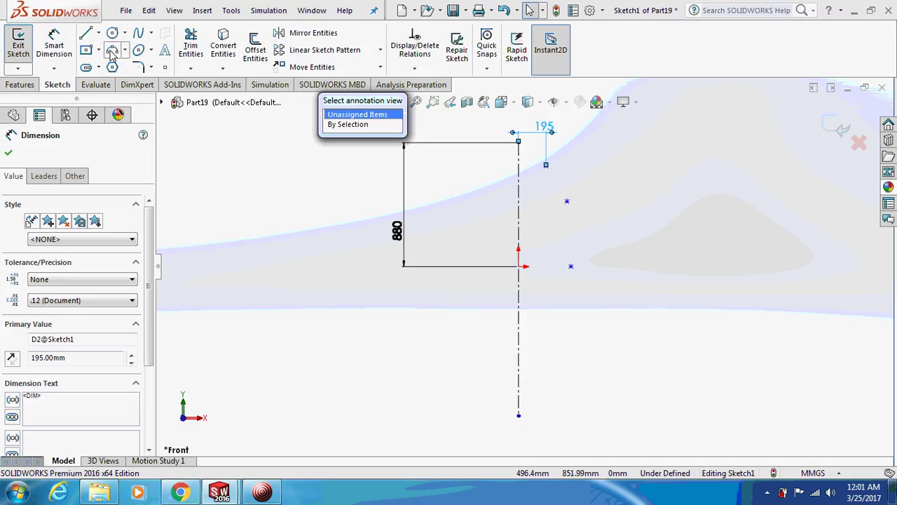
click(231, 176)
click(54, 45)
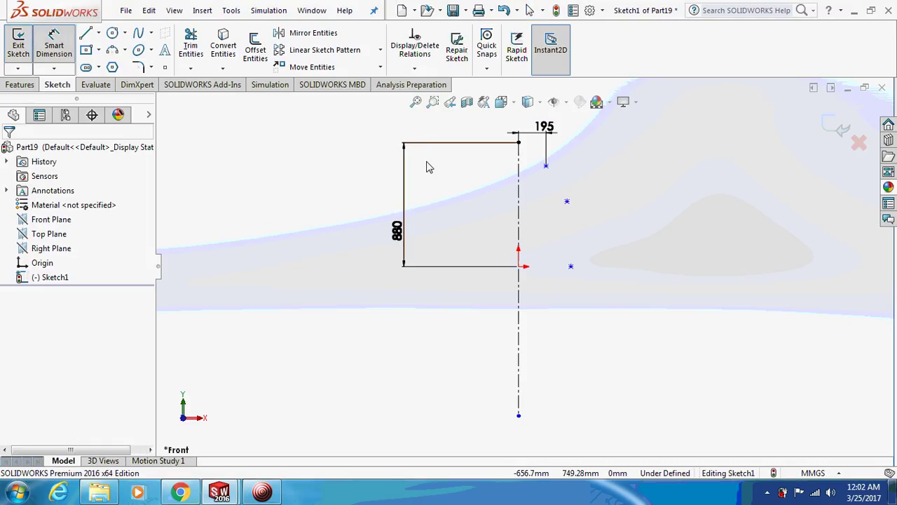
click(518, 143)
click(544, 166)
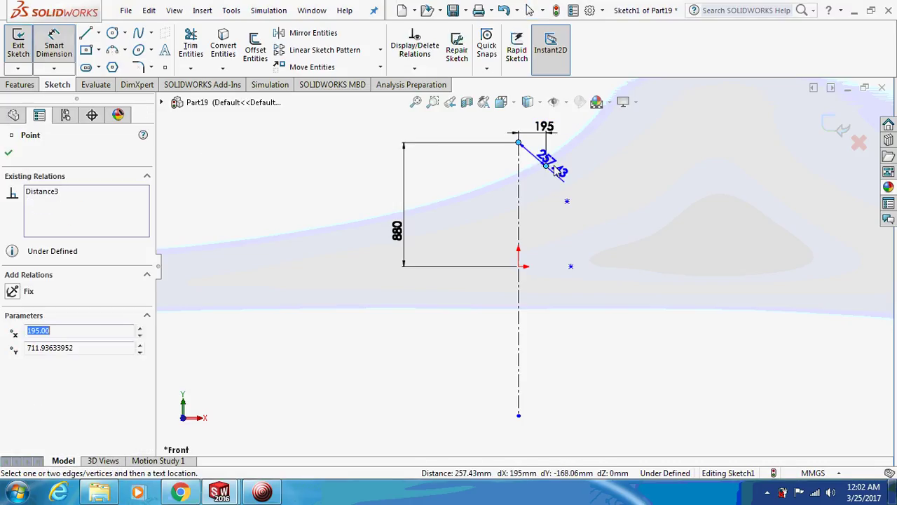
click(708, 165)
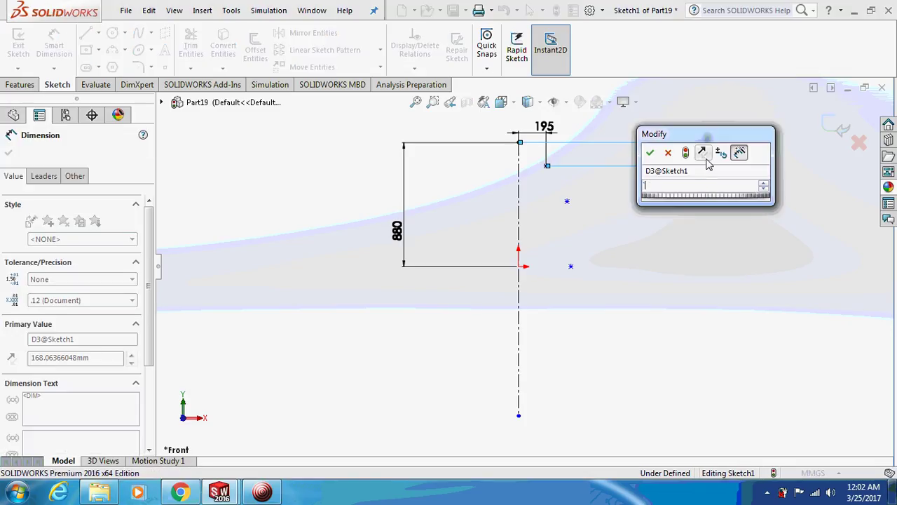
text(120)
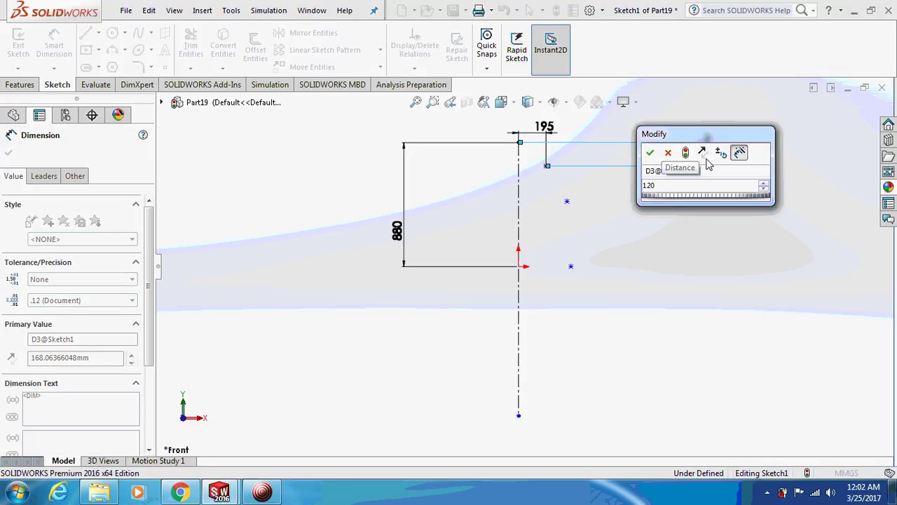
key(Return)
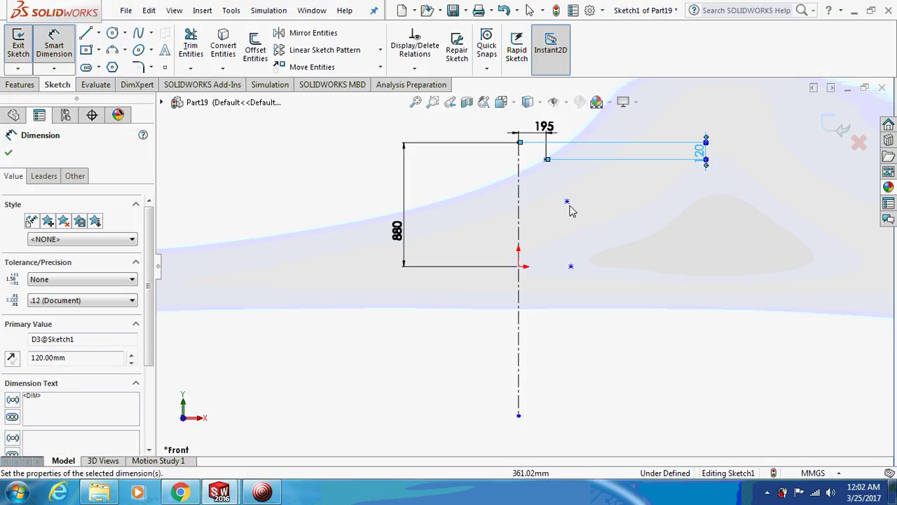
click(567, 202)
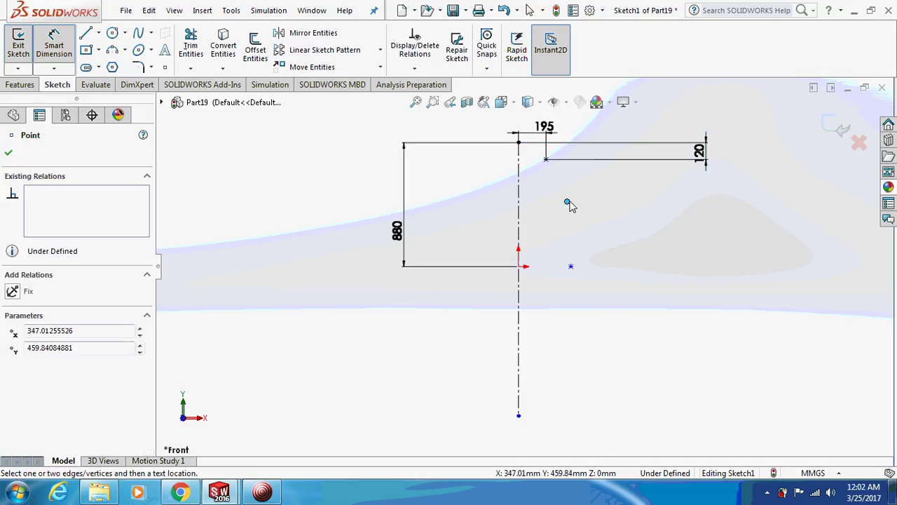
click(519, 143)
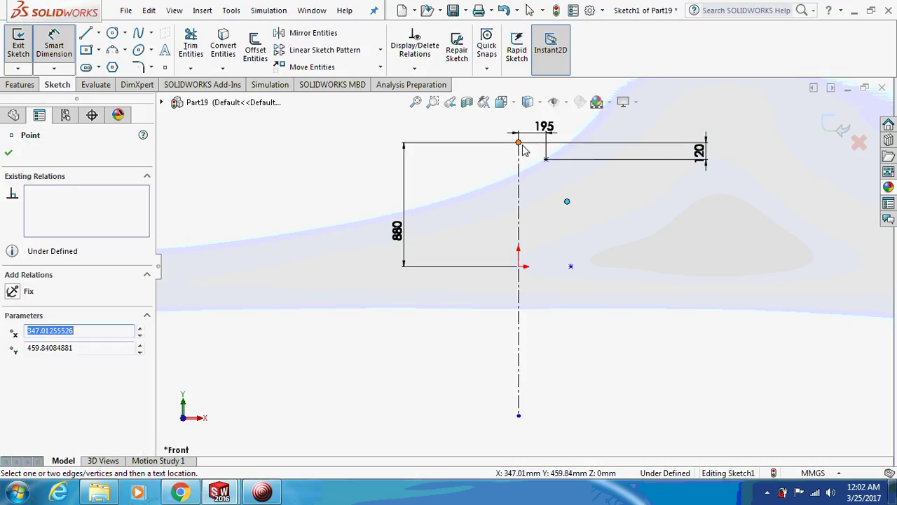
click(787, 176)
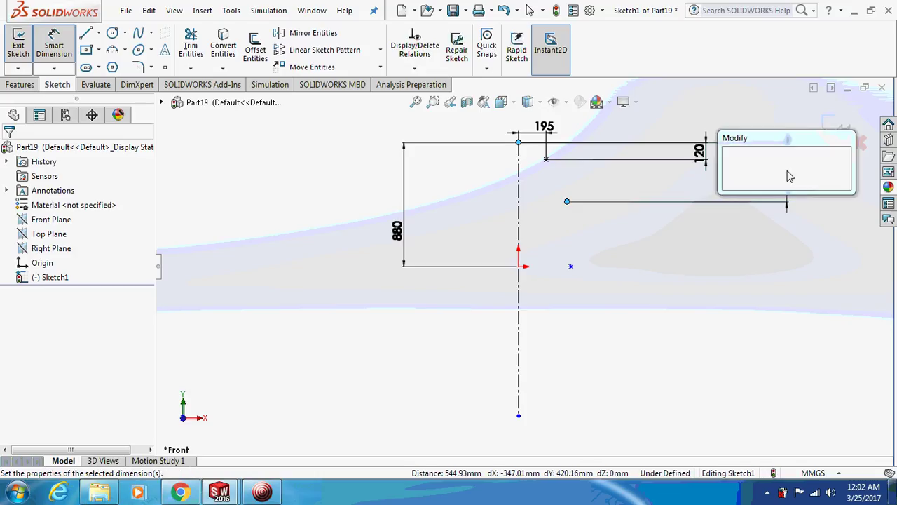
text(290)
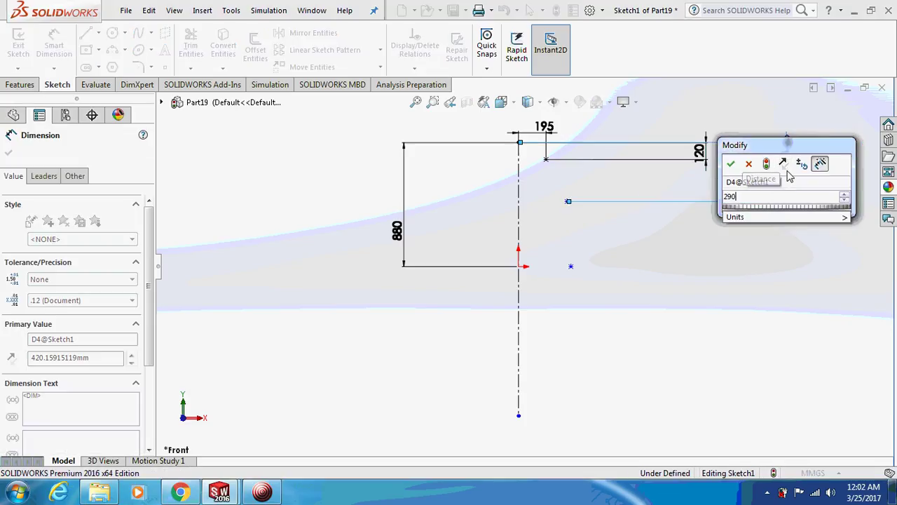
key(Return)
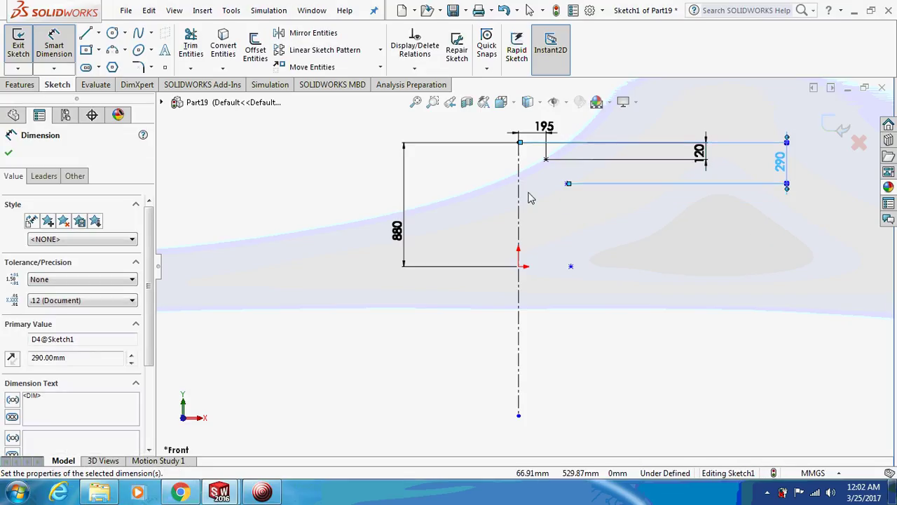
Set the vertical line and the lower point 160 from the centerline.
click(519, 191)
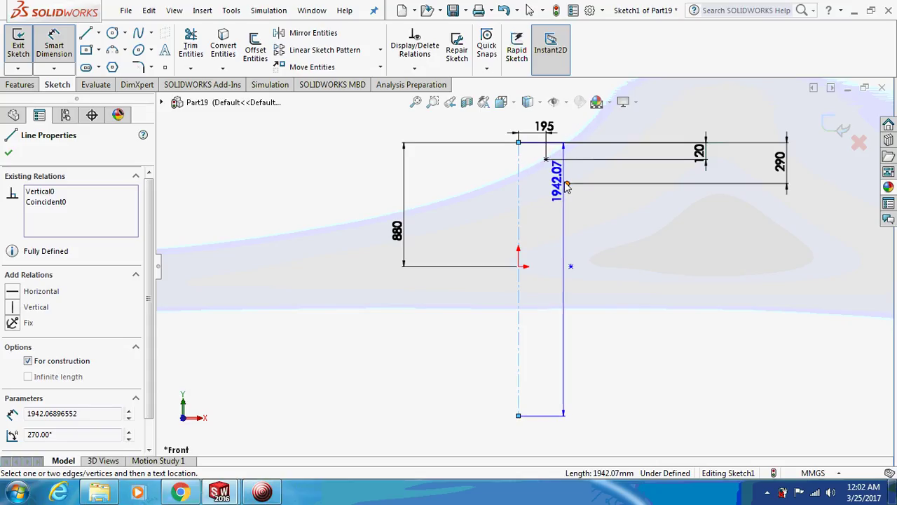
click(566, 185)
click(563, 347)
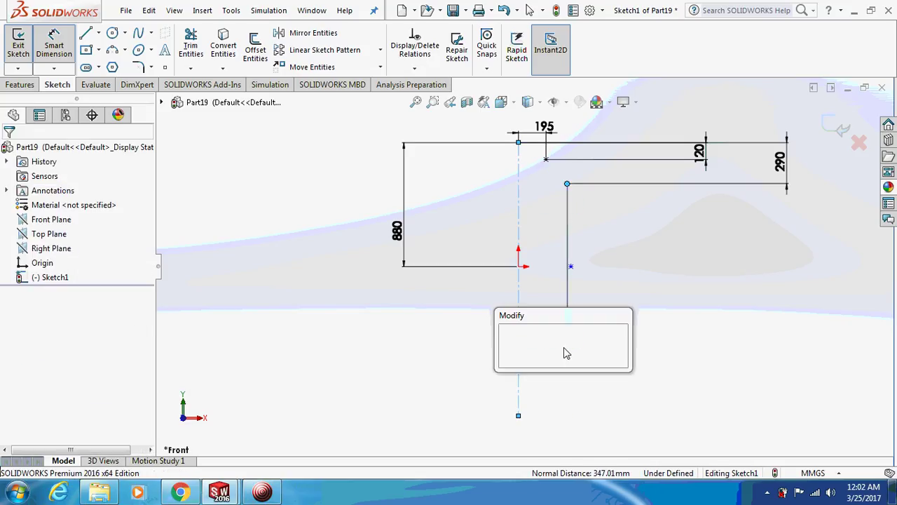
text(340)
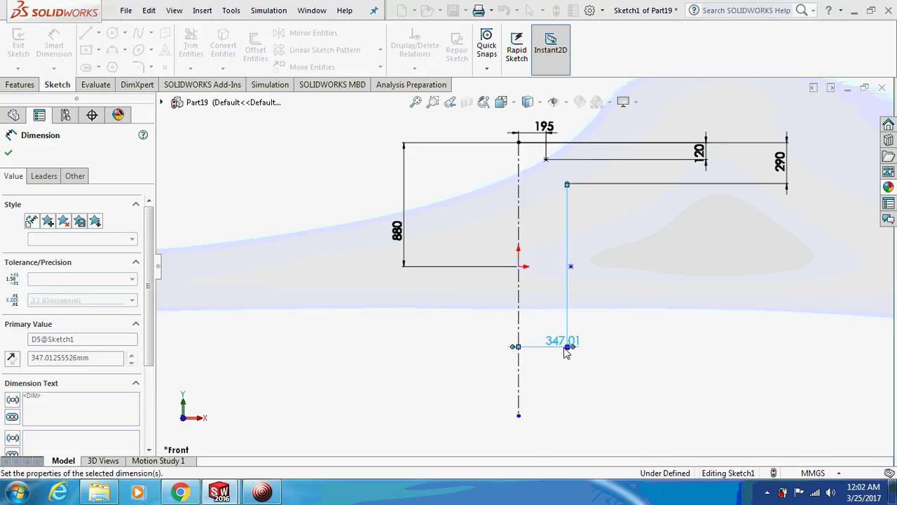
key(Return)
click(571, 267)
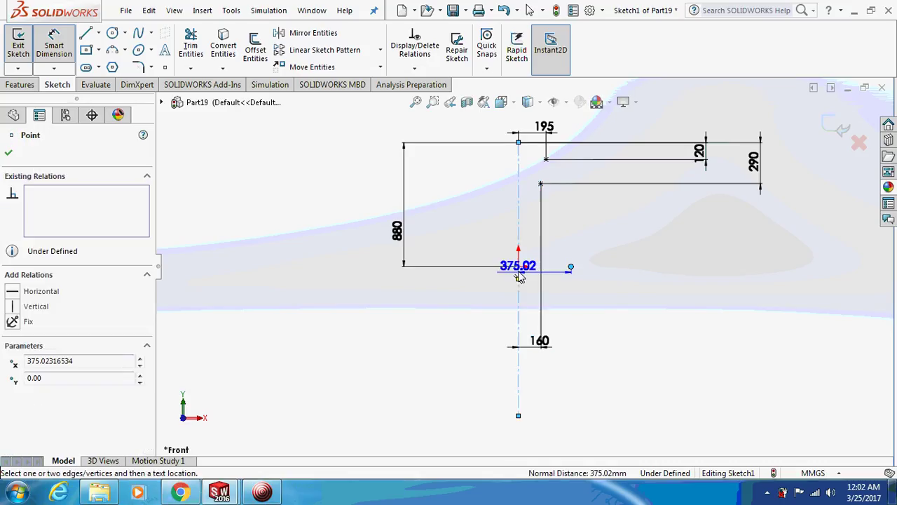
click(518, 267)
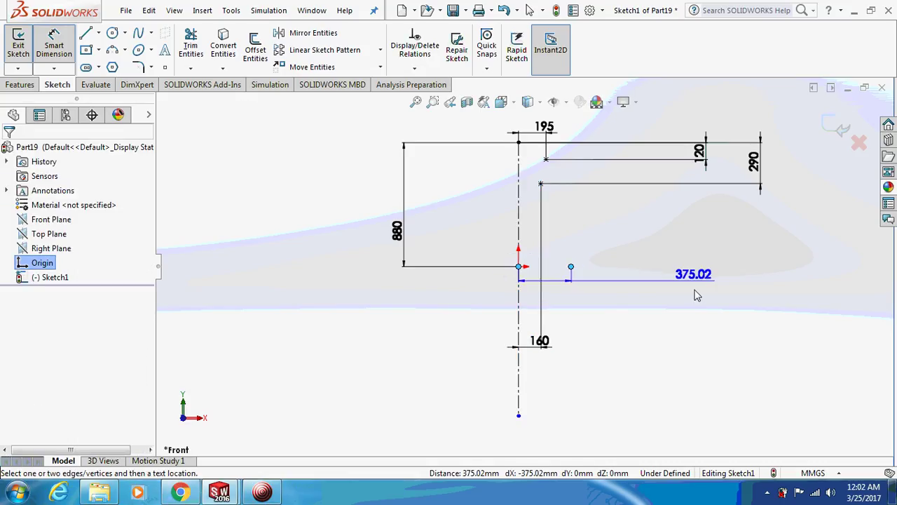
click(696, 300)
key(Return)
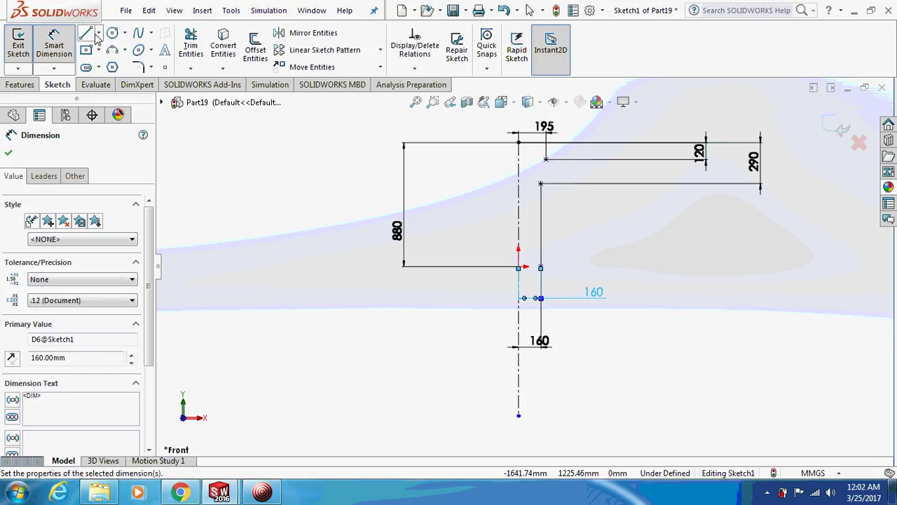
Draw a spline from the centerline's top through the upper line's corner.
click(138, 33)
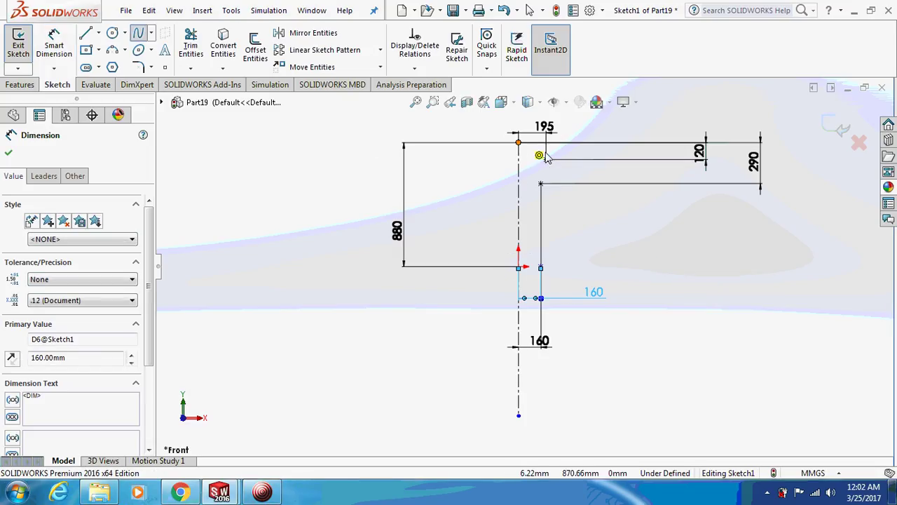
click(519, 142)
click(546, 159)
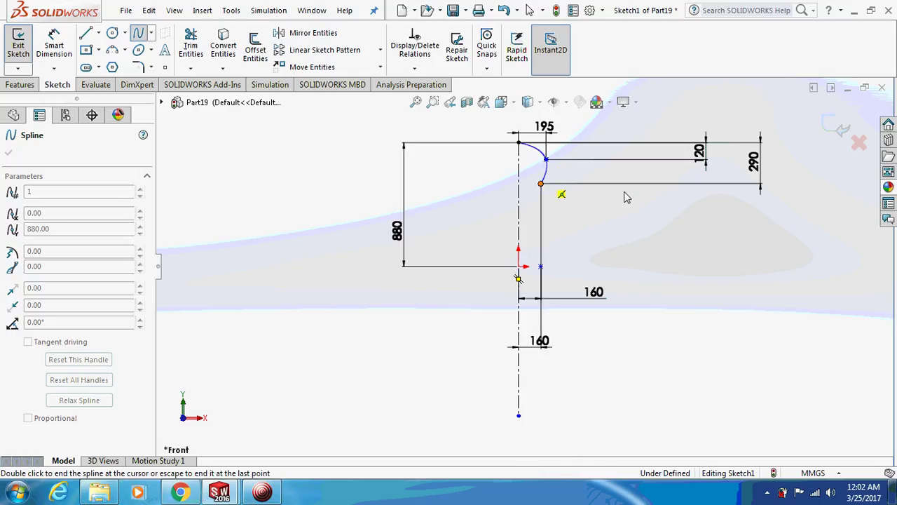
right_click(657, 195)
click(690, 204)
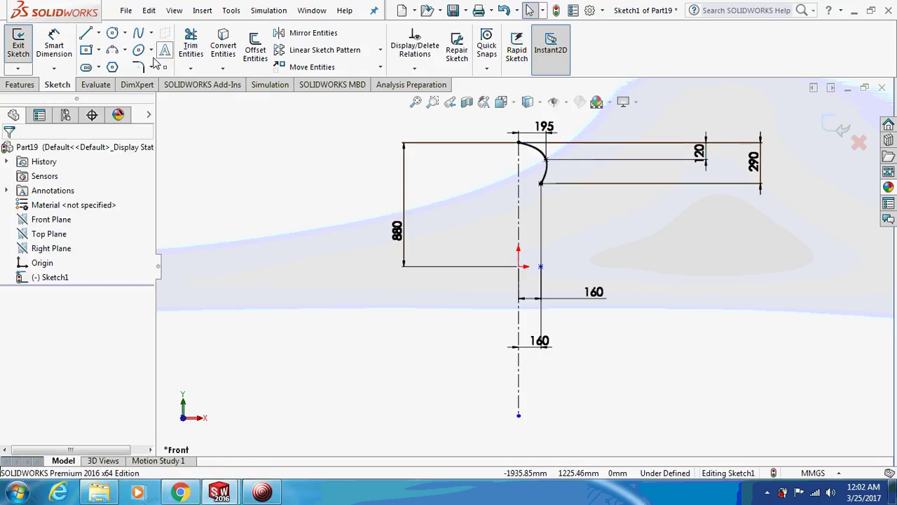
Draw a three-point arc from the horizontal line's end down to the lower point.
click(115, 55)
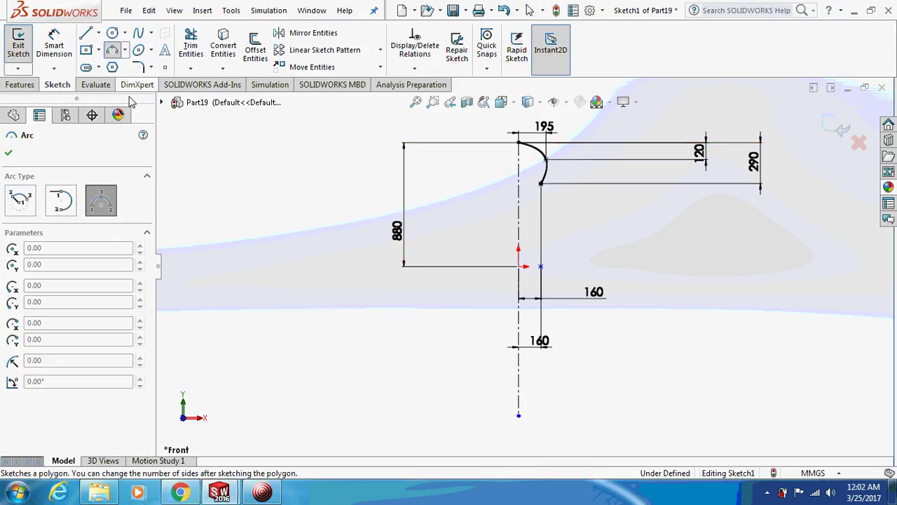
click(541, 185)
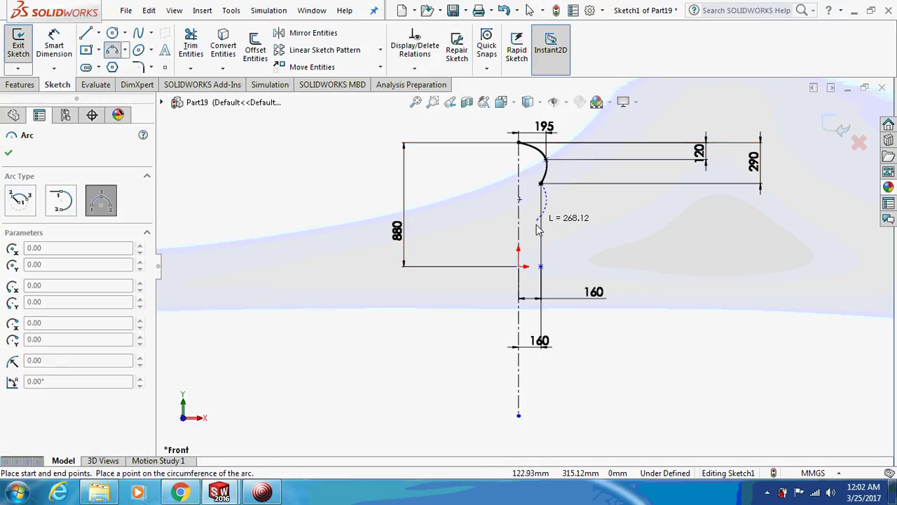
click(540, 266)
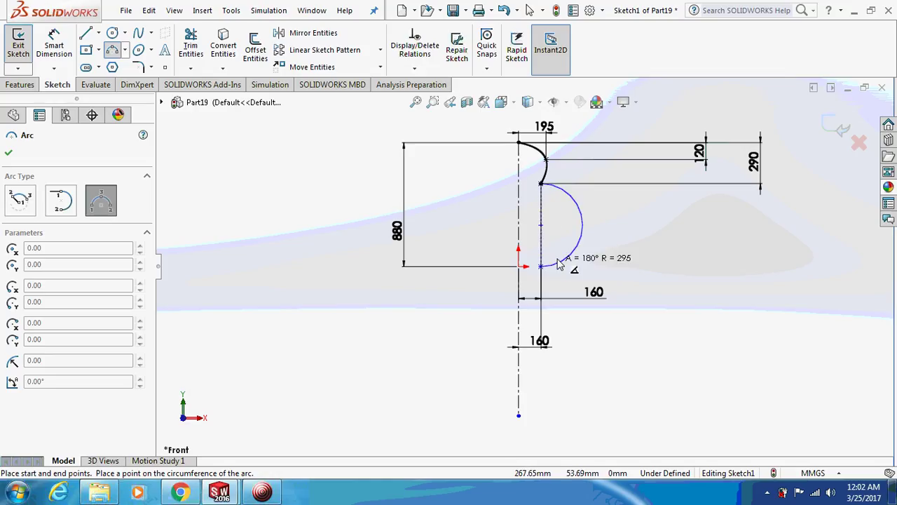
click(537, 232)
key(Escape)
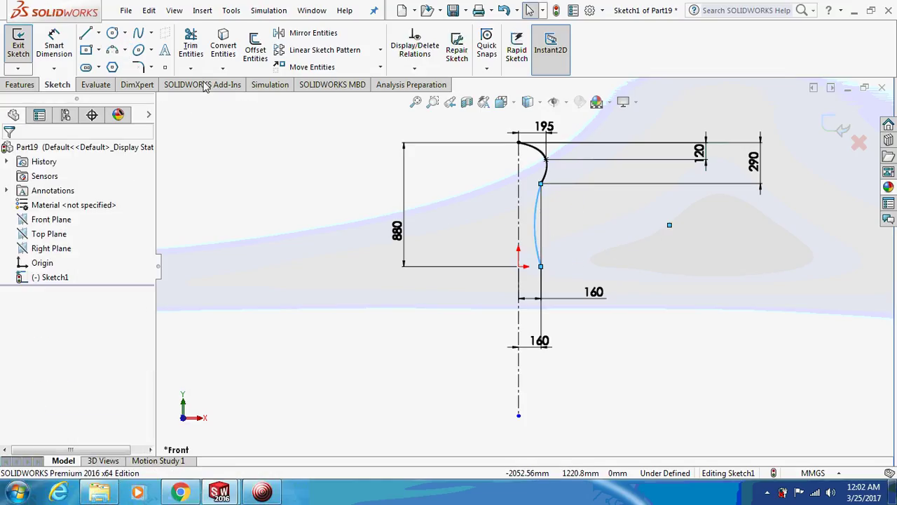
click(62, 46)
click(537, 191)
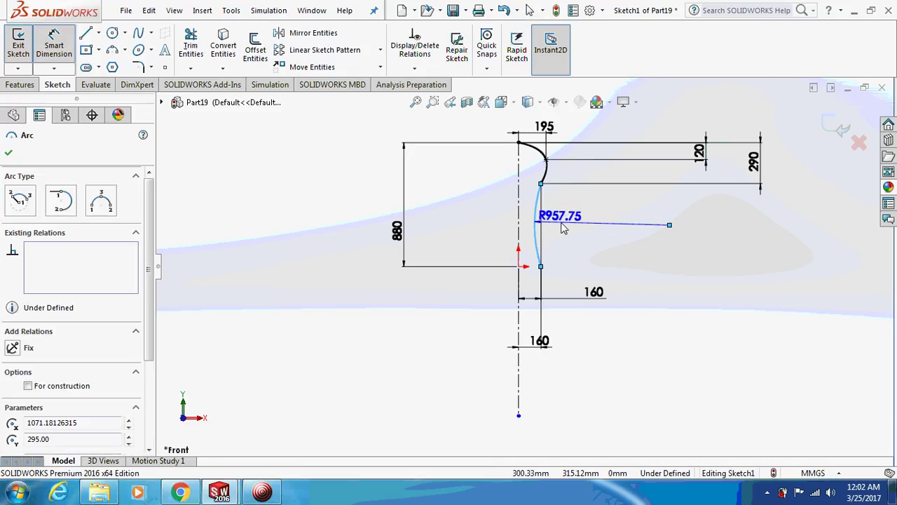
Set the arc's radius to R1800.
click(565, 229)
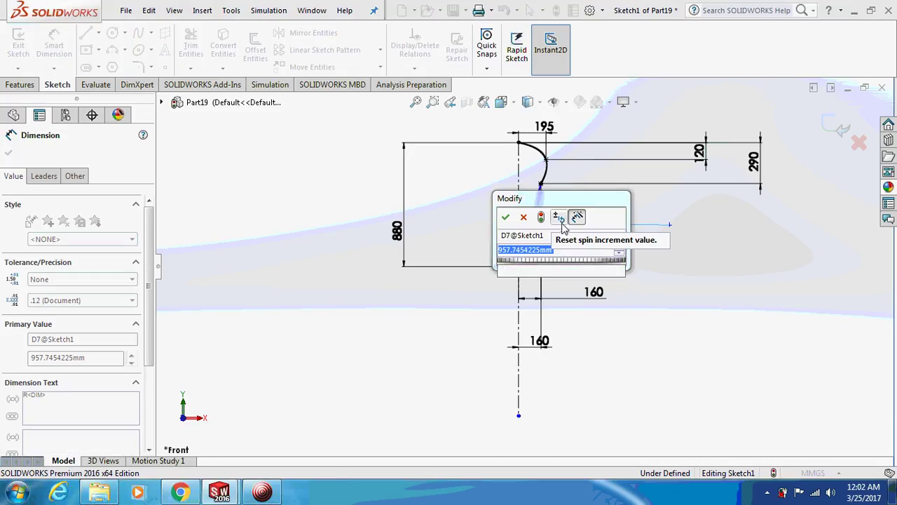
text(1800)
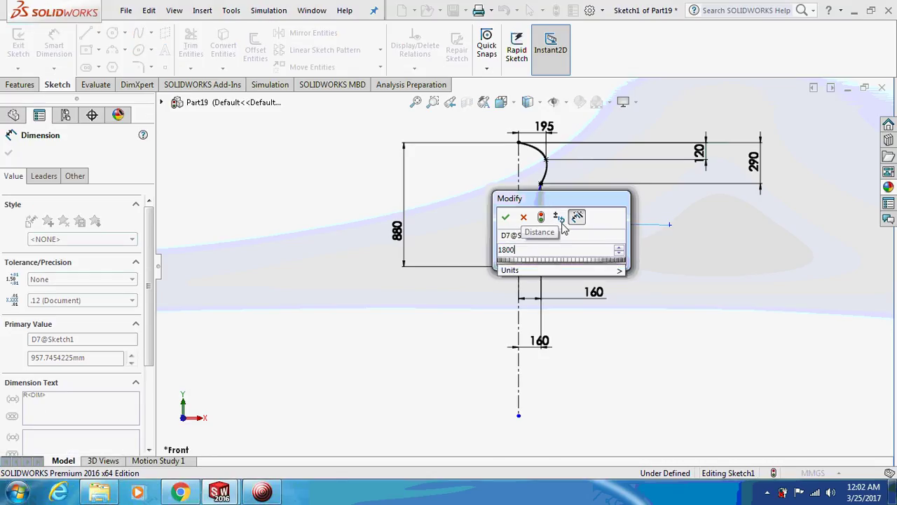
key(Return)
key(Escape)
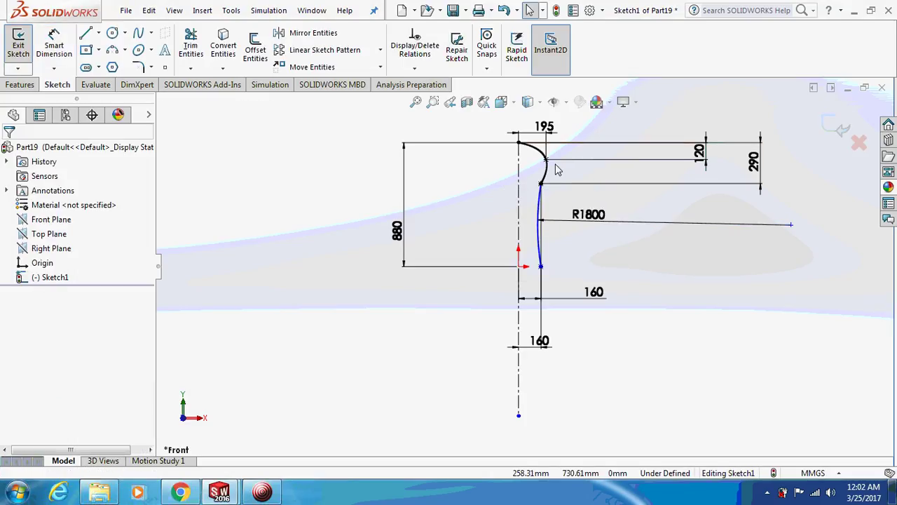
Add a Tangent relation between the spline and the arc.
click(549, 176)
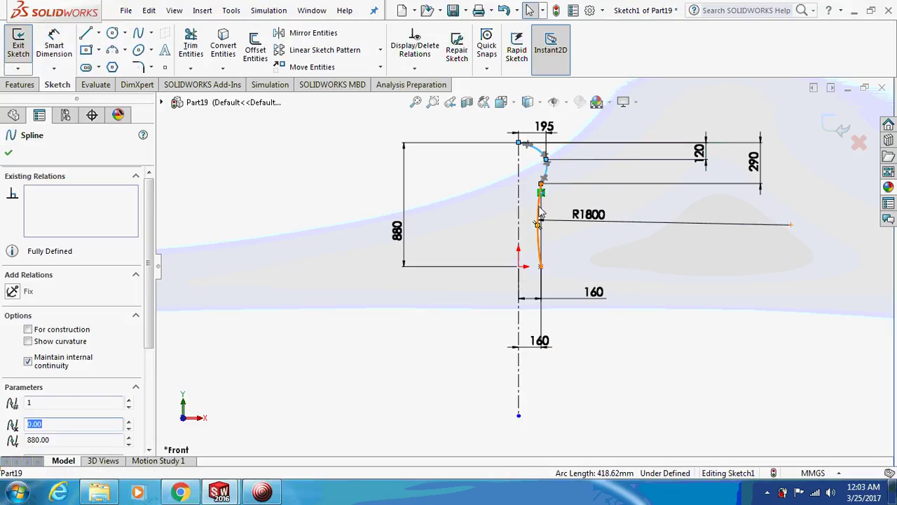
ctrl+click(533, 148)
click(12, 364)
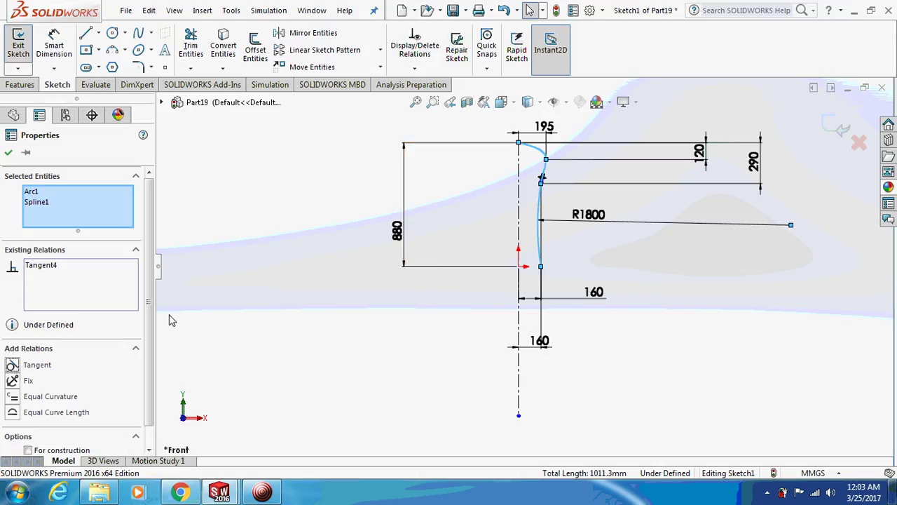
key(Escape)
Make the spline's top tangent handle Horizontal and exit the sketch.
mouse_move(540, 156)
ctrl+middle_down()
mouse_move(528, 176)
mouse_move(526, 219)
ctrl+middle_up()
click(530, 223)
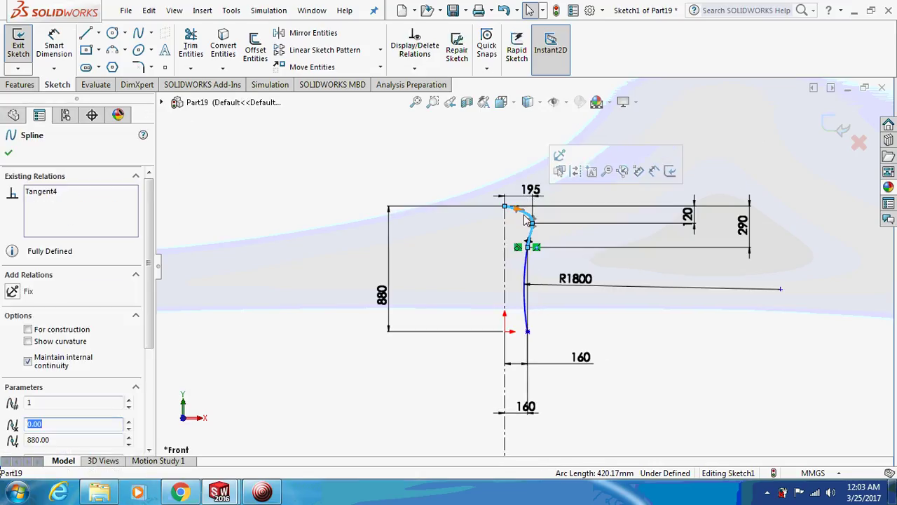
scroll(522, 214, down, 5)
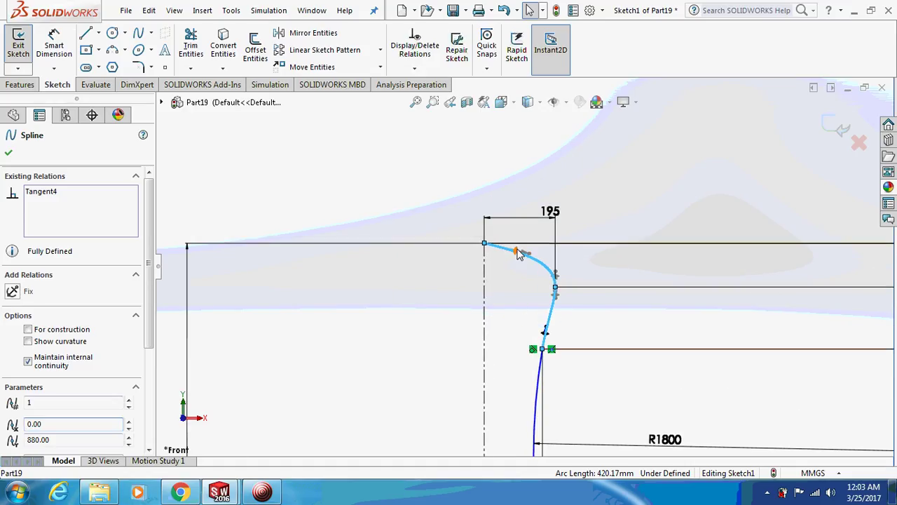
click(518, 252)
click(12, 293)
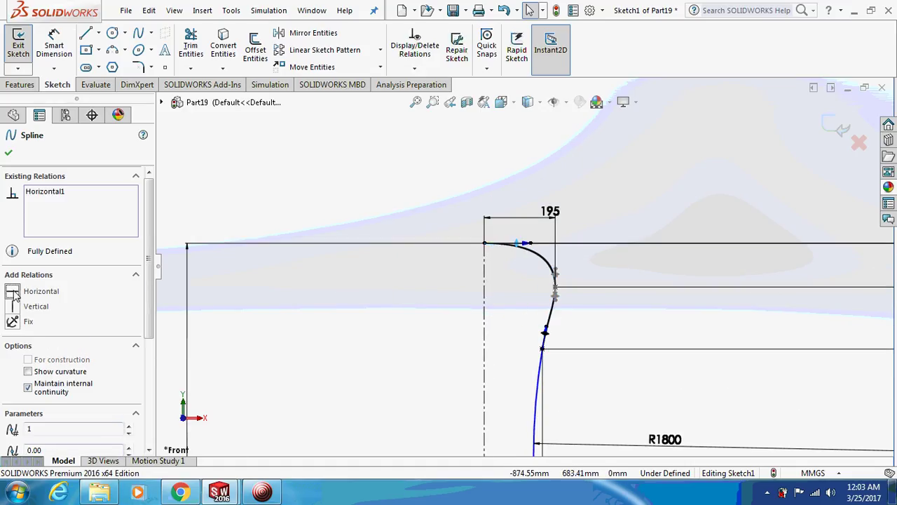
scroll(438, 306, down, 1)
scroll(439, 306, up, 6)
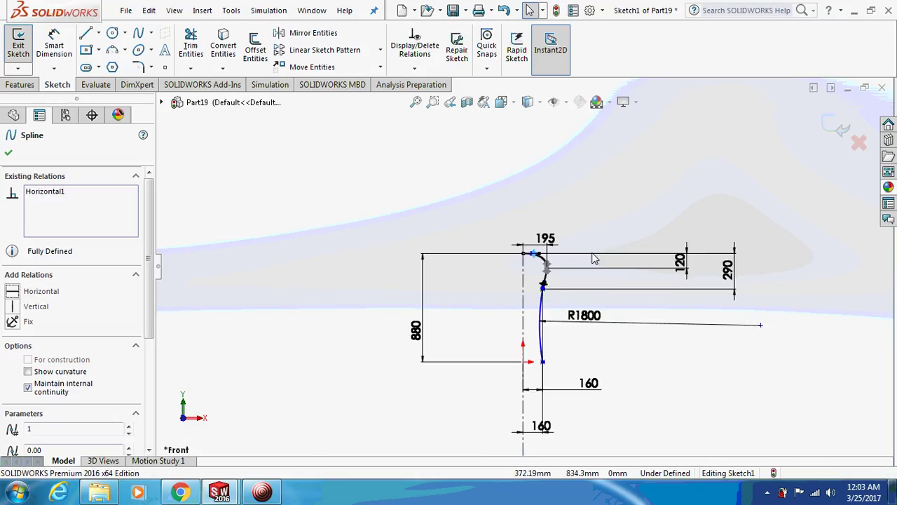
click(830, 130)
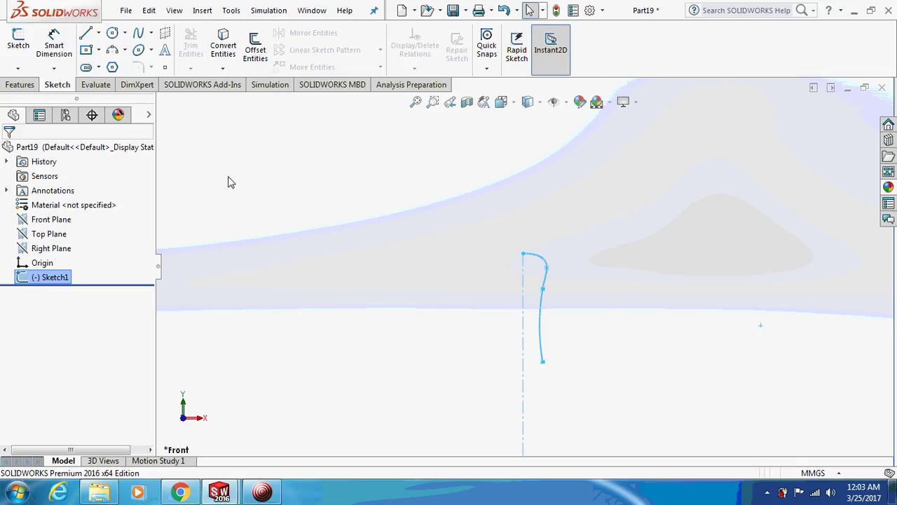
Start a sketch on the Right Plane, viewed Normal To it.
click(59, 248)
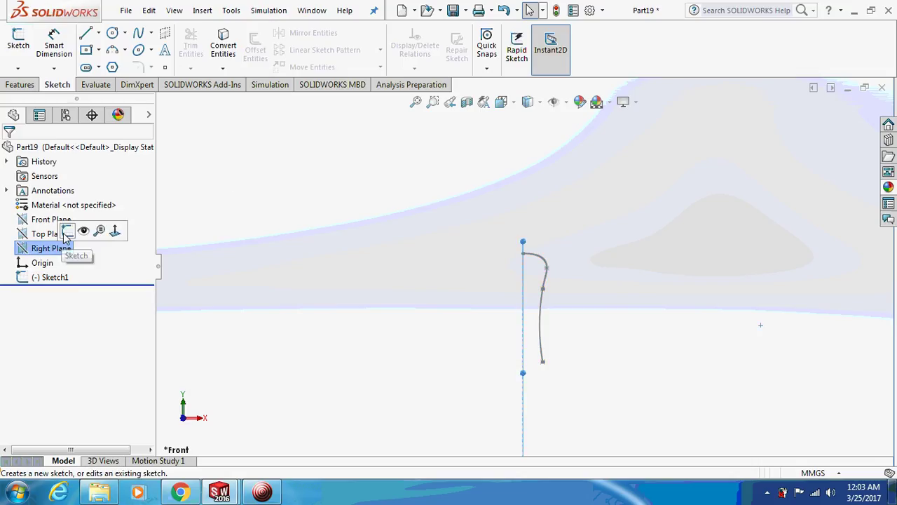
click(67, 231)
right_click(61, 249)
click(122, 232)
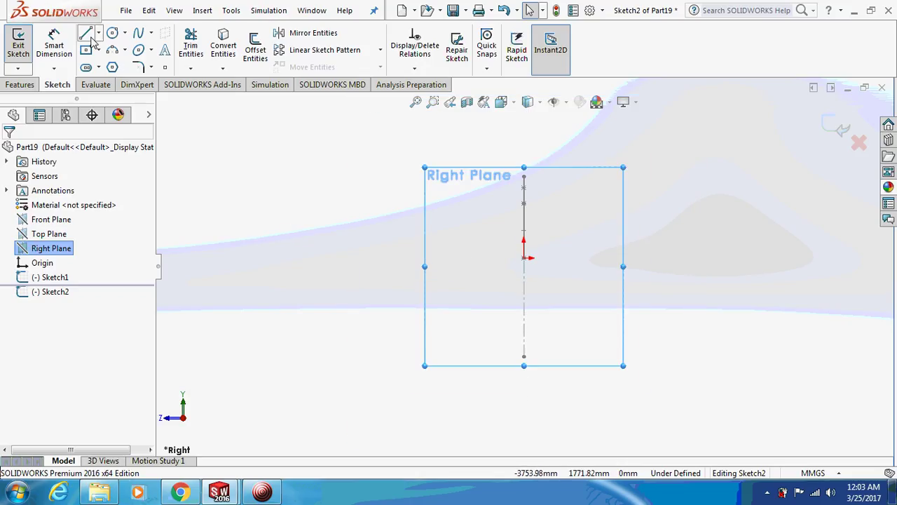
Draw a three-point arc rising from the origin beside the centerline.
click(114, 51)
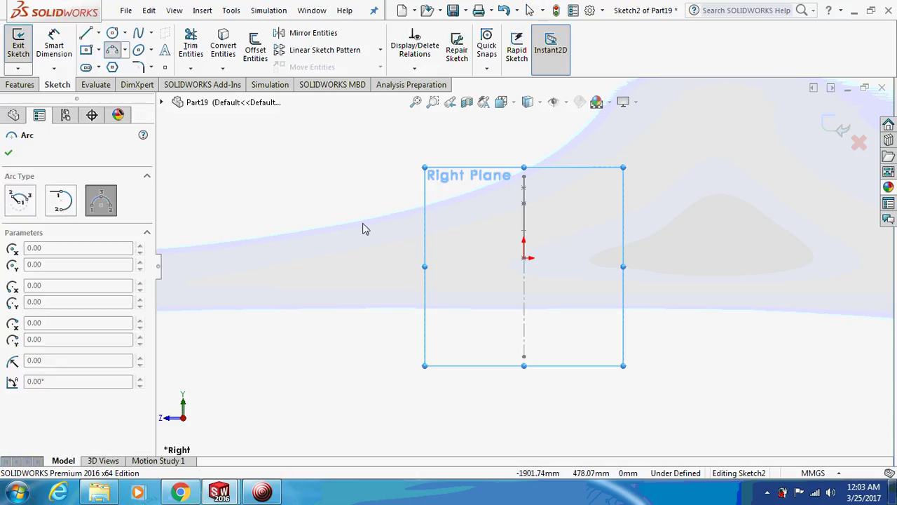
click(524, 258)
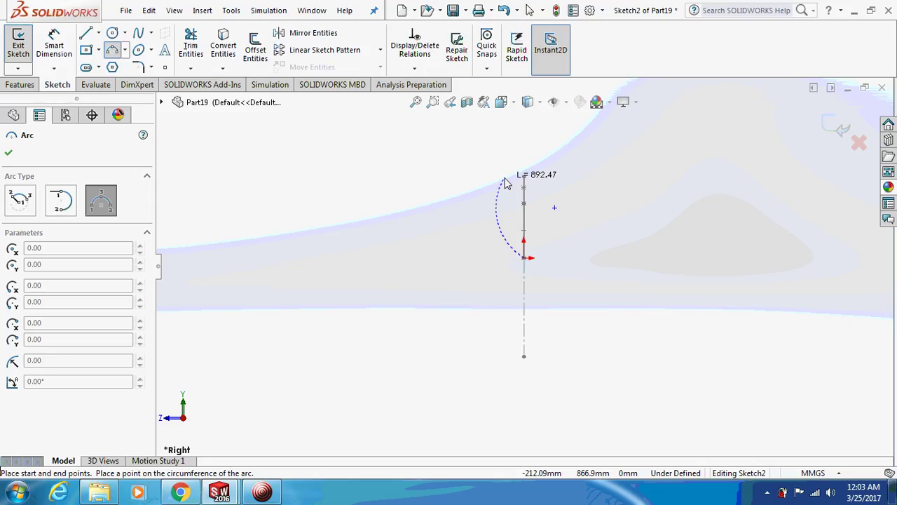
click(505, 181)
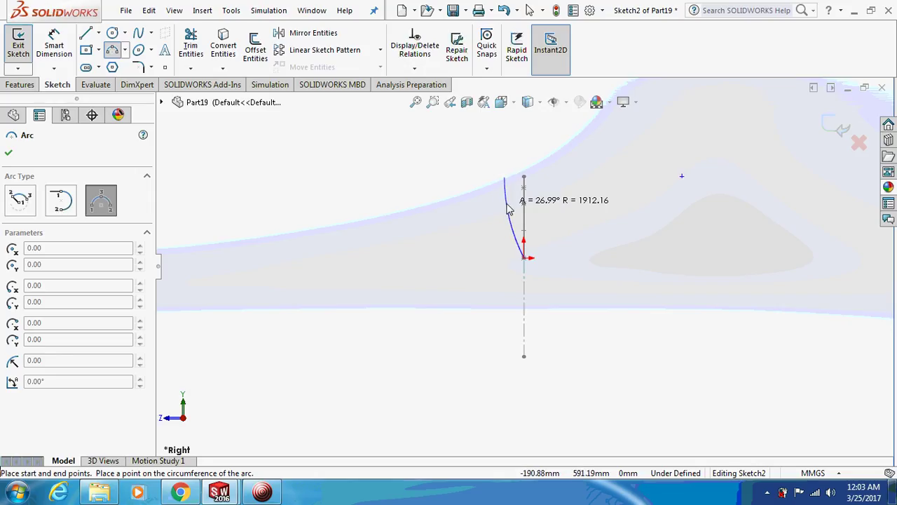
click(509, 209)
key(Escape)
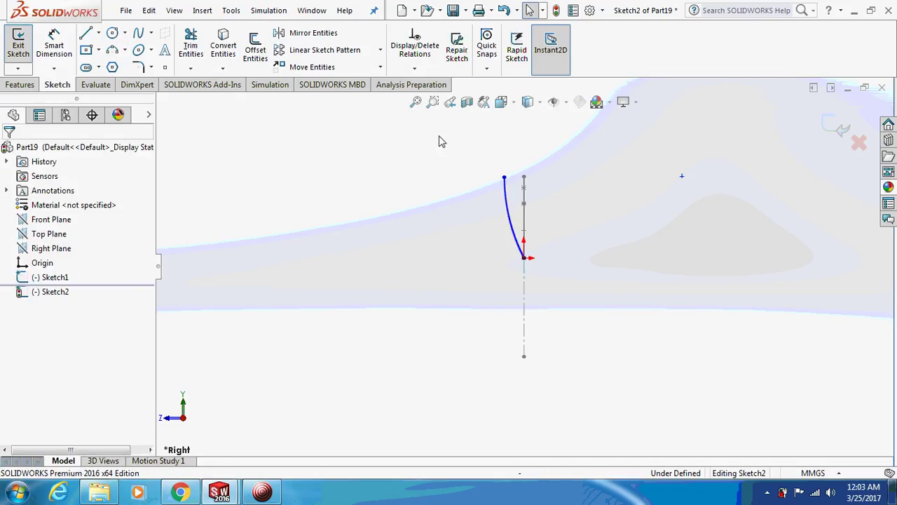
Dimension the arc's top end 40 from the centerline and its radius R1200.
click(53, 46)
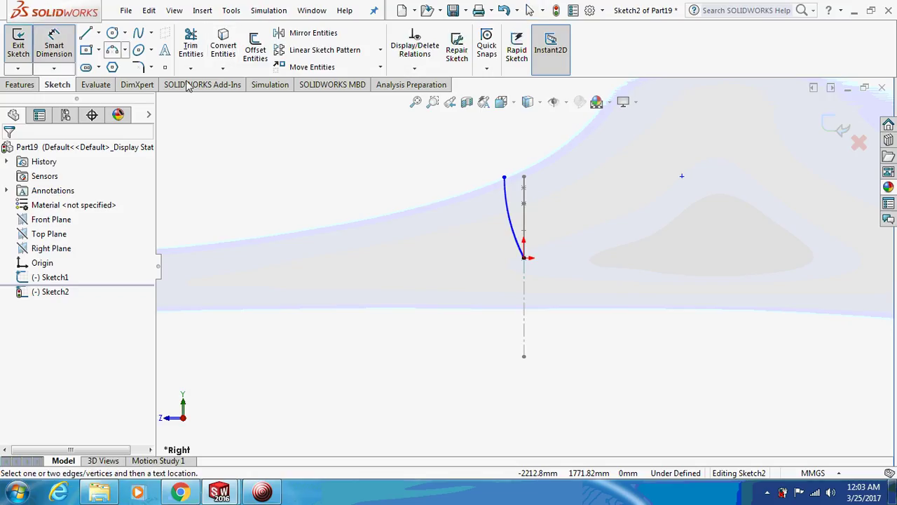
click(505, 180)
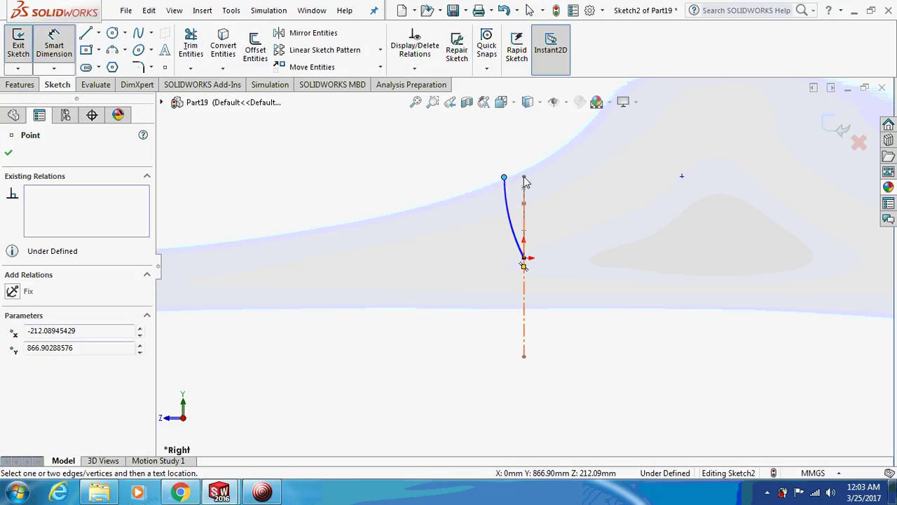
scroll(525, 182, down, 4)
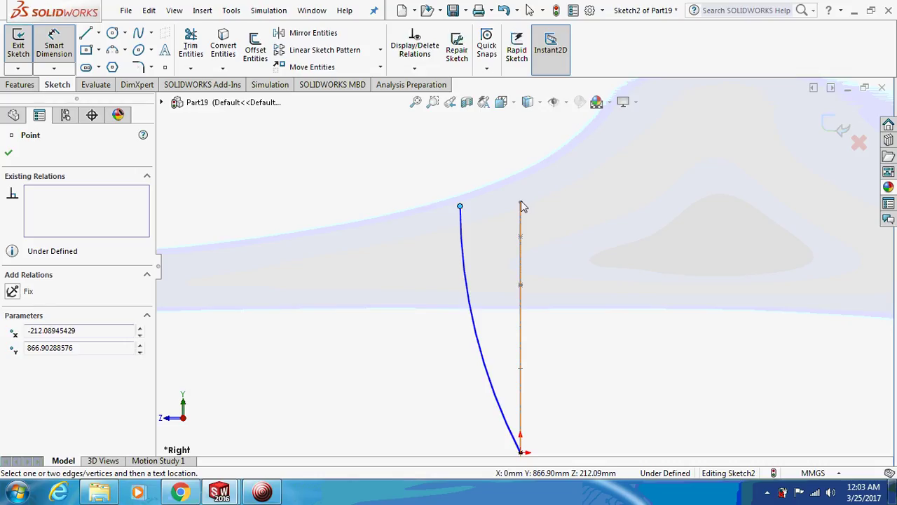
click(521, 201)
click(522, 179)
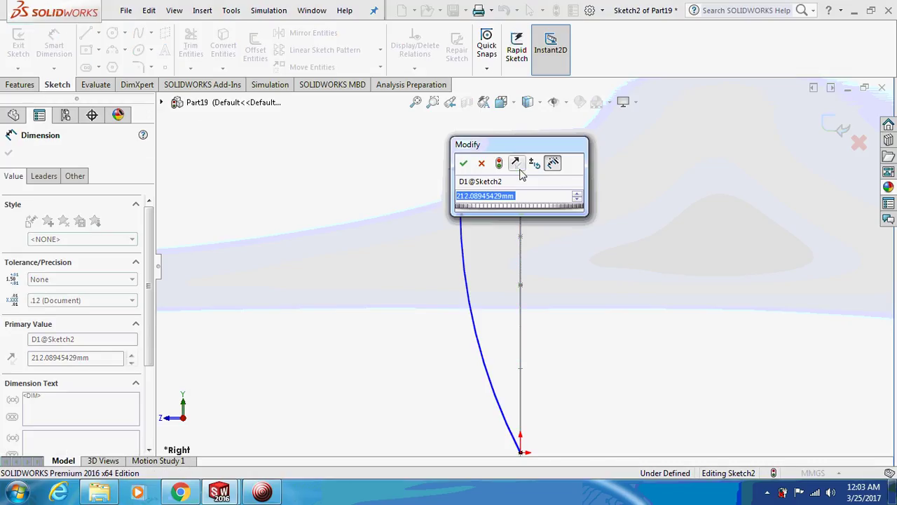
text(40)
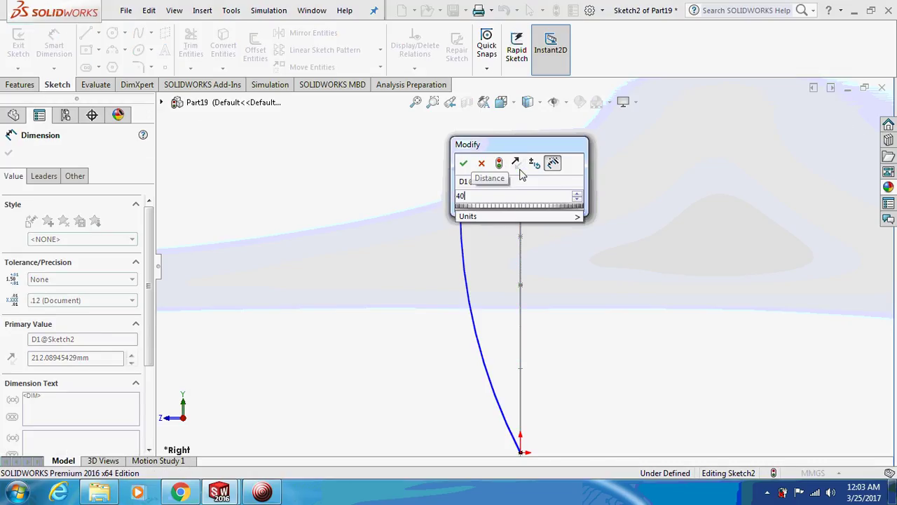
key(Return)
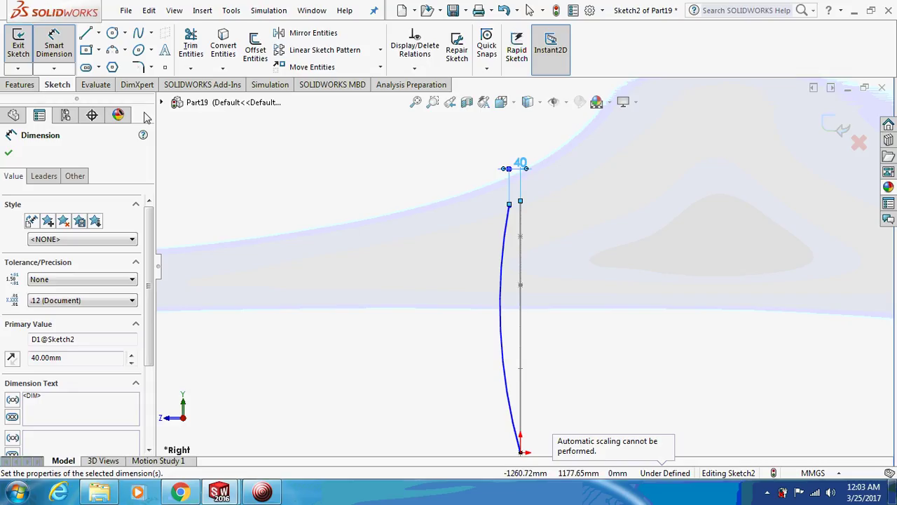
click(503, 282)
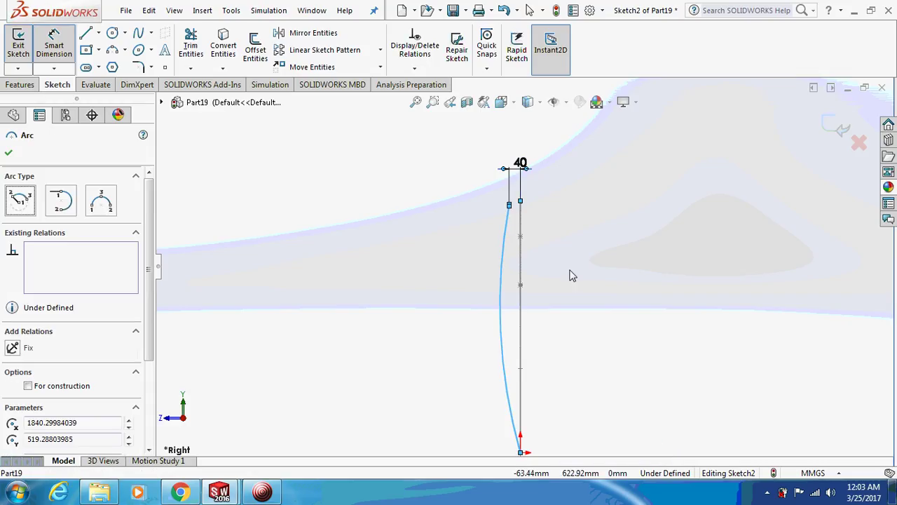
click(602, 288)
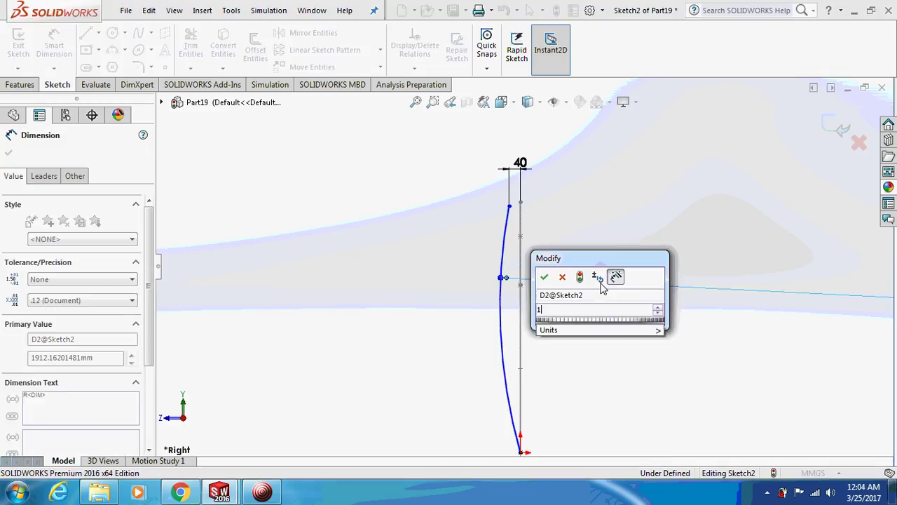
text(1200)
key(Return)
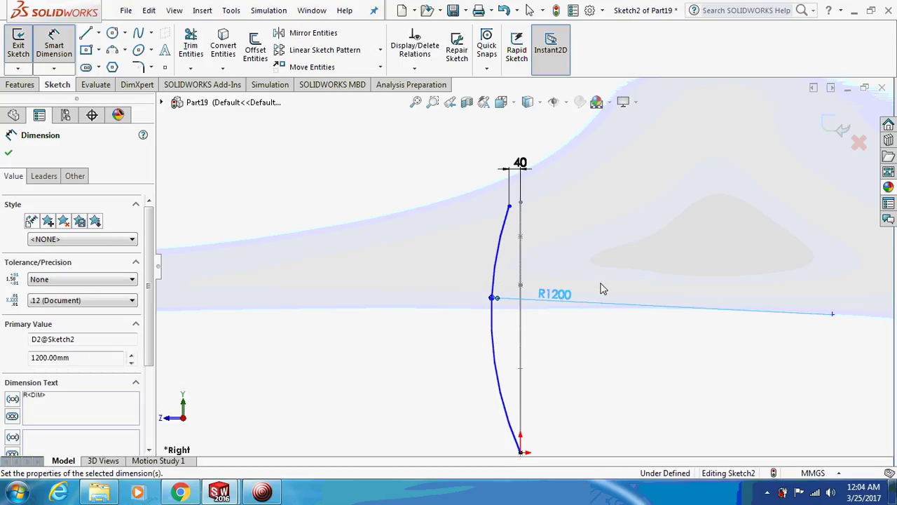
Dimension the arc's height as 880 to fully define it.
click(520, 451)
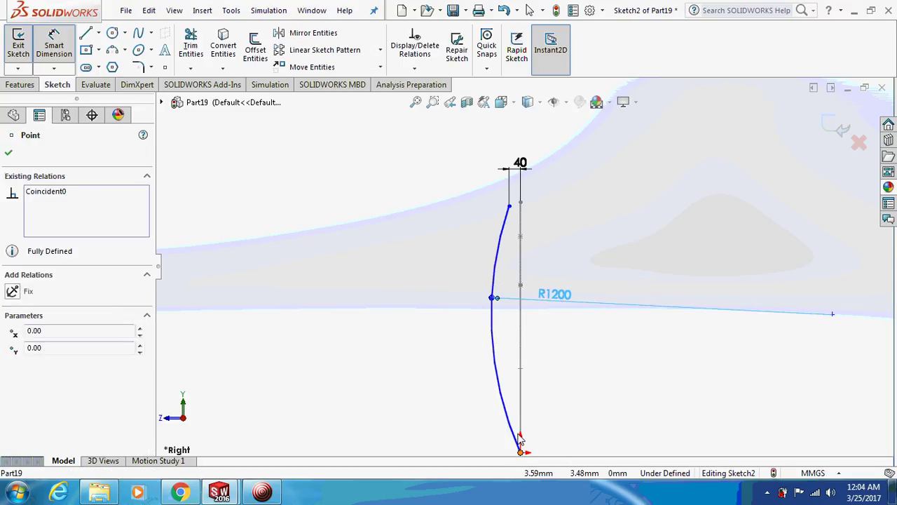
click(509, 206)
click(353, 221)
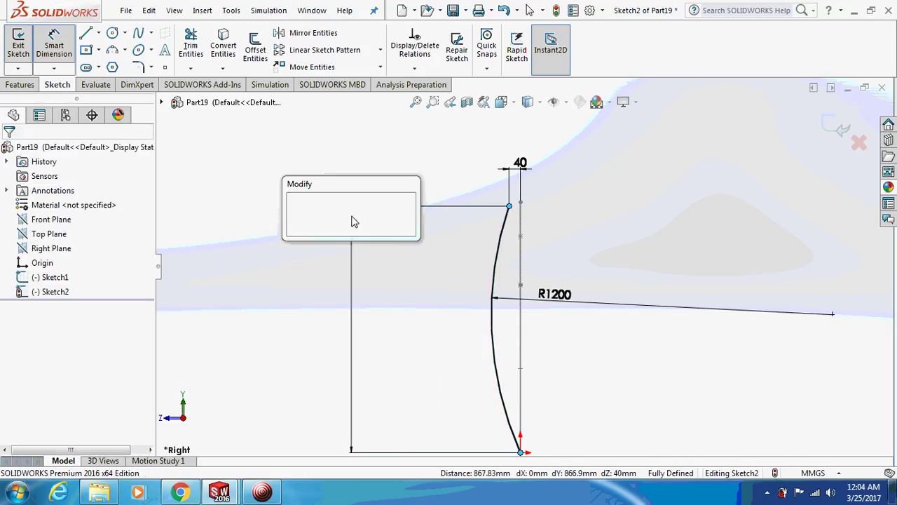
text(880\)
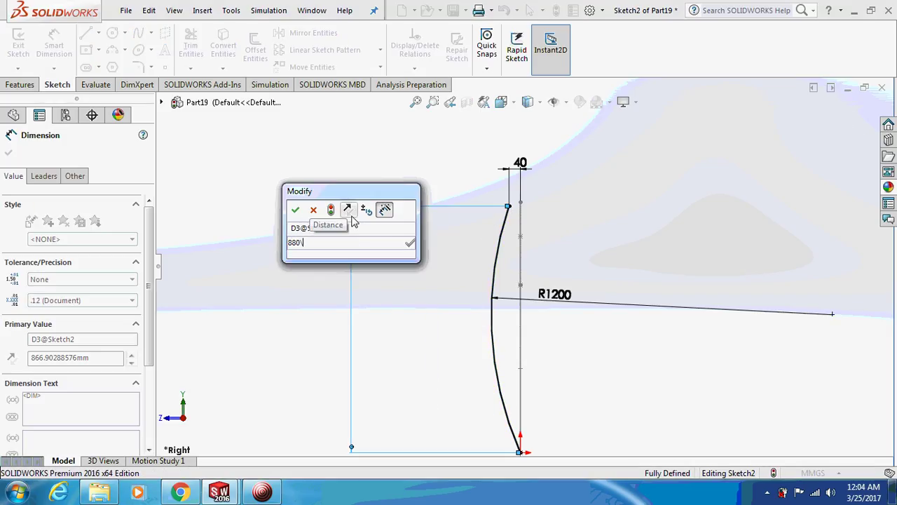
key(Return)
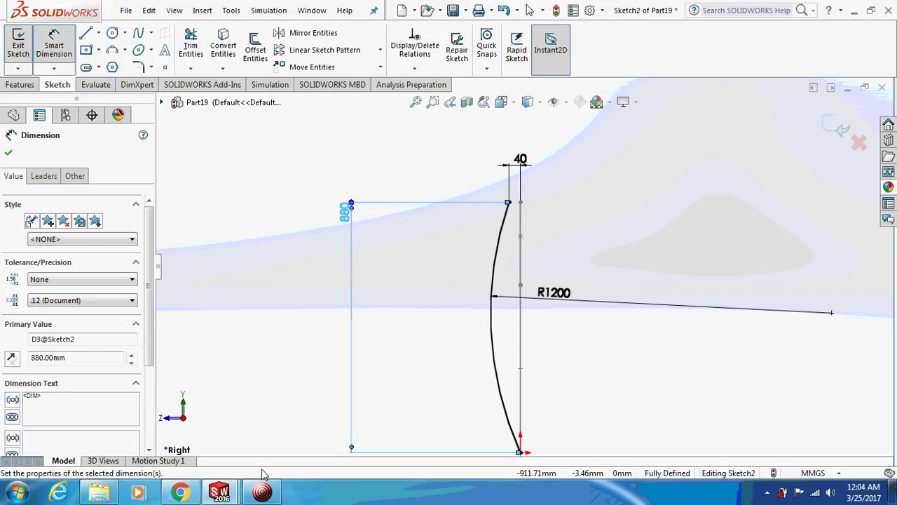
click(262, 493)
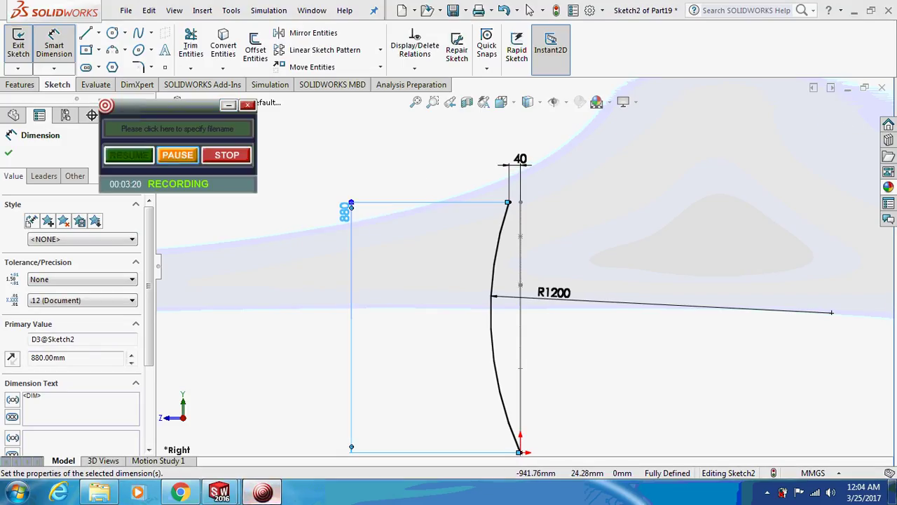
click(228, 106)
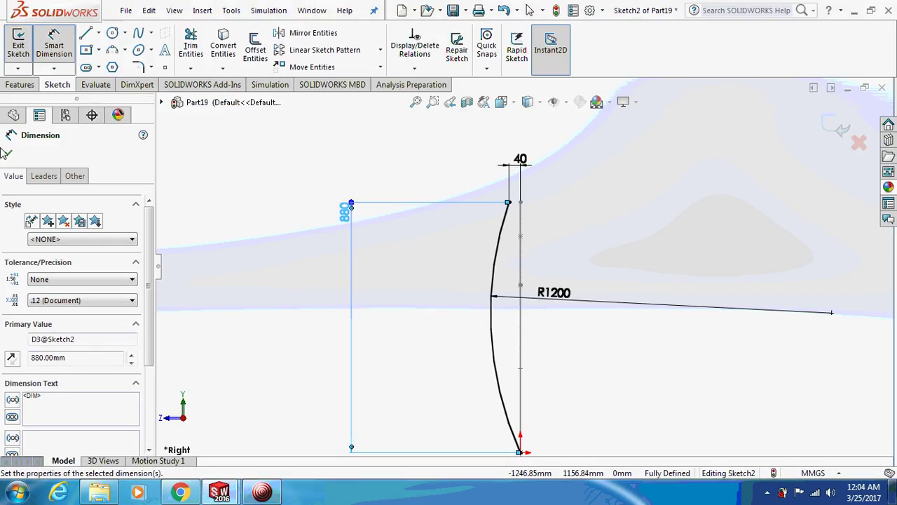
key(Escape)
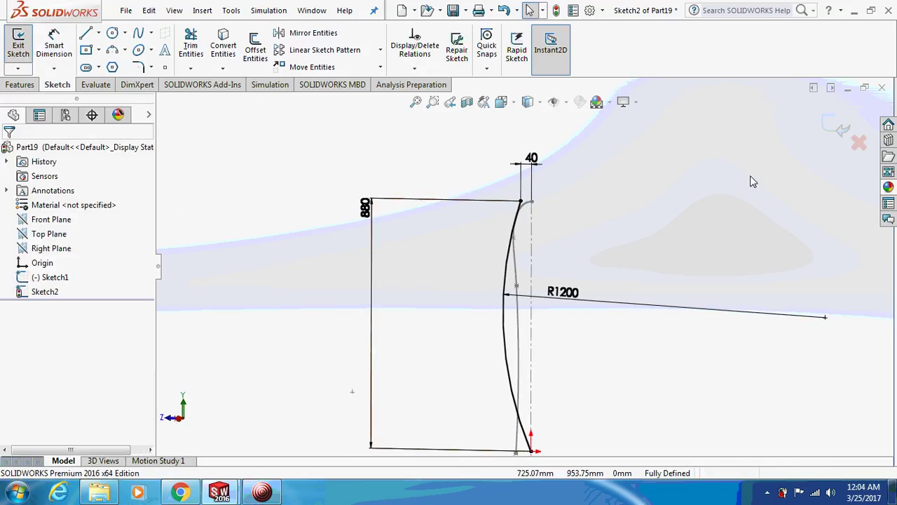
Exit the sketch and project Sketch2 onto Sketch1 to create Curve1.
click(839, 129)
click(20, 85)
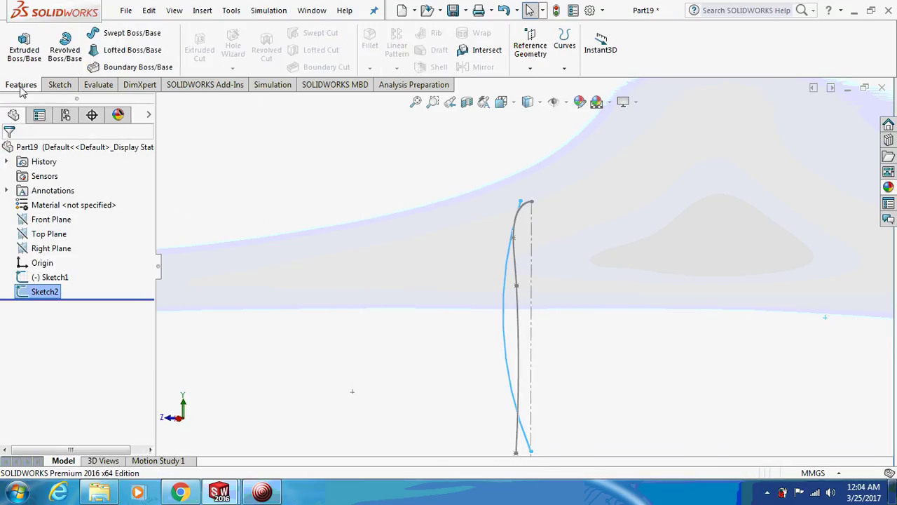
click(564, 62)
click(596, 84)
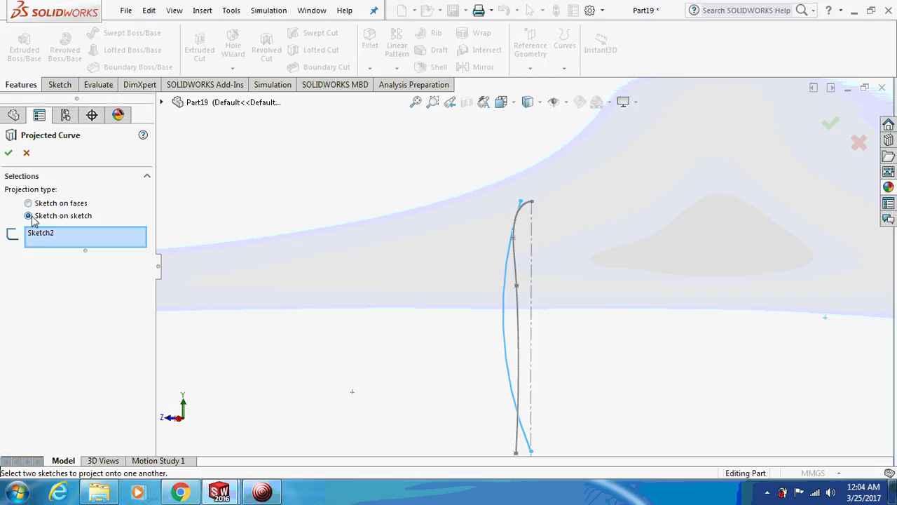
click(518, 277)
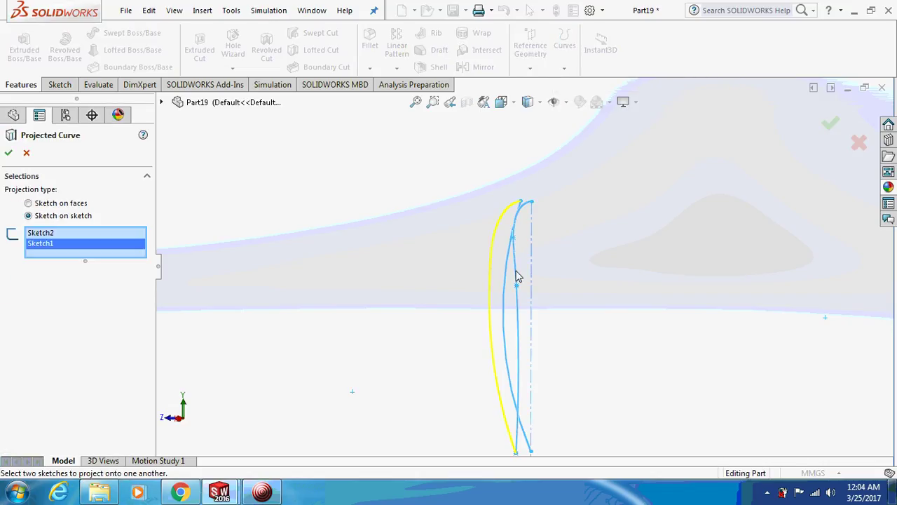
click(10, 154)
mouse_move(166, 180)
middle_down()
mouse_move(551, 248)
mouse_move(535, 280)
mouse_move(456, 299)
middle_up()
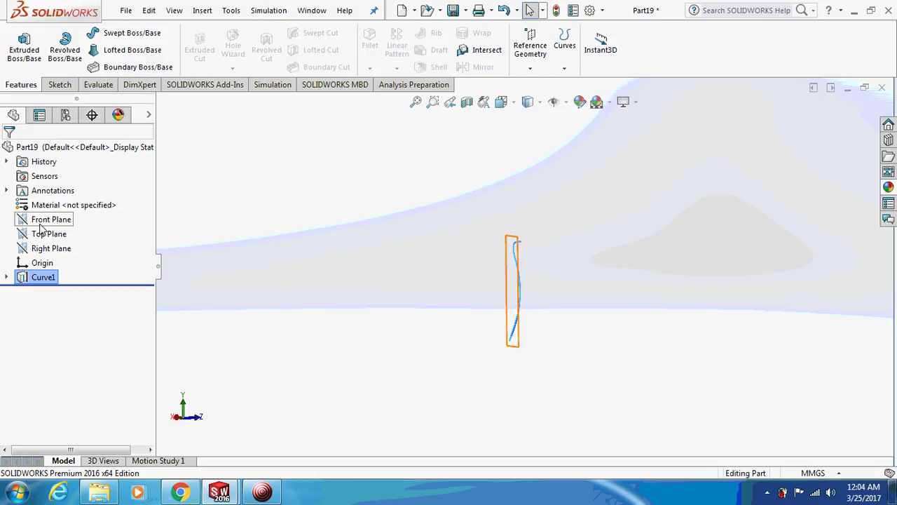
Start a new sketch on the Right Plane and view it normal to the screen.
click(51, 248)
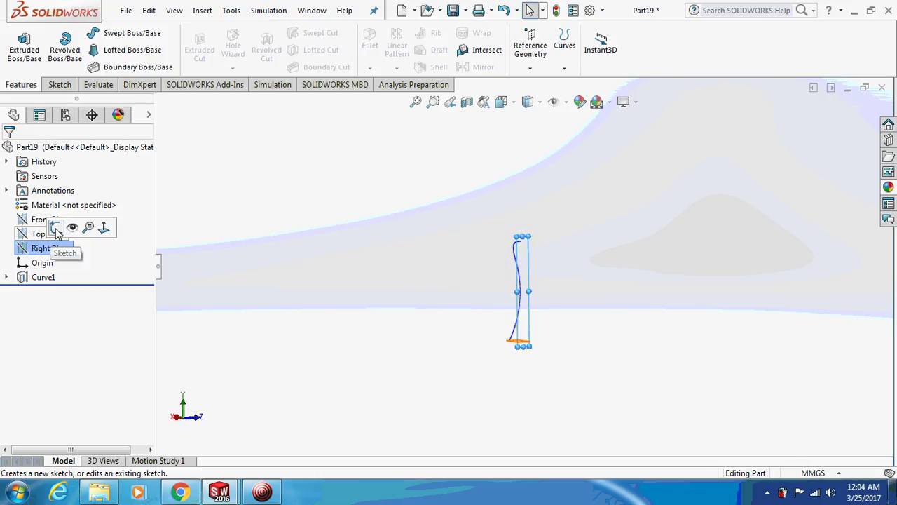
click(52, 228)
right_click(63, 256)
click(115, 234)
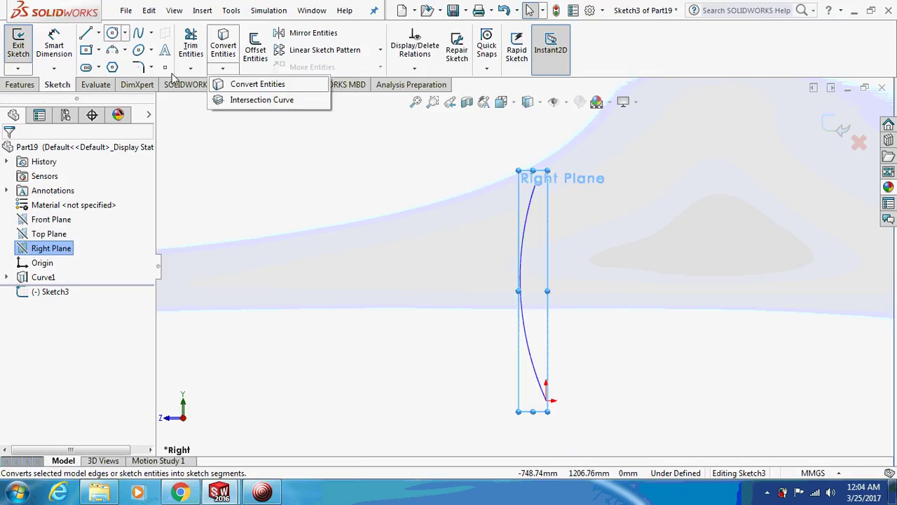
Draw a circle centred on the spline's top endpoint.
click(123, 50)
click(112, 33)
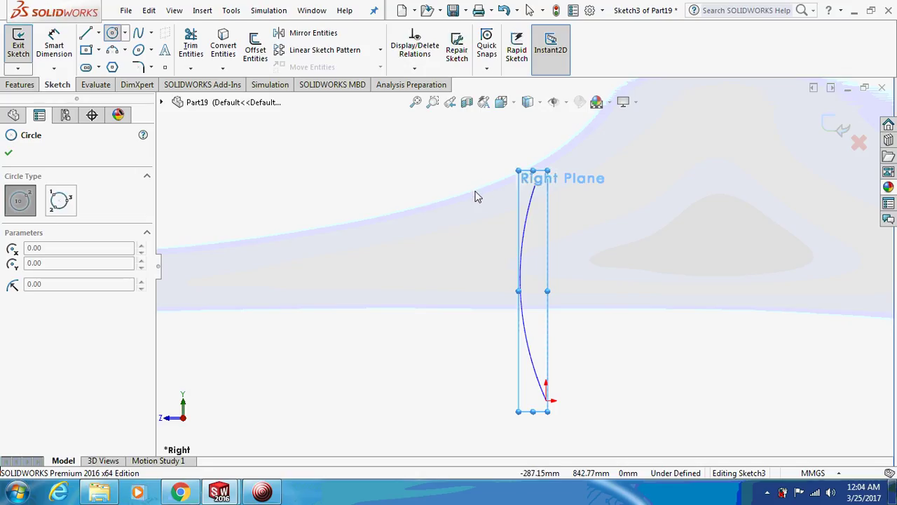
scroll(497, 182, up, 3)
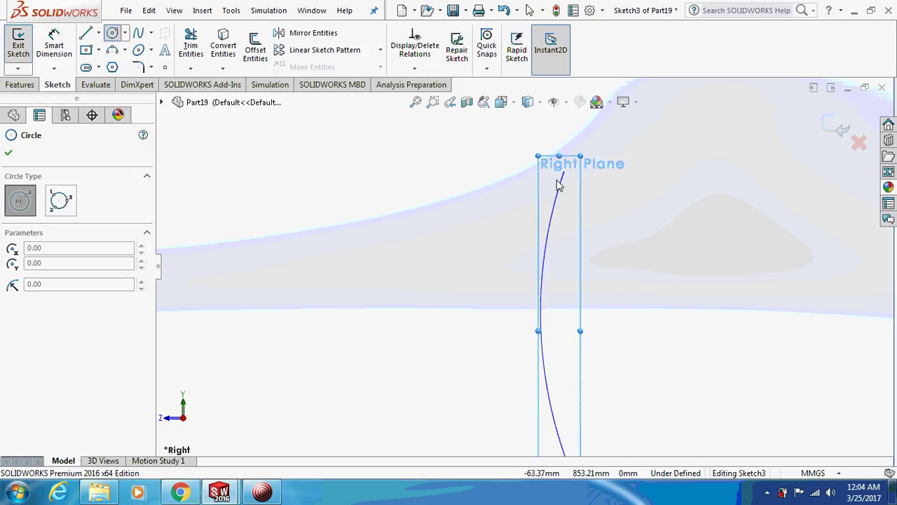
click(564, 172)
click(580, 178)
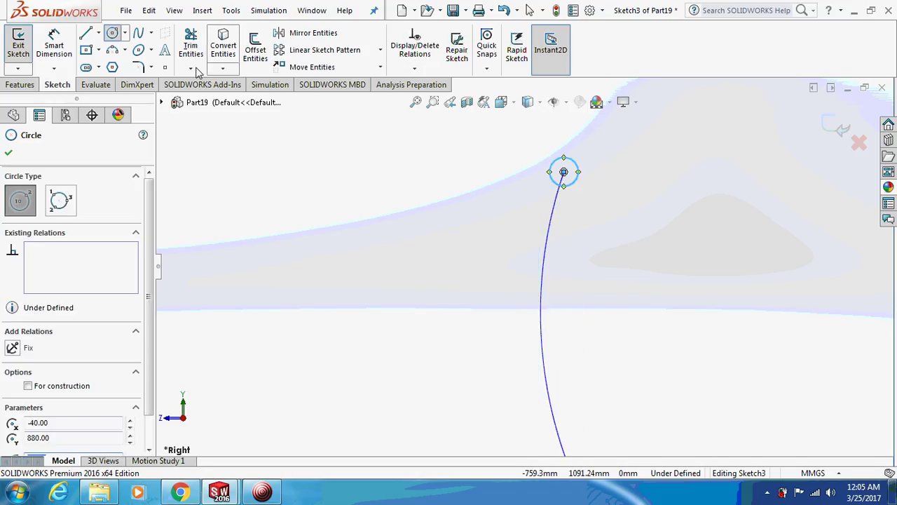
key(Escape)
Dimension the circle's diameter to 25 mm.
click(565, 173)
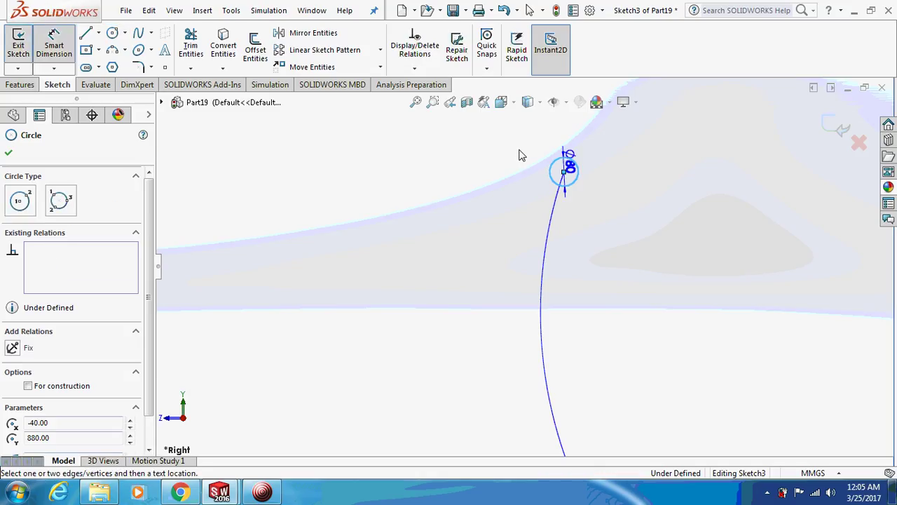
click(494, 152)
text(25)
key(Return)
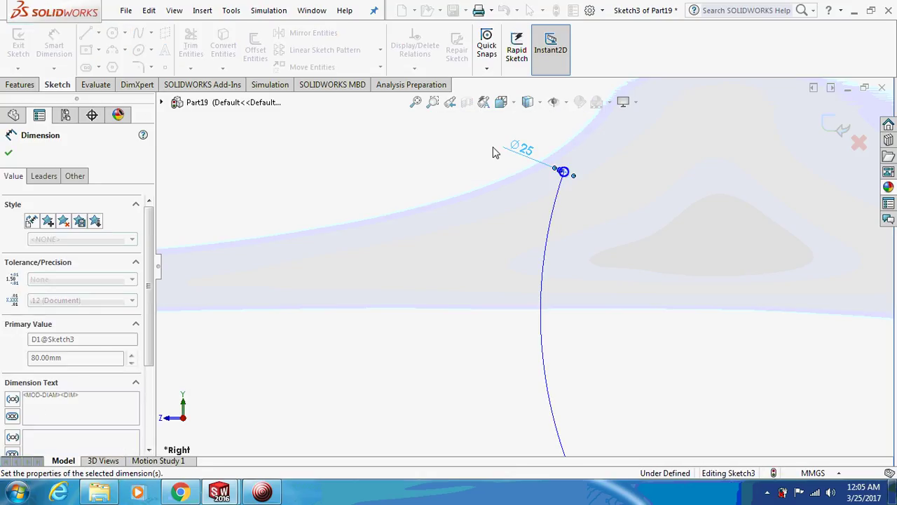
click(14, 154)
scroll(413, 254, down, 3)
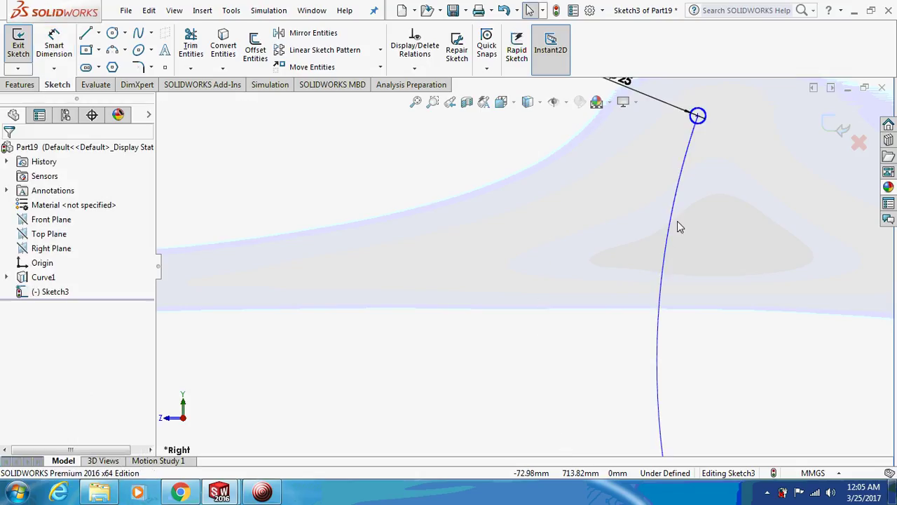
Add a Pierce relation between the circle's centre and Curve1.
click(673, 222)
scroll(687, 147, down, 3)
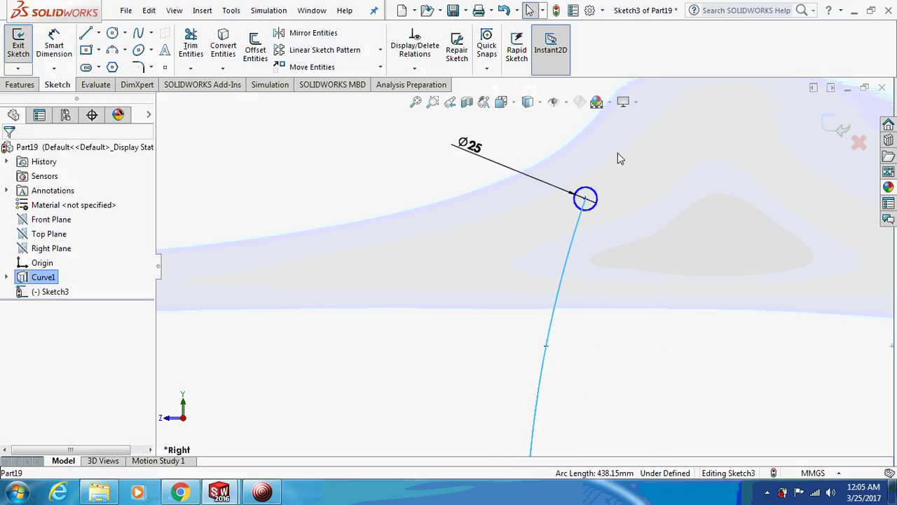
key(ctrl+8)
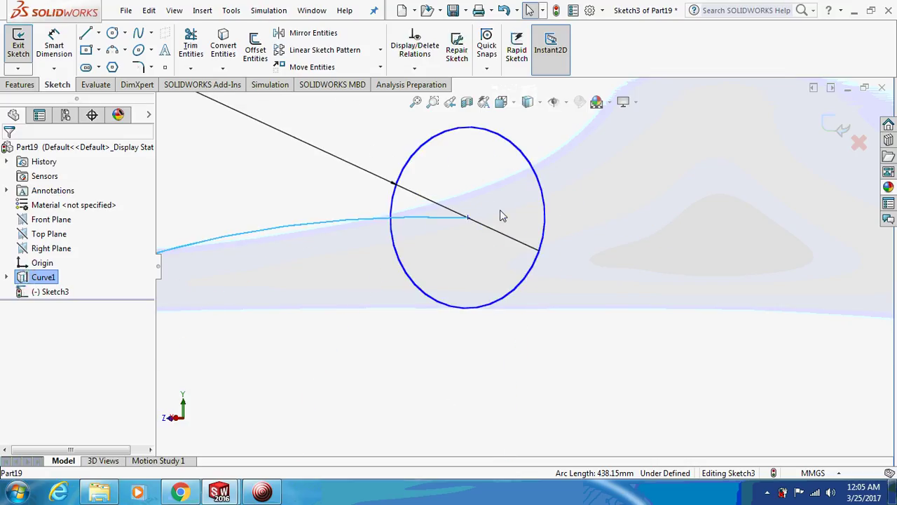
click(468, 219)
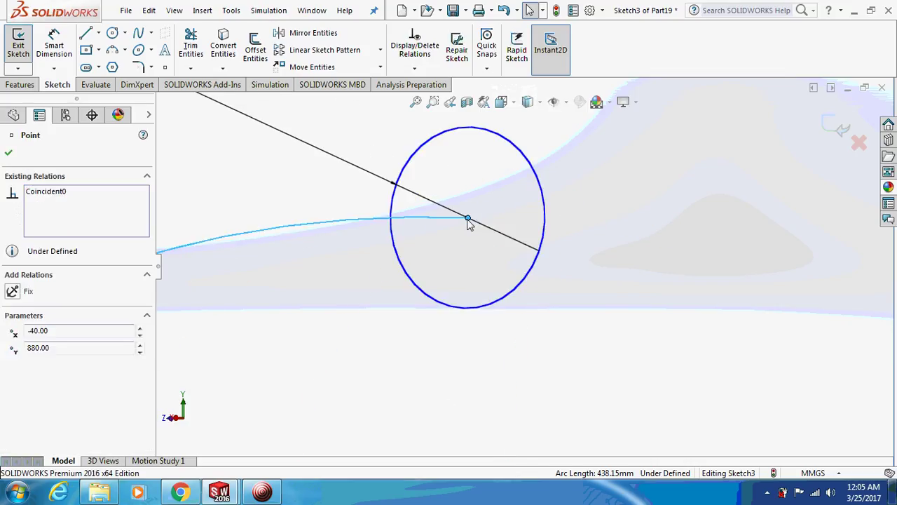
ctrl+click(434, 220)
click(12, 382)
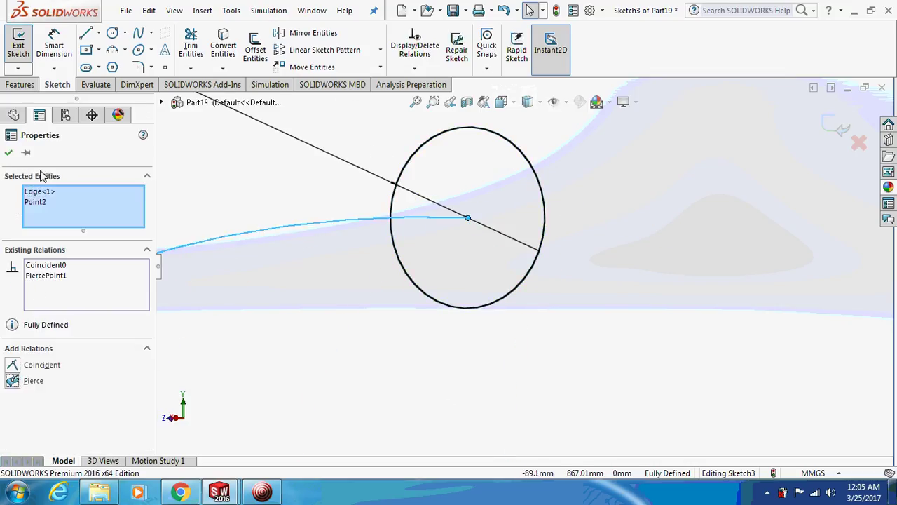
click(8, 152)
scroll(302, 207, up, 5)
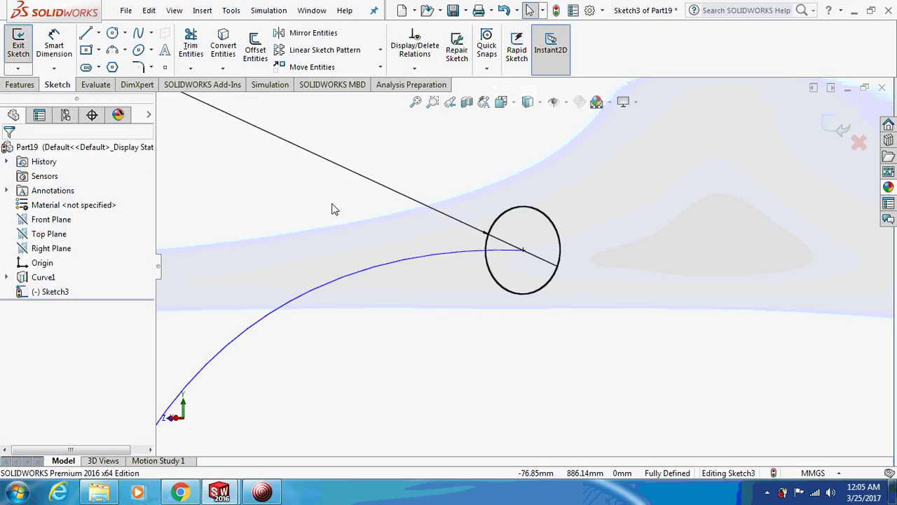
Sweep the Ø25 circle along Curve1 to create the solid tube Sweep1.
click(28, 84)
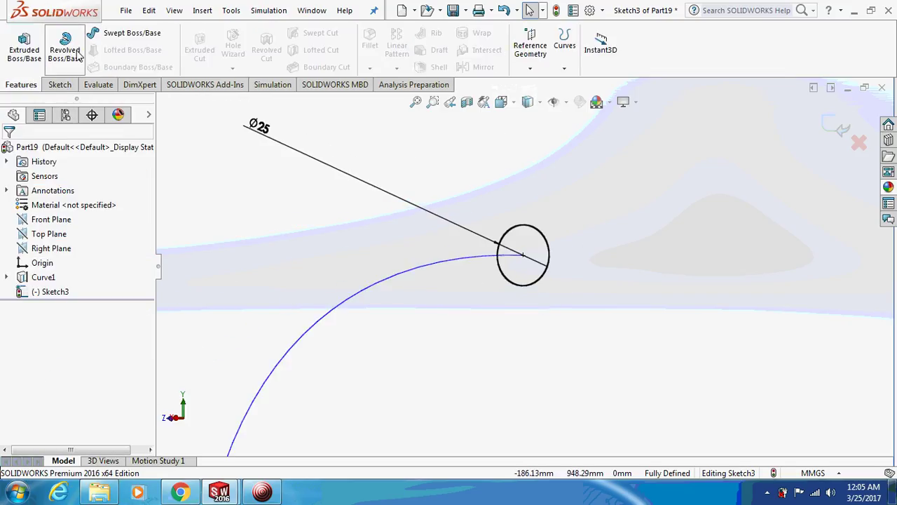
click(132, 33)
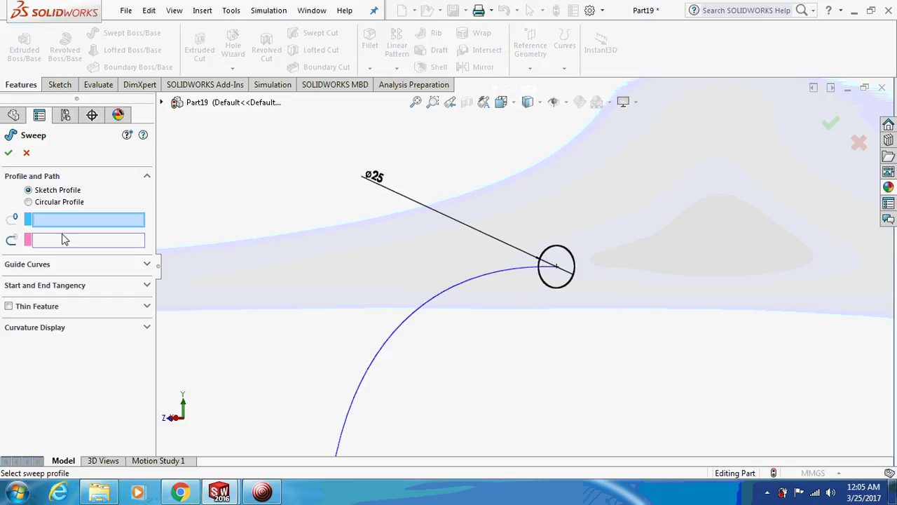
click(540, 277)
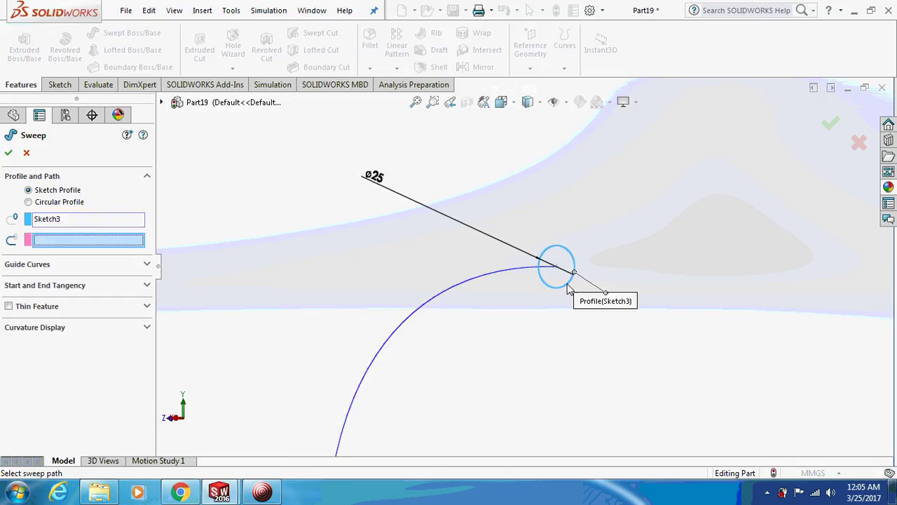
click(458, 288)
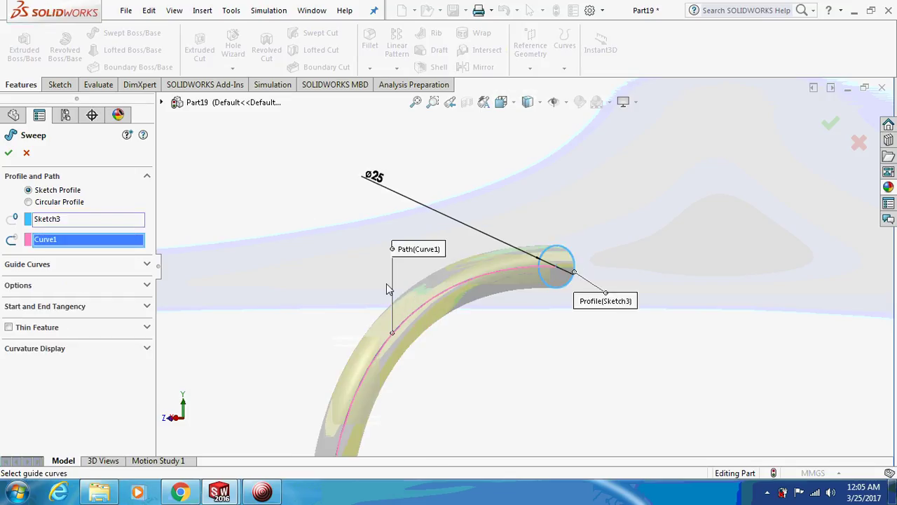
click(7, 153)
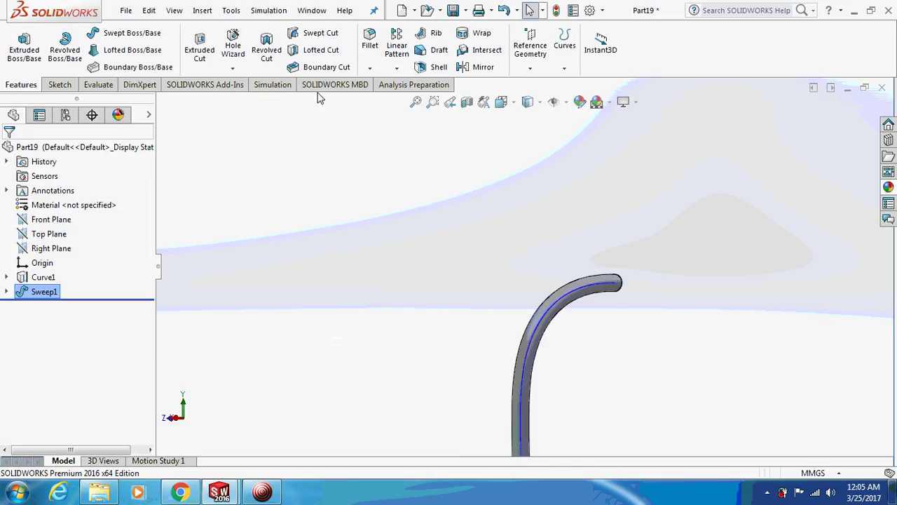
Create Plane1 offset 10 mm from the Top Plane.
click(397, 68)
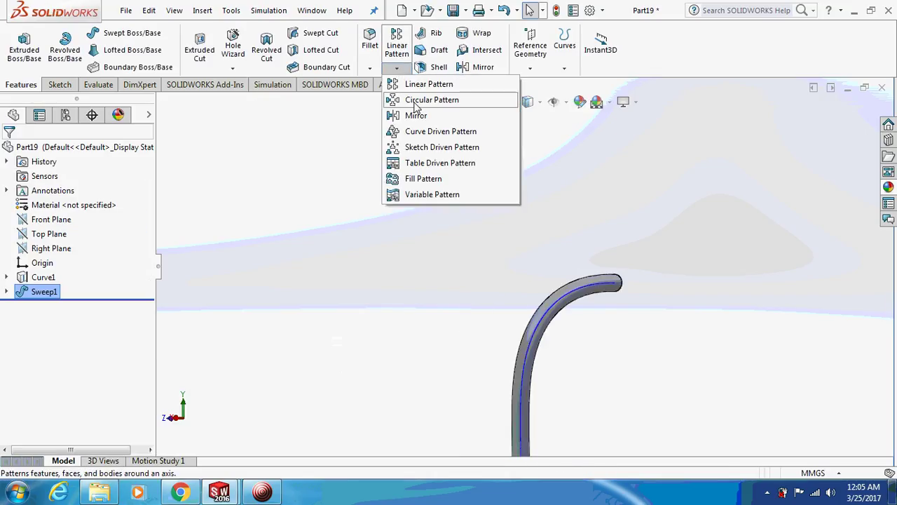
click(366, 220)
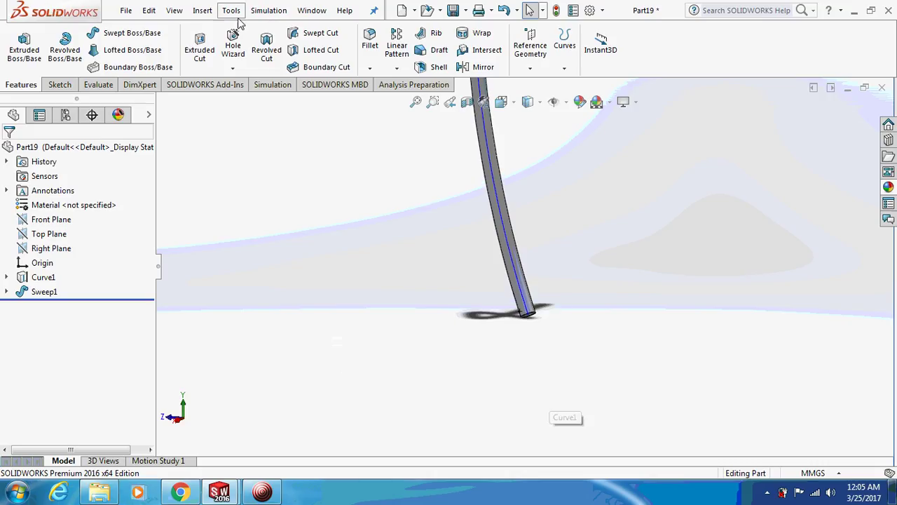
click(50, 236)
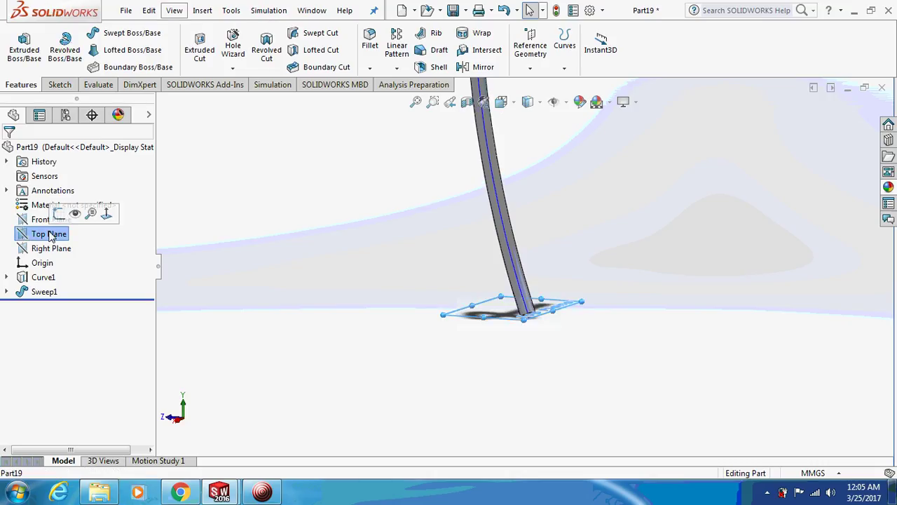
click(531, 48)
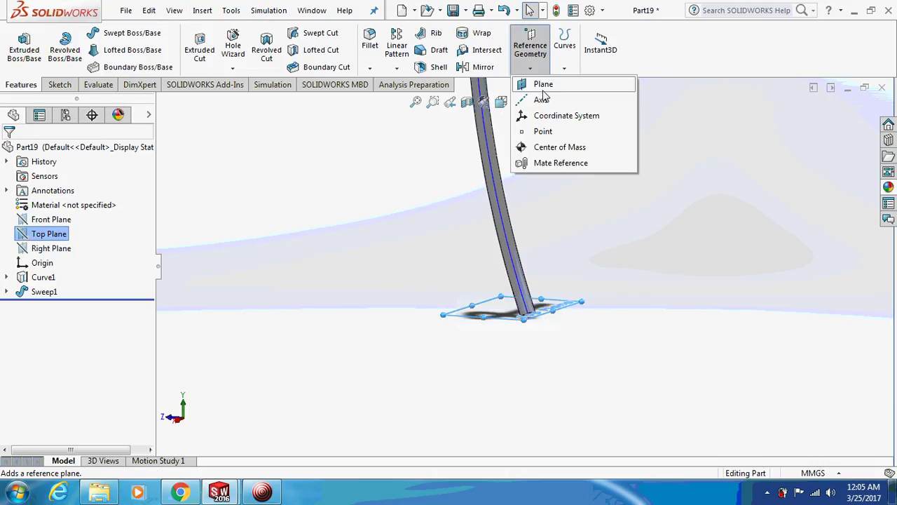
click(542, 82)
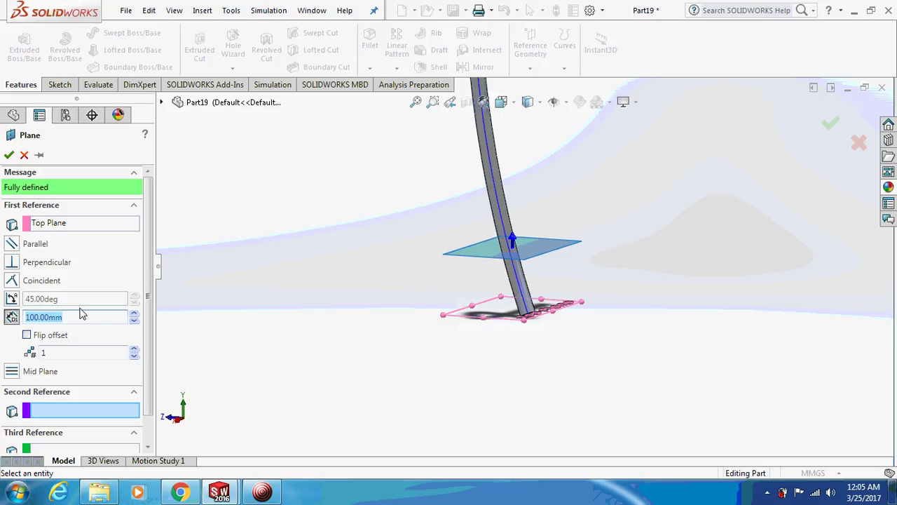
text(10)
key(Return)
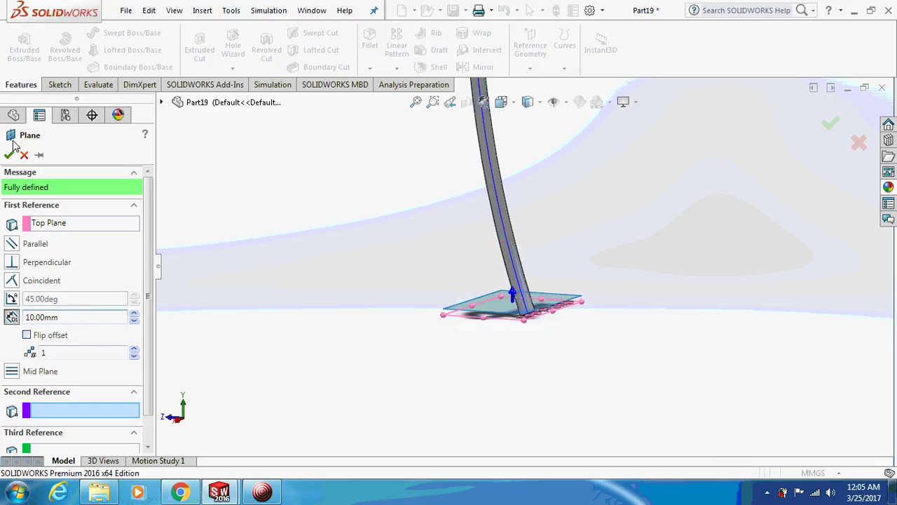
key(Up)
key(Up)
key(Up)
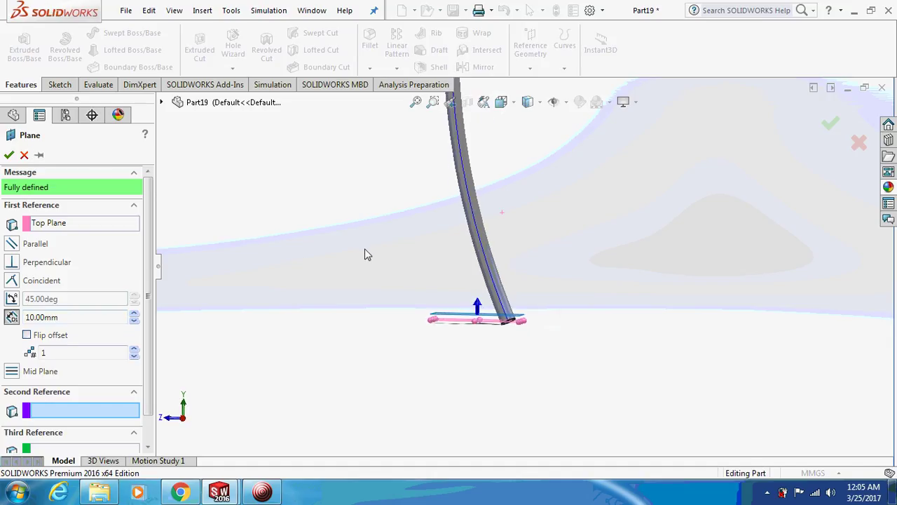
click(9, 155)
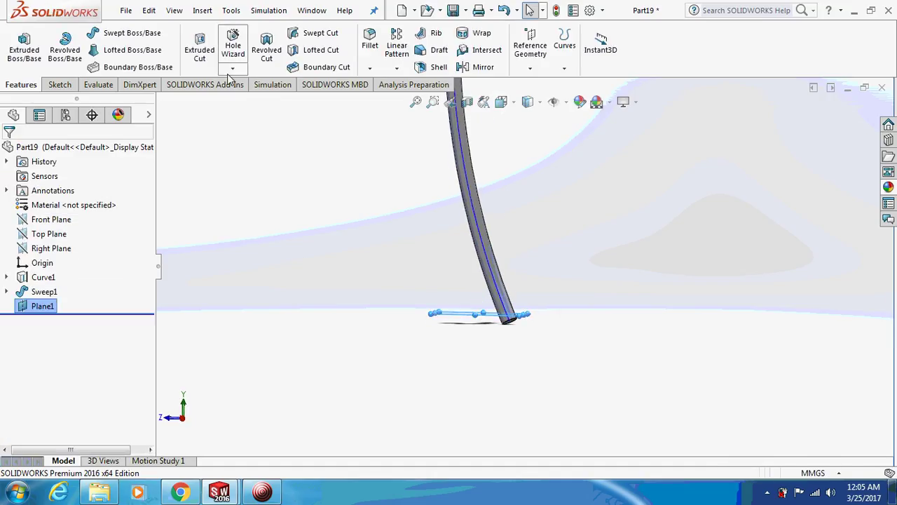
Trim the tube's bottom end with a surface cut at Plane1.
click(202, 10)
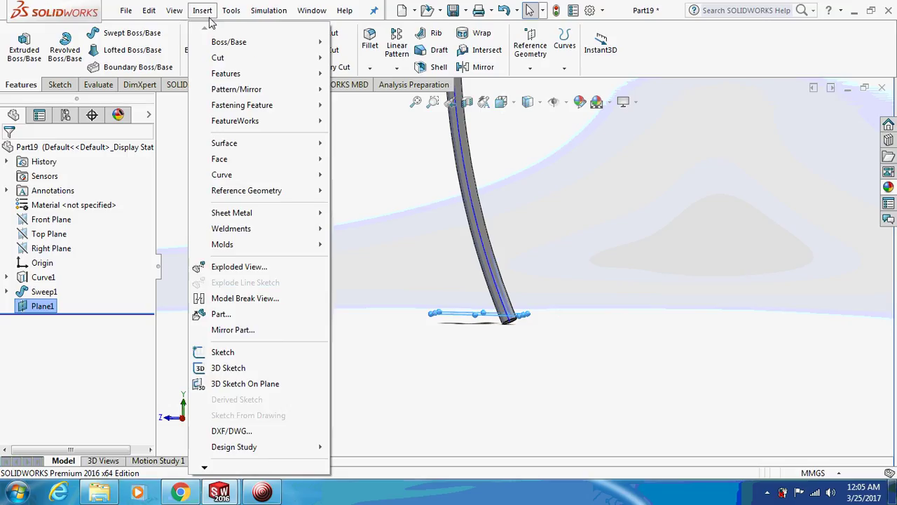
mouse_move(225, 61)
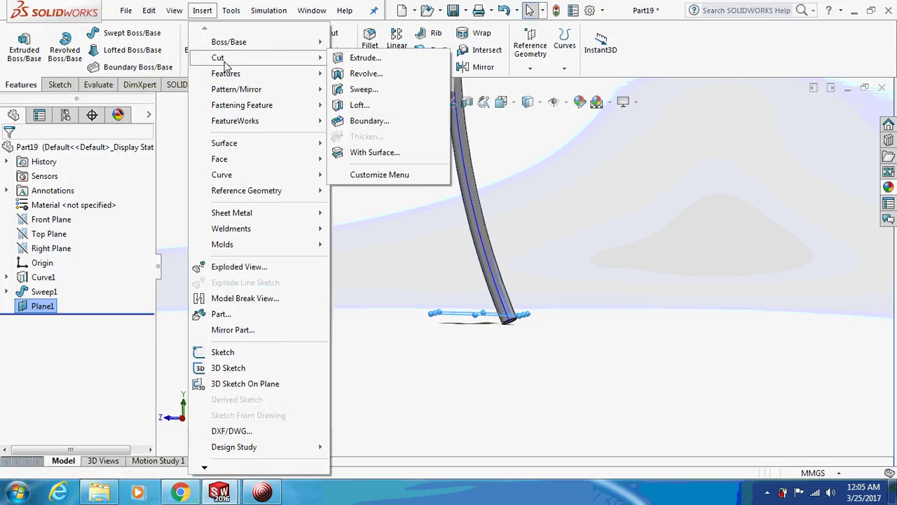
click(376, 152)
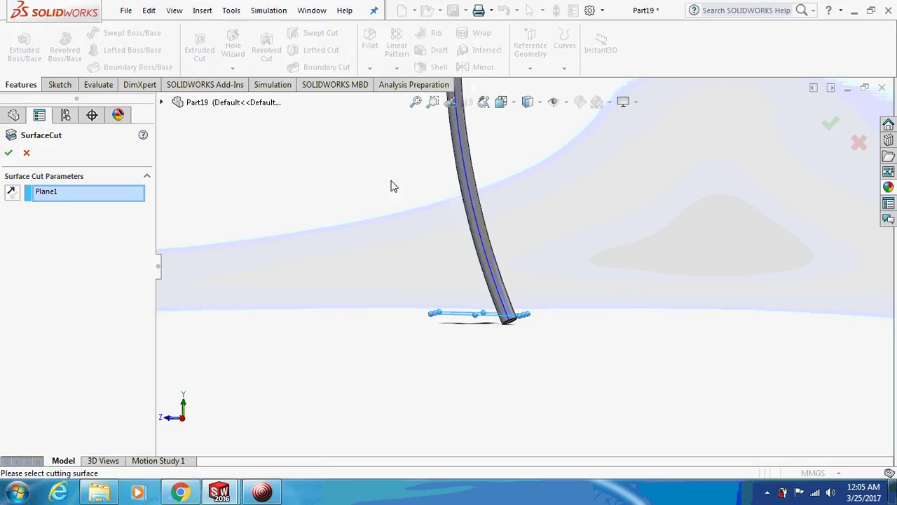
click(10, 152)
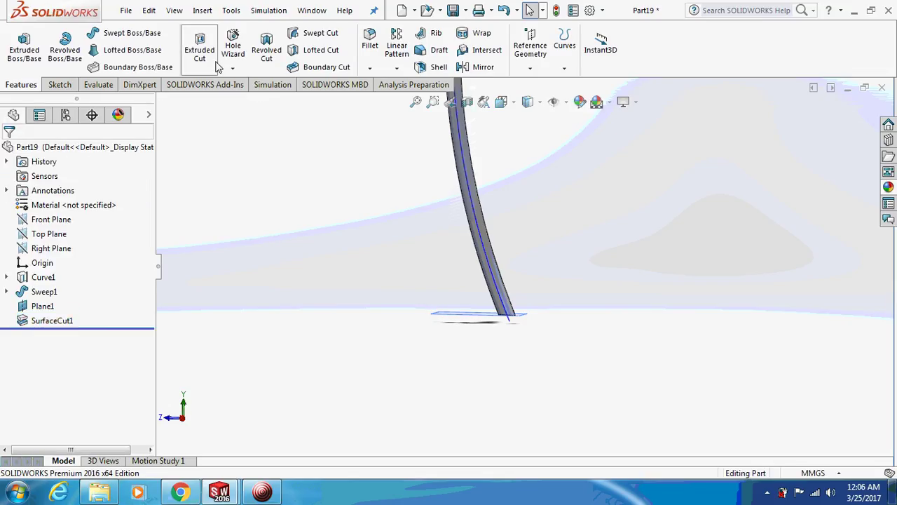
Chamfer the tube's cut bottom edge at 3 mm × 45°.
click(369, 68)
click(382, 100)
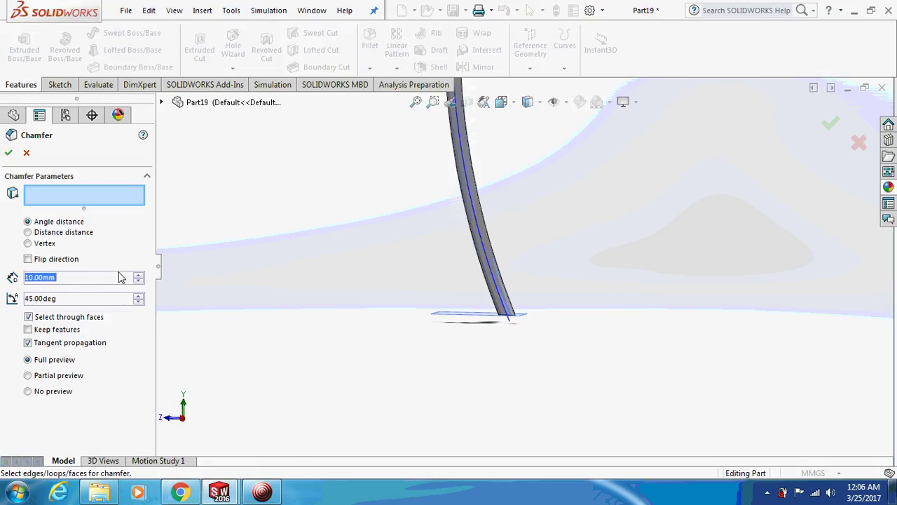
text(3)
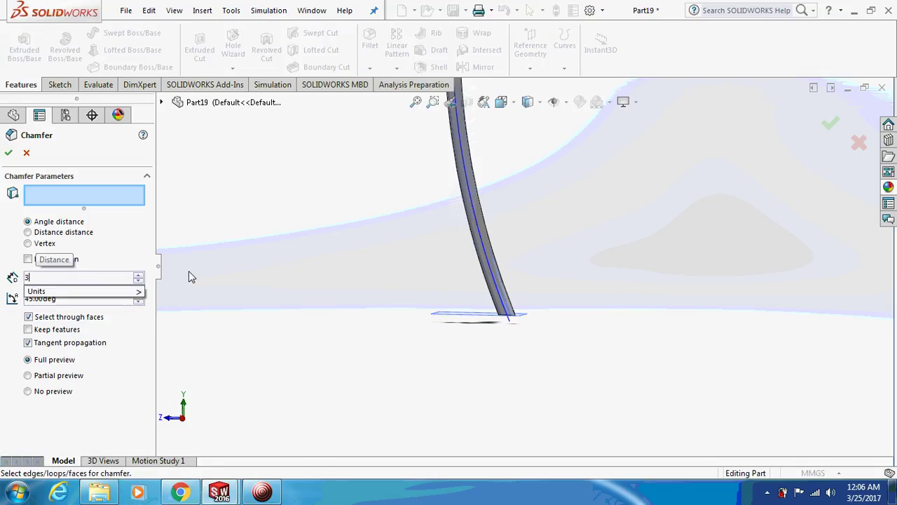
key(Return)
click(513, 317)
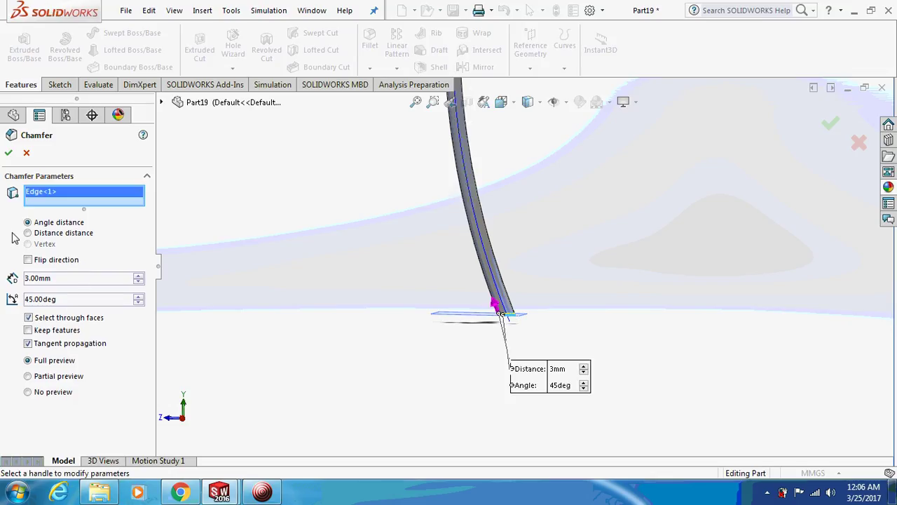
key(Return)
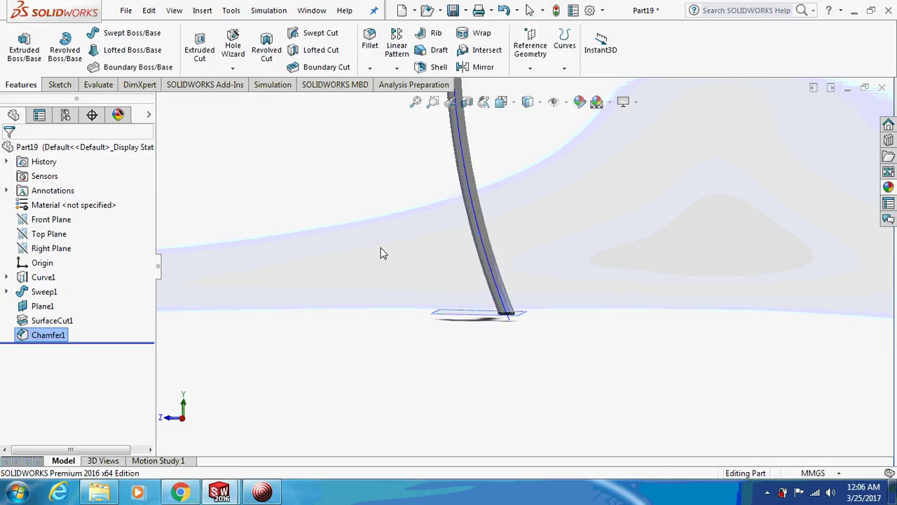
middle_drag(381, 252, 450, 191)
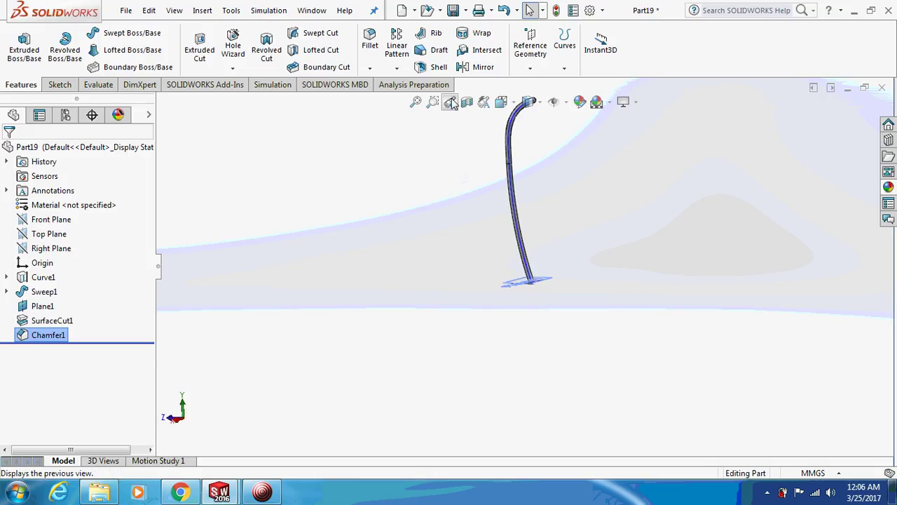
Mirror Sweep1, SurfaceCut1 and the chamfer about the Right Plane to form the arch.
click(369, 68)
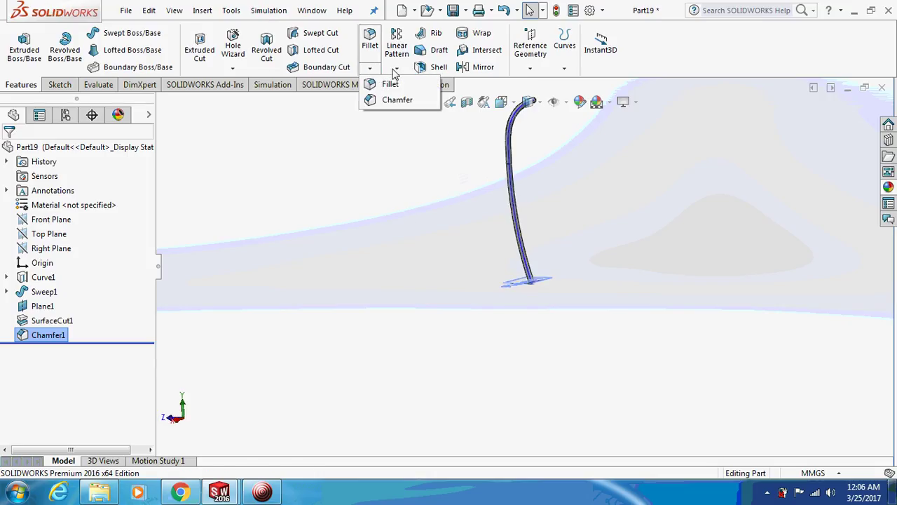
click(397, 68)
click(400, 118)
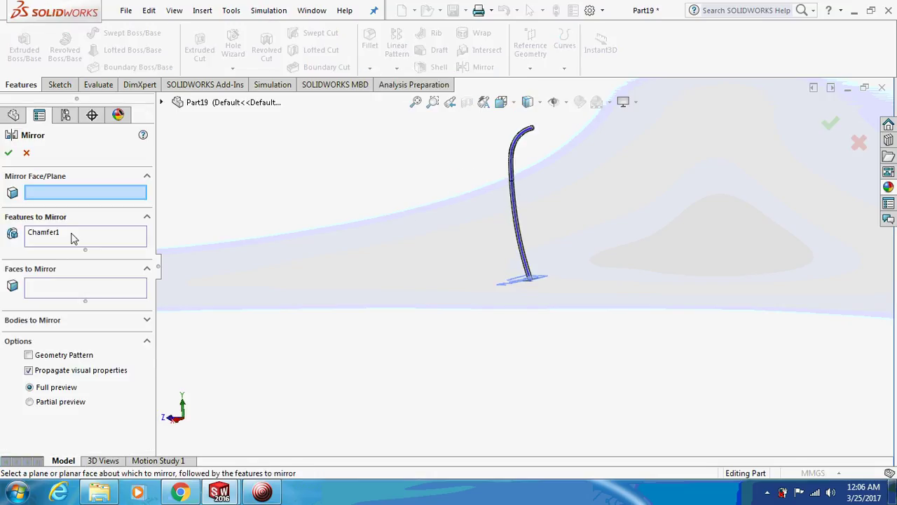
click(161, 103)
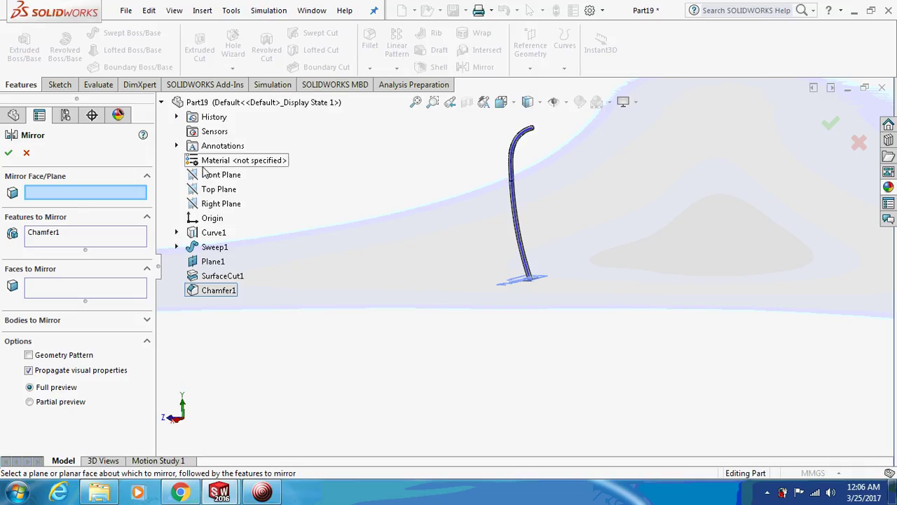
click(217, 204)
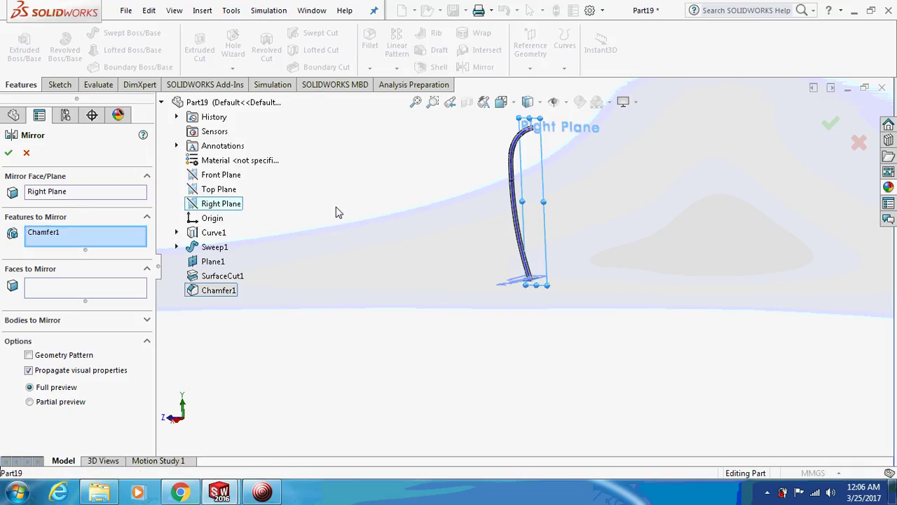
click(219, 246)
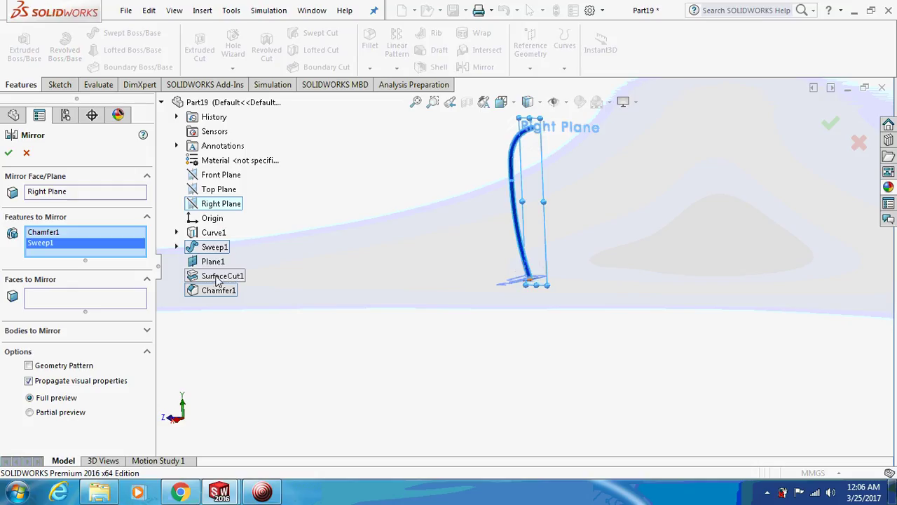
click(218, 276)
click(8, 150)
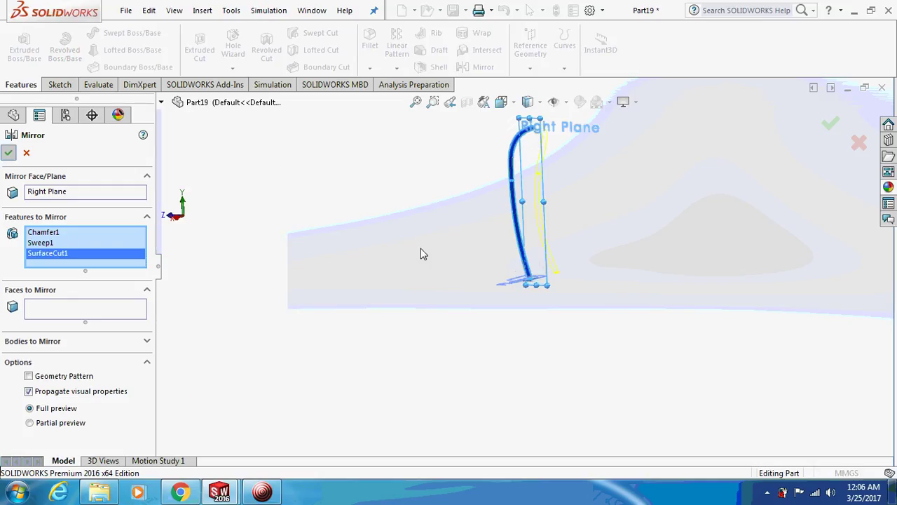
key(ctrl+2)
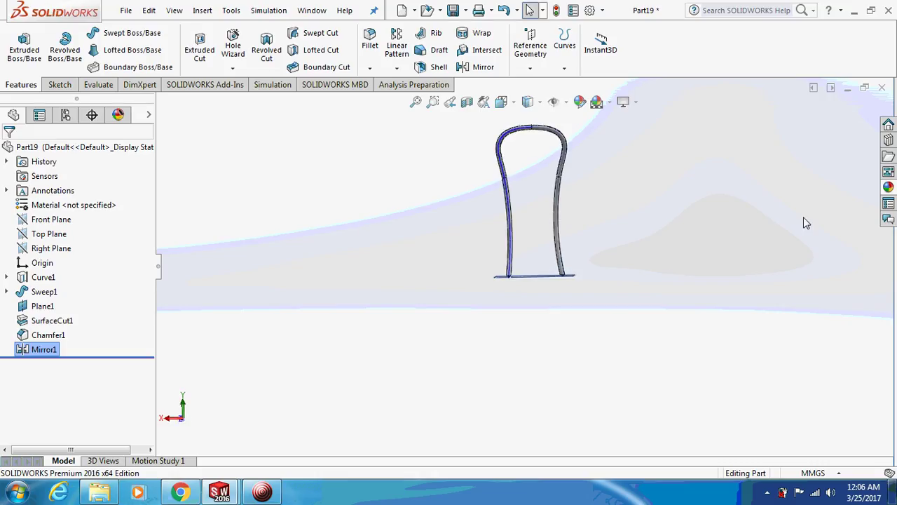
Apply the dark grey garage wall appearance to the right leg.
click(889, 187)
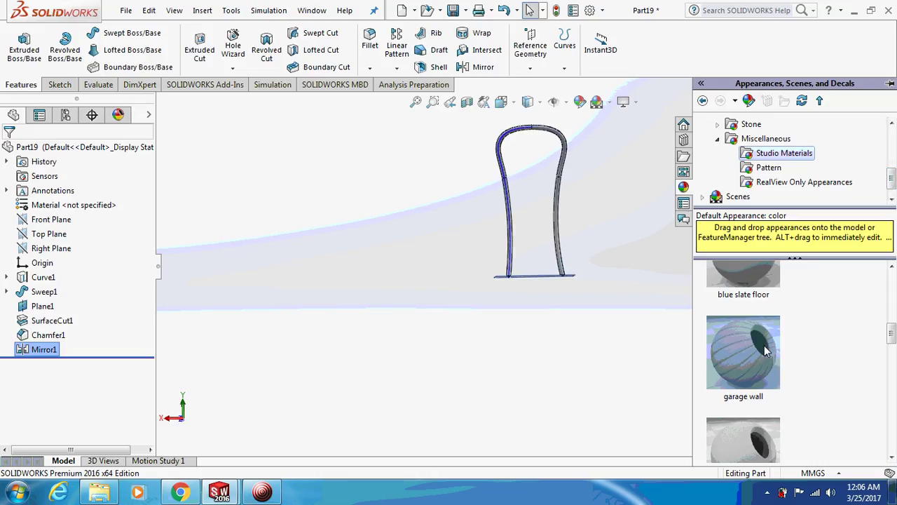
mouse_move(765, 353)
scroll(764, 361, down, 3)
drag(754, 354, 554, 202)
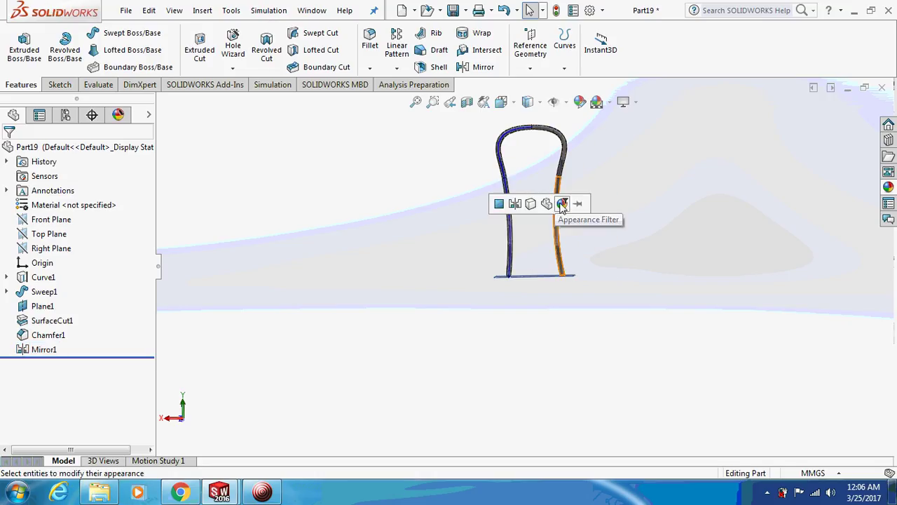
click(561, 204)
middle_drag(648, 234, 666, 236)
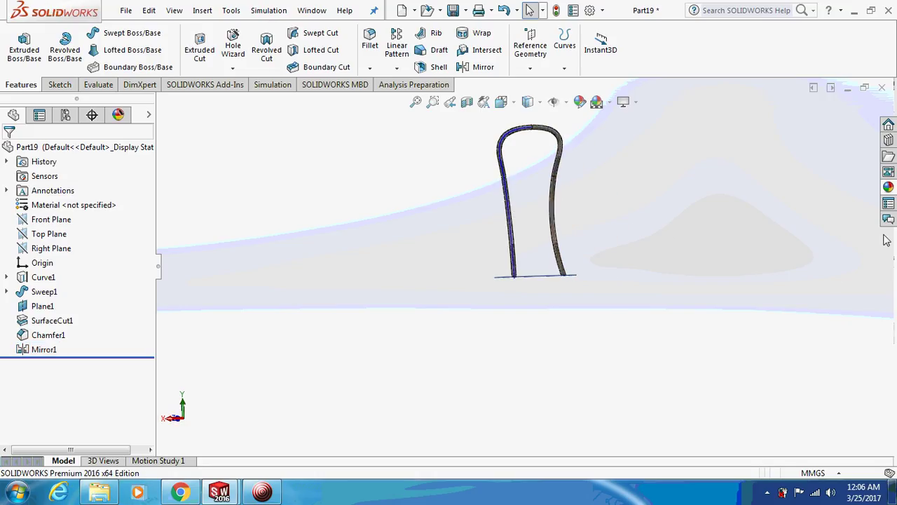
Apply the same garage wall appearance to the left leg.
click(890, 188)
drag(722, 347, 509, 206)
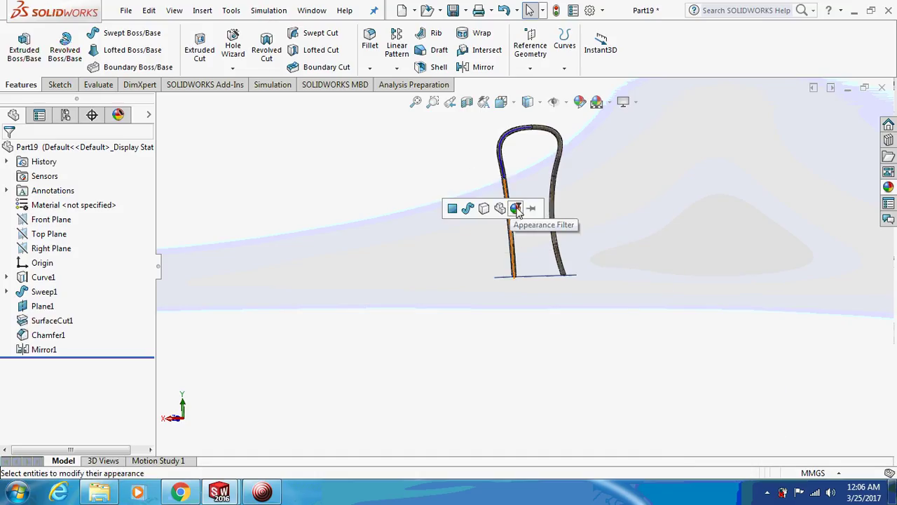
click(518, 210)
middle_drag(473, 216, 489, 215)
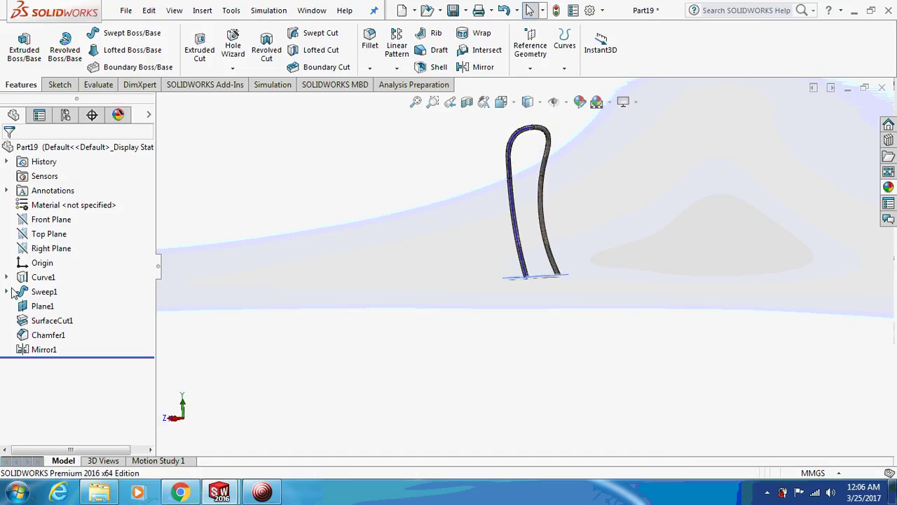
click(267, 494)
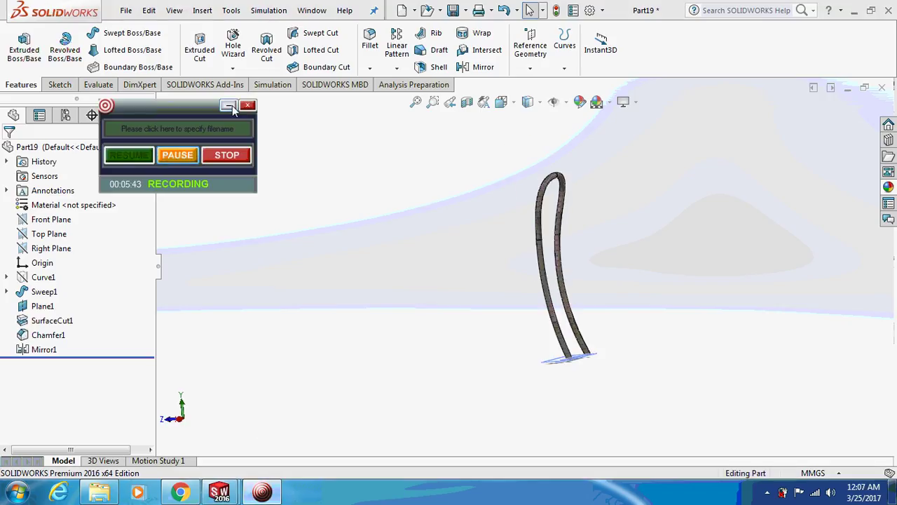
click(229, 106)
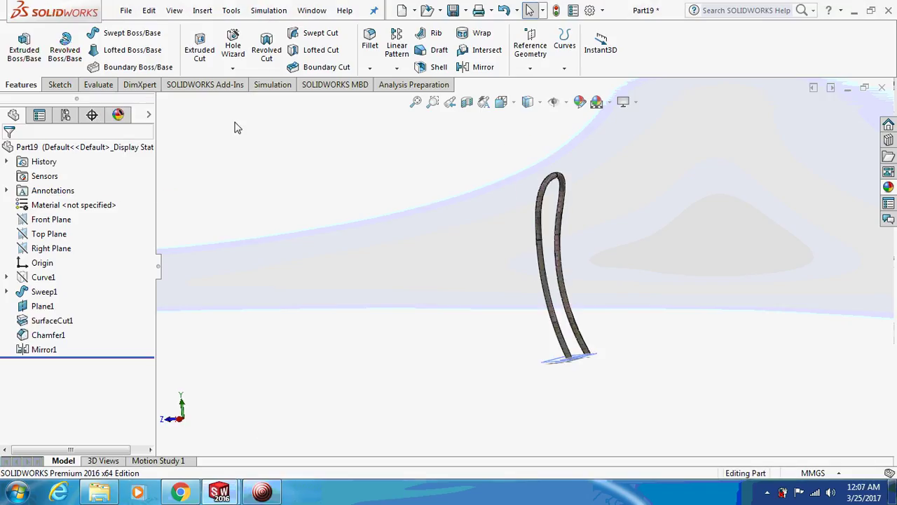
In Save As, create a new folder named chair on the Desktop.
key(ctrl+s)
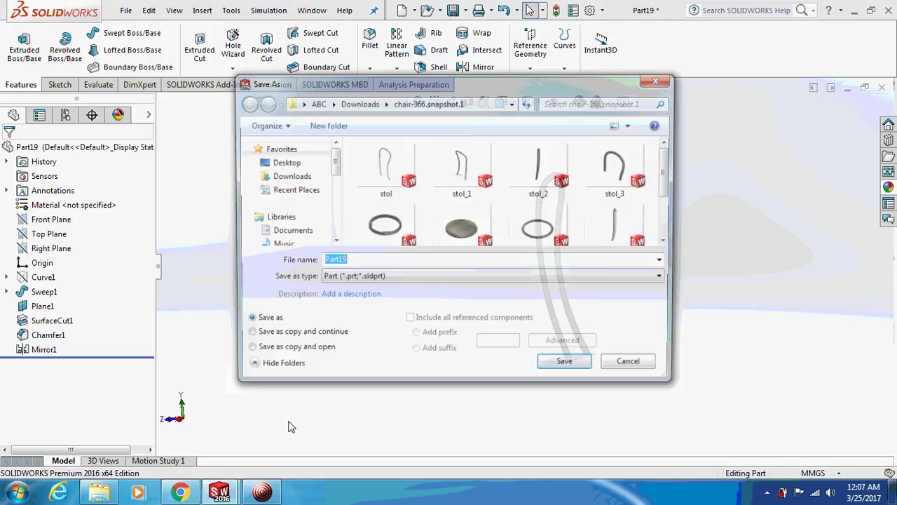
click(279, 168)
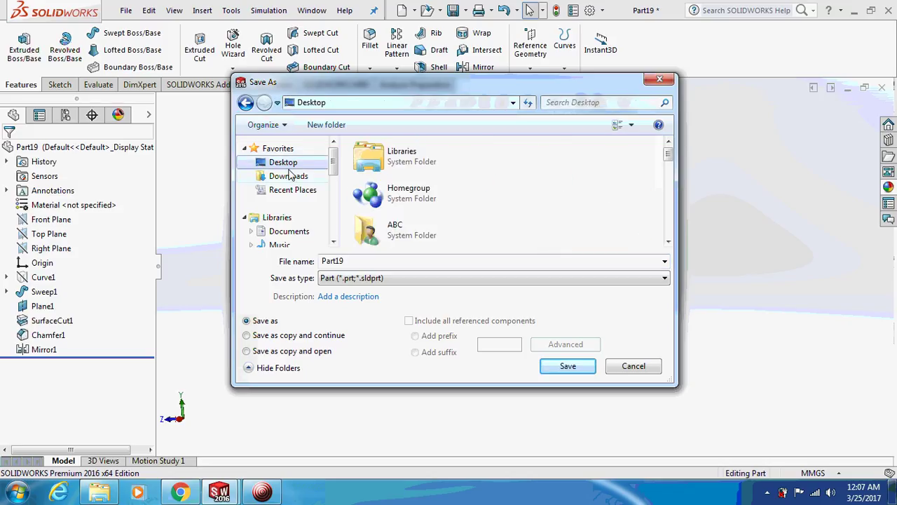
right_click(611, 214)
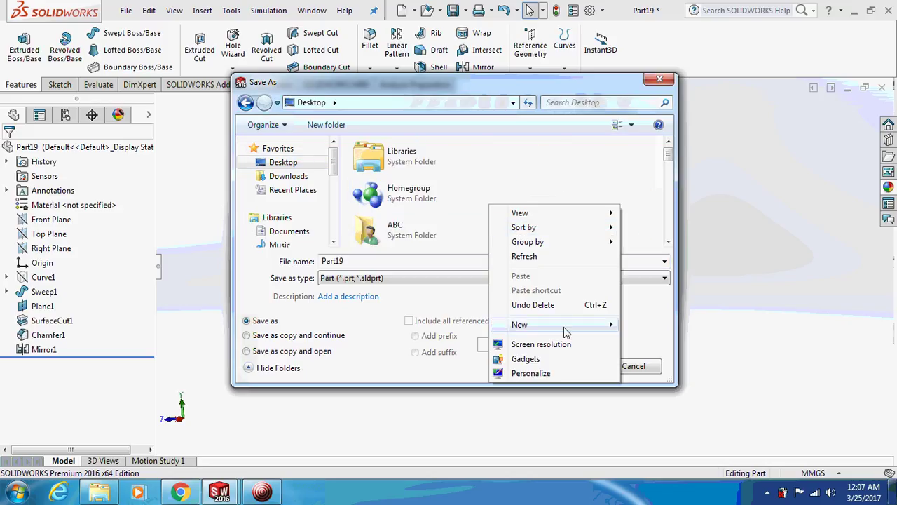
mouse_move(563, 326)
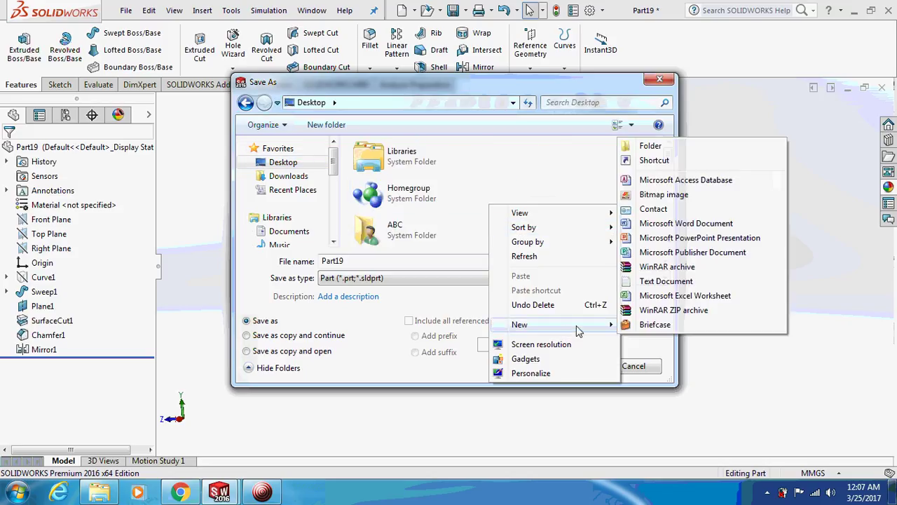
click(650, 145)
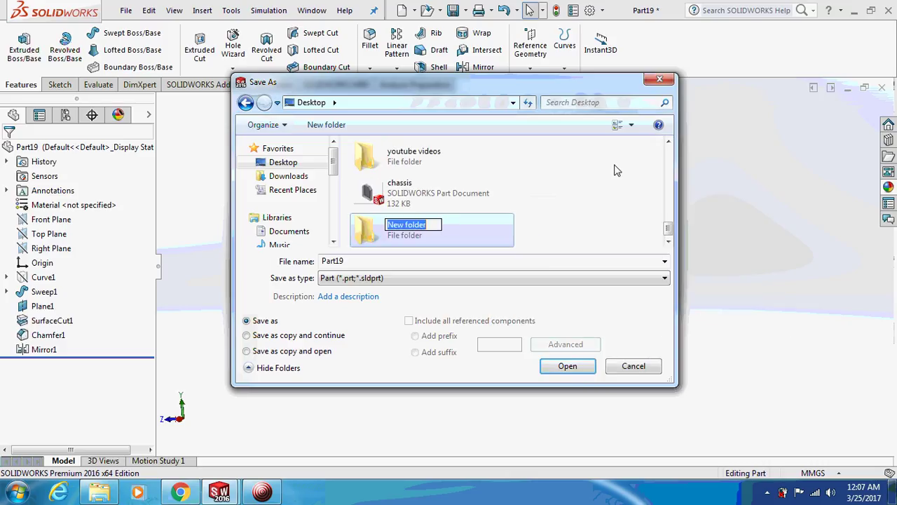
text(chair)
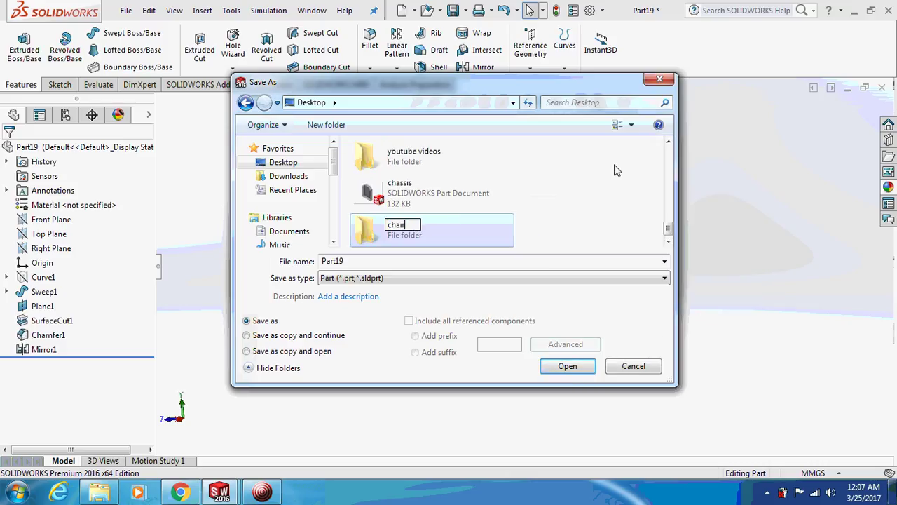
key(Return)
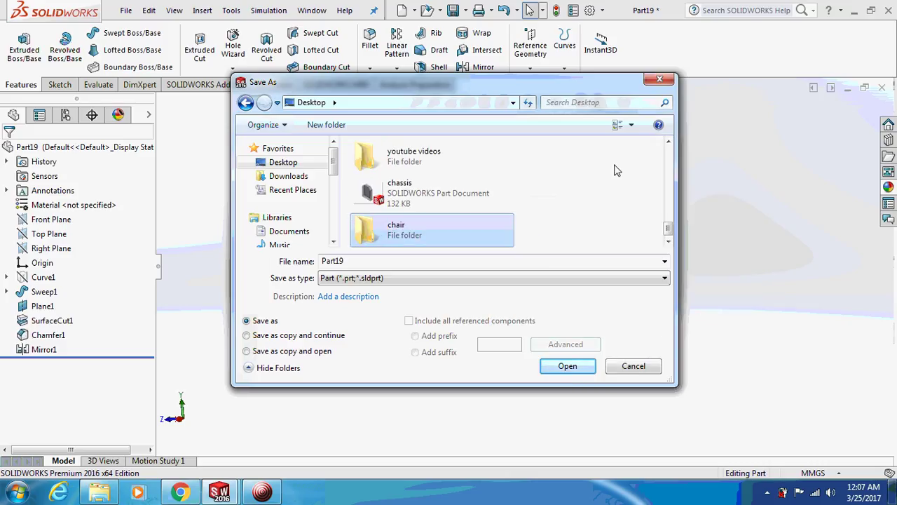
Save the part as stol1 inside the chair folder.
double_click(465, 237)
double_click(375, 264)
text(stol_1)
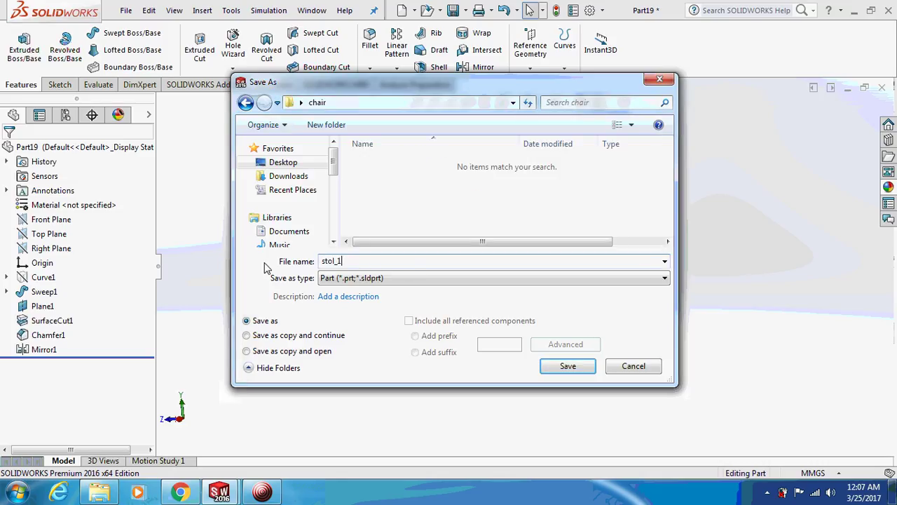
key(Return)
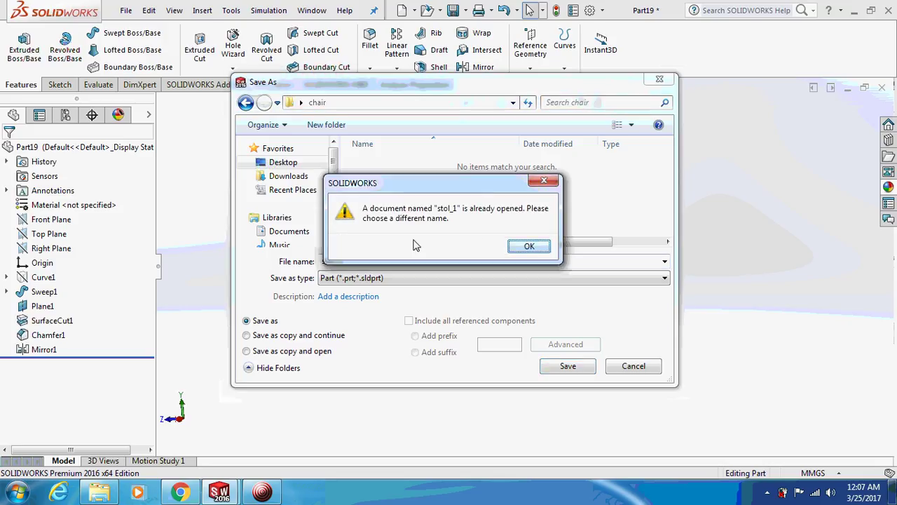
click(528, 249)
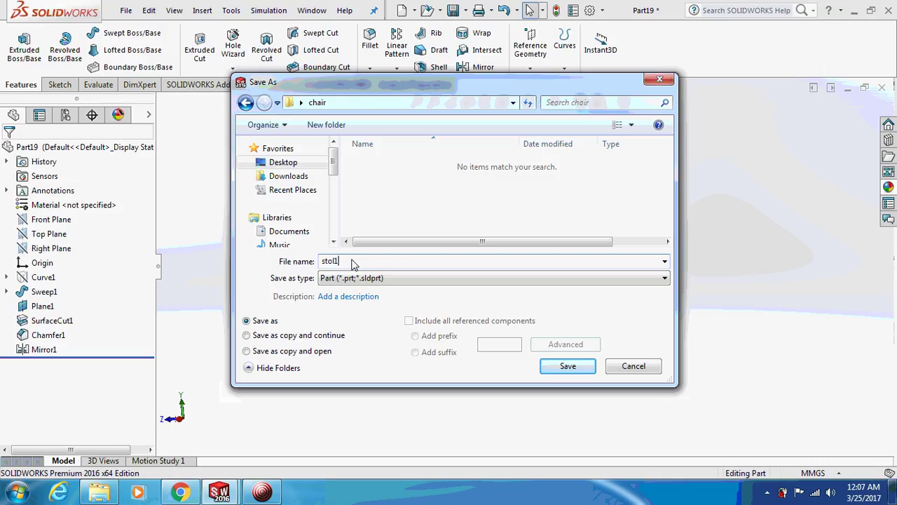
key(Return)
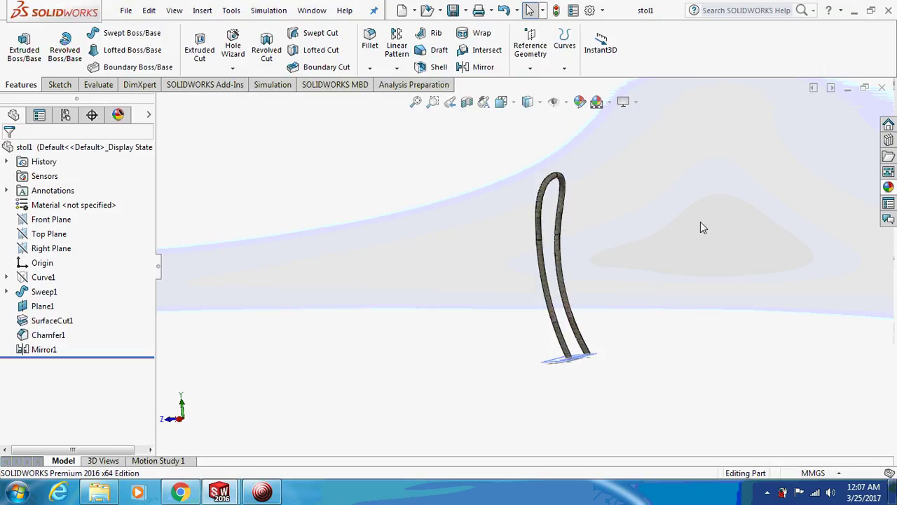
Close the stol1 part and create a new blank part document, Part20.
click(881, 87)
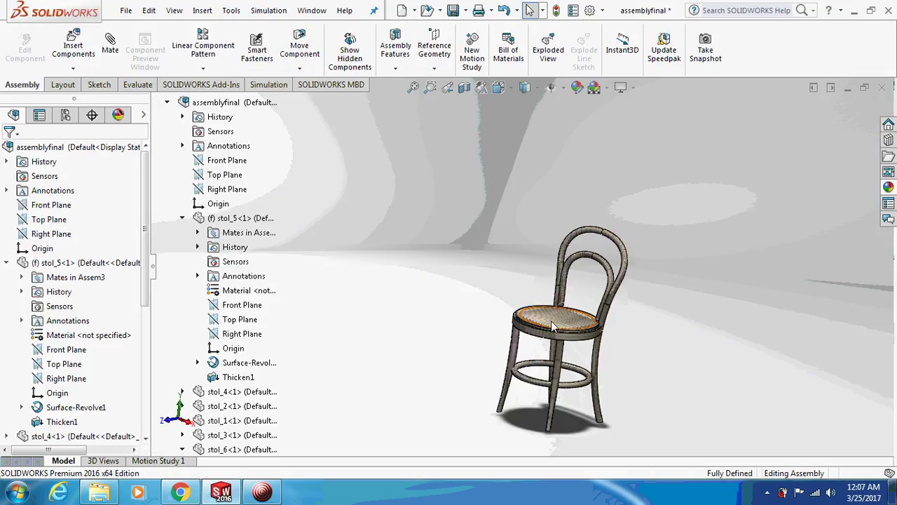
click(586, 258)
click(126, 11)
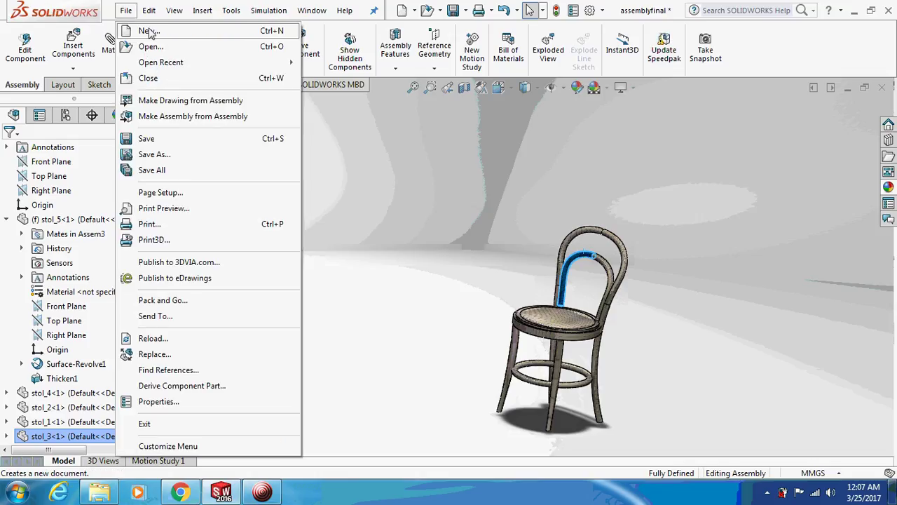
click(148, 29)
click(532, 360)
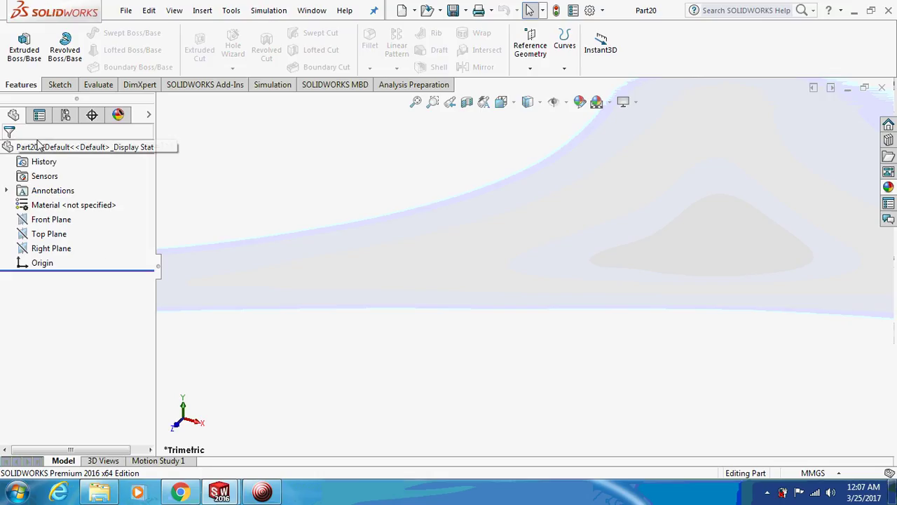
Sketch a centerline and spline on the Front Plane dimensioned 135, 30, 280, 125, then exit.
click(60, 85)
click(18, 44)
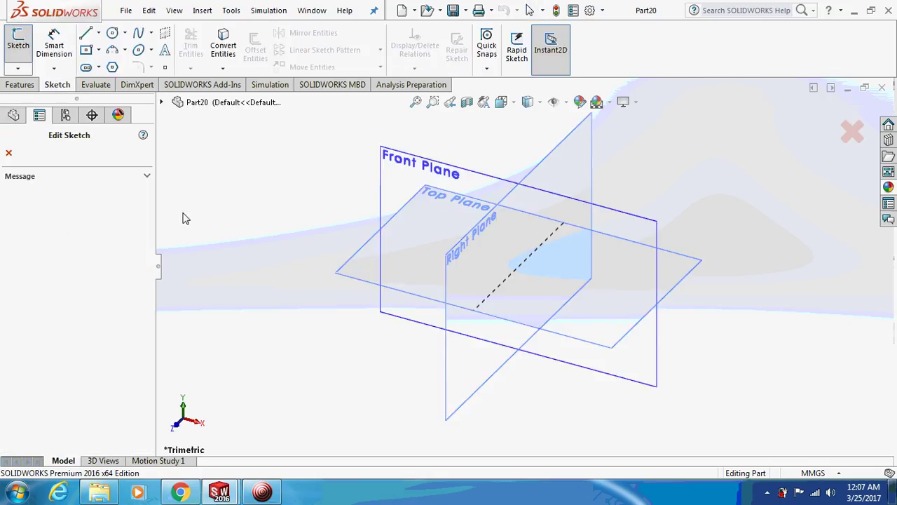
click(391, 175)
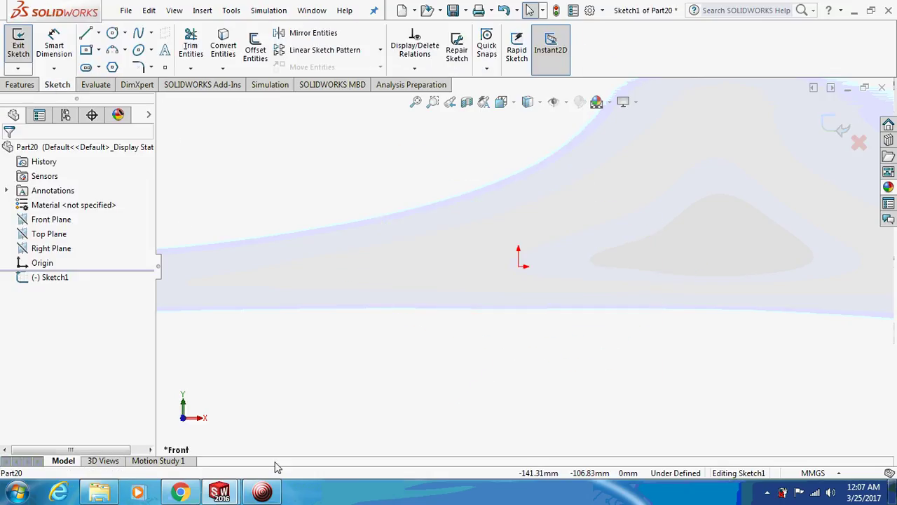
click(262, 491)
click(177, 156)
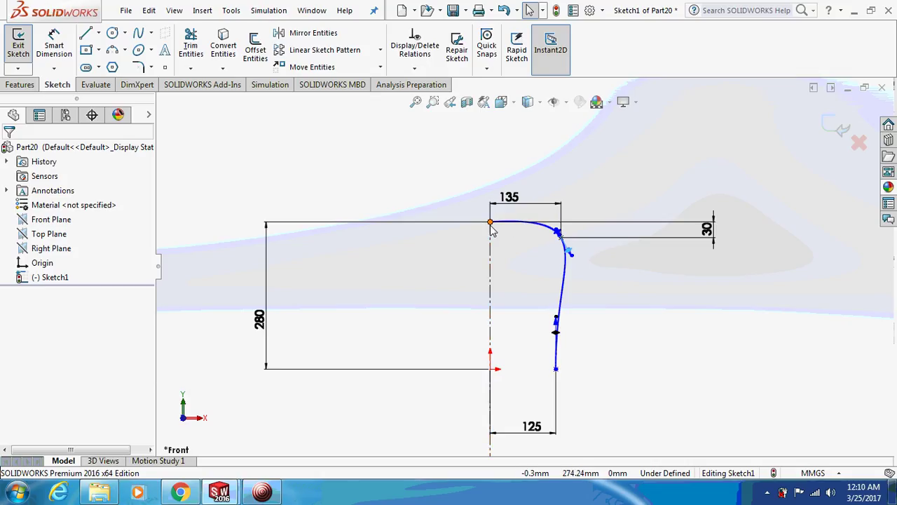
click(556, 333)
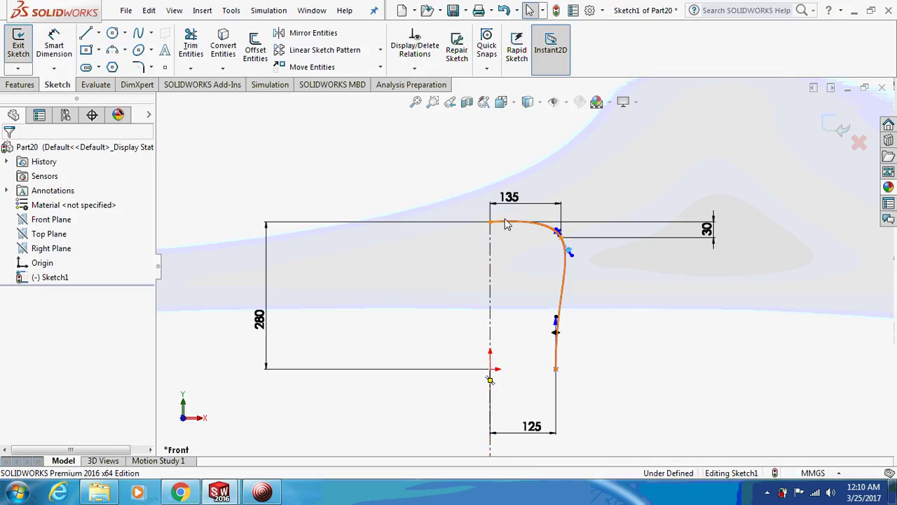
click(524, 224)
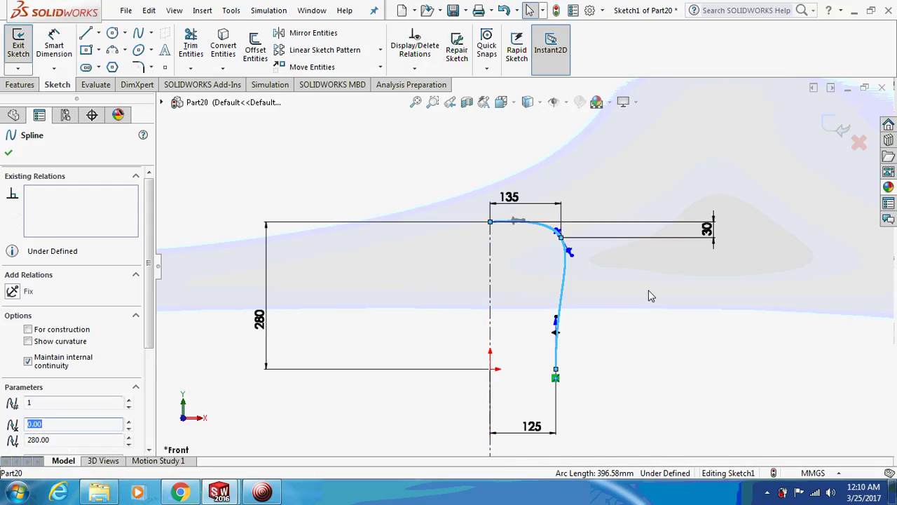
click(9, 154)
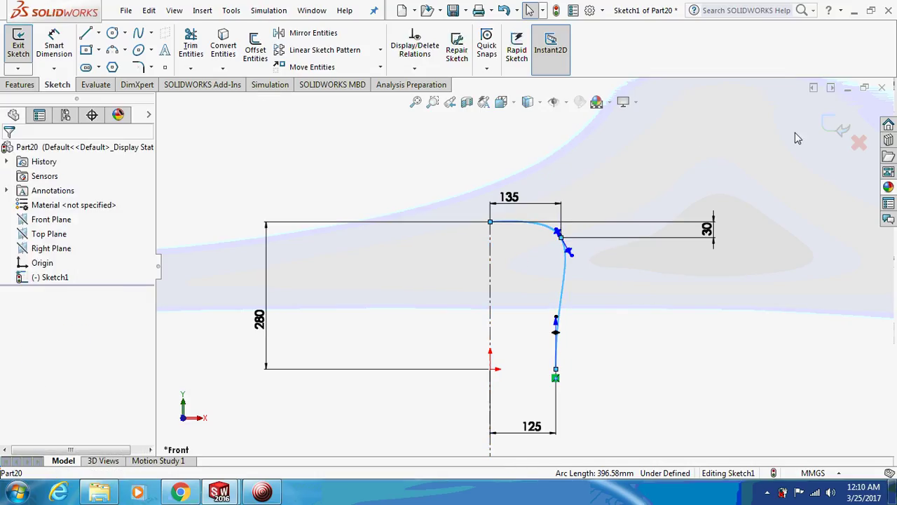
click(831, 129)
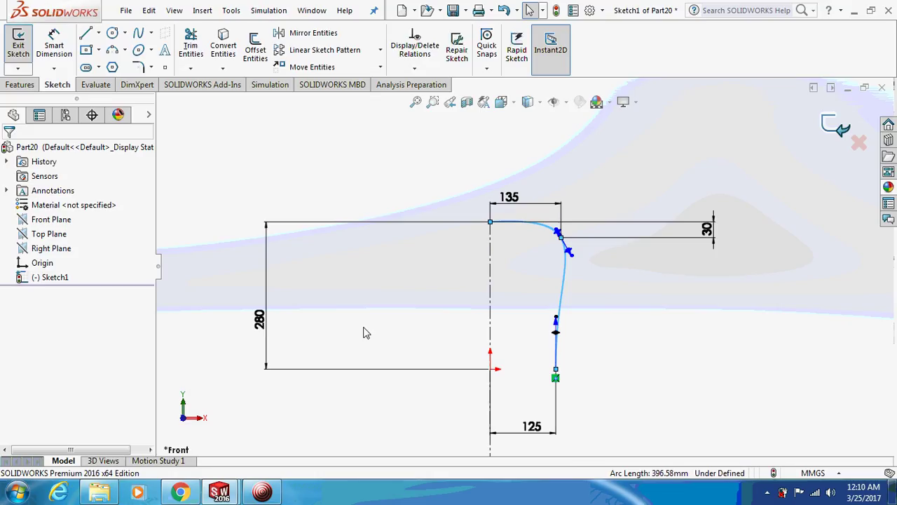
Start a new sketch on the Right Plane and view it normal to the screen.
click(47, 249)
right_click(47, 249)
click(56, 229)
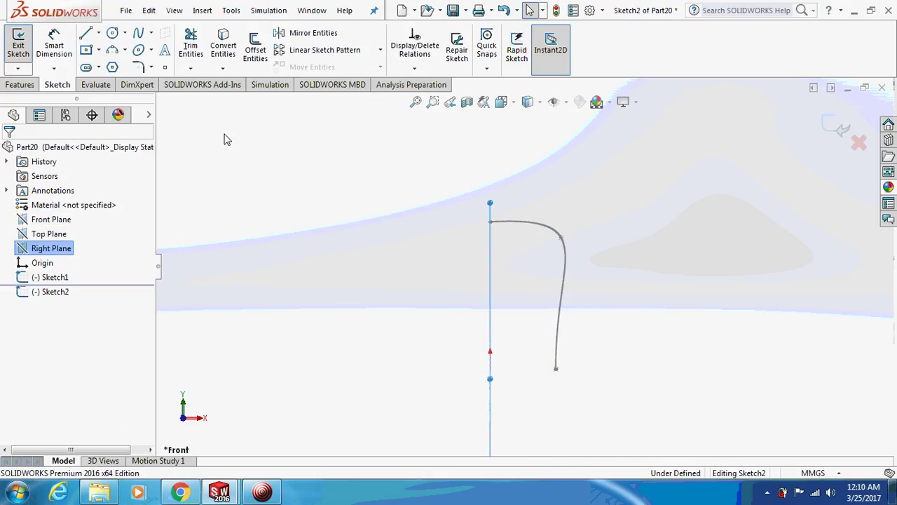
right_click(55, 251)
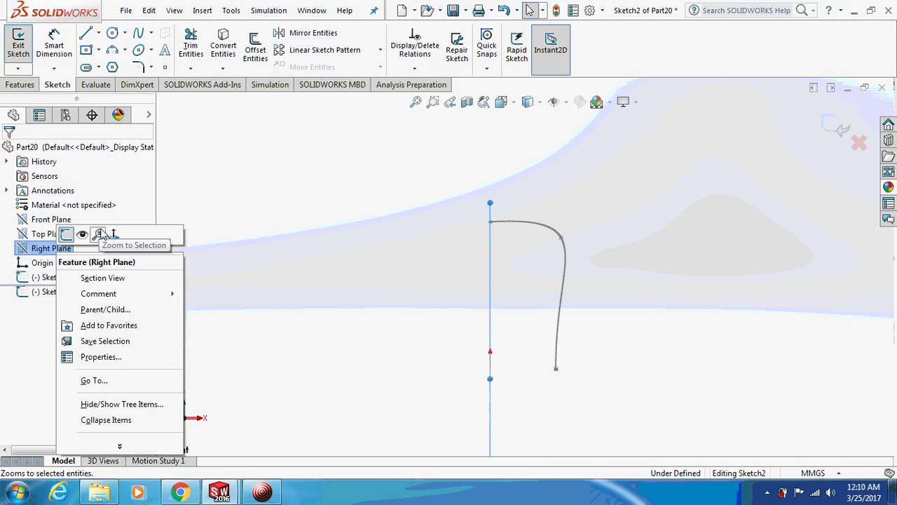
click(115, 238)
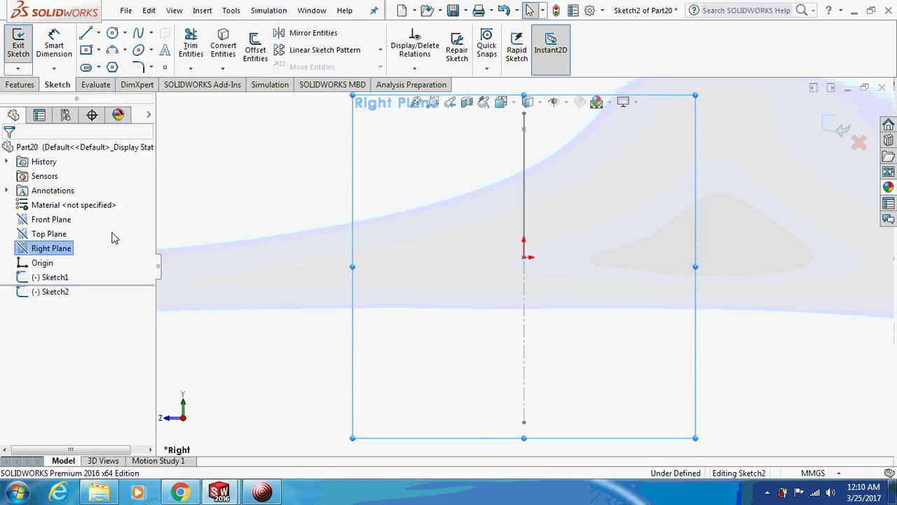
Draw a three-point arc from the origin to the centerline's top.
click(112, 50)
click(525, 258)
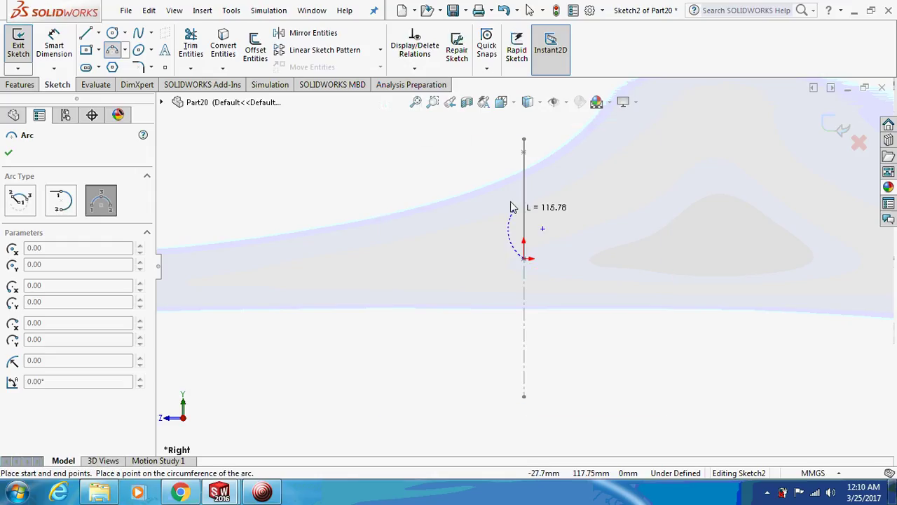
click(523, 139)
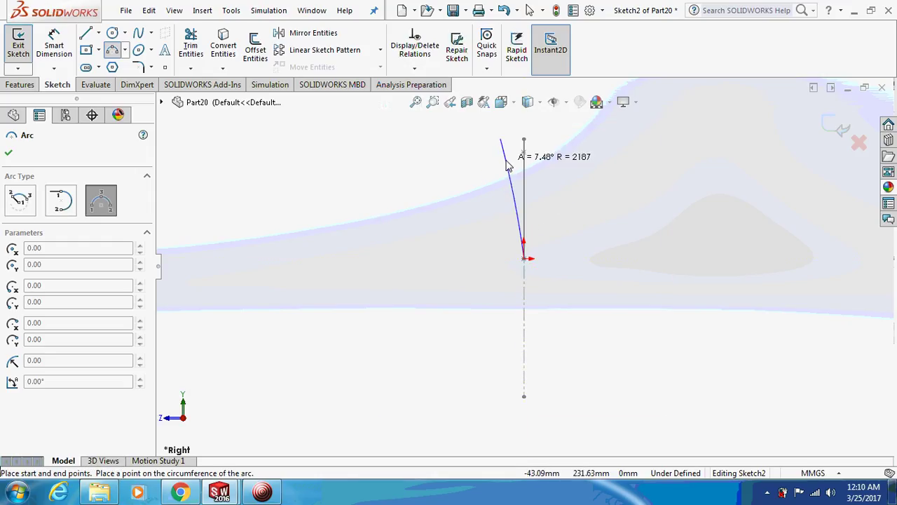
click(509, 160)
key(Escape)
Dimension the arc's top endpoint 55 from the centerline's top.
key(d)
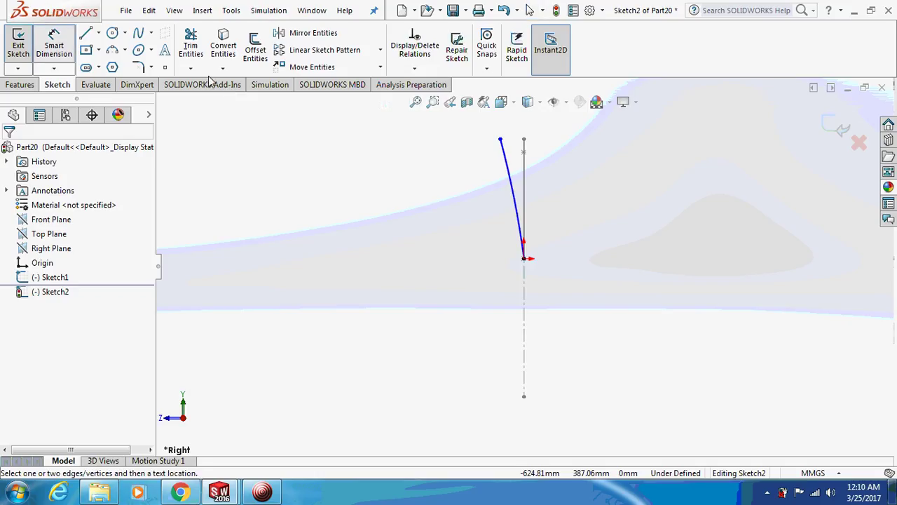
click(499, 140)
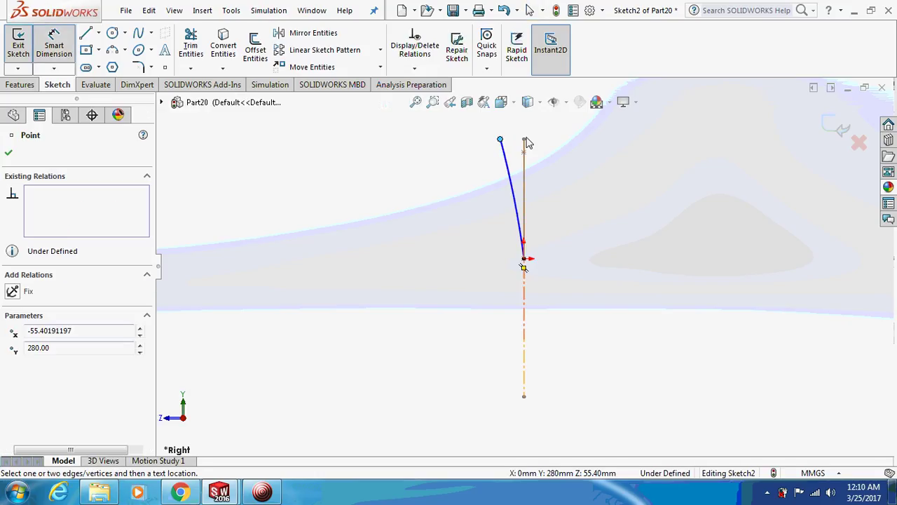
click(524, 140)
click(527, 137)
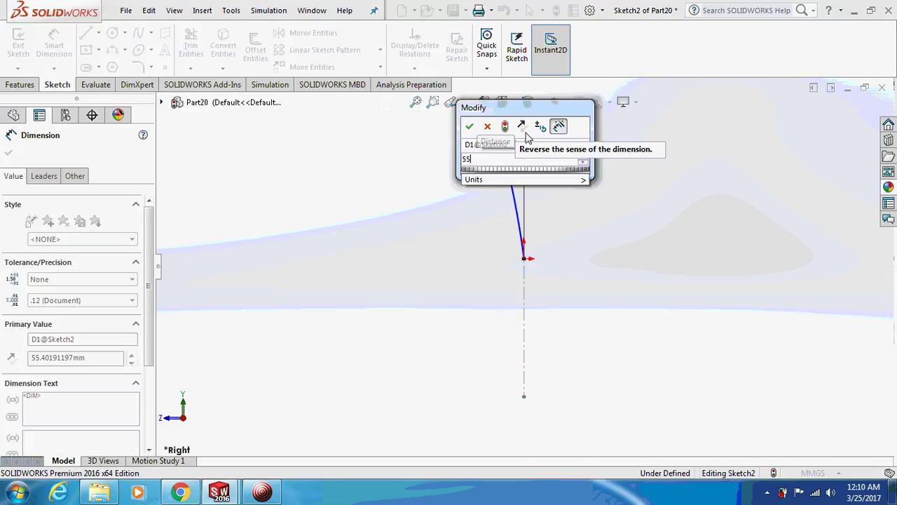
text(55)
key(Return)
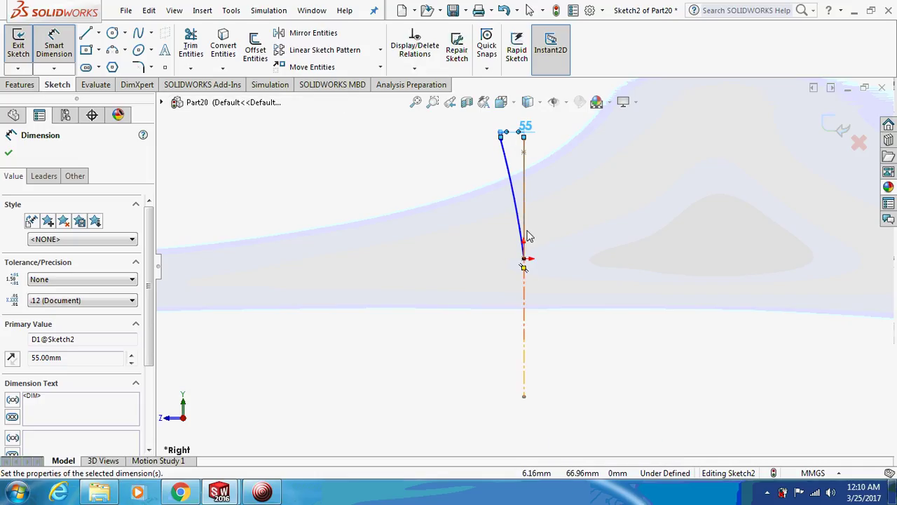
click(524, 258)
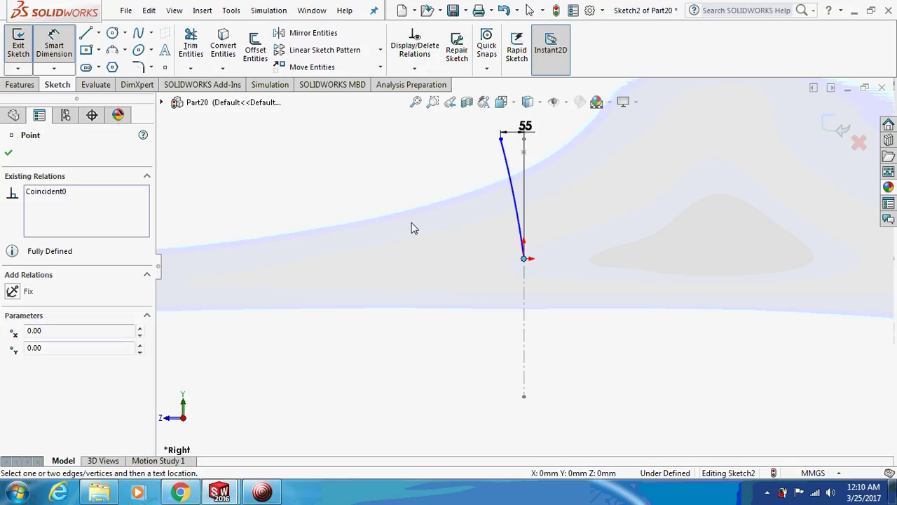
key(Escape)
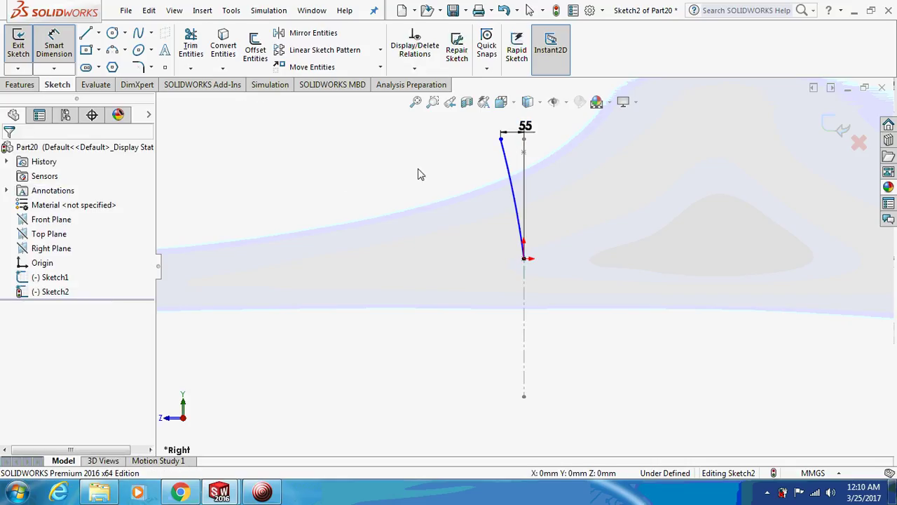
Dimension the arc 280 high with radius 1800, then exit Sketch2.
click(524, 259)
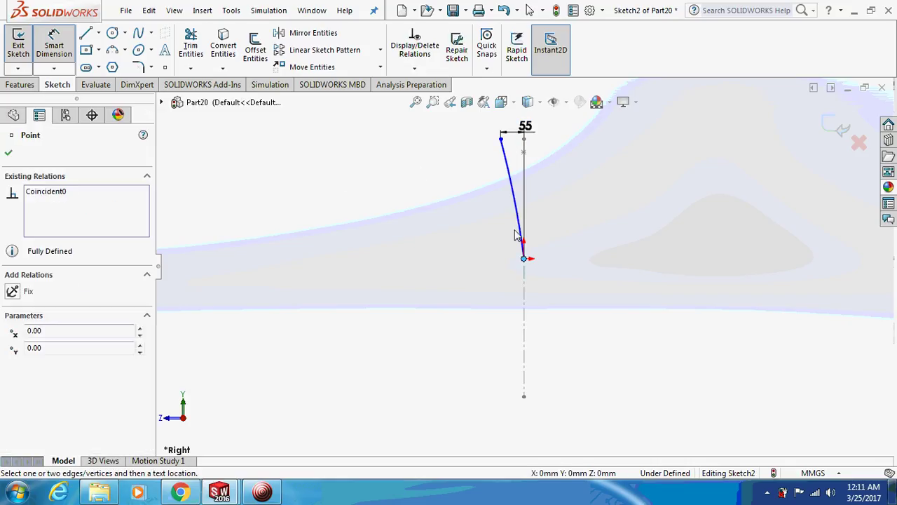
click(501, 139)
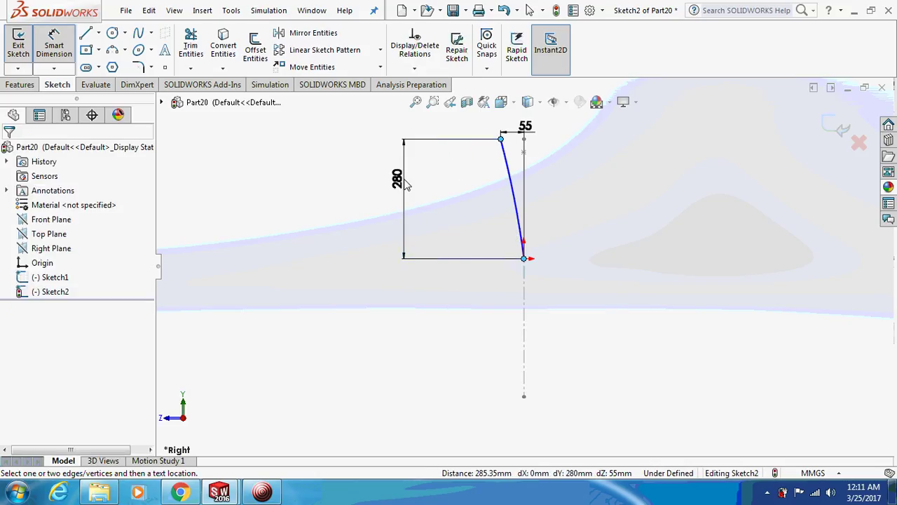
click(394, 244)
click(347, 174)
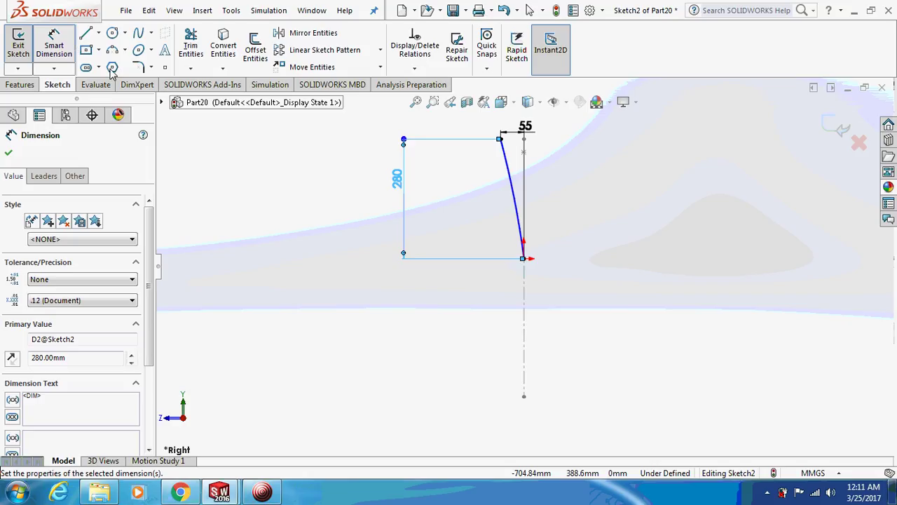
click(513, 197)
click(343, 216)
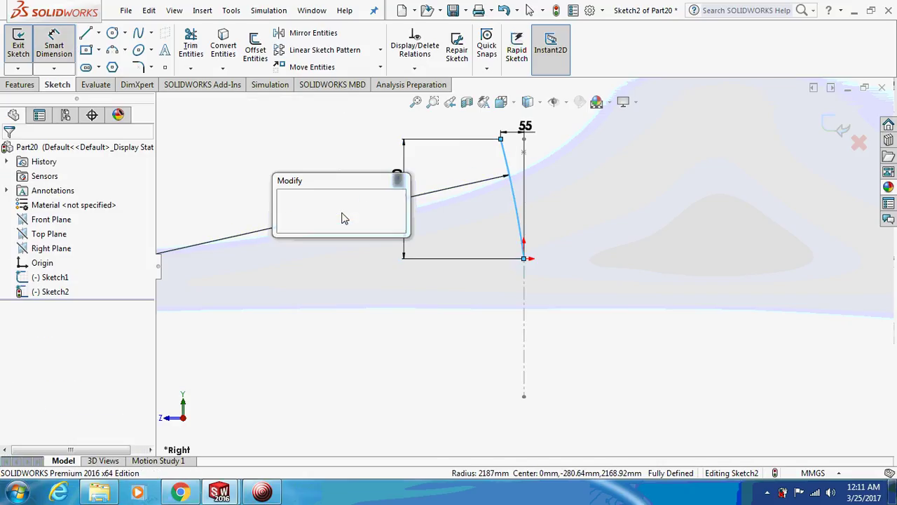
text(1800)
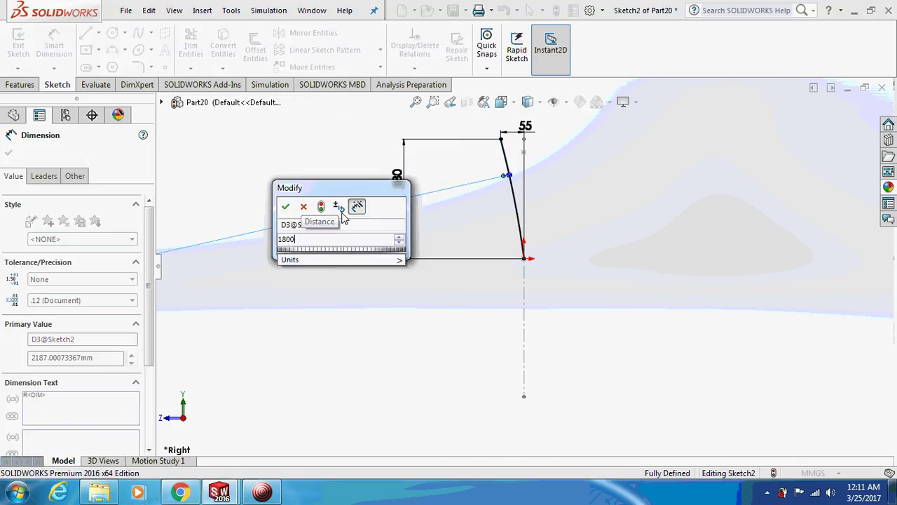
key(Return)
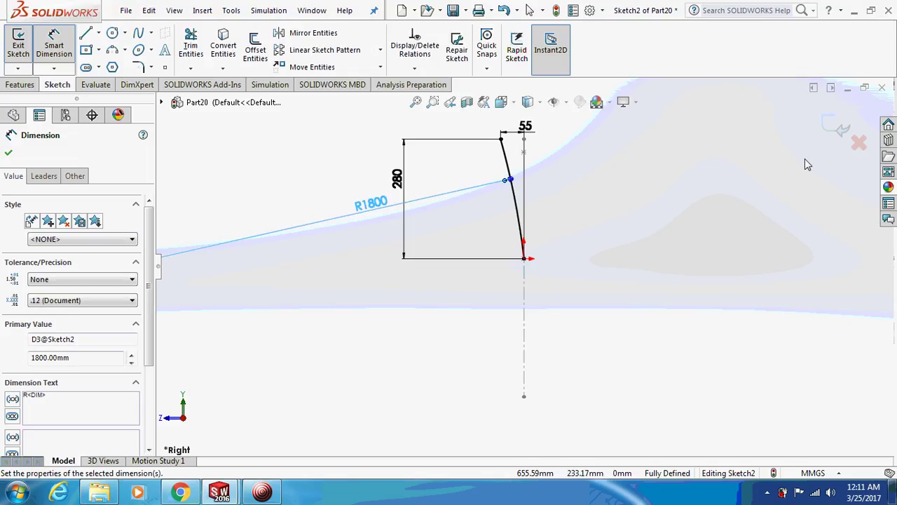
click(838, 127)
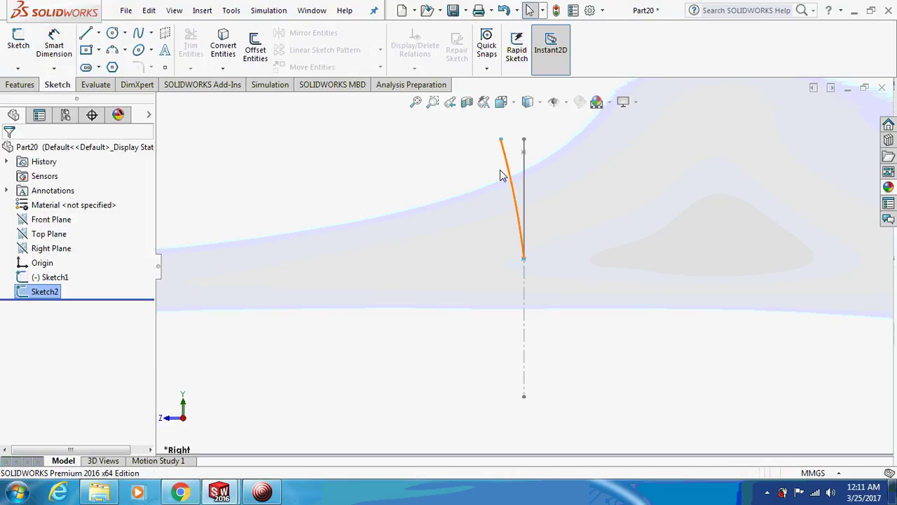
Project Sketch2 onto Sketch1 as a sketch-on-sketch Projected Curve, creating Curve1.
click(20, 84)
click(564, 46)
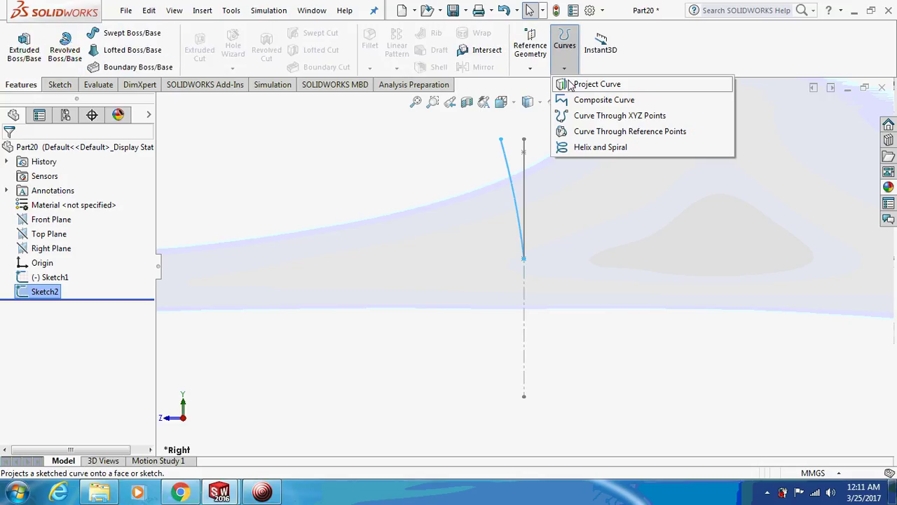
click(592, 82)
click(525, 175)
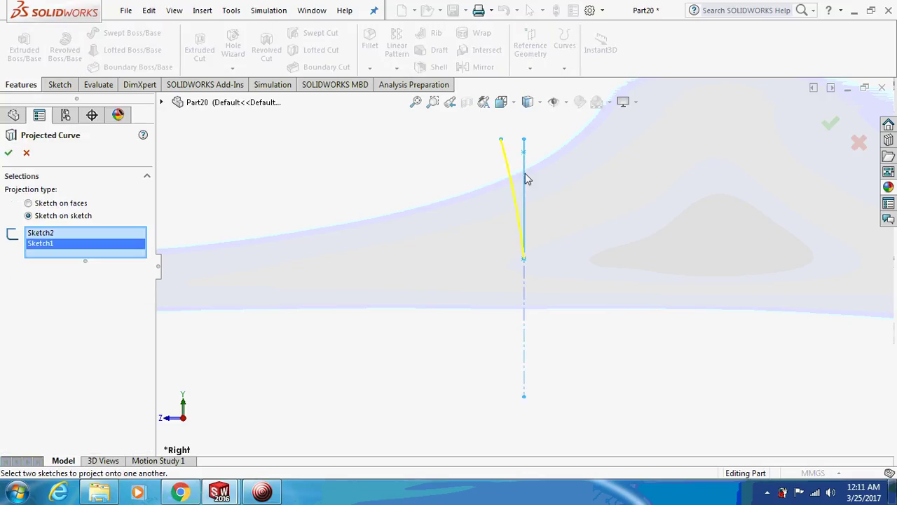
middle_drag(525, 173, 431, 212)
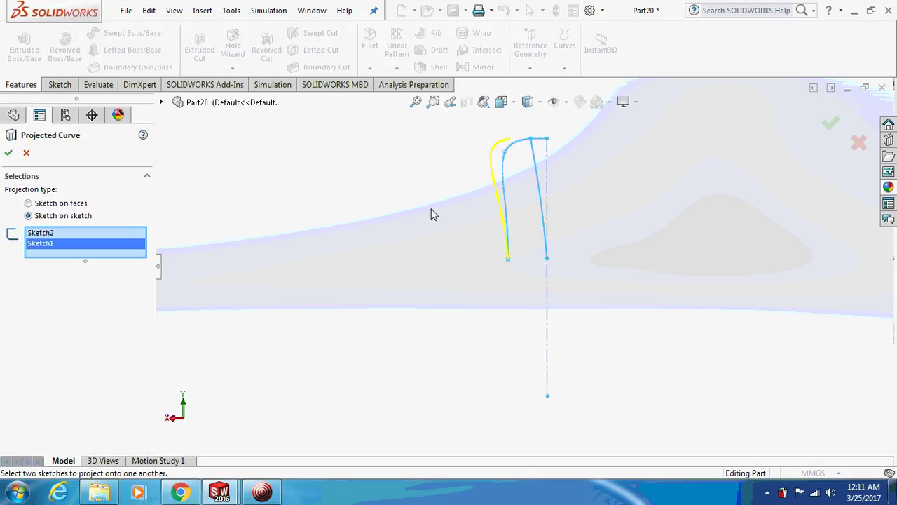
click(9, 154)
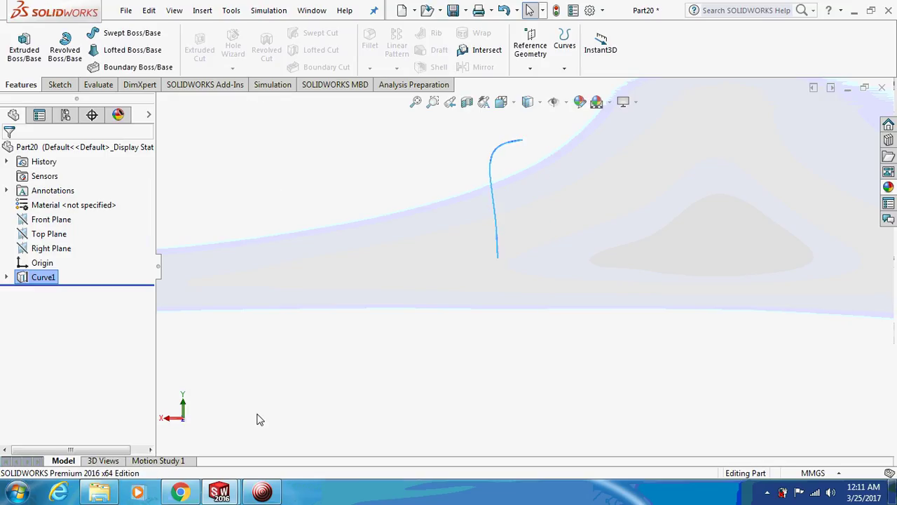
Open Part21's Sketch1 and check the parameters of two spline points.
click(258, 492)
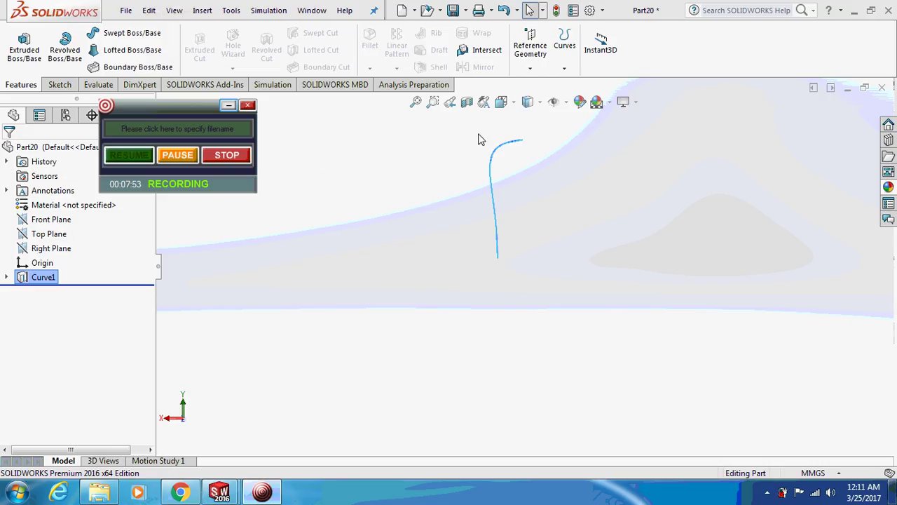
click(179, 155)
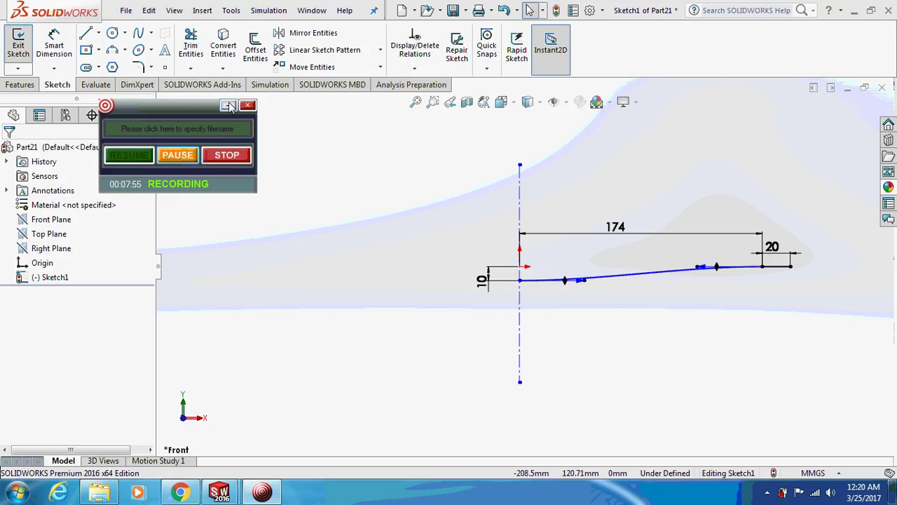
click(229, 105)
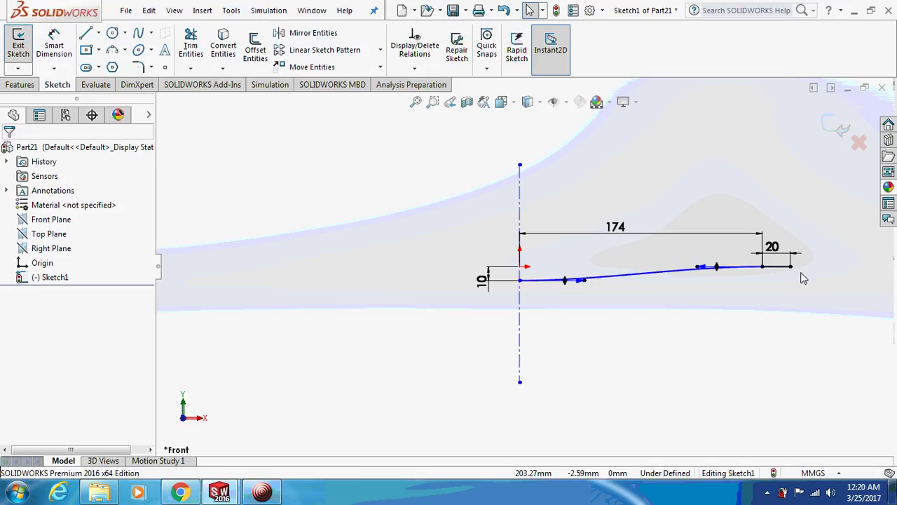
click(567, 280)
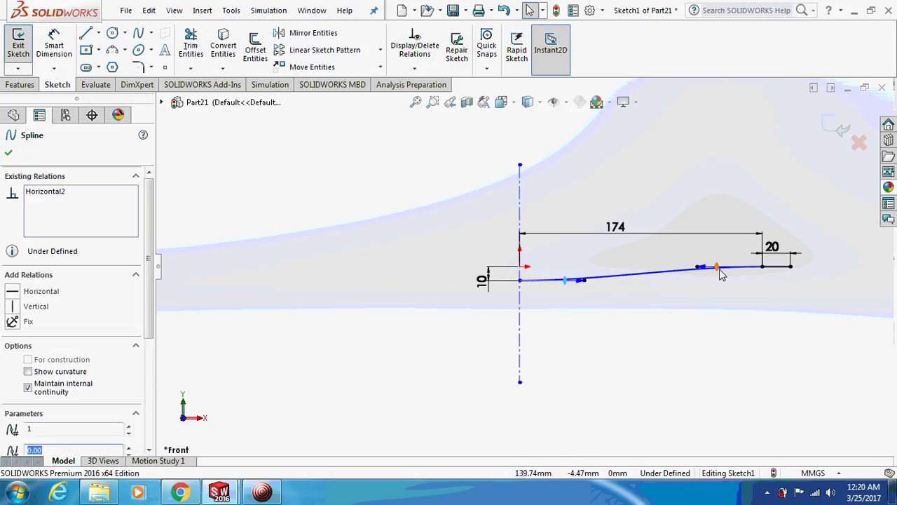
click(718, 273)
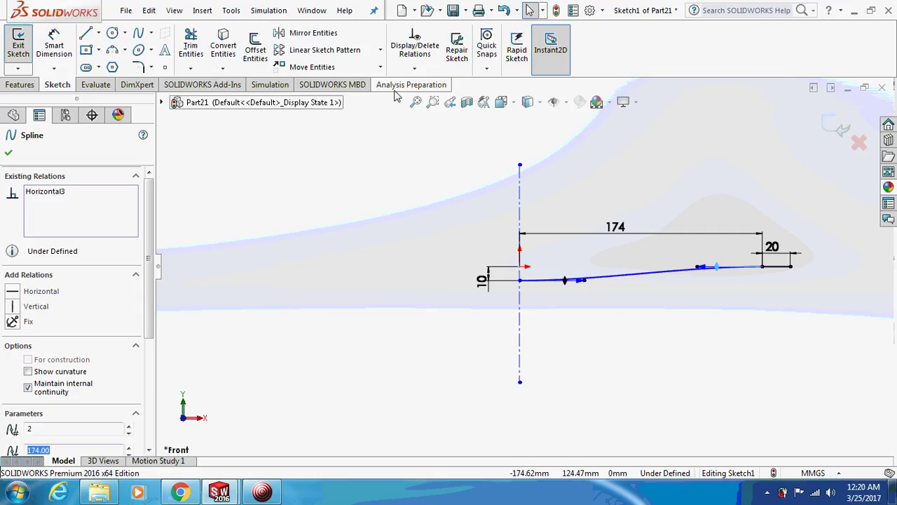
click(202, 10)
mouse_move(244, 21)
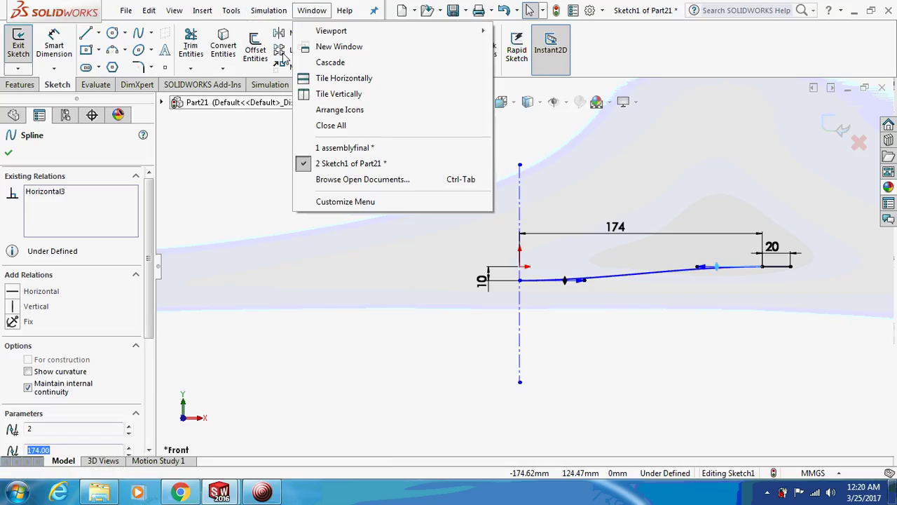
key(Escape)
key(Escape)
Revolve the spline 360° about centerline Line1 into the dish-shaped Surface-Revolve1.
click(382, 85)
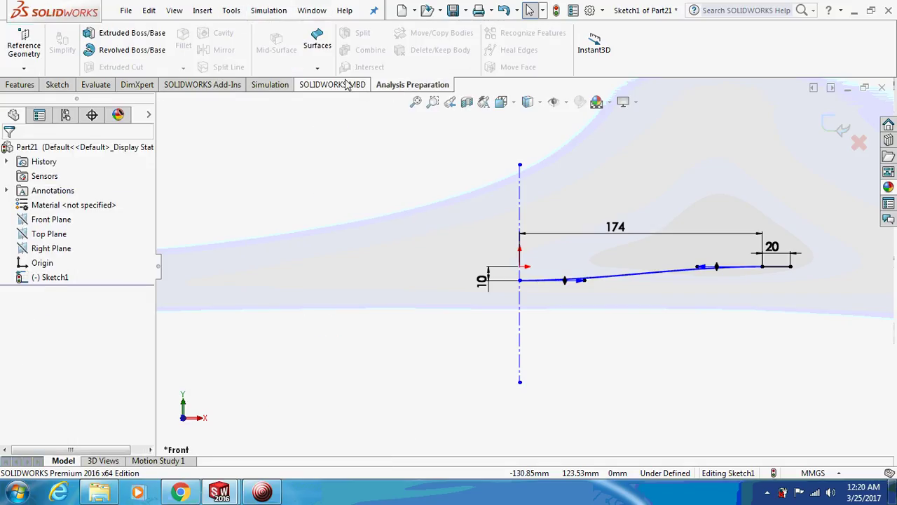
click(317, 67)
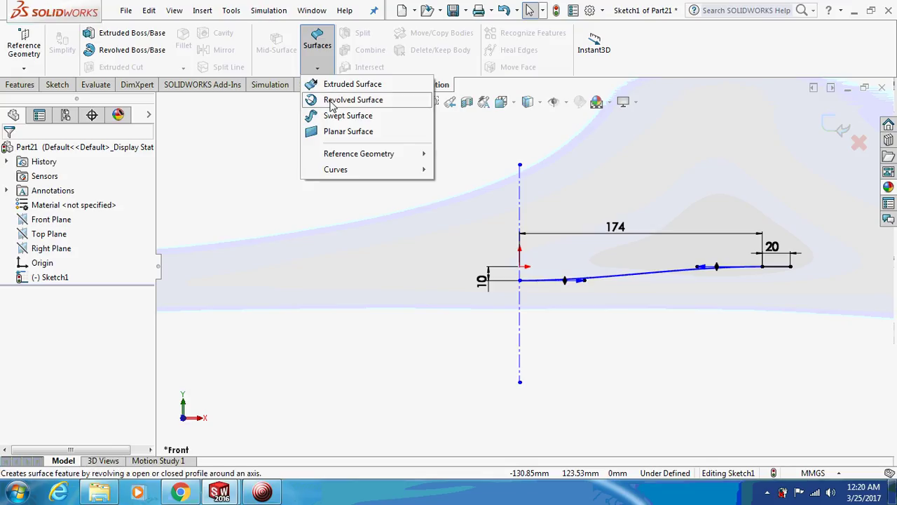
click(330, 100)
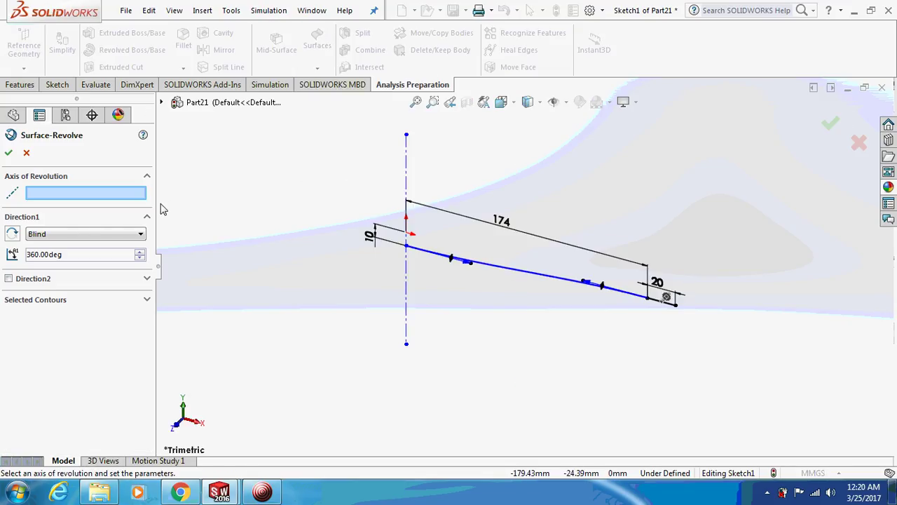
click(404, 163)
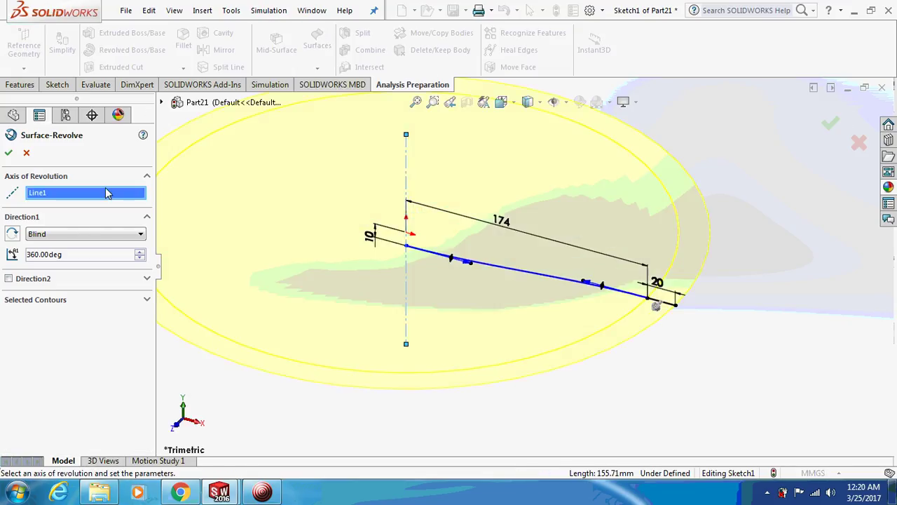
click(8, 154)
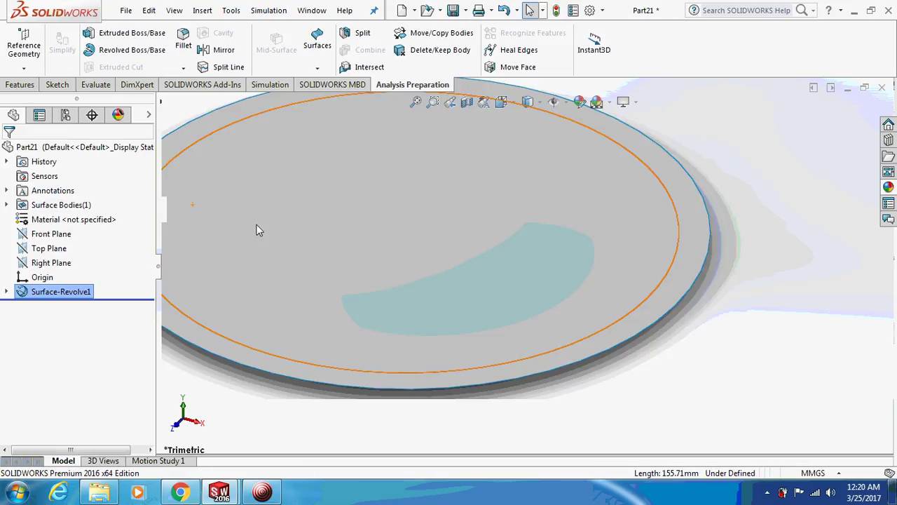
middle_drag(341, 199, 329, 230)
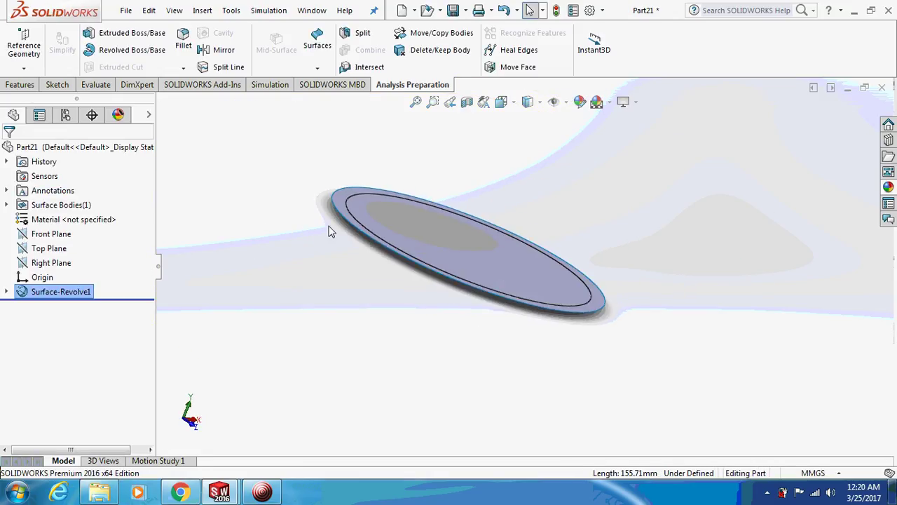
click(289, 224)
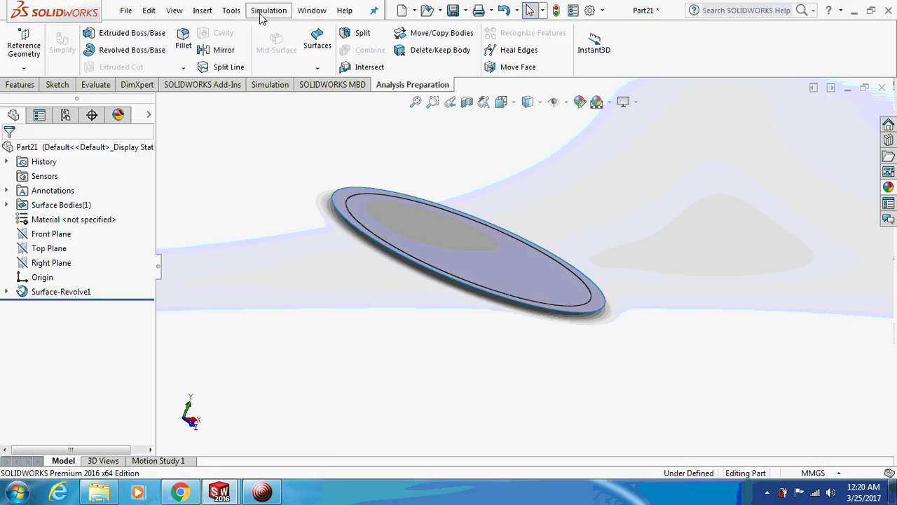
Thicken Surface-Revolve1 by 5 mm with Insert > Boss/Base > Thicken, creating Thicken1.
click(203, 11)
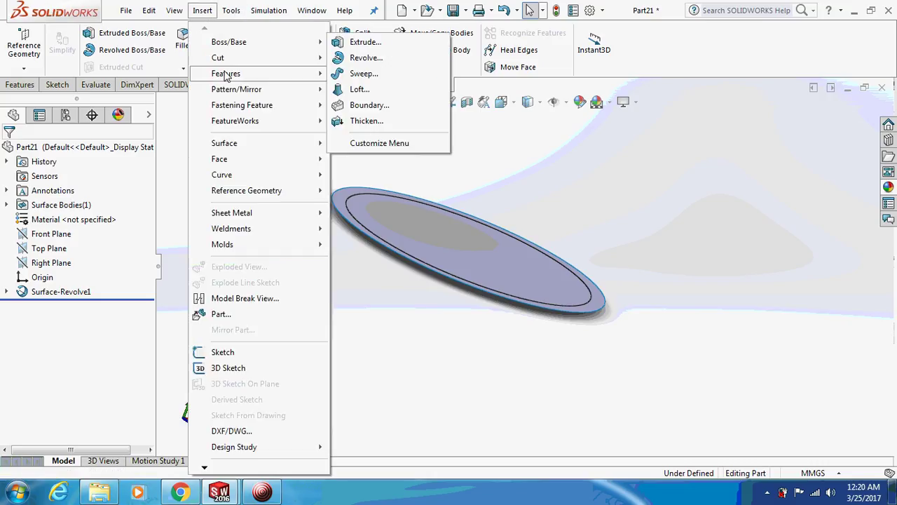
mouse_move(226, 75)
mouse_move(237, 91)
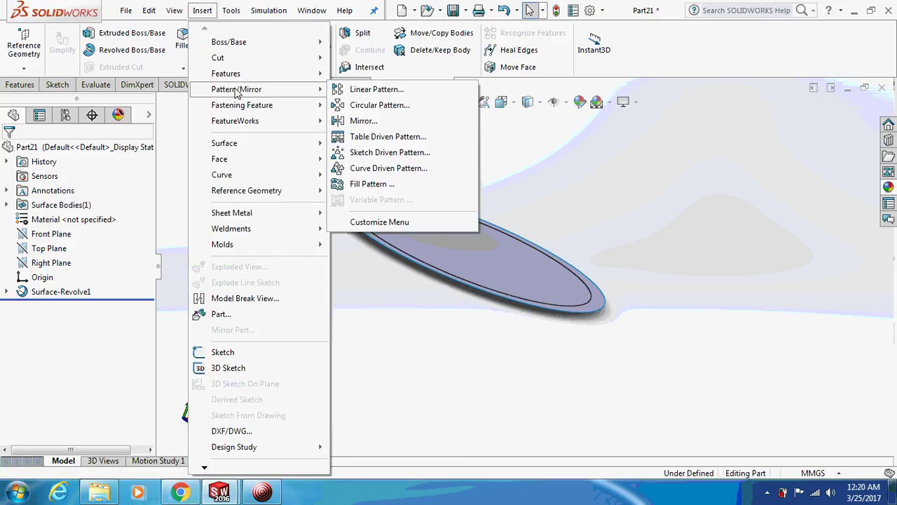
click(233, 13)
click(202, 11)
mouse_move(216, 44)
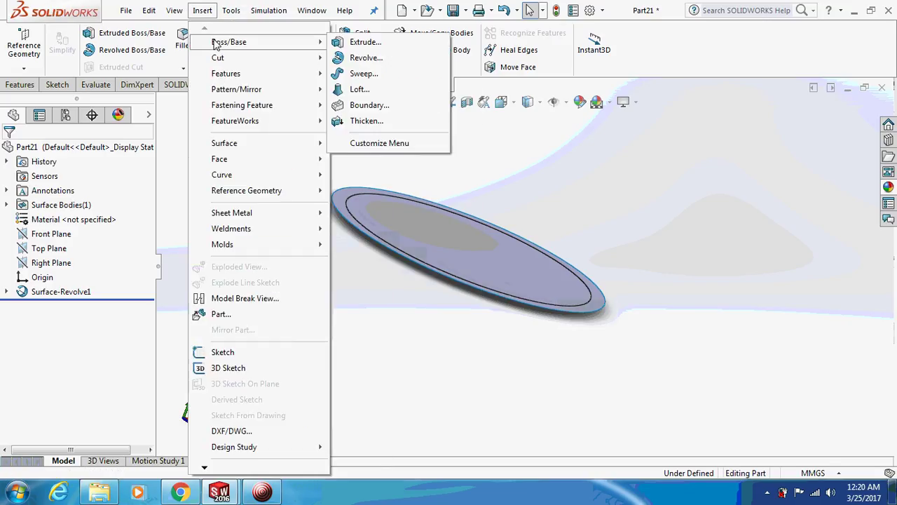
click(372, 121)
click(76, 246)
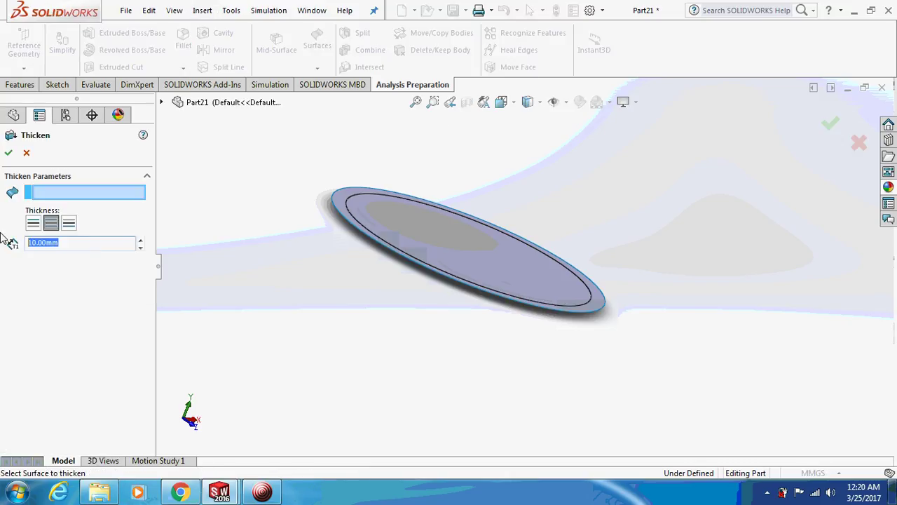
text(5)
key(Return)
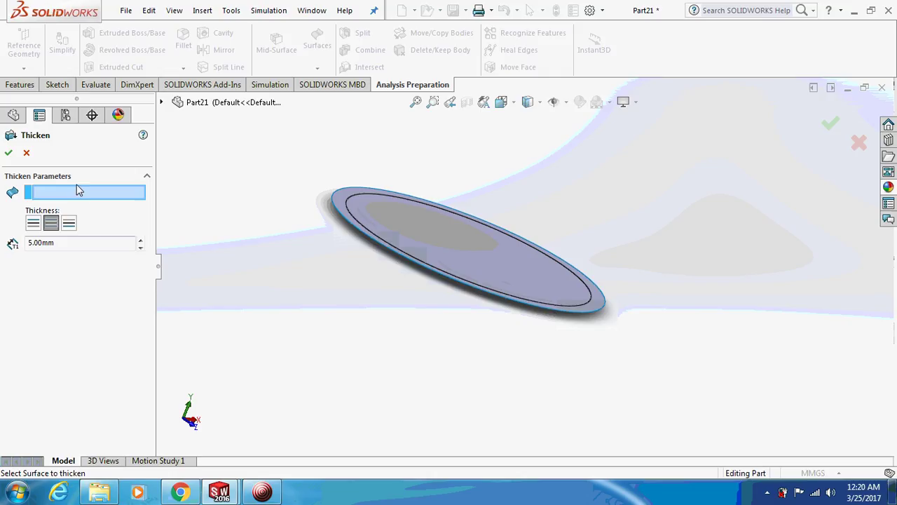
click(366, 213)
click(8, 152)
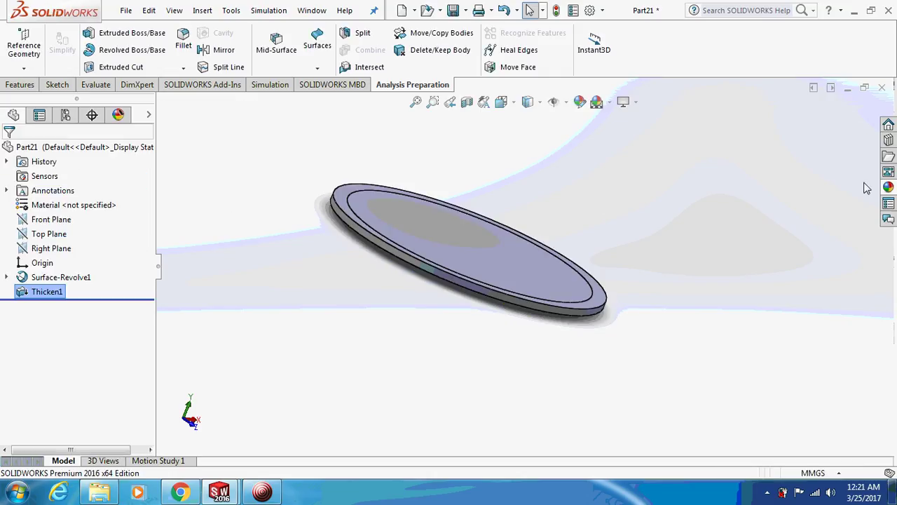
Apply the wood-grain appearance from the Appearances pane to the whole disc part.
click(888, 187)
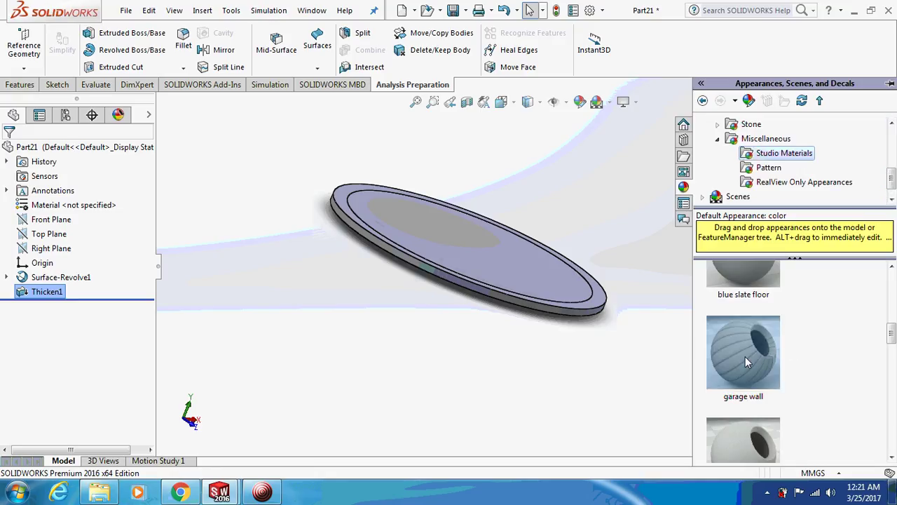
drag(745, 356, 487, 263)
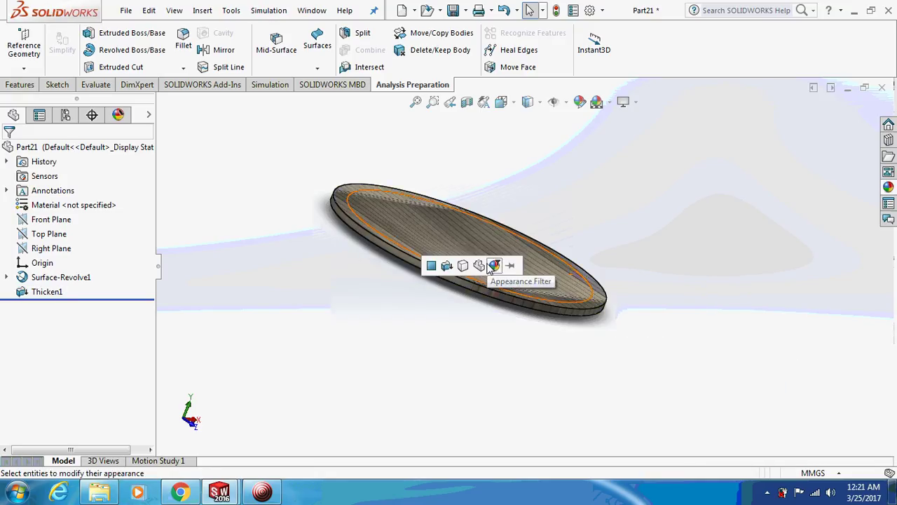
click(494, 267)
middle_drag(308, 274, 345, 286)
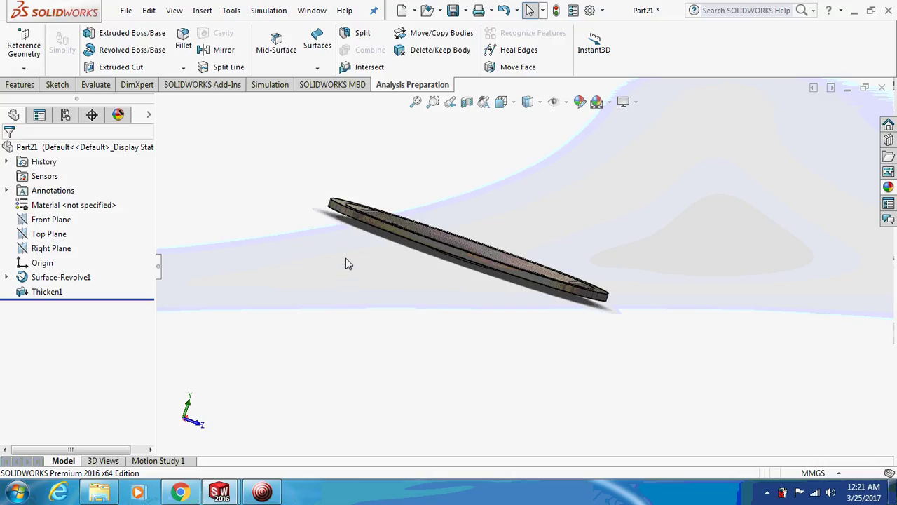
Save the part as stol3 and close it, returning to assemblyfinal.
key(ctrl+s)
text(sto)
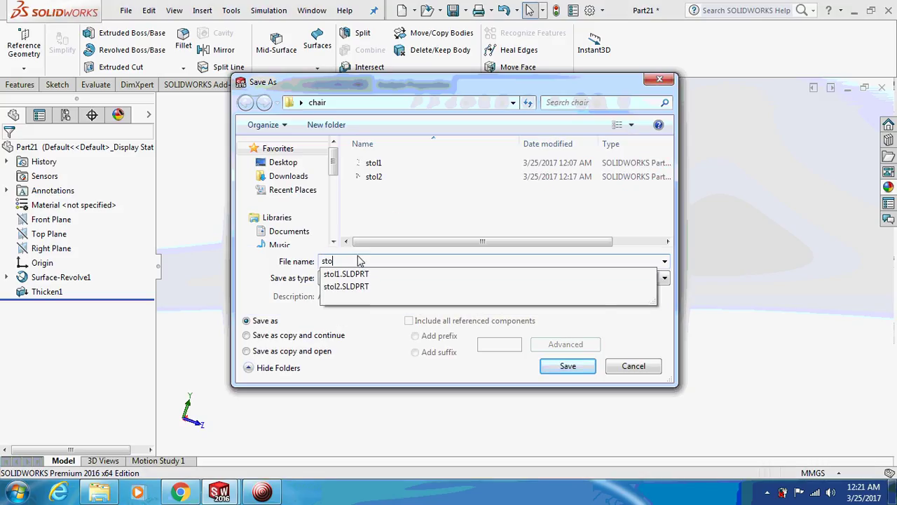
text(l3)
key(Return)
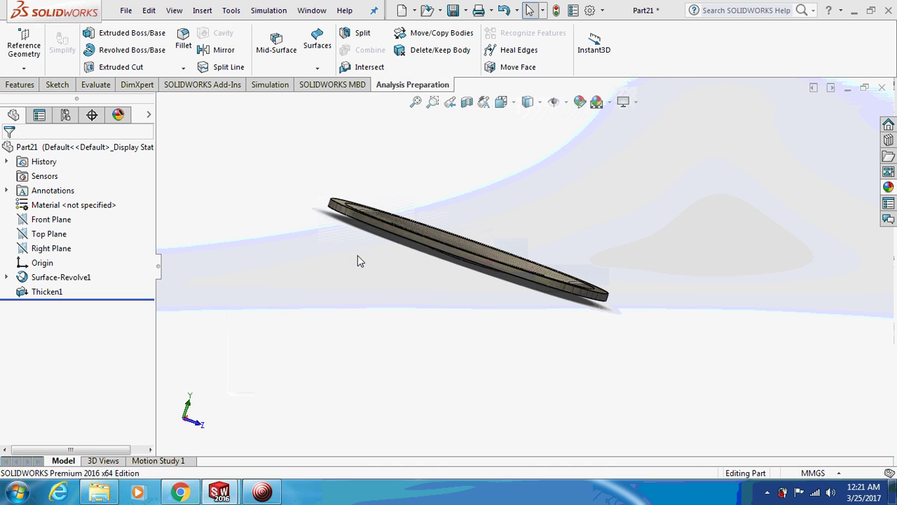
click(882, 87)
middle_drag(599, 358, 582, 351)
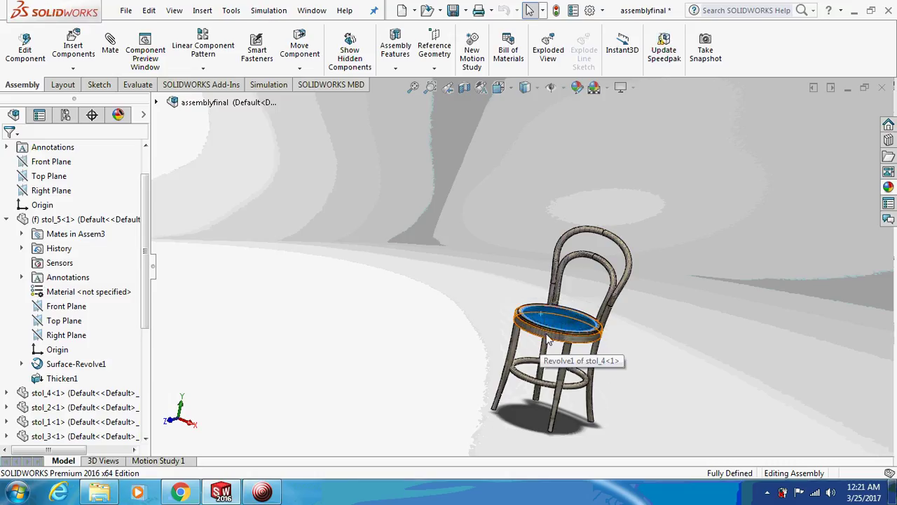
Create a new empty part, Part22, for the next chair component.
click(547, 341)
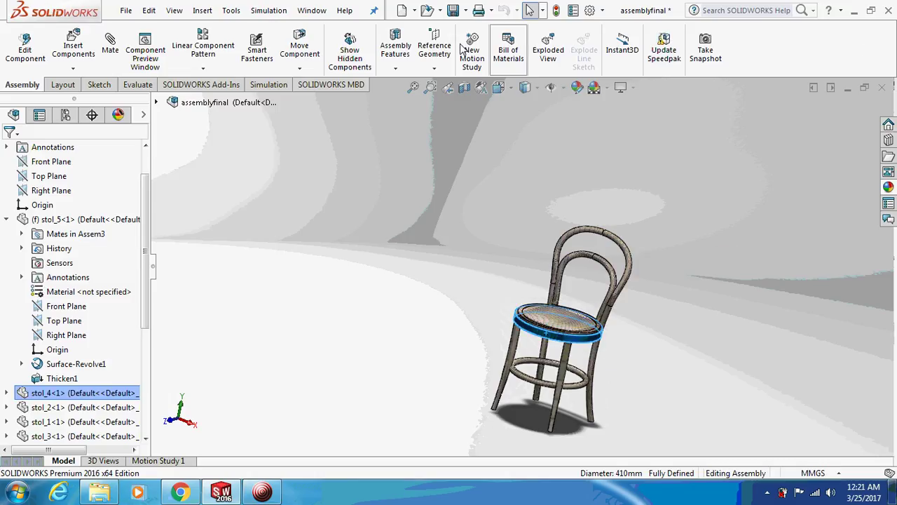
click(125, 10)
click(140, 30)
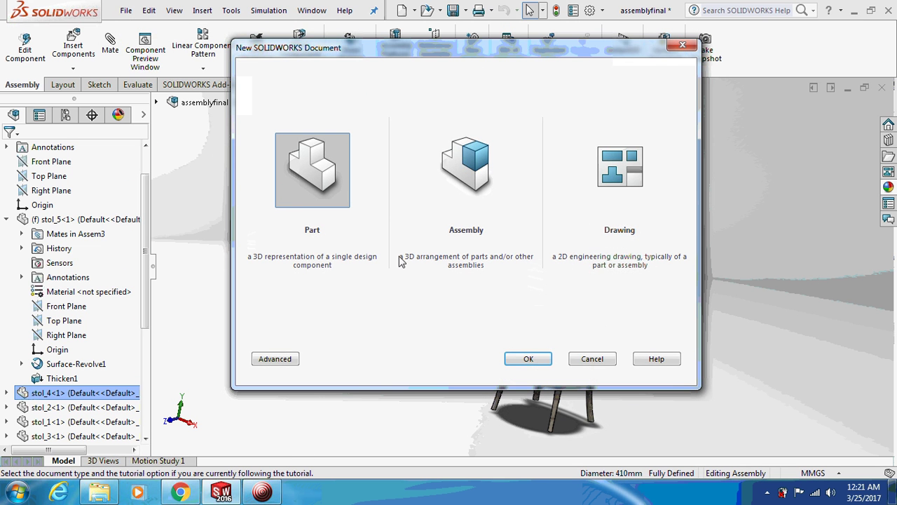
double_click(327, 259)
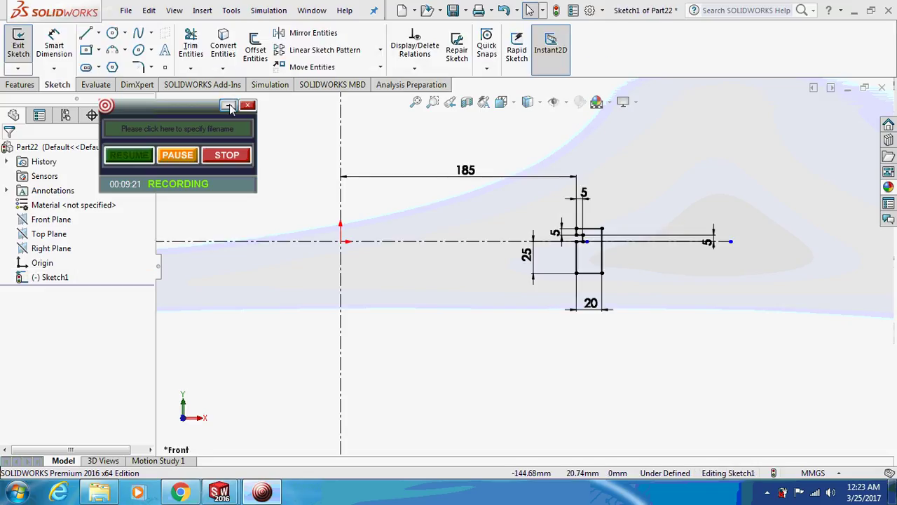
click(230, 107)
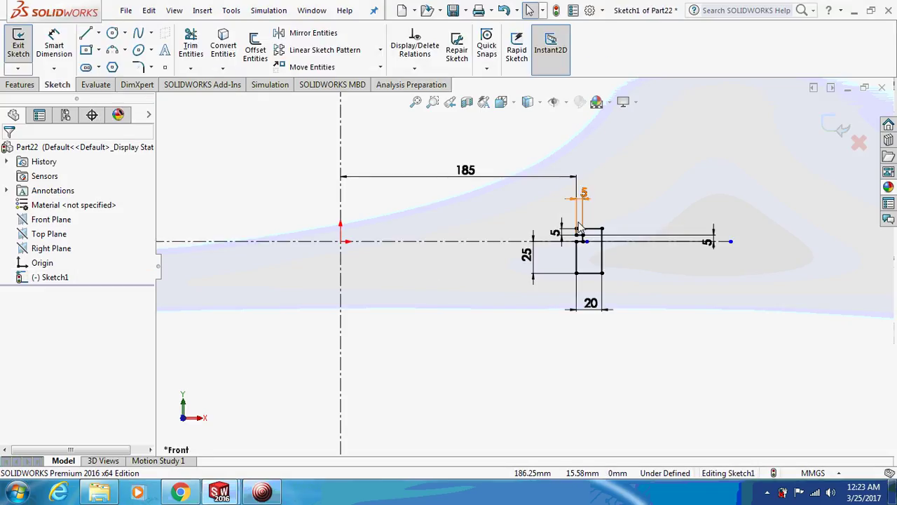
Trim the stray segment off the rectangular profile with Trim Entities.
click(191, 46)
scroll(421, 182, down, 2)
scroll(645, 294, down, 3)
scroll(624, 245, down, 1)
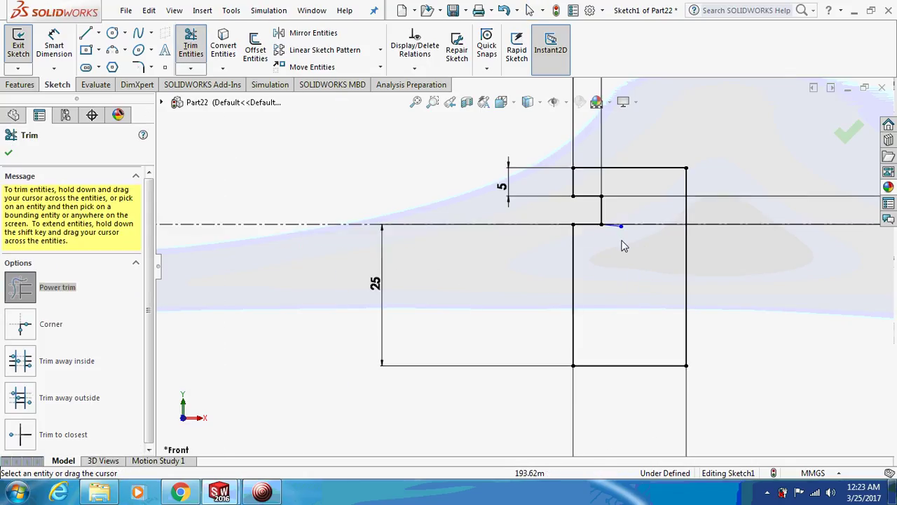
click(619, 226)
scroll(610, 260, up, 5)
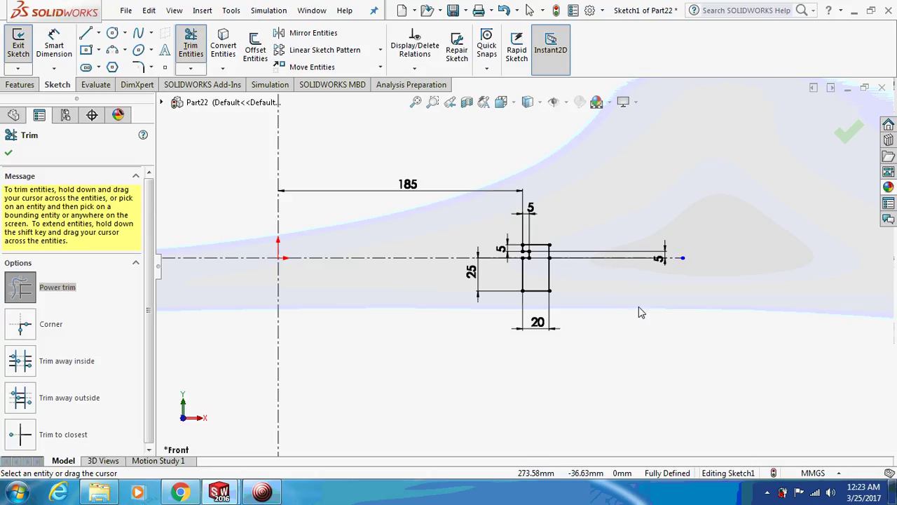
click(11, 156)
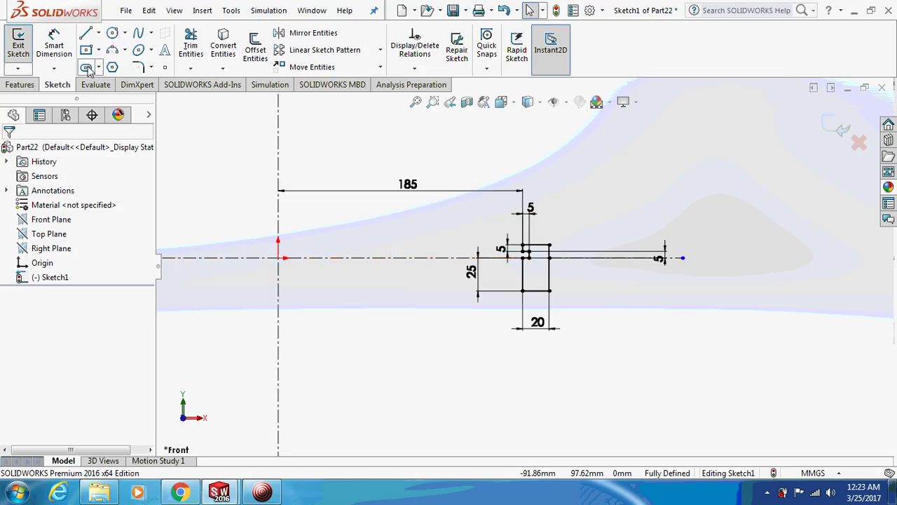
Revolve the profile 360° about the centerline into the solid ring Revolve1.
click(18, 85)
click(79, 58)
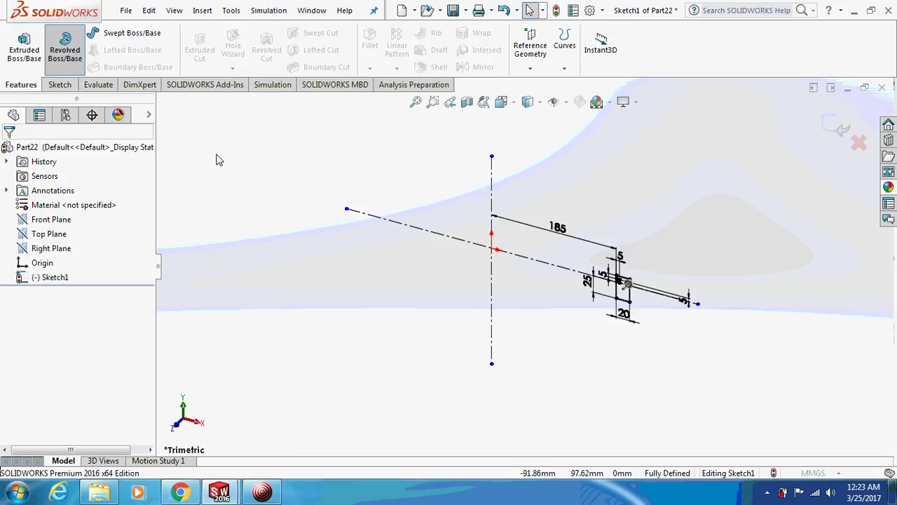
click(491, 276)
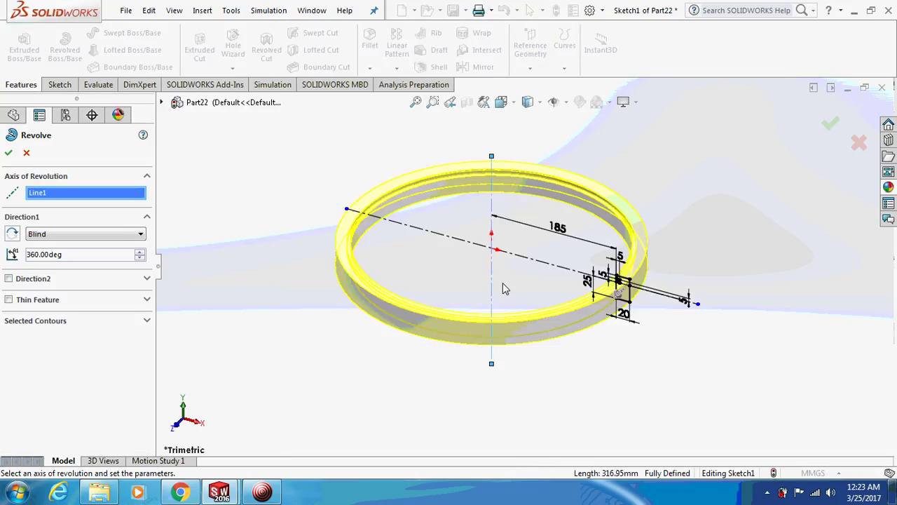
click(7, 153)
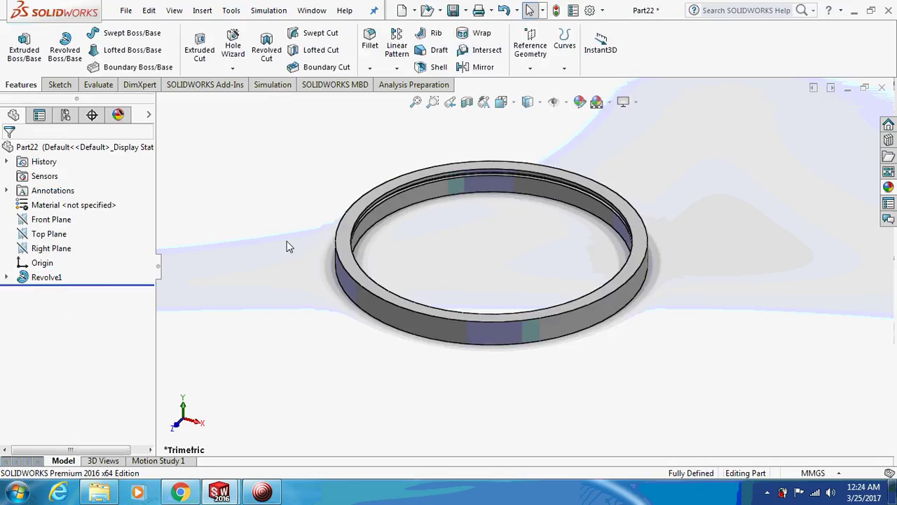
Round two top edges of the ring with a 2 mm fillet.
click(370, 68)
click(390, 85)
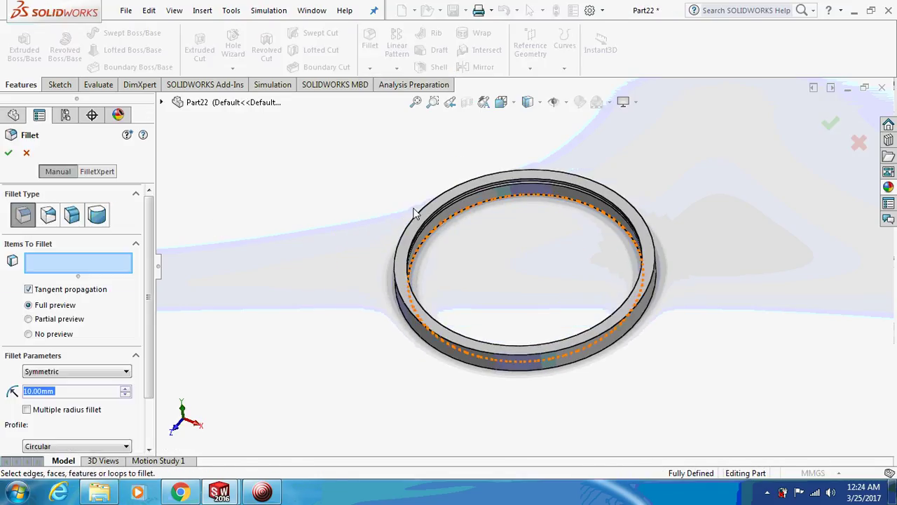
scroll(511, 251, down, 5)
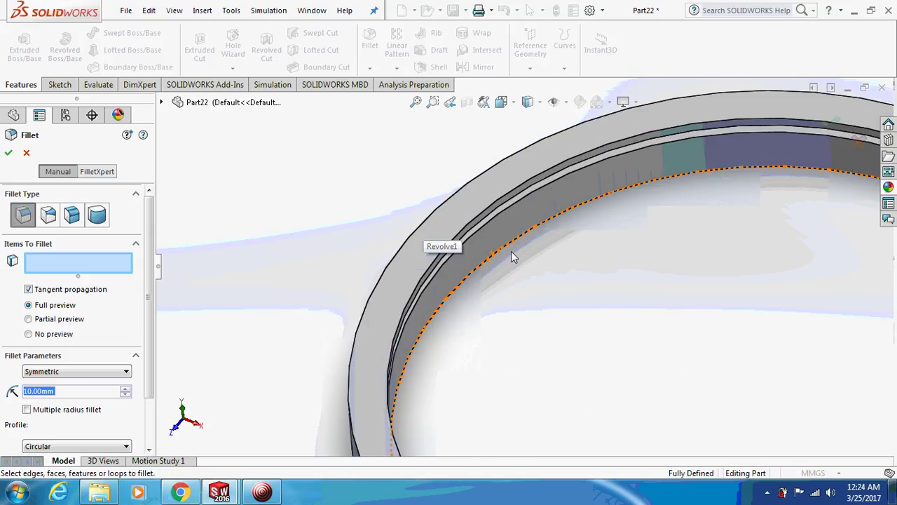
click(480, 224)
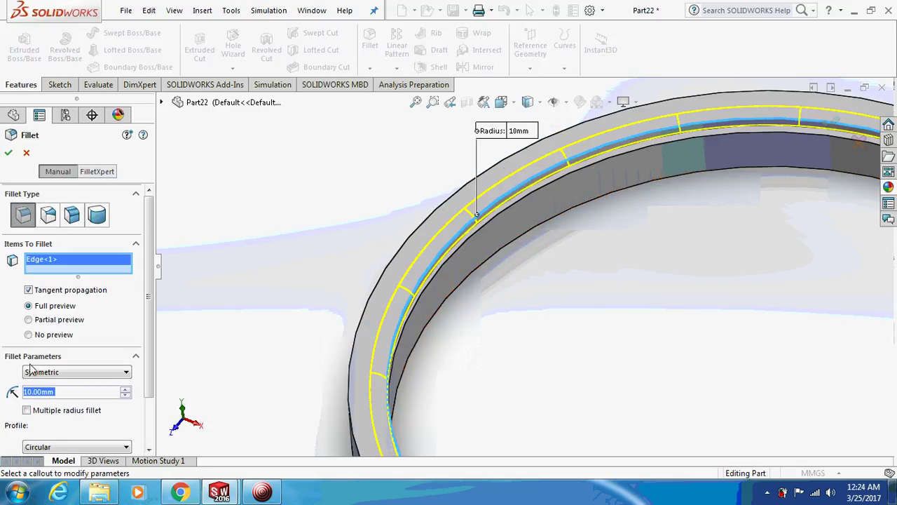
text(2)
key(Return)
scroll(454, 245, down, 4)
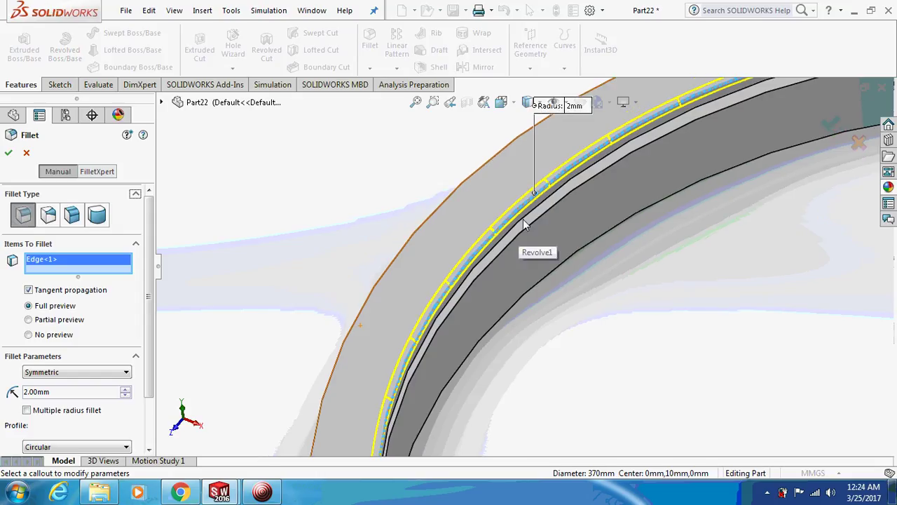
click(525, 217)
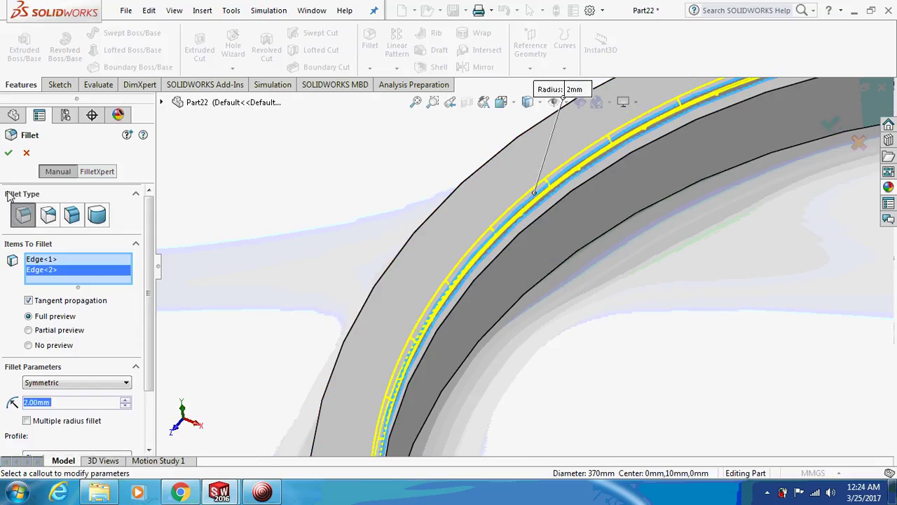
click(9, 153)
scroll(429, 259, up, 3)
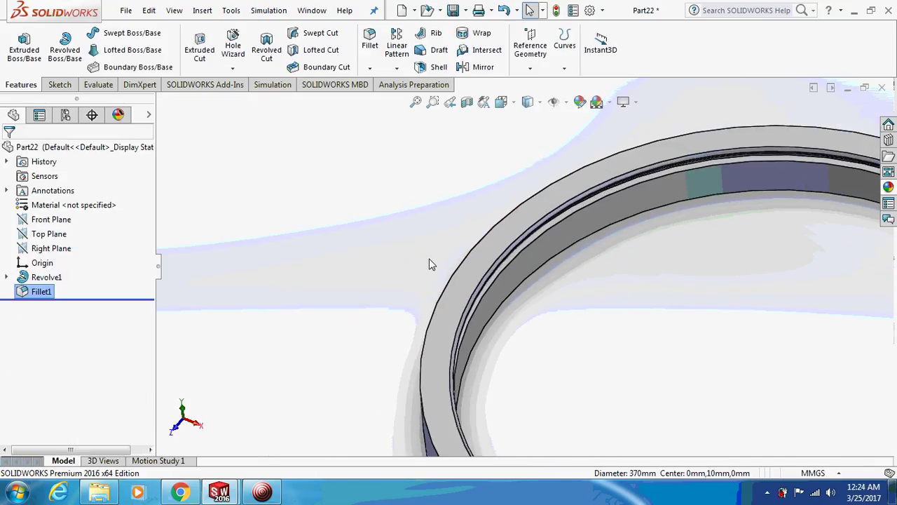
scroll(466, 290, up, 2)
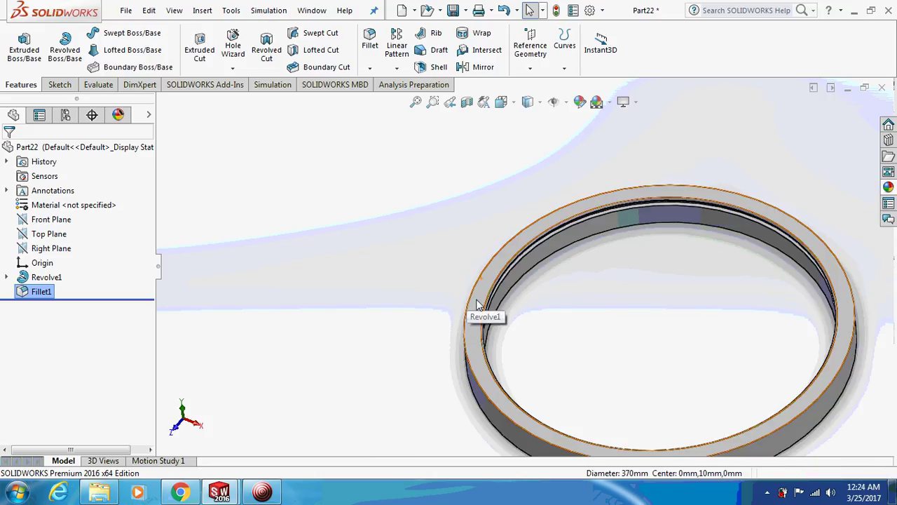
Start a new sketch, Sketch2, on the ring's top face.
click(476, 300)
right_click(476, 299)
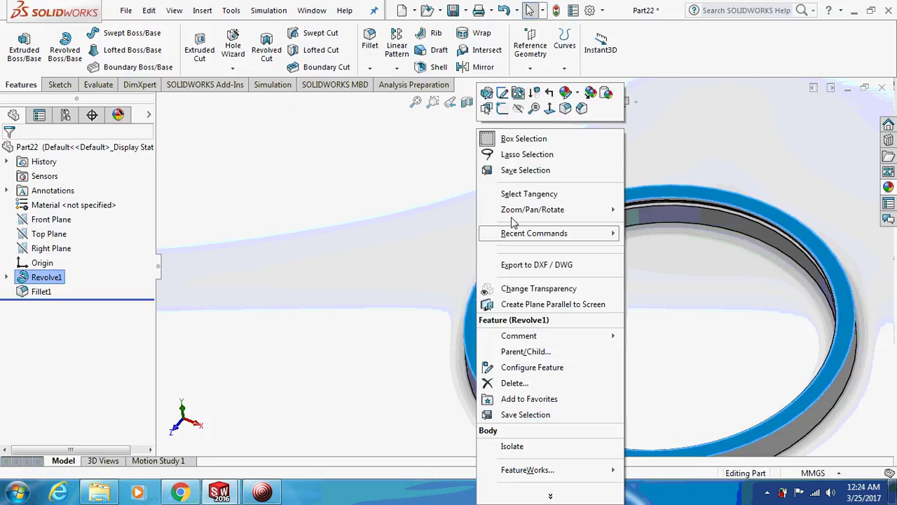
click(503, 93)
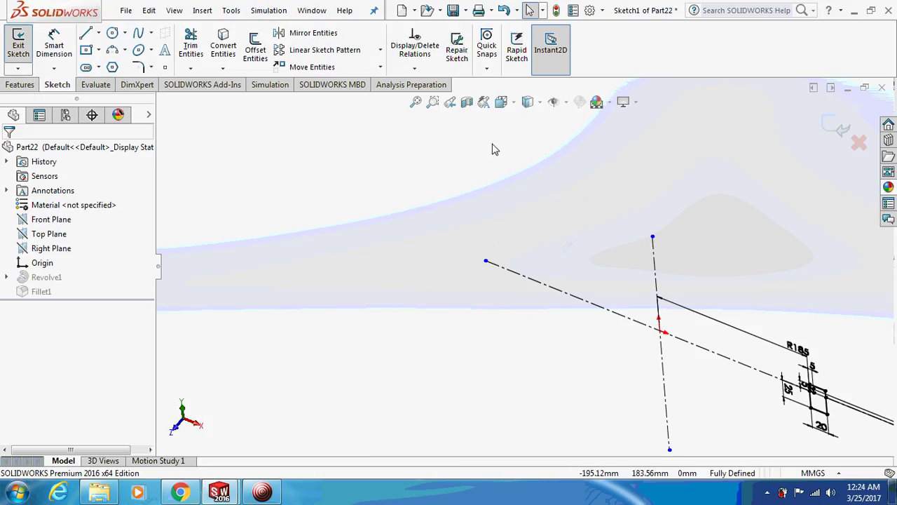
click(831, 127)
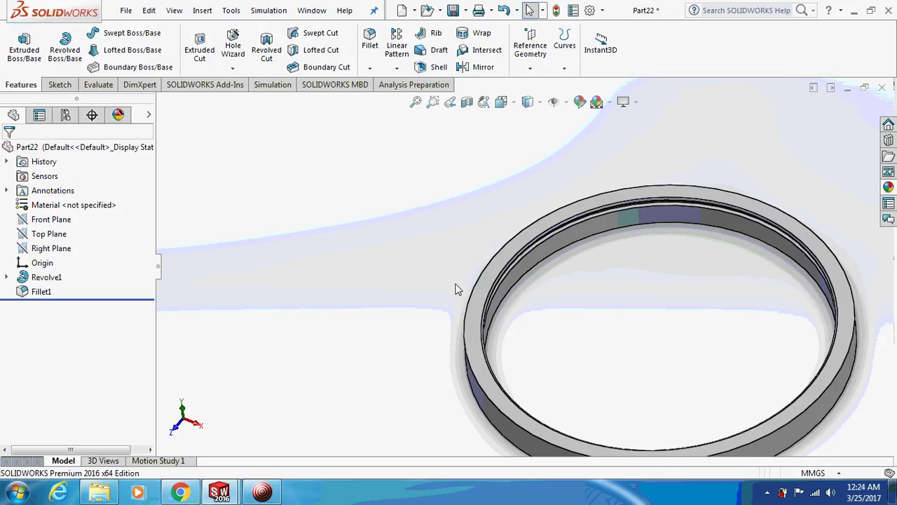
click(491, 283)
right_click(491, 282)
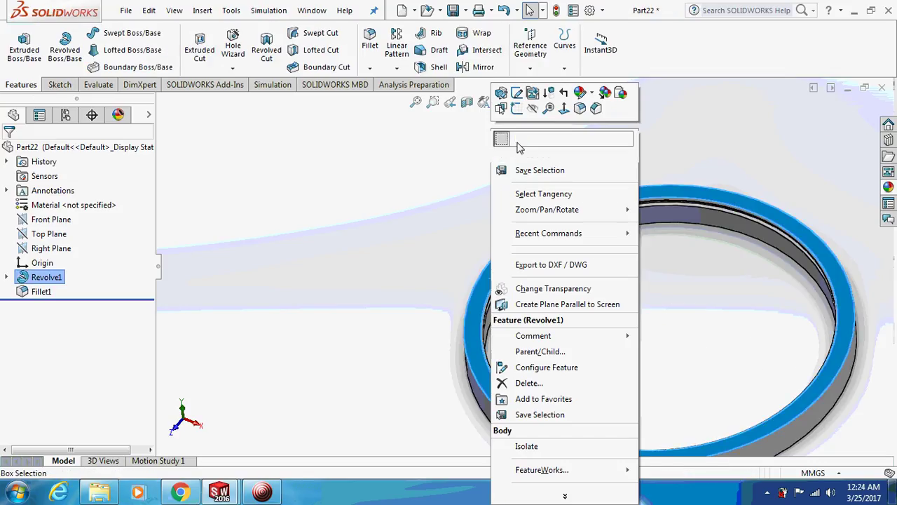
click(520, 107)
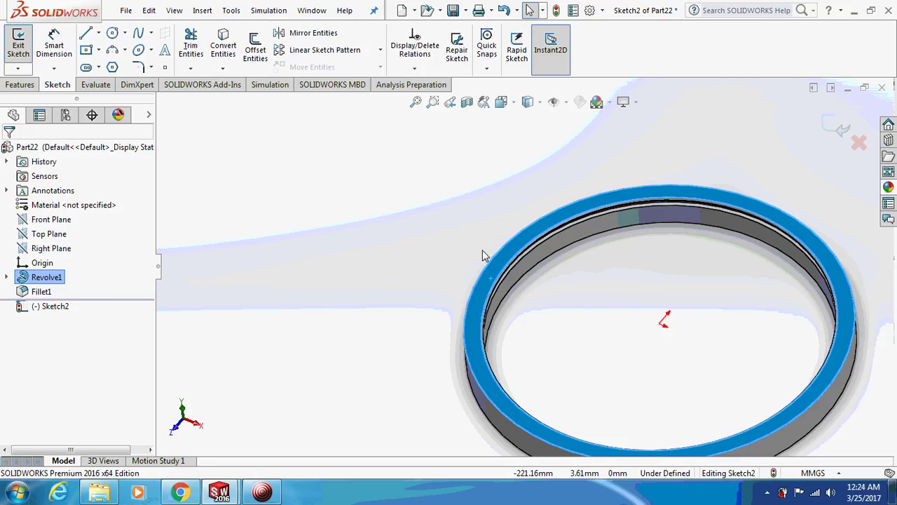
In Top view, convert the ring's inner edge circle into sketch geometry with Convert Entities.
key(ctrl+3)
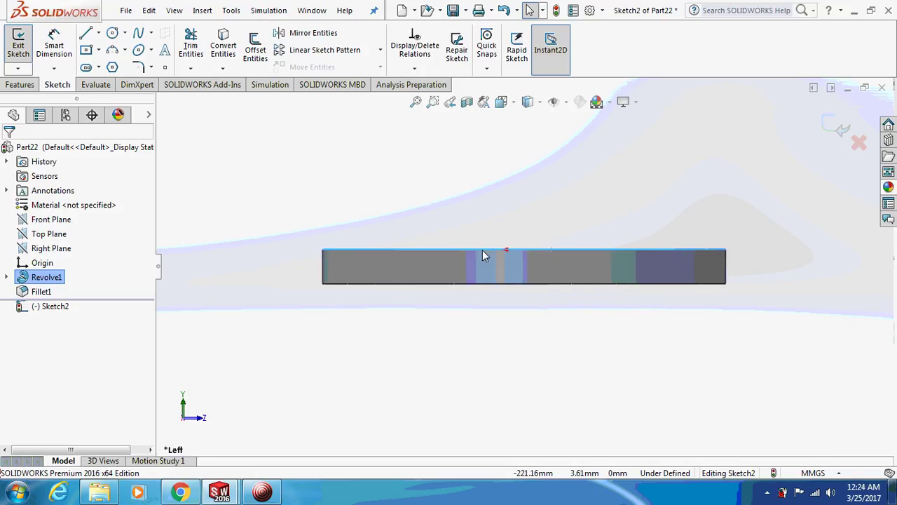
key(ctrl+5)
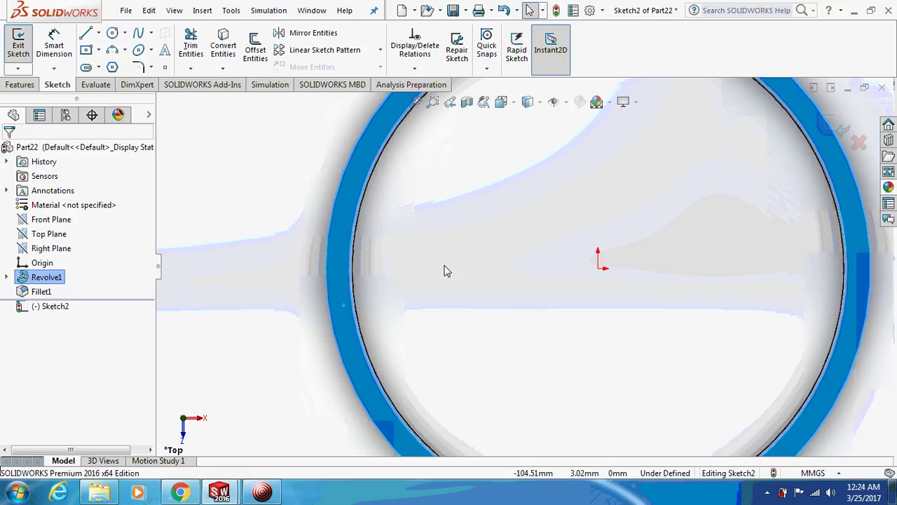
key(z)
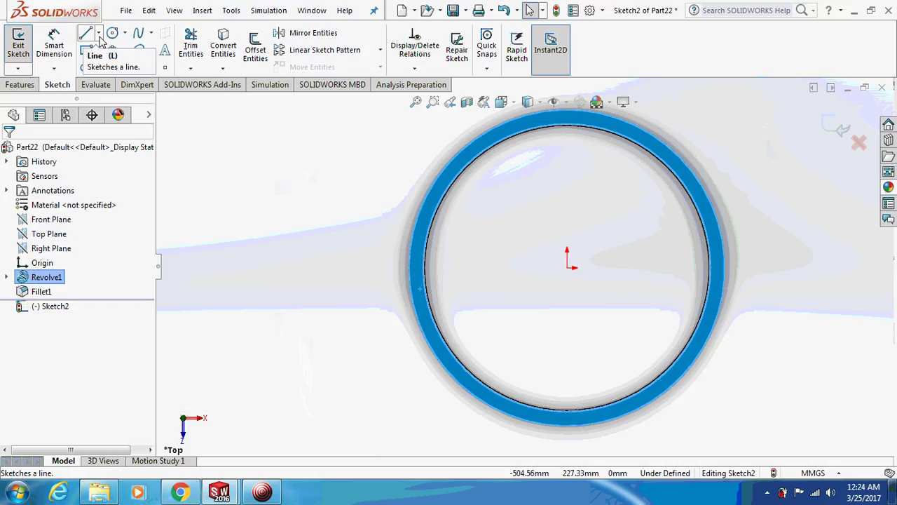
click(216, 59)
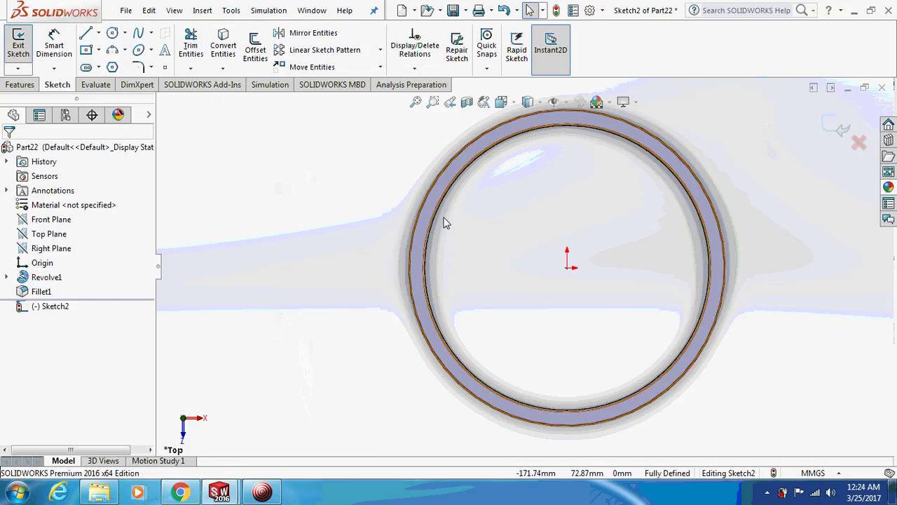
scroll(439, 232, down, 5)
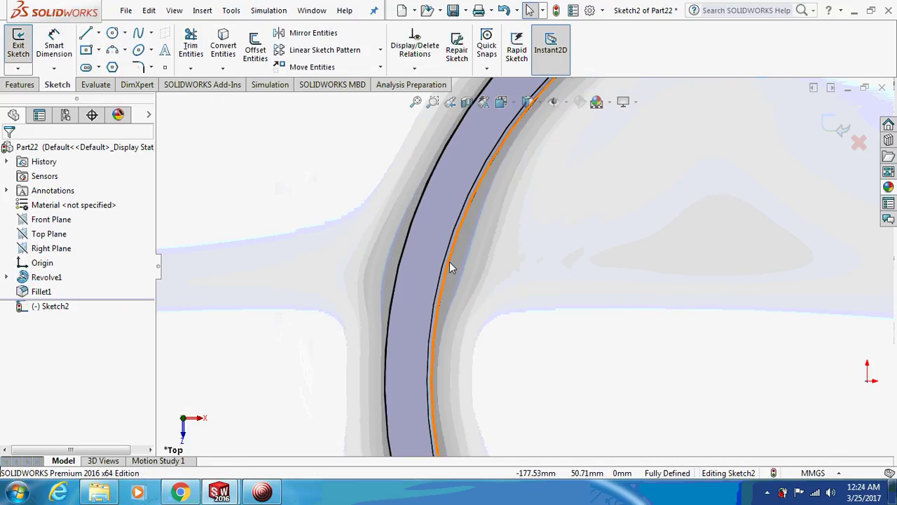
click(449, 261)
scroll(455, 274, up, 3)
scroll(461, 275, up, 3)
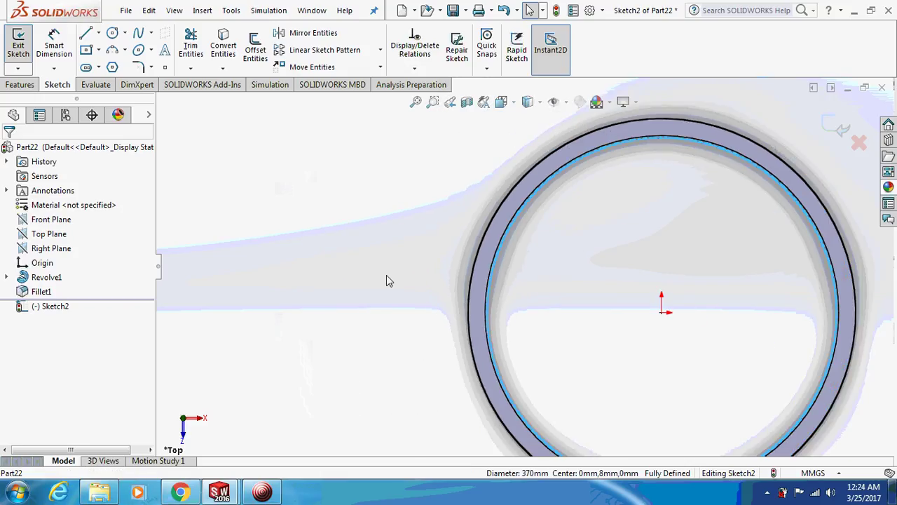
scroll(558, 305, down, 3)
scroll(499, 263, up, 1)
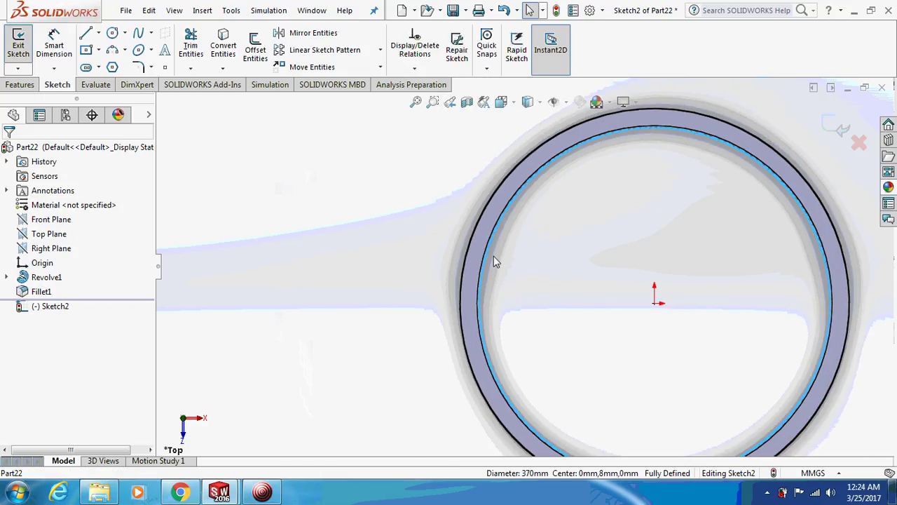
click(270, 203)
scroll(424, 273, down, 2)
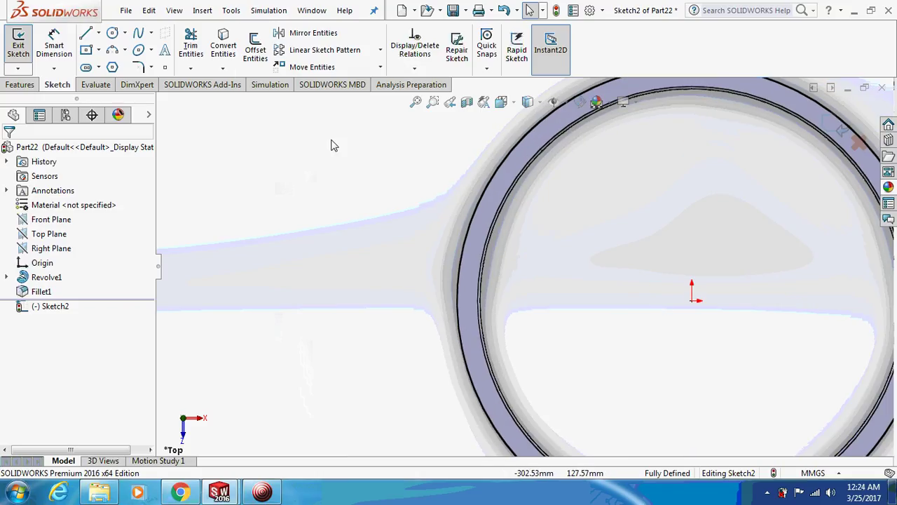
Convert the ring's inner and outer circular edges into sketch circles in Sketch2.
click(222, 49)
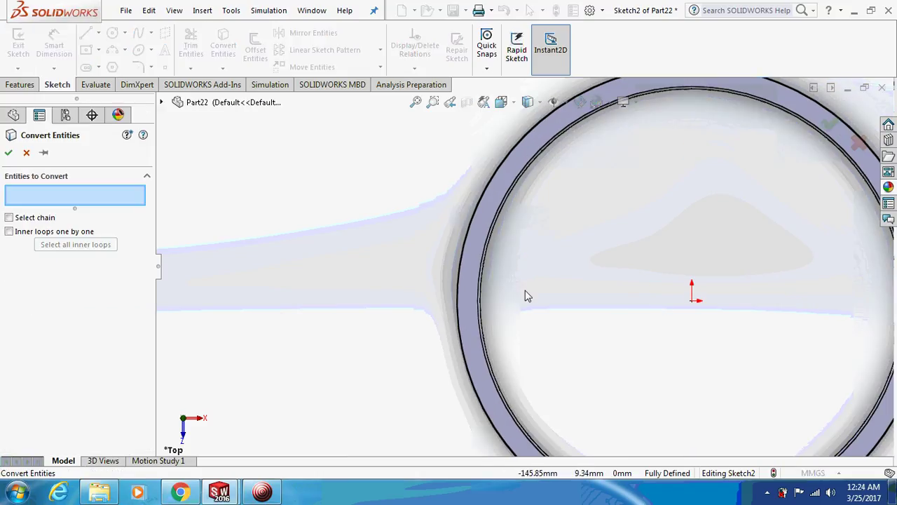
click(482, 275)
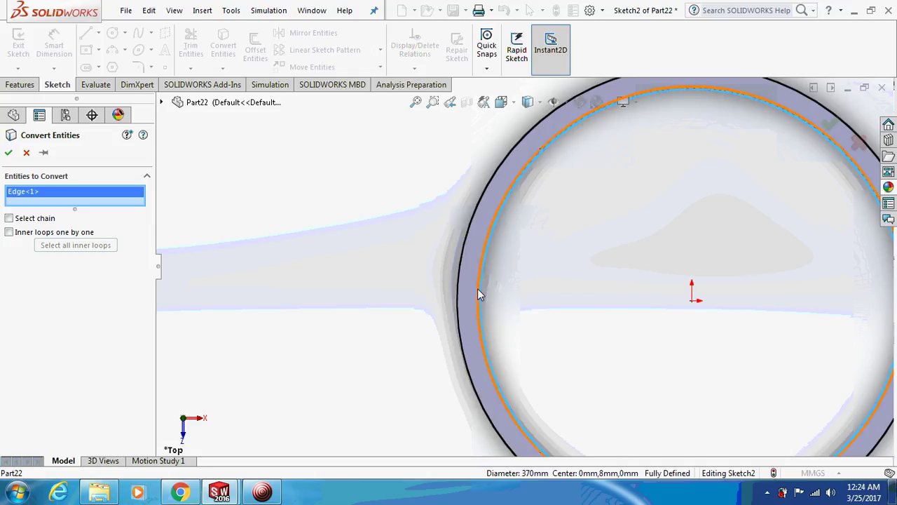
click(478, 291)
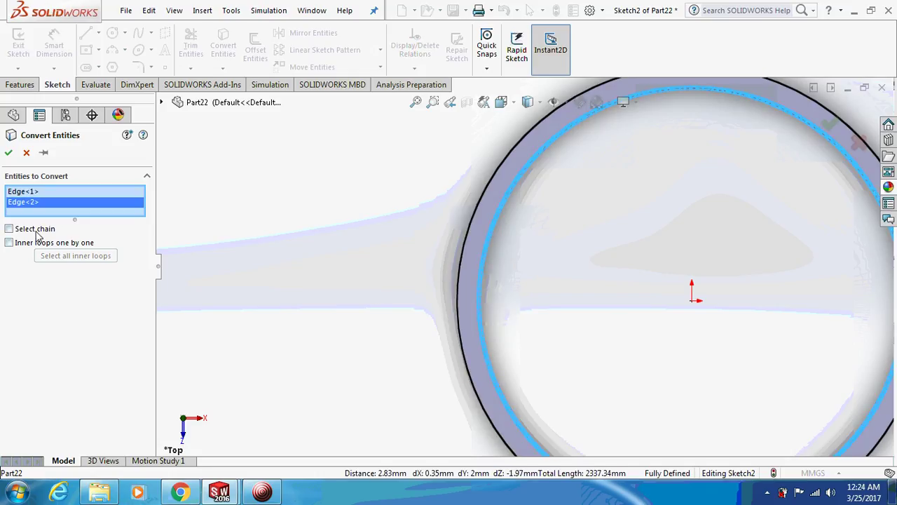
click(8, 152)
scroll(459, 337, up, 4)
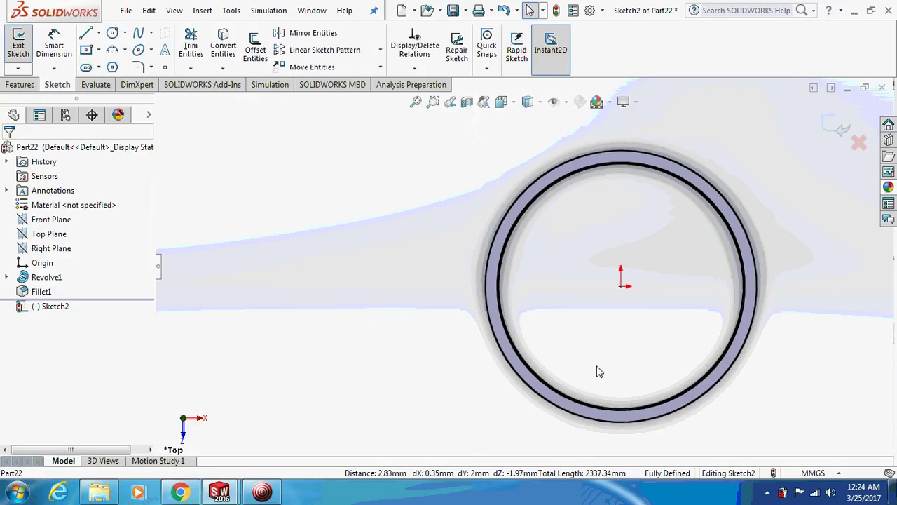
scroll(597, 366, down, 8)
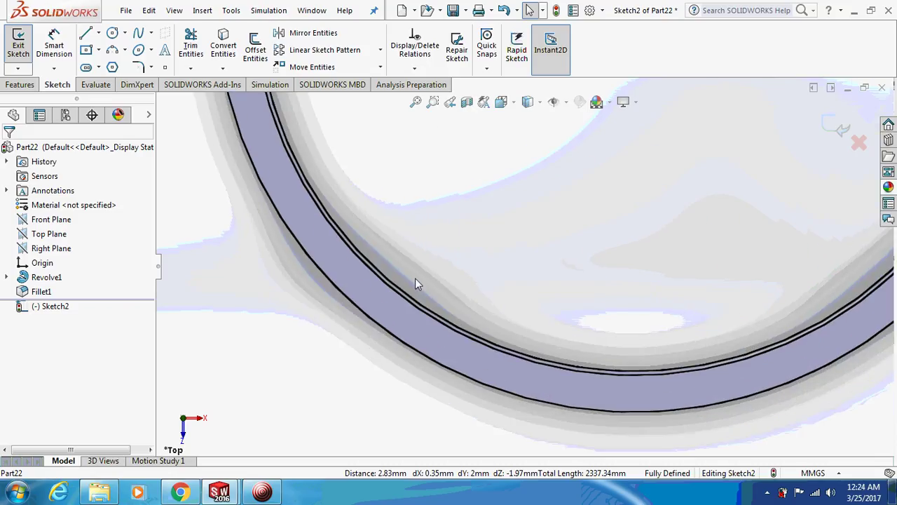
click(20, 84)
scroll(544, 294, up, 3)
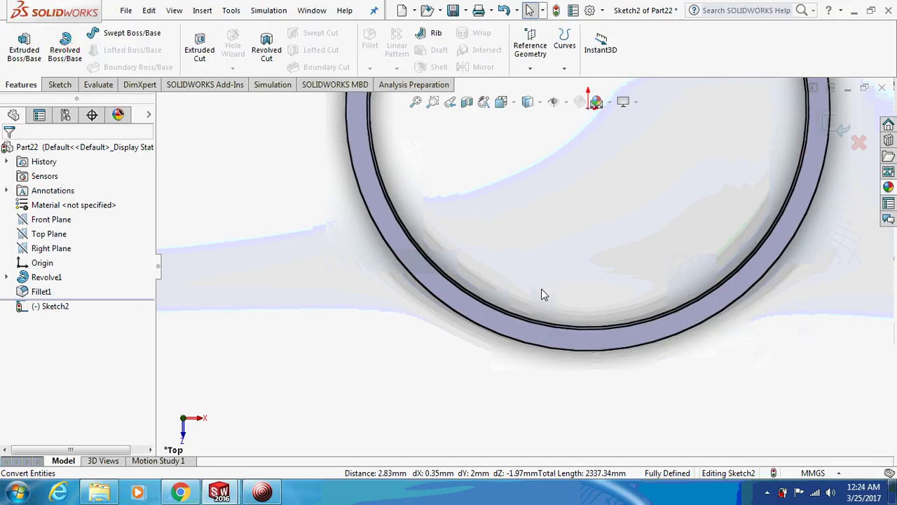
Choose the 3 Point Arc tool, abandoning two unfinished arcs started on the ring edge.
click(61, 84)
click(98, 33)
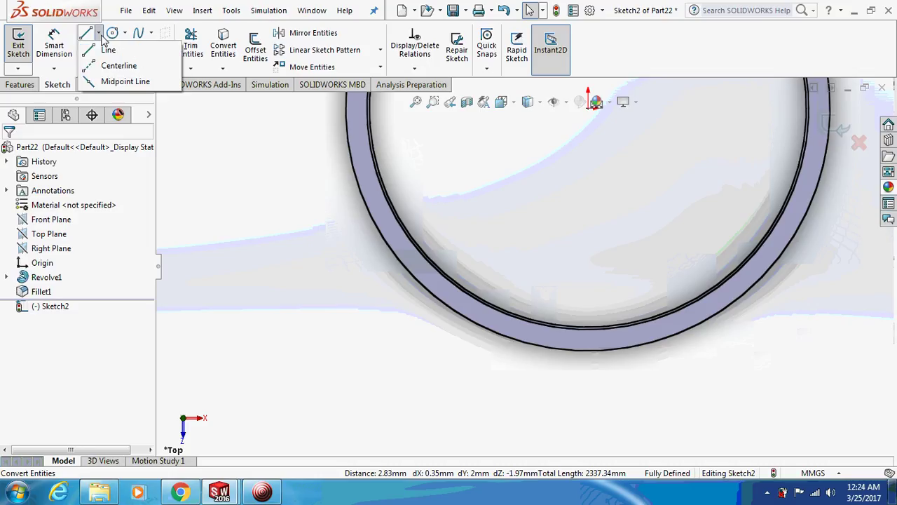
click(60, 51)
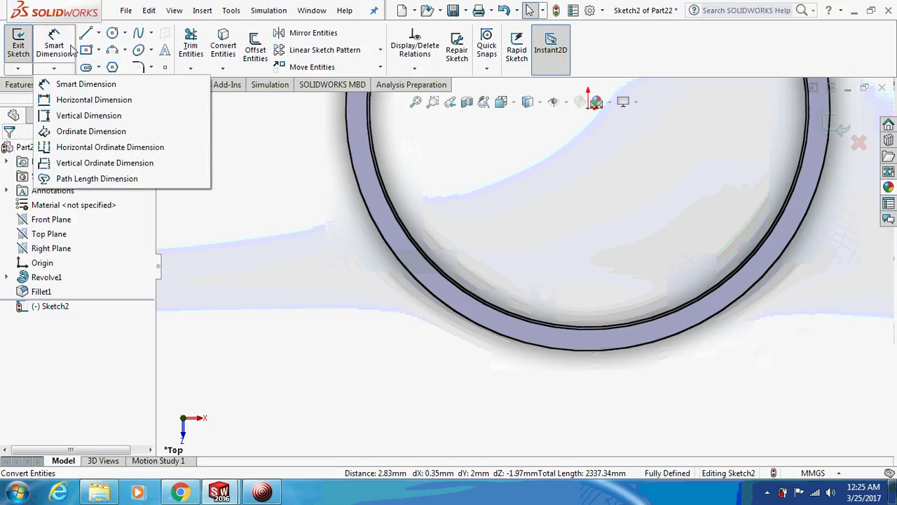
click(124, 49)
click(144, 98)
scroll(639, 307, up, 2)
scroll(641, 303, down, 3)
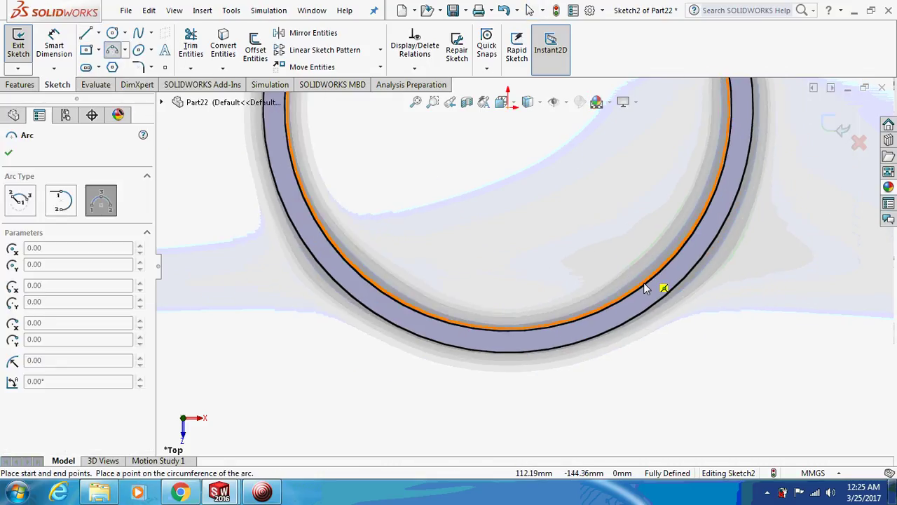
click(629, 290)
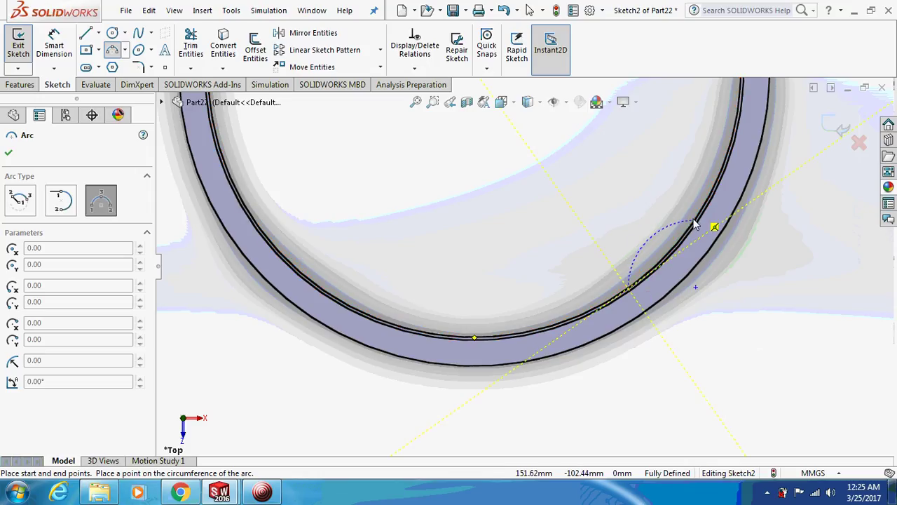
key(Escape)
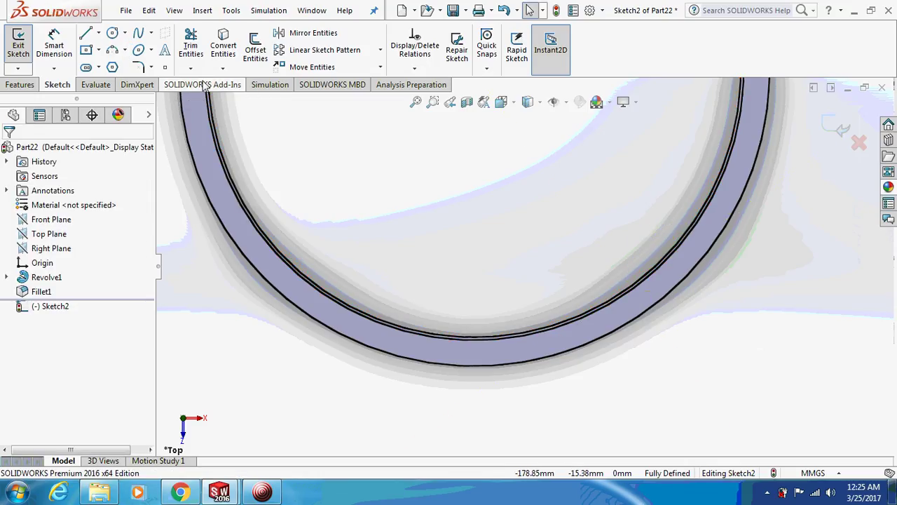
click(112, 51)
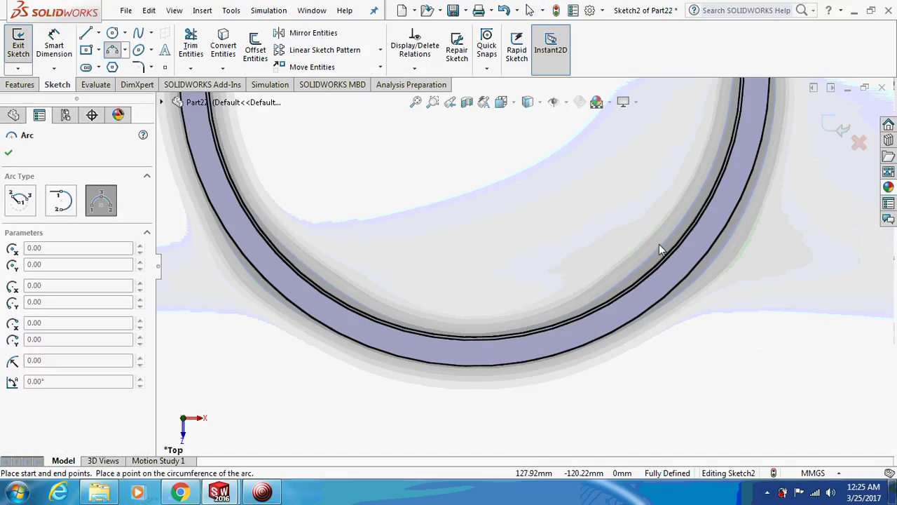
click(663, 258)
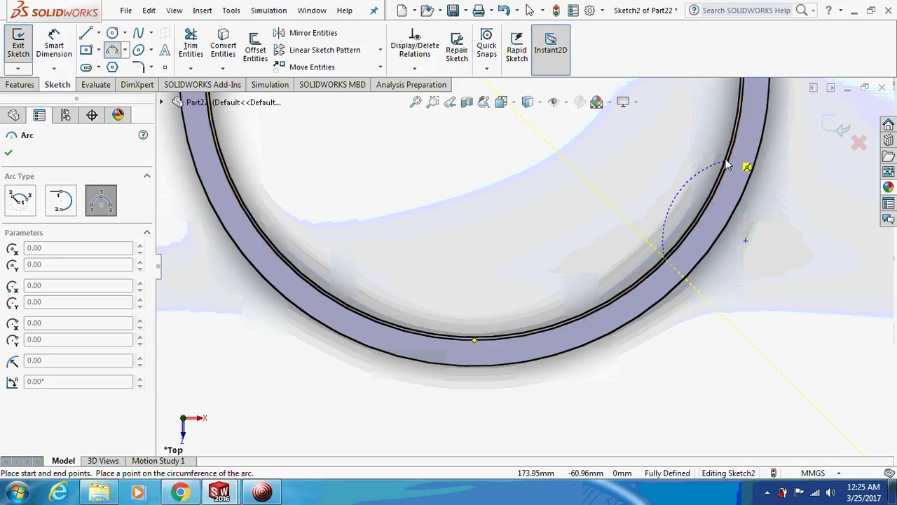
key(Escape)
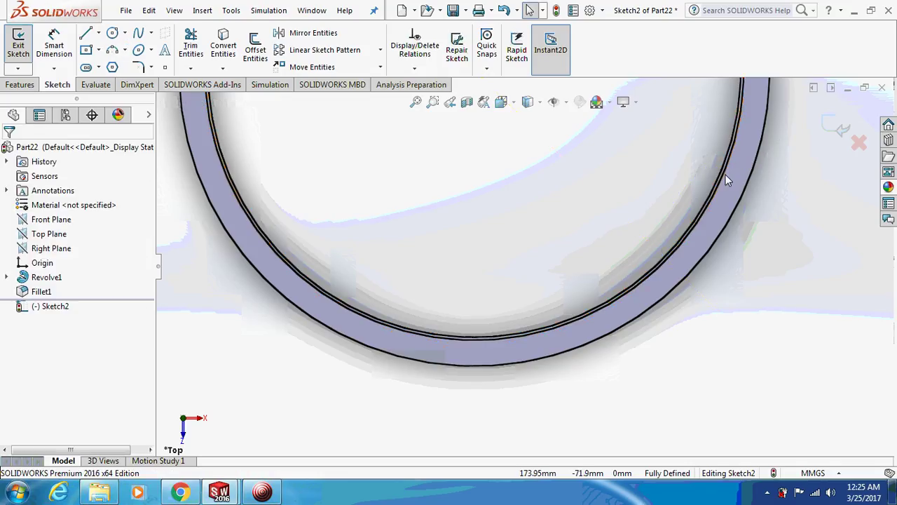
Draw a three-point arc between two points on the ring's inner right edge, bulging inward.
click(124, 51)
click(142, 76)
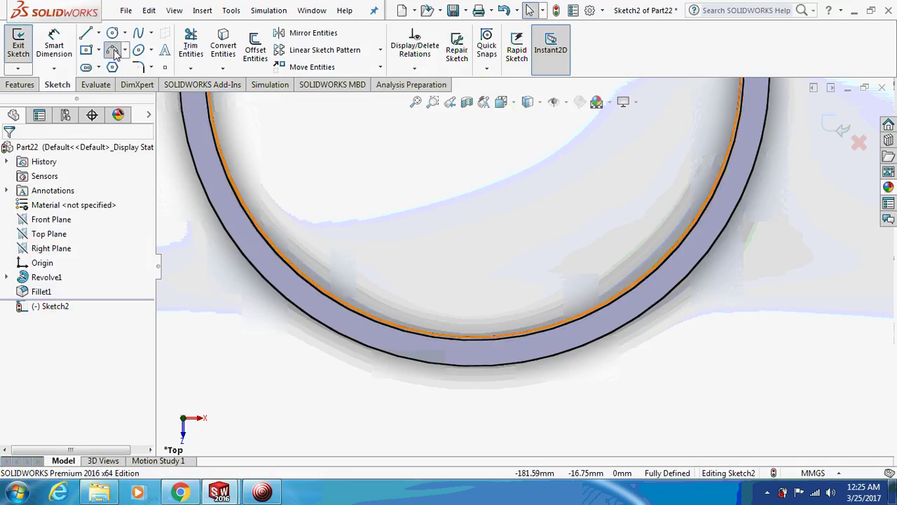
click(657, 261)
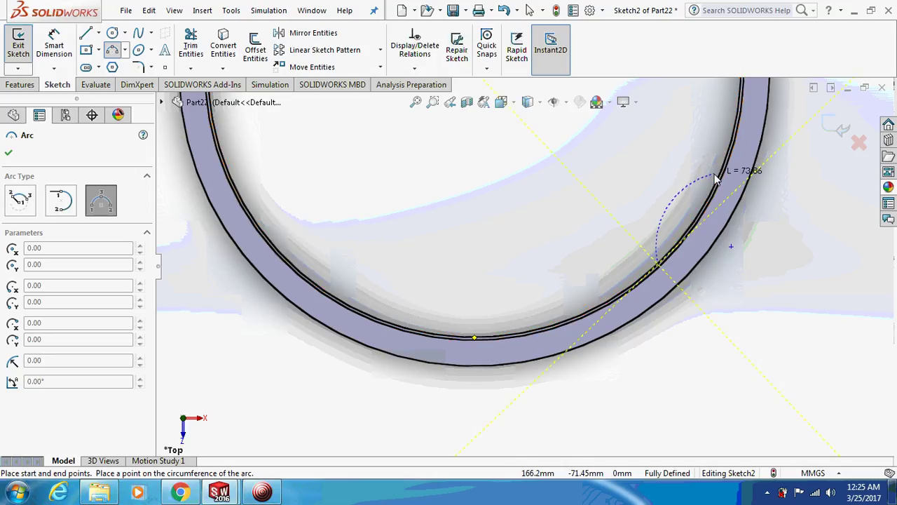
click(718, 179)
click(674, 185)
key(Escape)
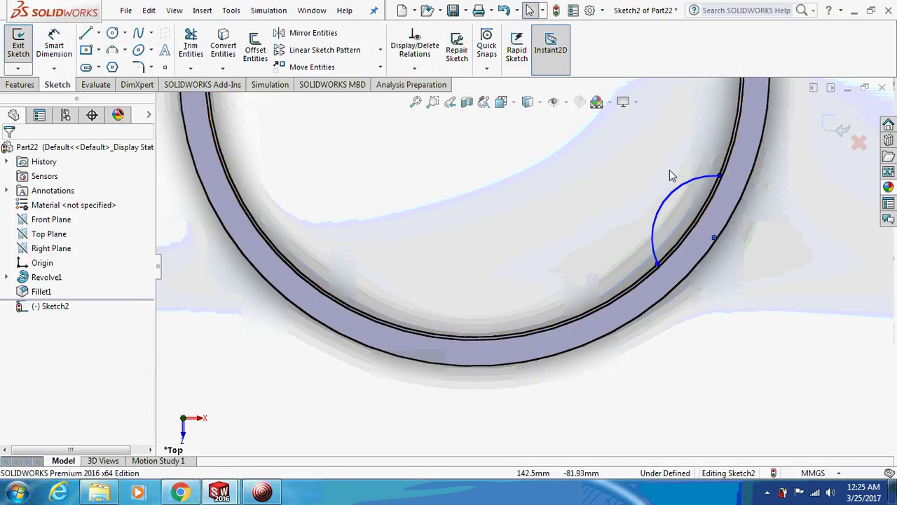
click(54, 46)
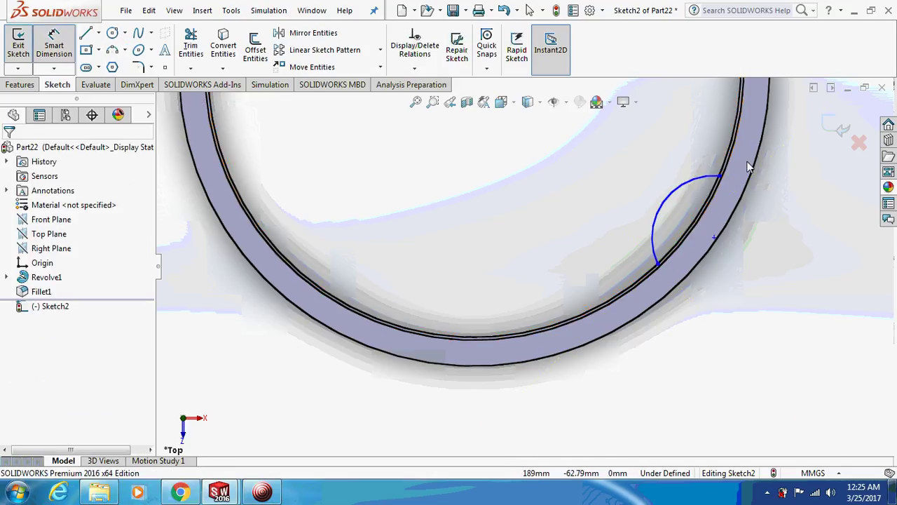
Dimension the new arc's radius as 115 mm.
click(664, 201)
click(671, 144)
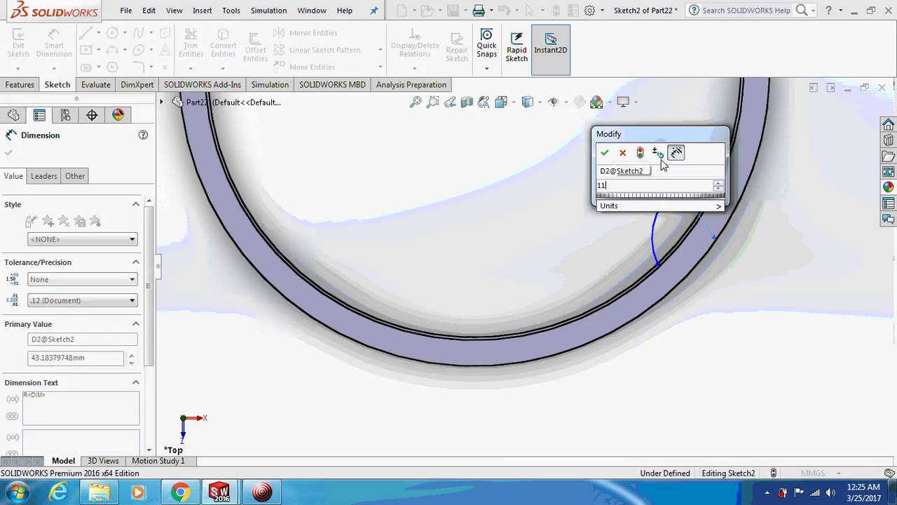
text(115)
key(Return)
scroll(631, 186, up, 4)
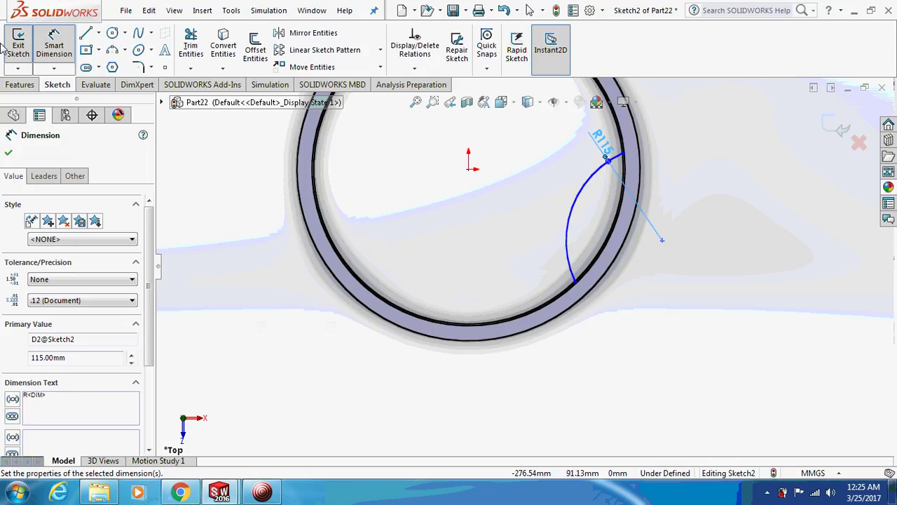
Dimension the distance from the sketch origin to the arc's centre as 280 mm.
click(469, 169)
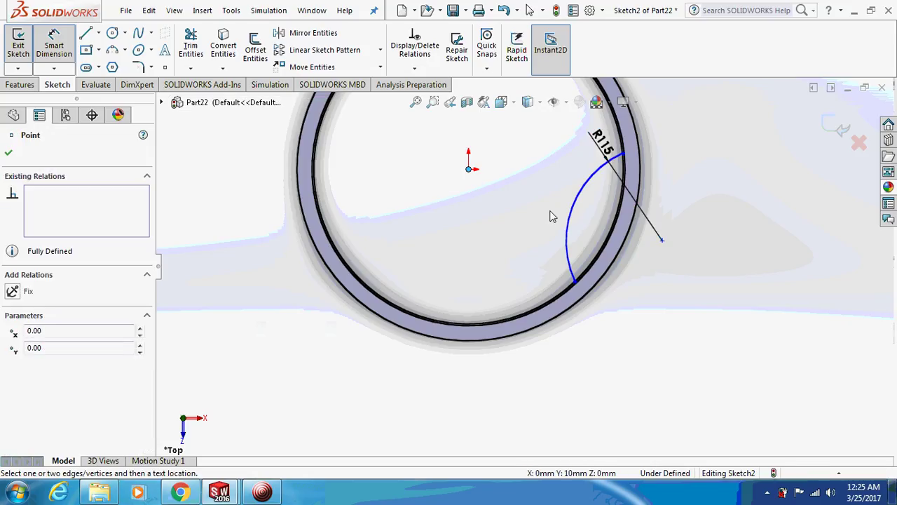
click(662, 240)
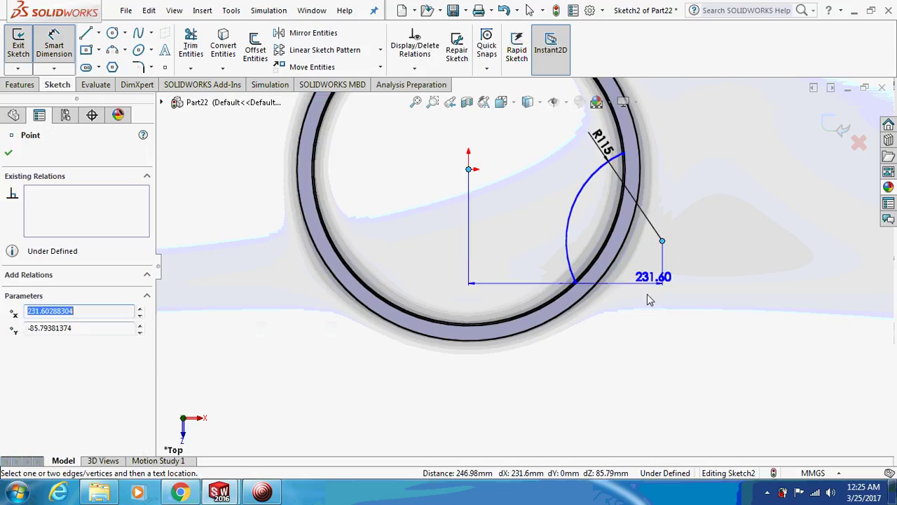
click(757, 161)
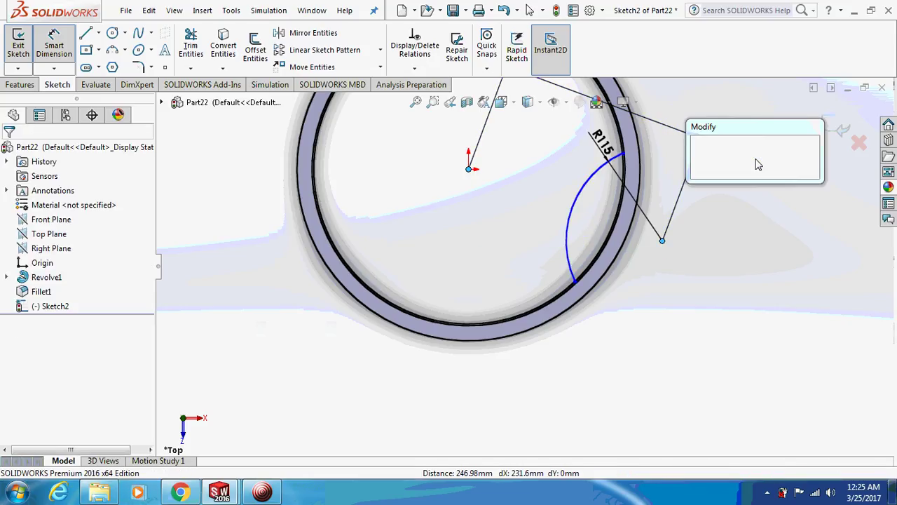
text(280)
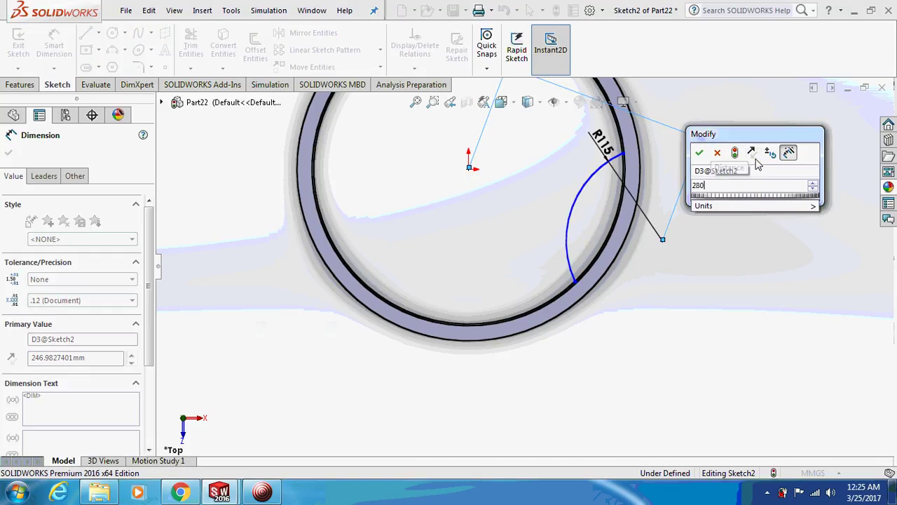
key(Return)
scroll(518, 243, up, 3)
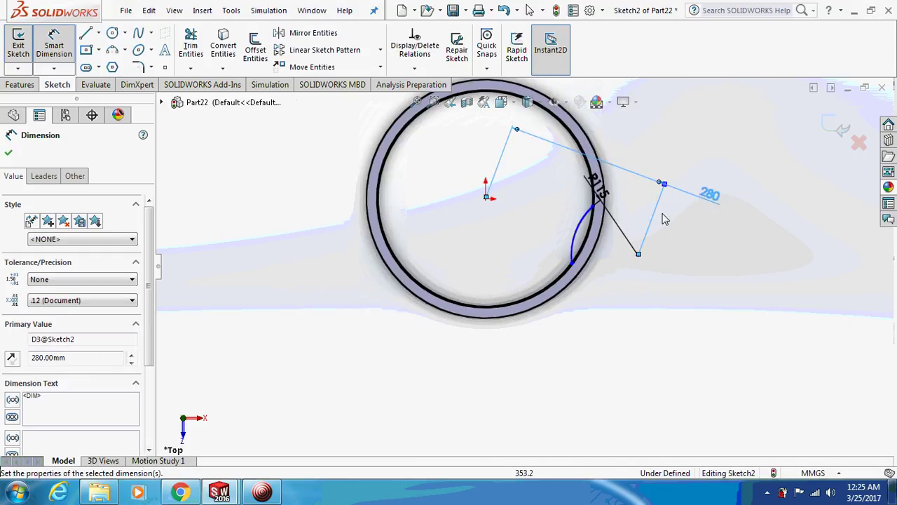
scroll(367, 166, down, 5)
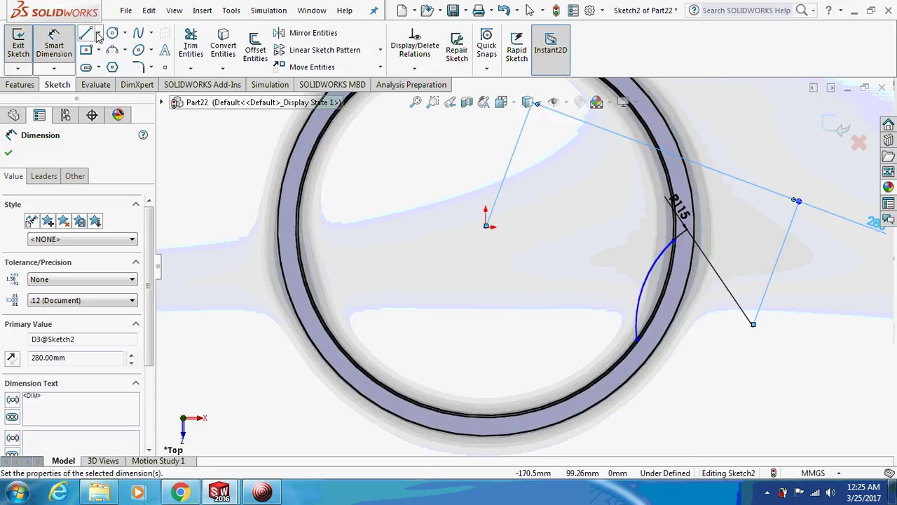
click(98, 33)
click(116, 66)
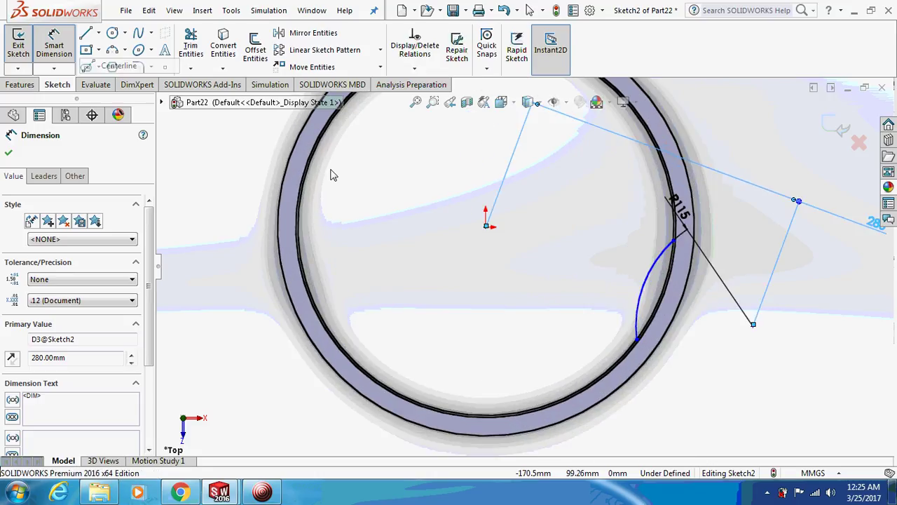
Draw a centerline from the origin to the arc centre and a vertical centerline downward.
click(486, 228)
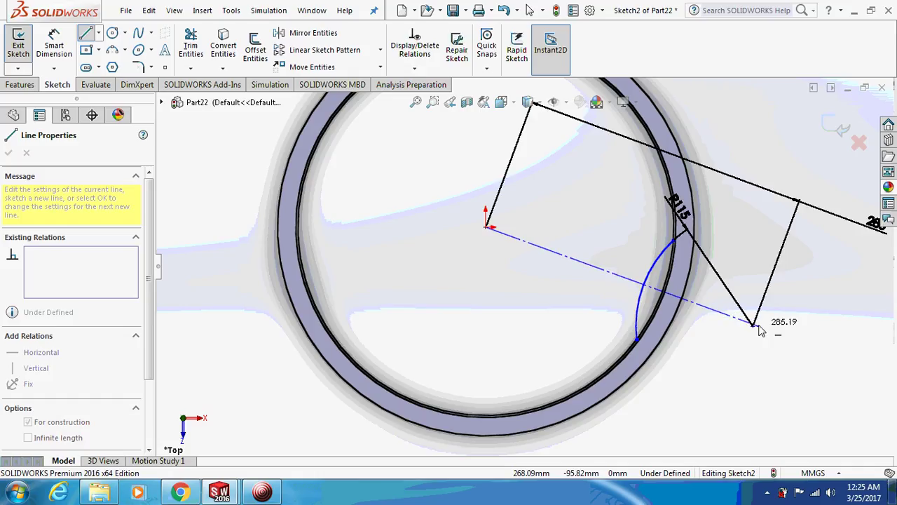
double_click(754, 326)
key(Escape)
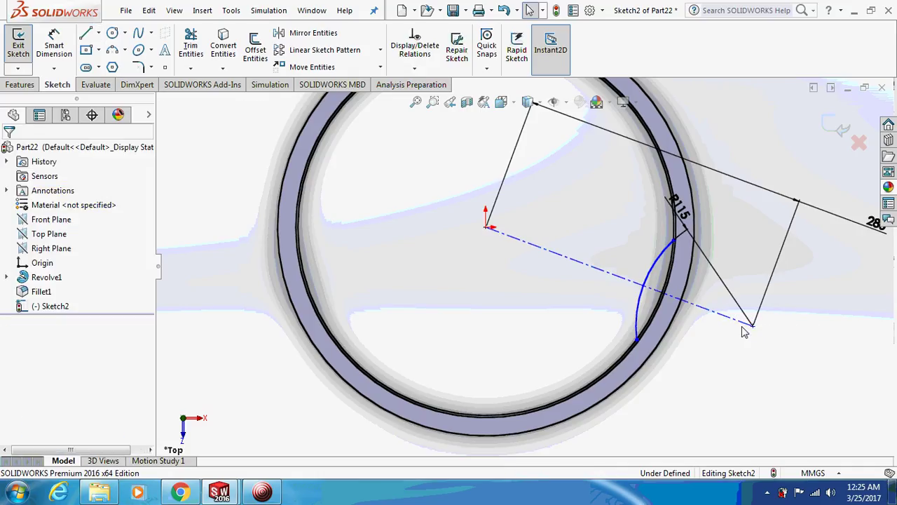
click(98, 33)
click(115, 65)
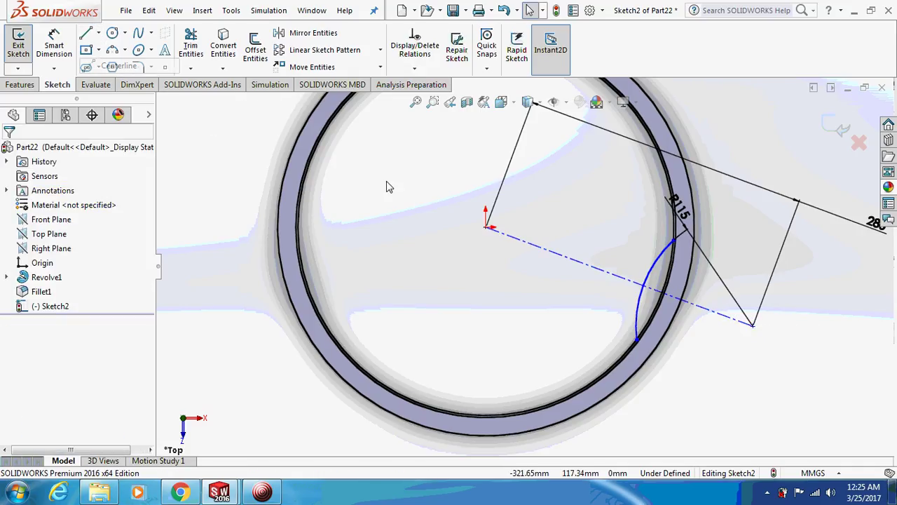
click(486, 227)
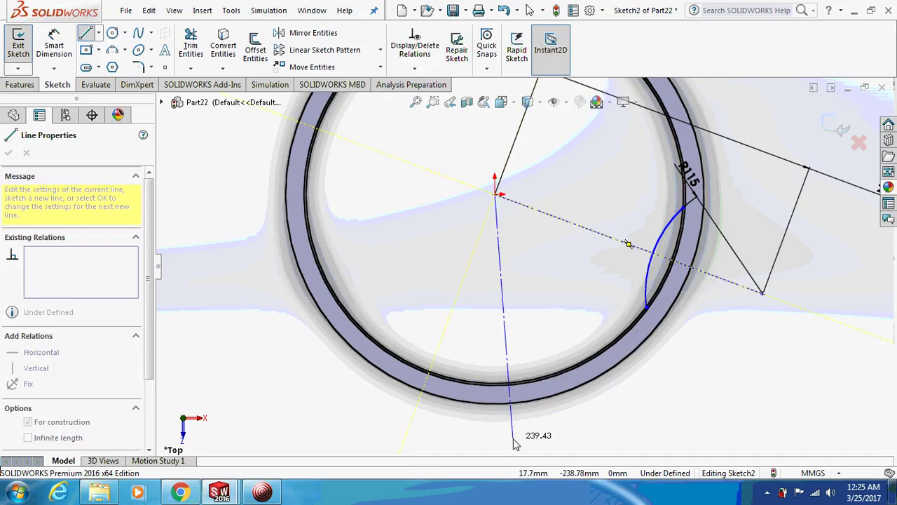
click(494, 442)
key(Escape)
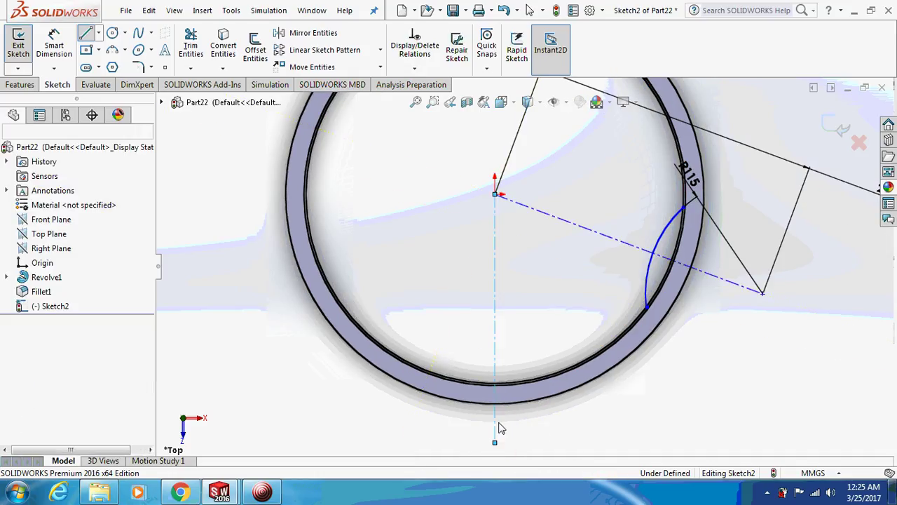
Dimension the angle between the diagonal line and the vertical centerline as 50°.
click(53, 43)
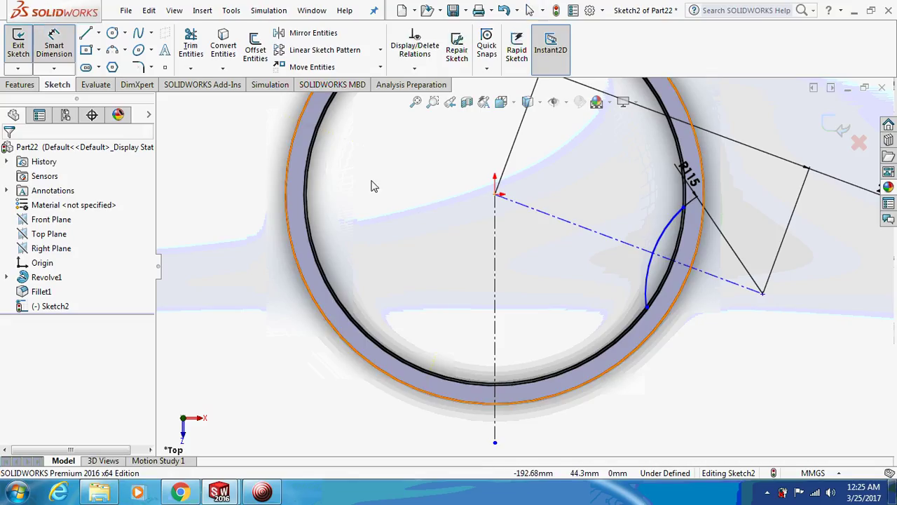
click(530, 208)
click(495, 205)
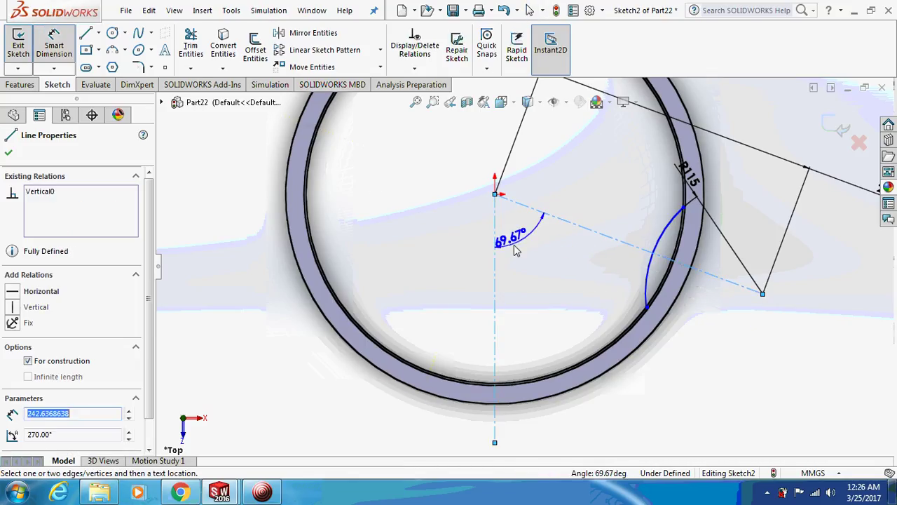
click(524, 252)
text(50)
key(Return)
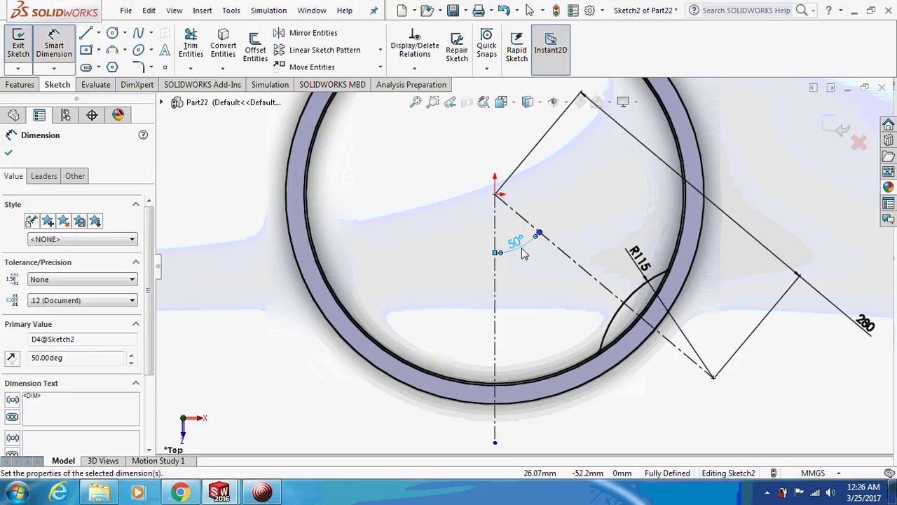
Mirror the R115 arc and its diagonal line about the vertical centerline onto the left side.
click(313, 33)
scroll(441, 154, up, 2)
mouse_move(455, 162)
mouse_down()
mouse_move(472, 208)
mouse_move(726, 374)
mouse_up()
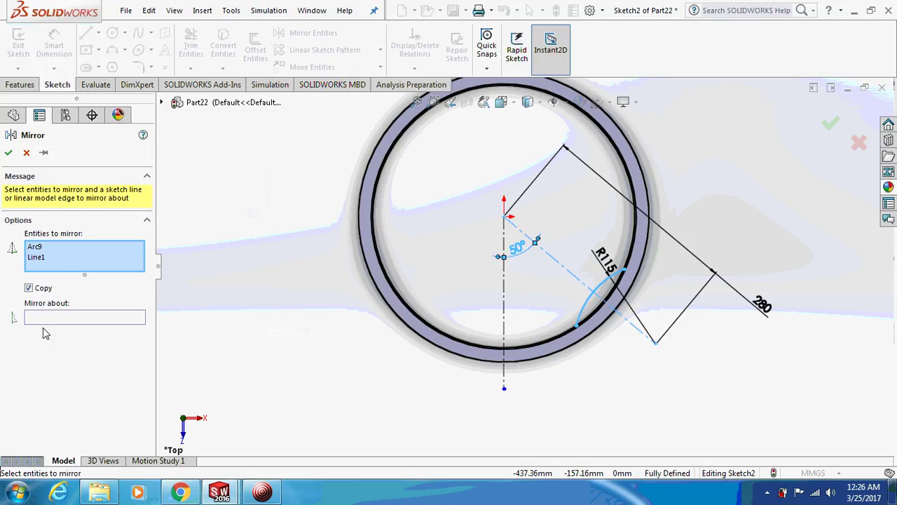
click(81, 318)
click(504, 313)
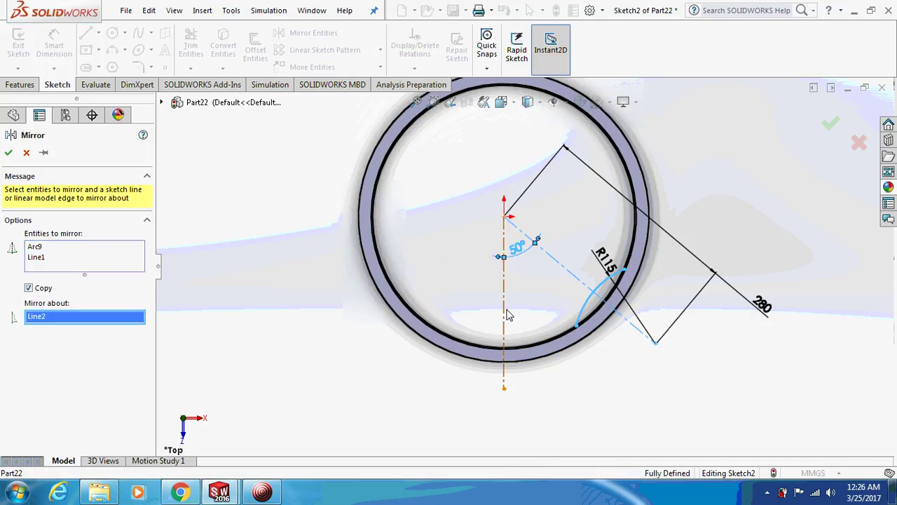
click(8, 154)
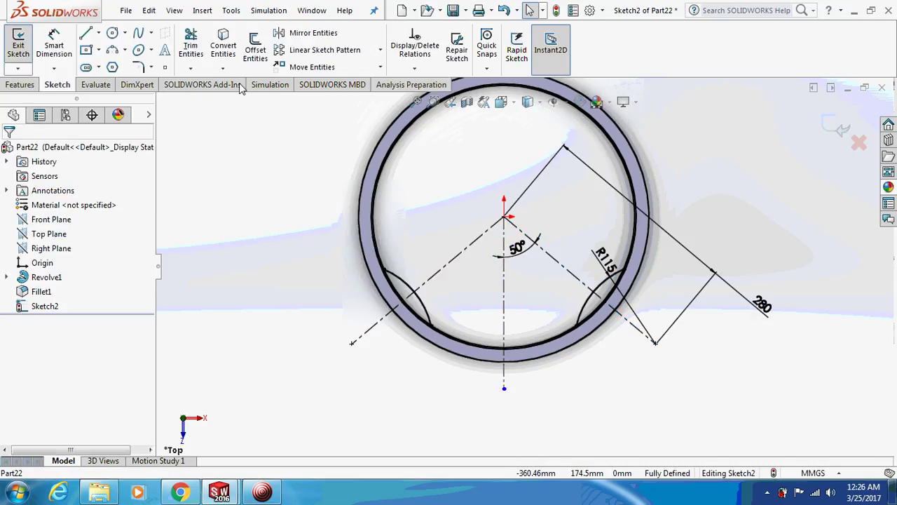
Activate Trim Entities and zoom in to inspect the arcs on the converted circles.
click(190, 50)
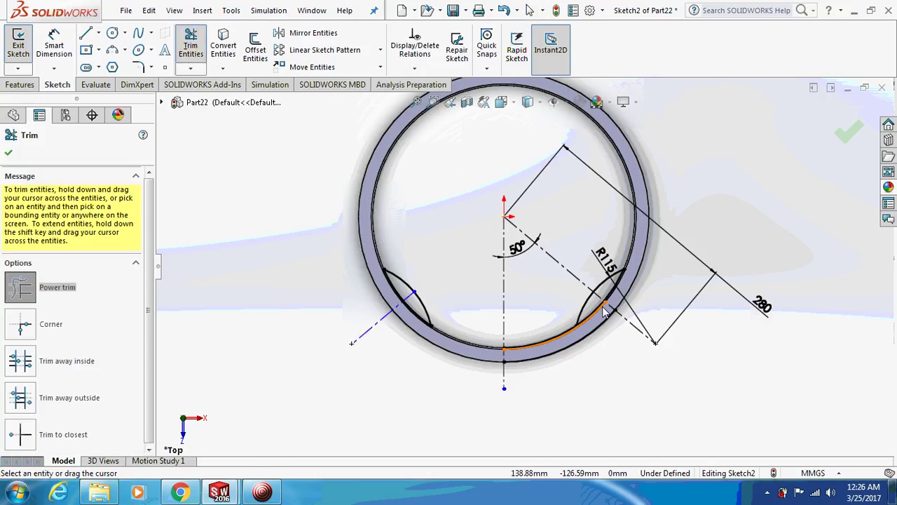
scroll(437, 306, down, 3)
scroll(521, 346, down, 3)
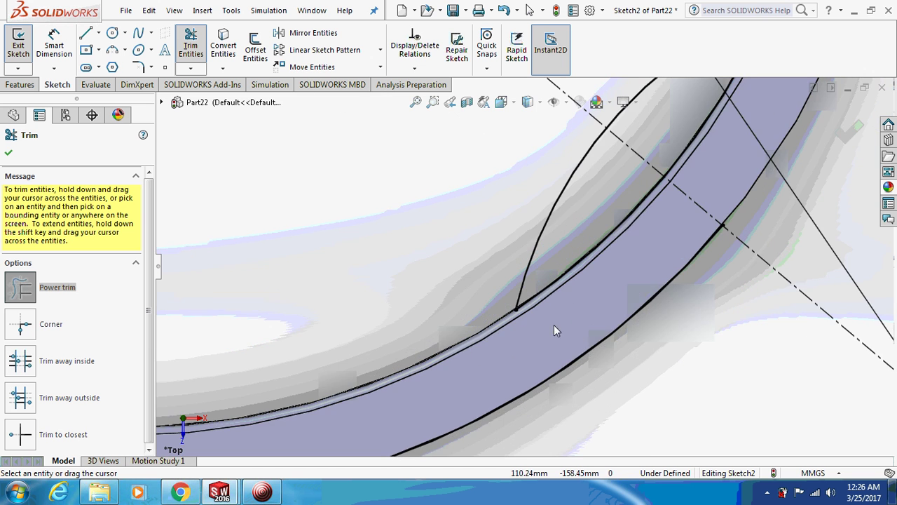
scroll(617, 370, up, 3)
scroll(168, 323, up, 3)
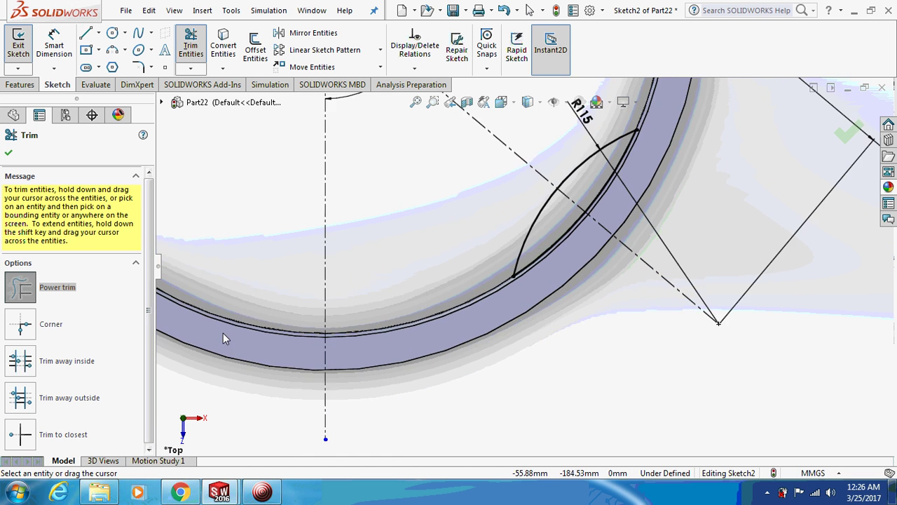
scroll(327, 264, down, 5)
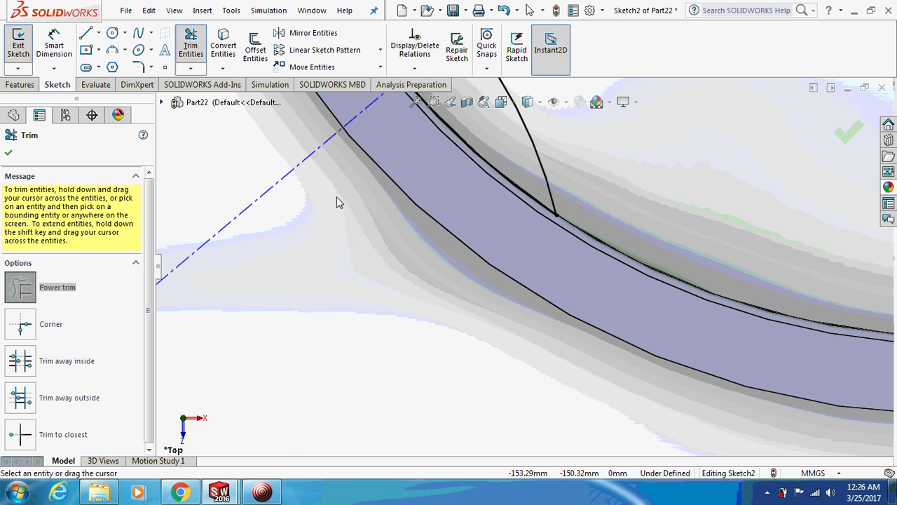
click(38, 82)
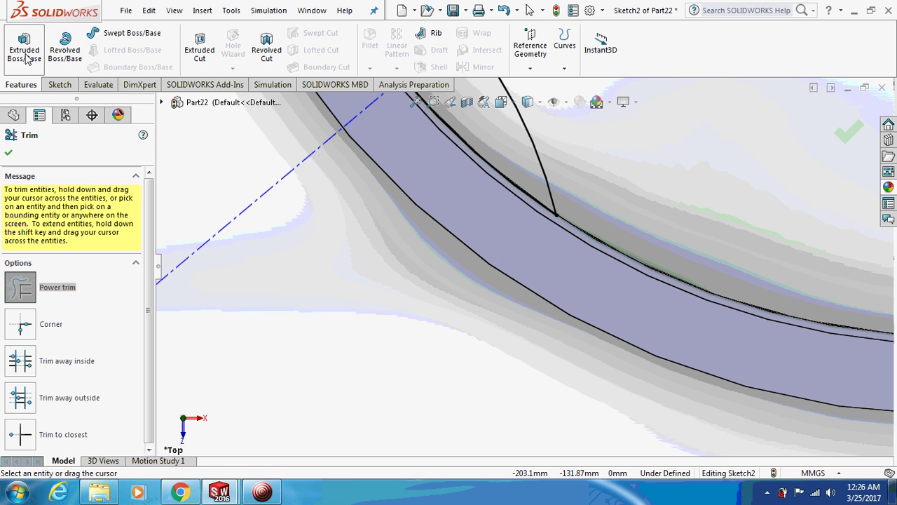
Extrude the two lens-shaped regions Up To Surface, ending at the selected ring face.
click(24, 54)
scroll(330, 291, up, 3)
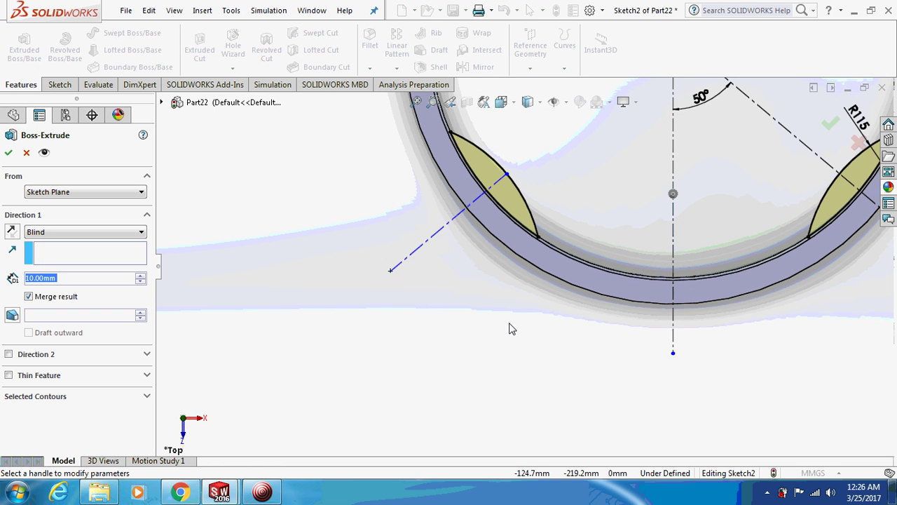
mouse_move(512, 330)
middle_down()
mouse_move(568, 343)
mouse_move(391, 306)
middle_up()
click(38, 234)
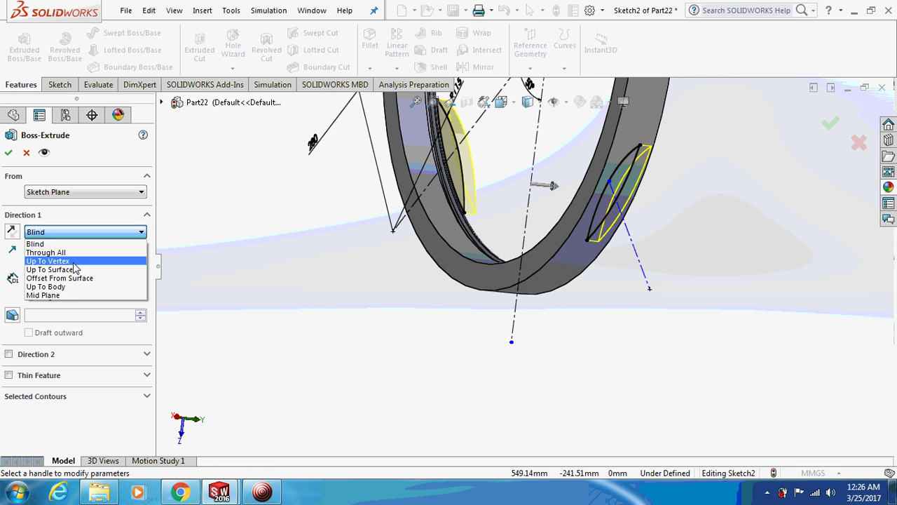
click(78, 270)
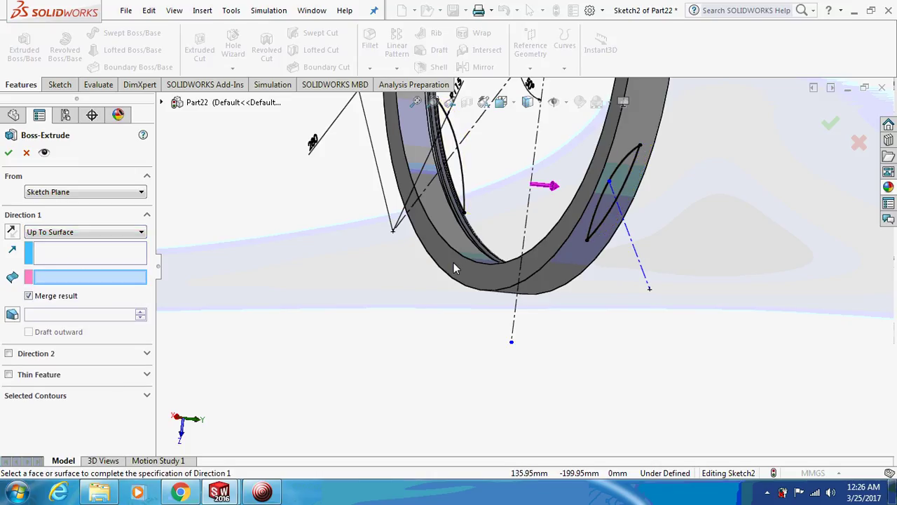
click(466, 262)
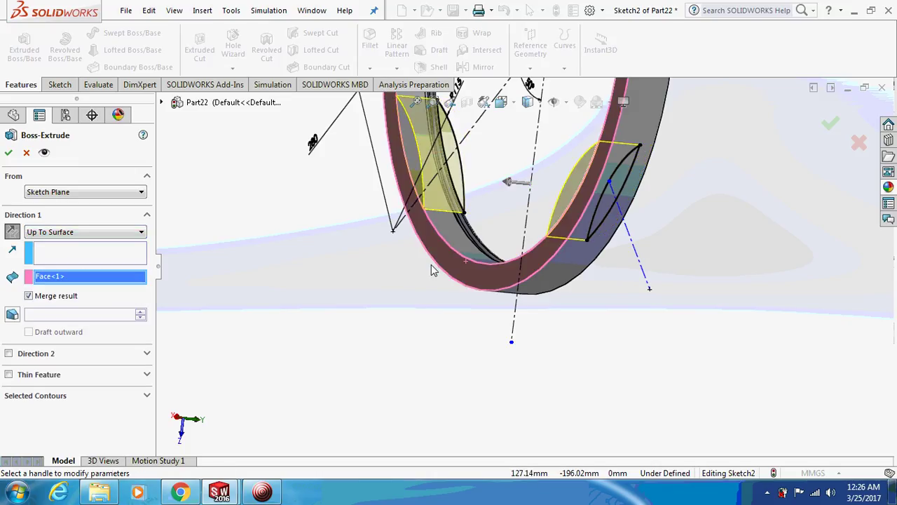
click(10, 153)
middle_drag(285, 257, 418, 252)
Start a sketch on the ring's flat face and draw a circle on the thickened region.
click(450, 171)
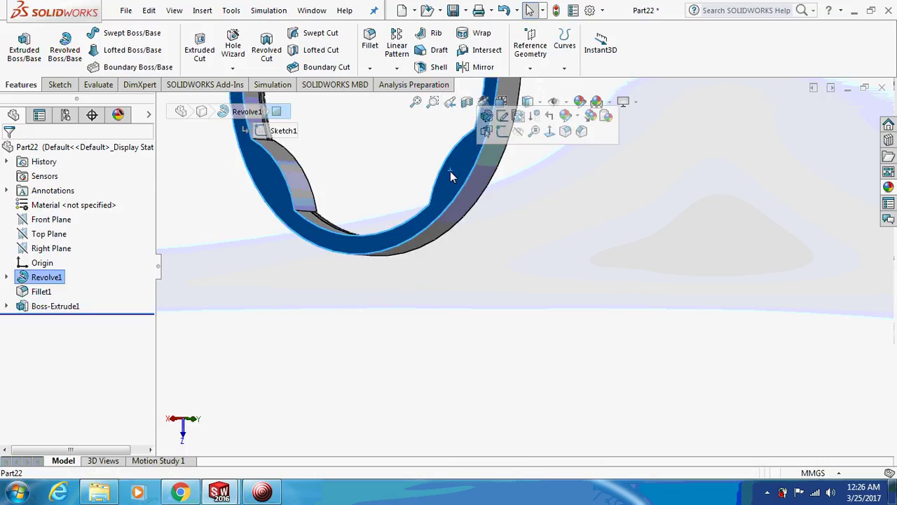
right_click(450, 171)
click(483, 108)
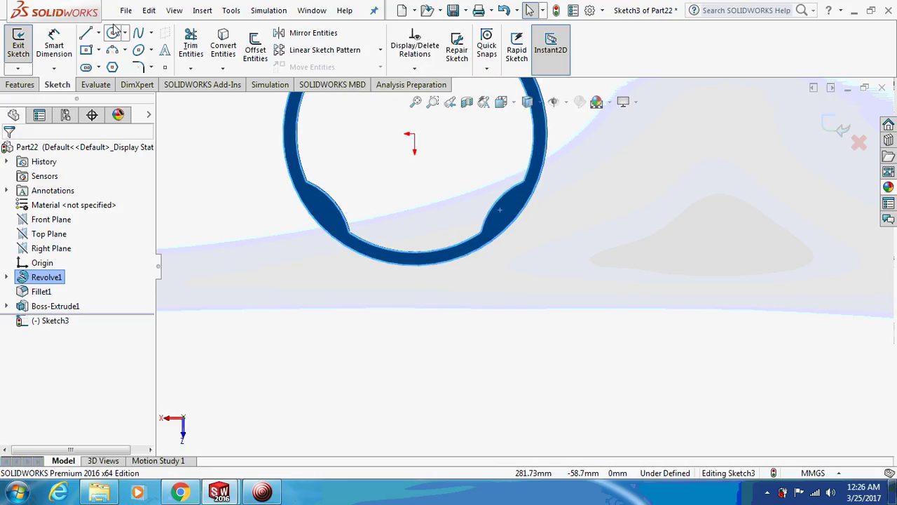
click(111, 34)
click(508, 213)
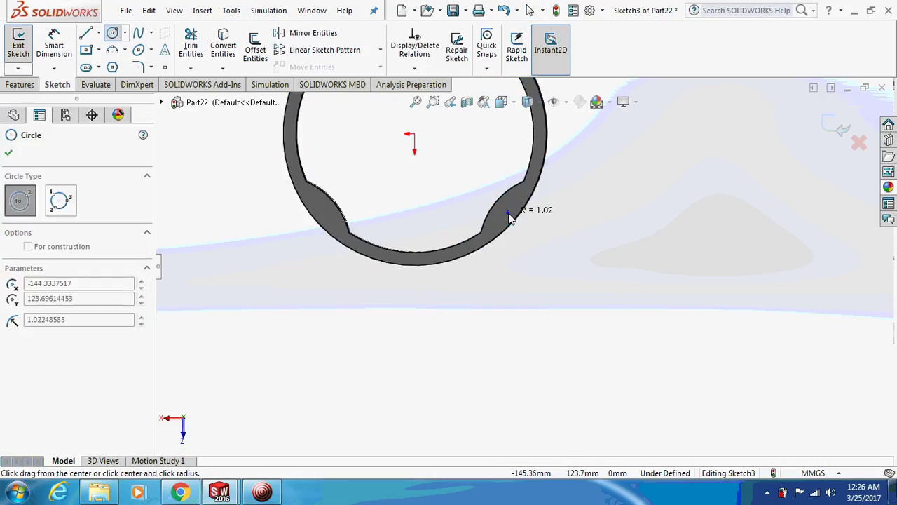
click(507, 205)
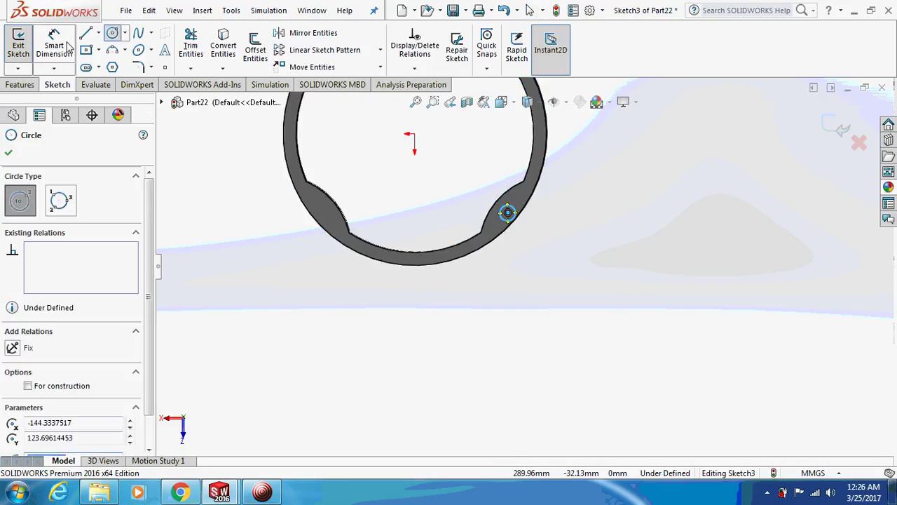
key(Escape)
Dimension the circle Ø20 with its centre 186 mm from the origin, correcting an initial 188.
scroll(491, 224, down, 2)
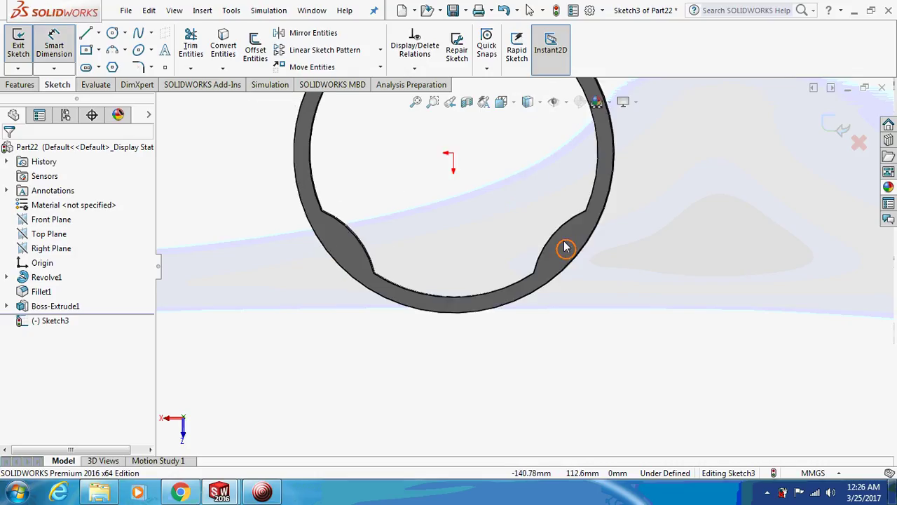
click(564, 246)
click(545, 210)
text(20)
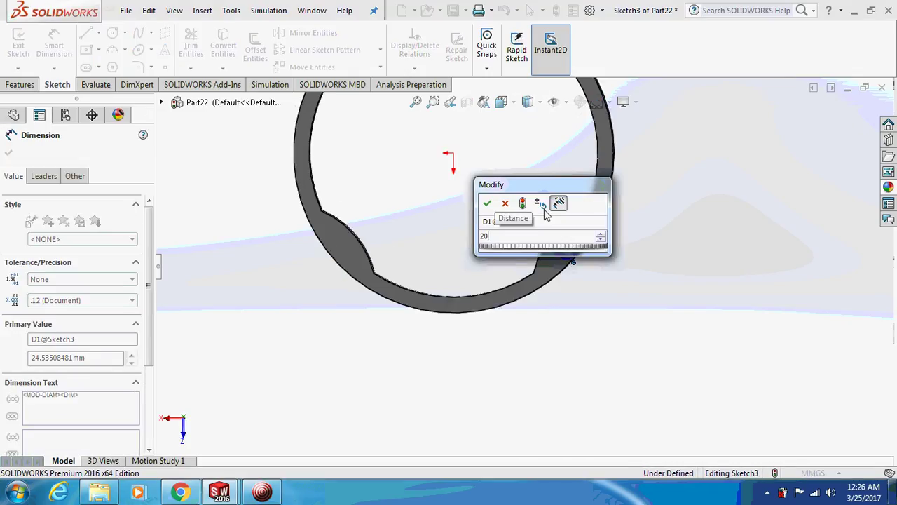
key(Return)
scroll(548, 214, down, 2)
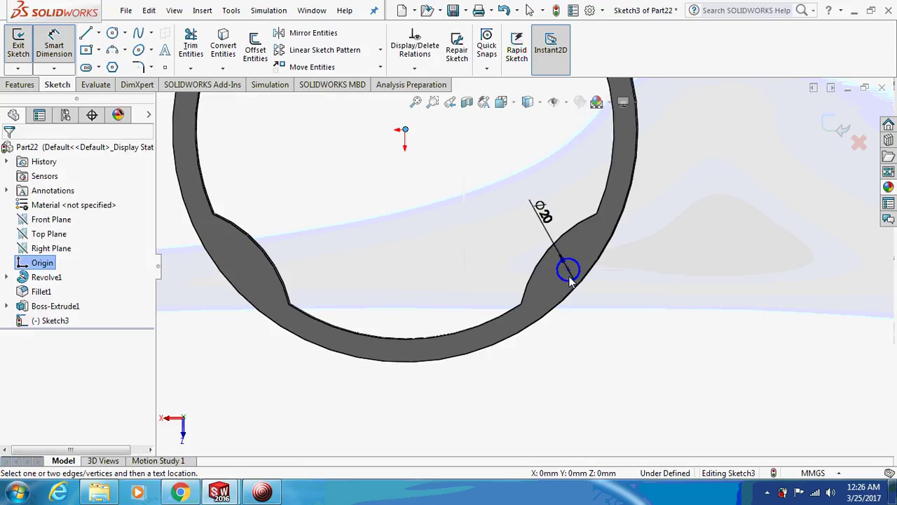
click(569, 270)
click(525, 199)
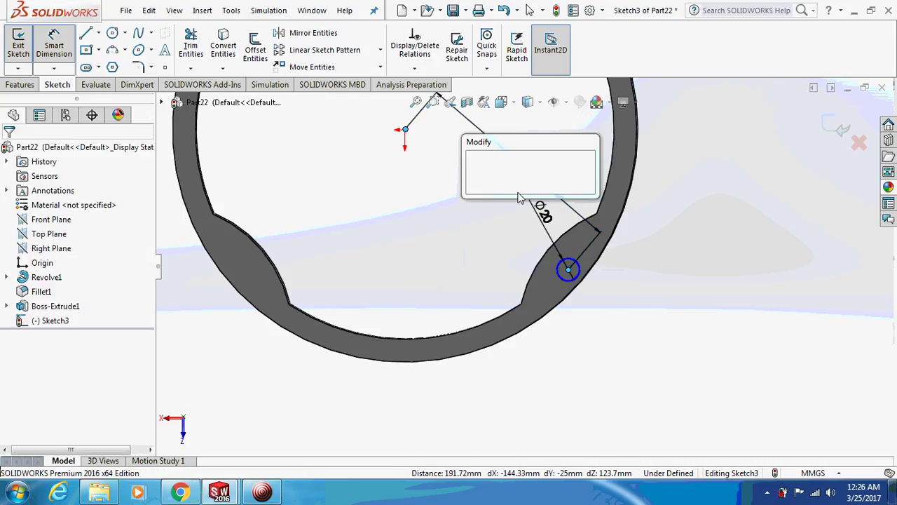
text(188)
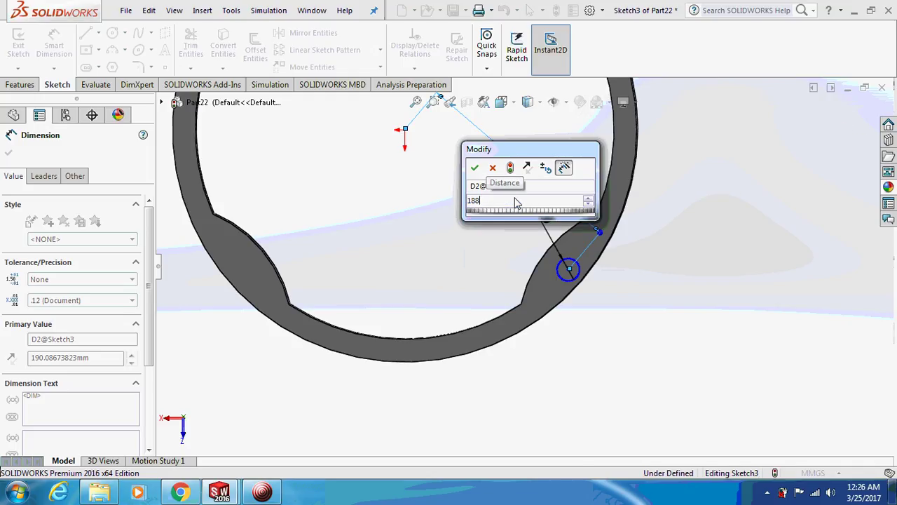
key(Return)
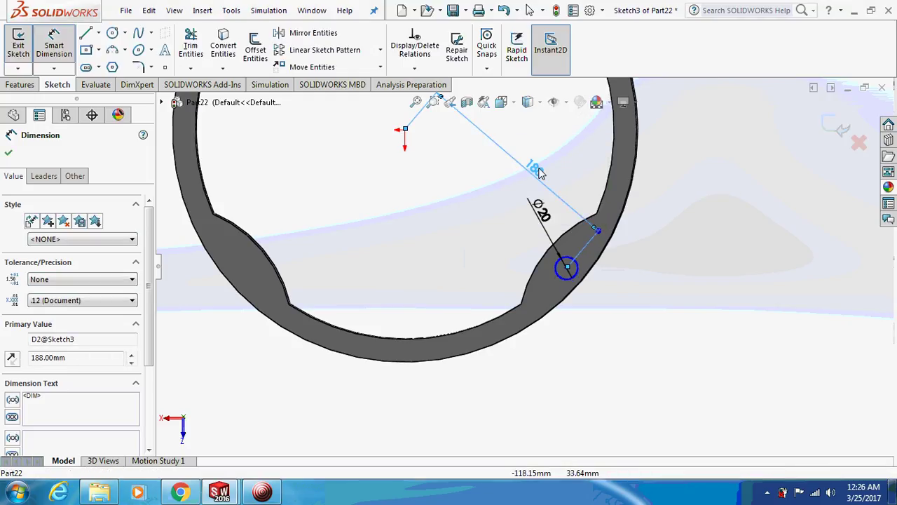
double_click(538, 205)
text(186)
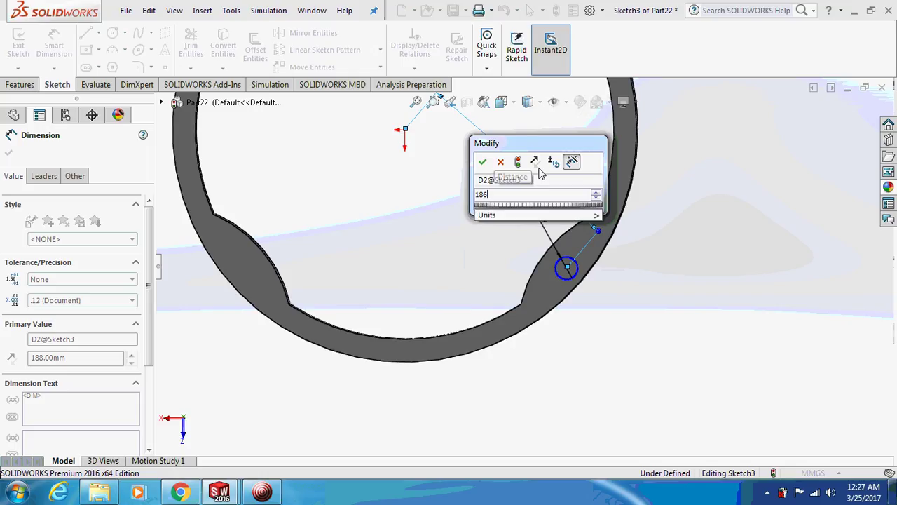
key(Return)
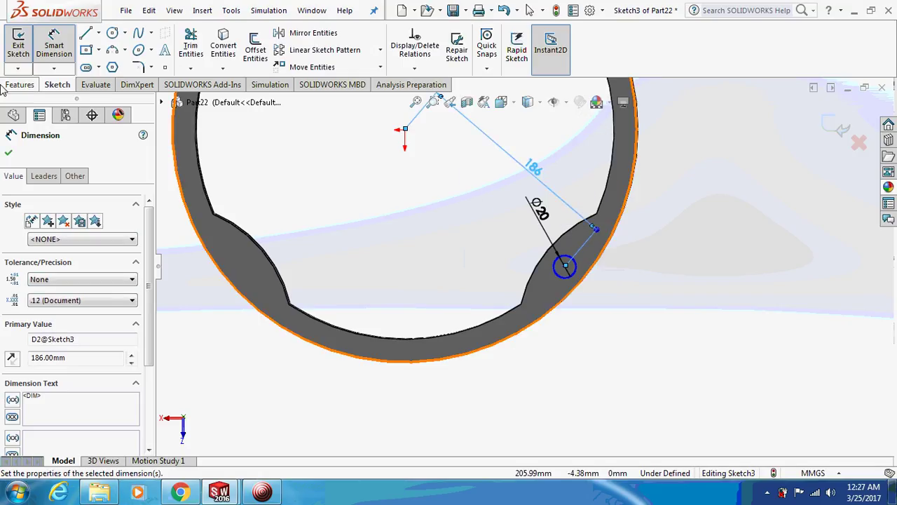
click(14, 86)
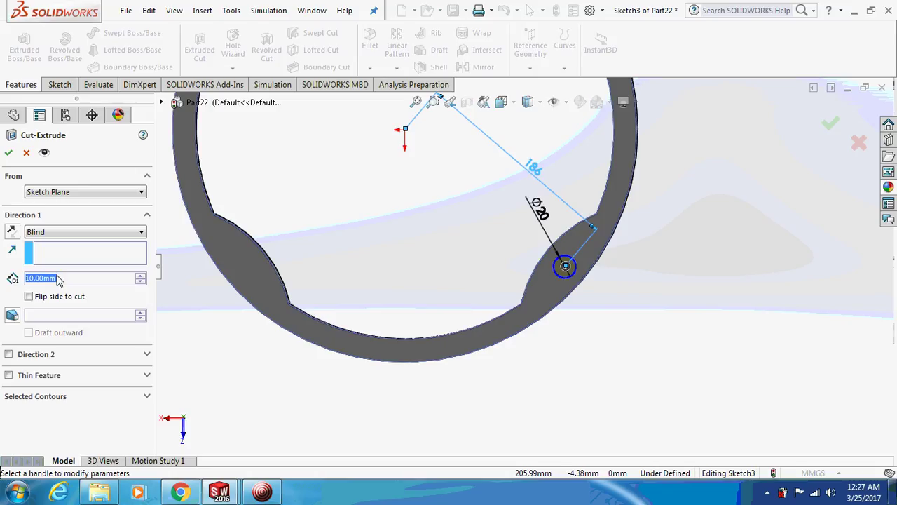
Complete the extruded cut with a 20 mm blind depth.
text(20)
key(Return)
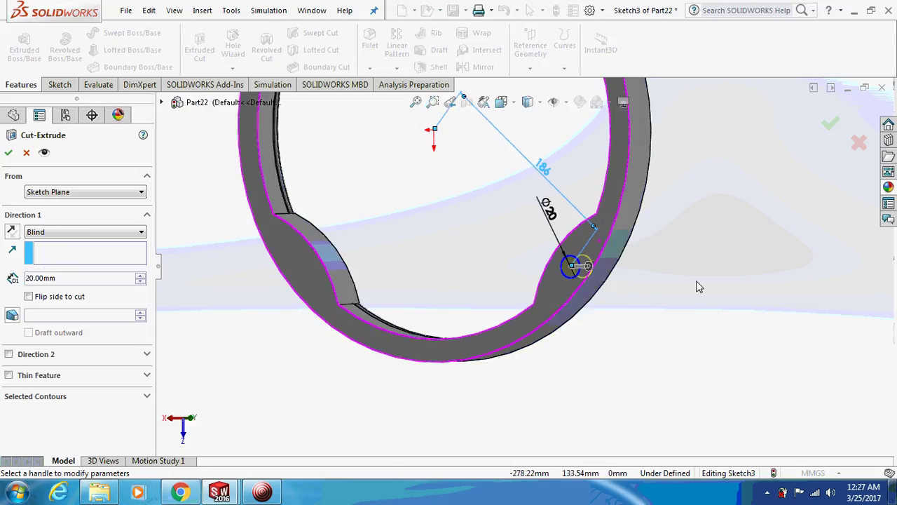
middle_drag(699, 286, 675, 283)
click(9, 153)
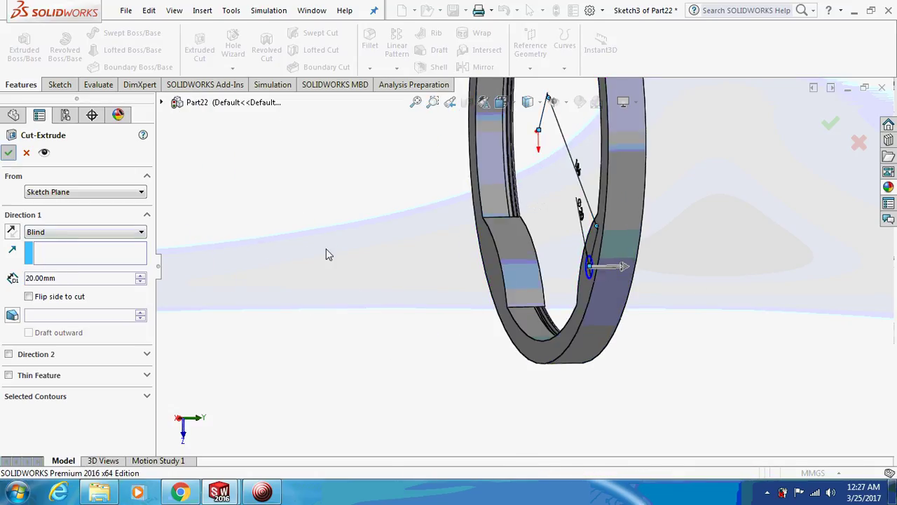
key(ctrl+1)
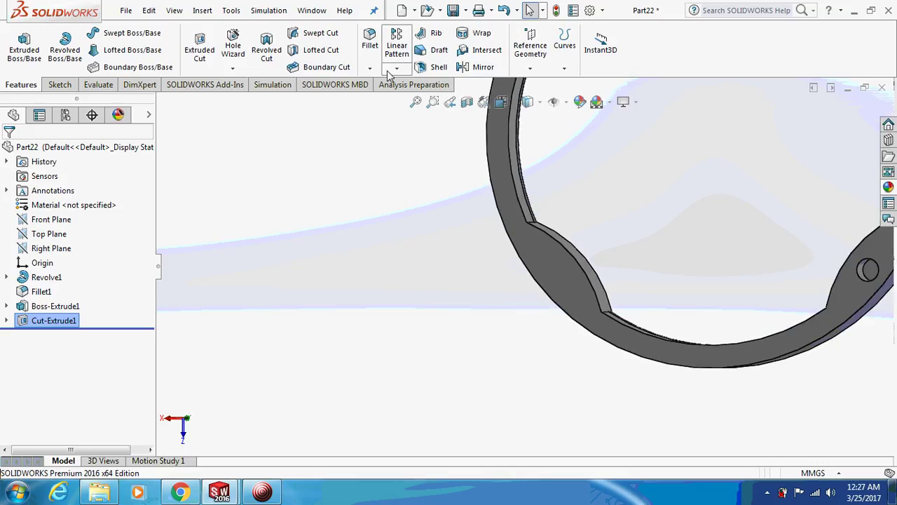
Mirror Cut-Extrude1 across the Right Plane, replacing a wrongly picked face as mirror reference.
click(397, 68)
click(393, 114)
scroll(811, 268, down, 2)
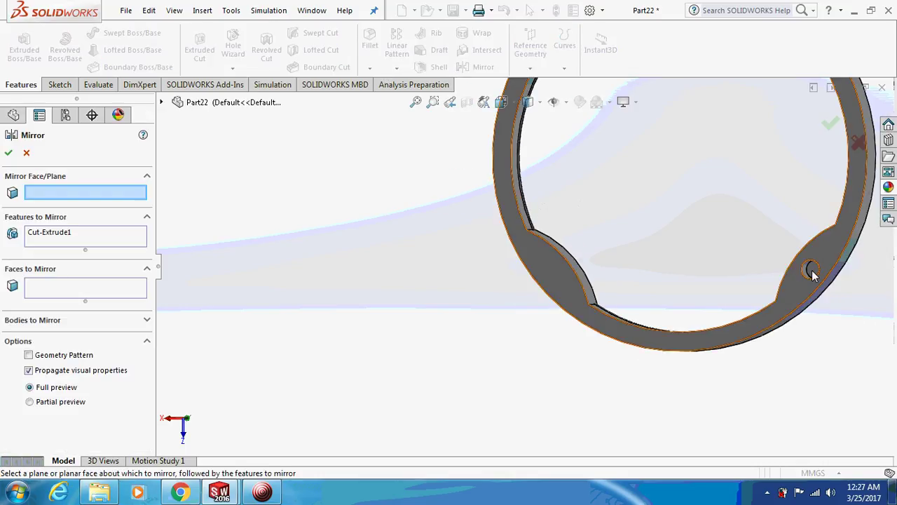
scroll(701, 266, up, 3)
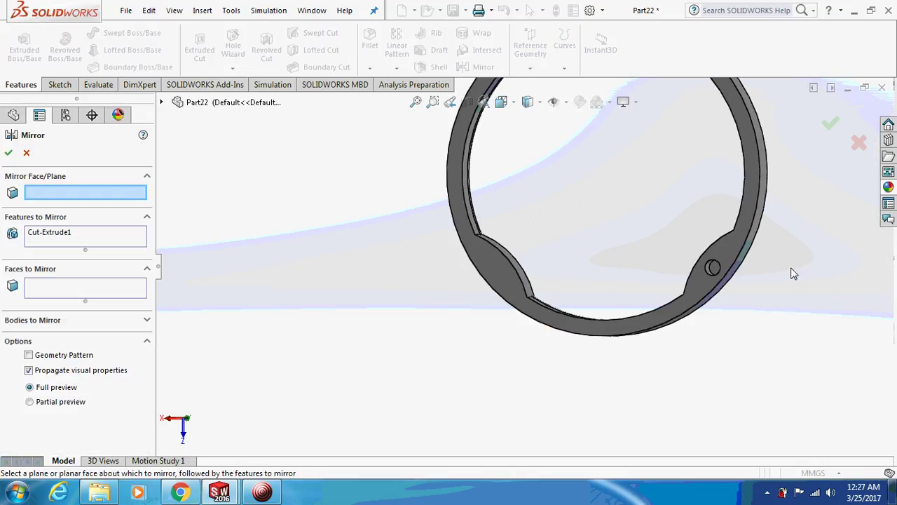
click(713, 268)
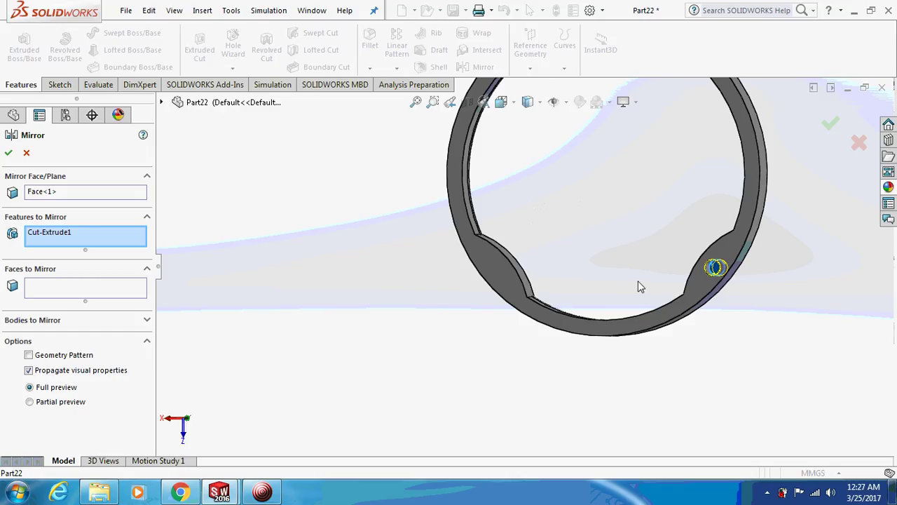
click(50, 195)
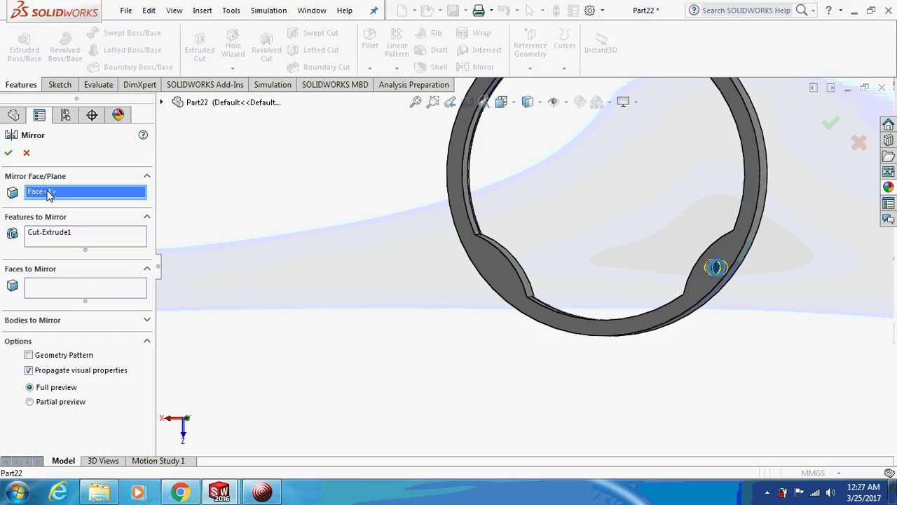
right_click(55, 194)
click(73, 215)
click(160, 102)
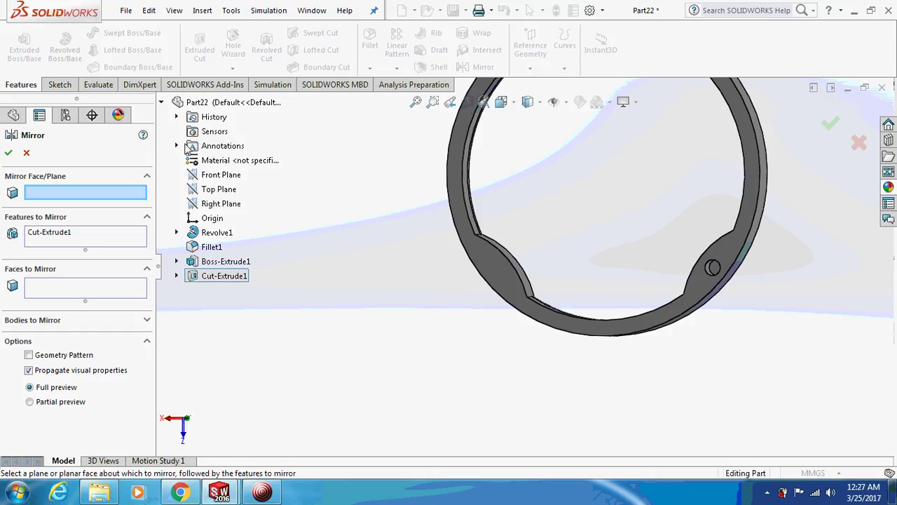
click(204, 205)
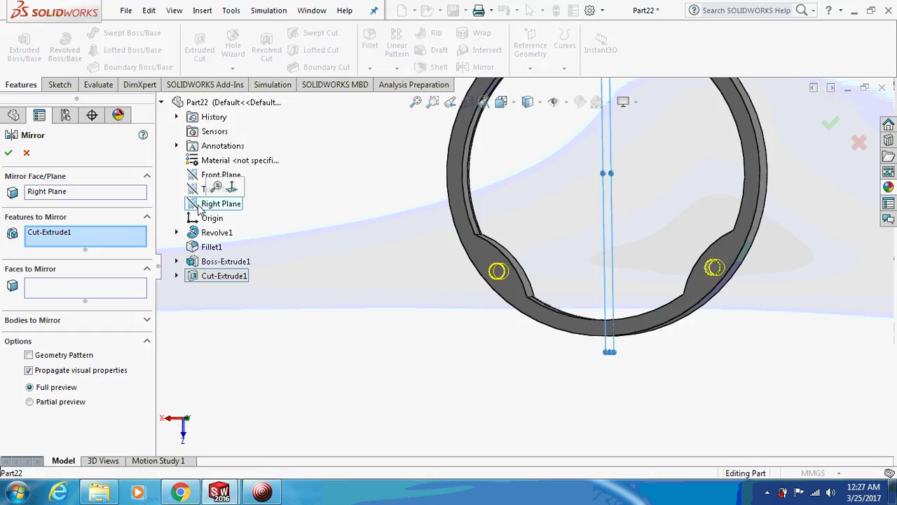
click(8, 151)
middle_drag(349, 256, 410, 251)
key(ctrl+5)
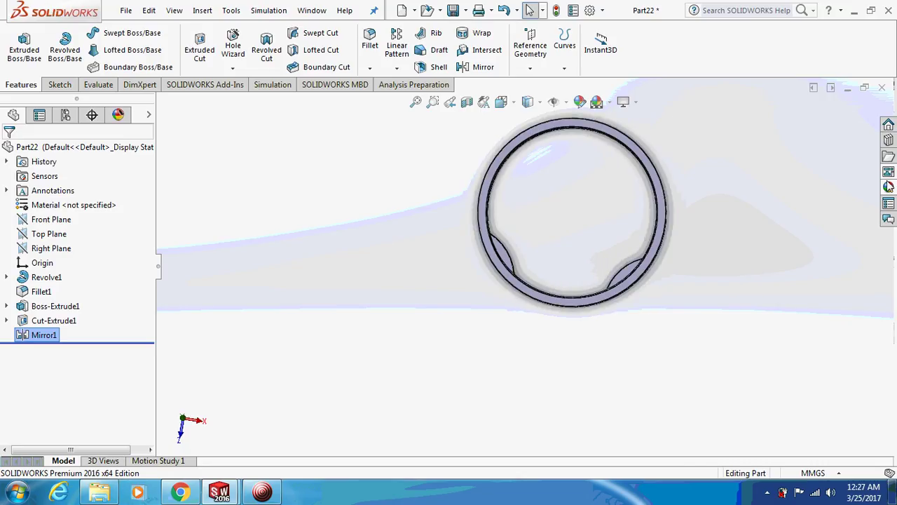
Apply the garage wall appearance to the ring.
click(889, 186)
drag(741, 376, 502, 262)
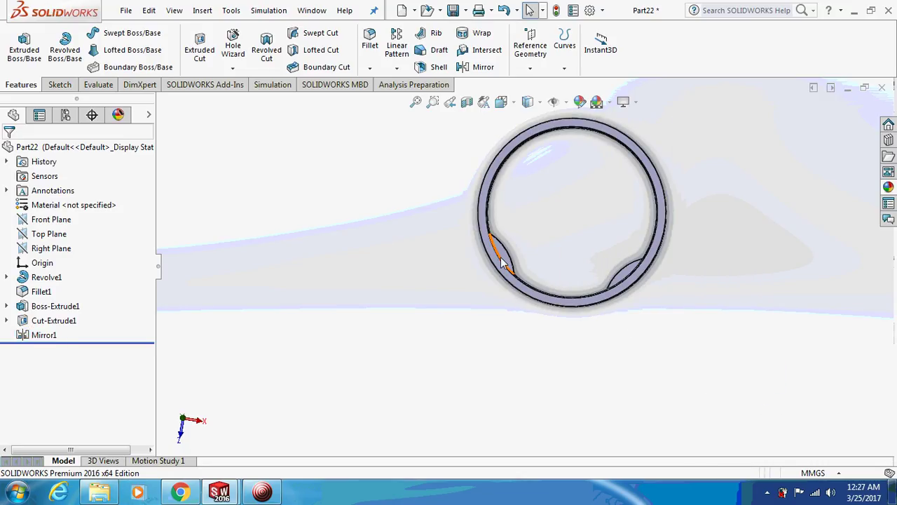
click(887, 186)
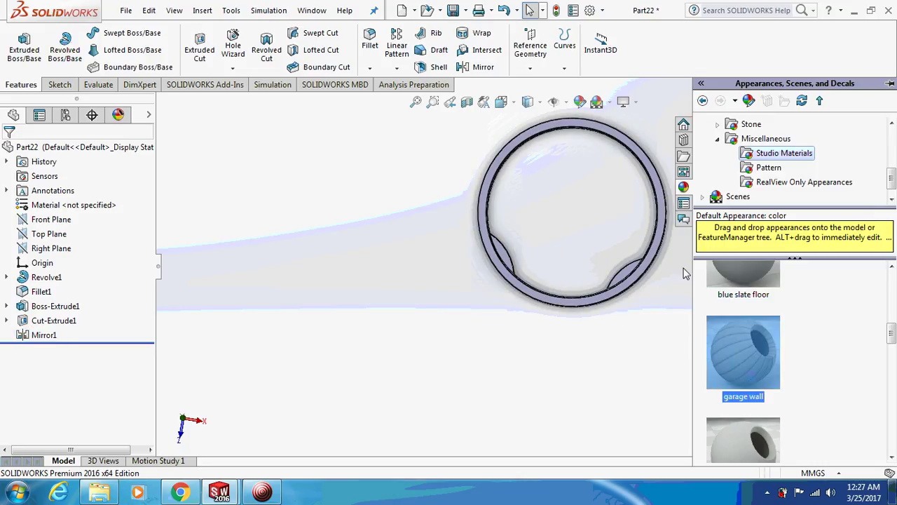
drag(743, 352, 666, 220)
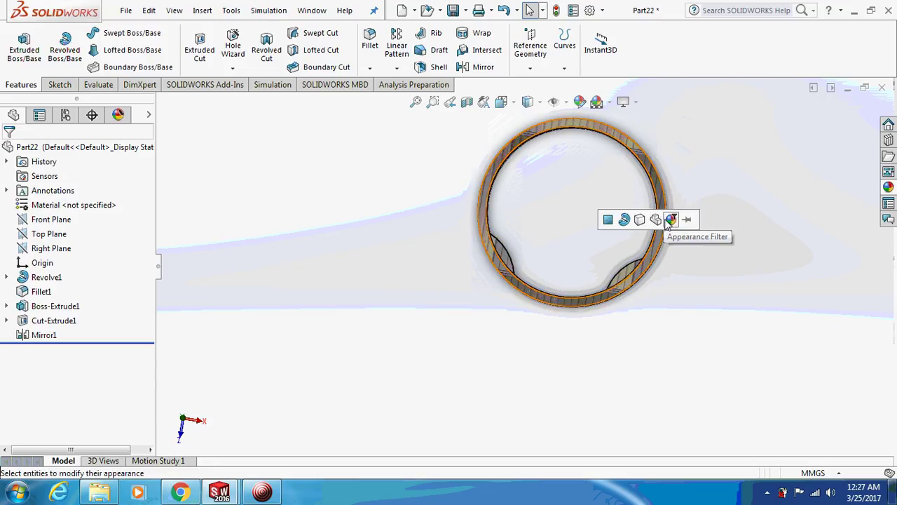
middle_drag(707, 235, 717, 204)
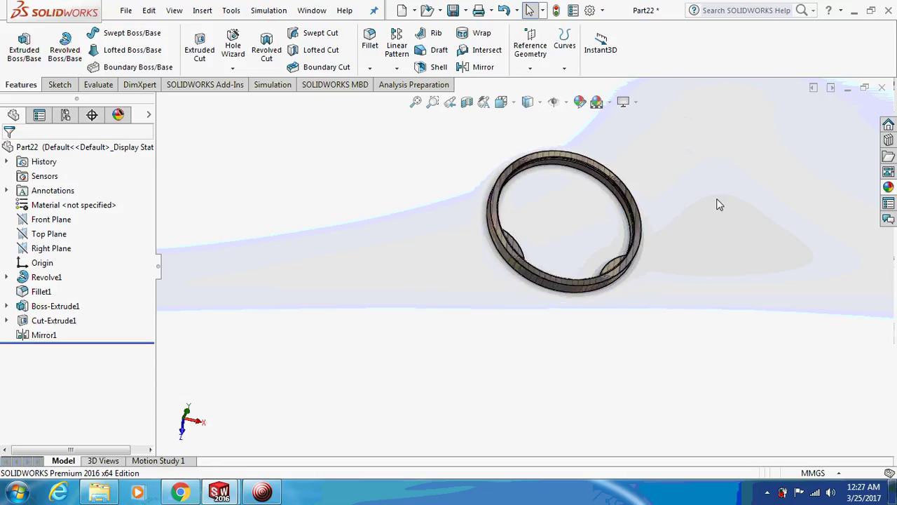
Save the part as stol4 and close it to return to the assemblyfinal assembly.
key(ctrl+s)
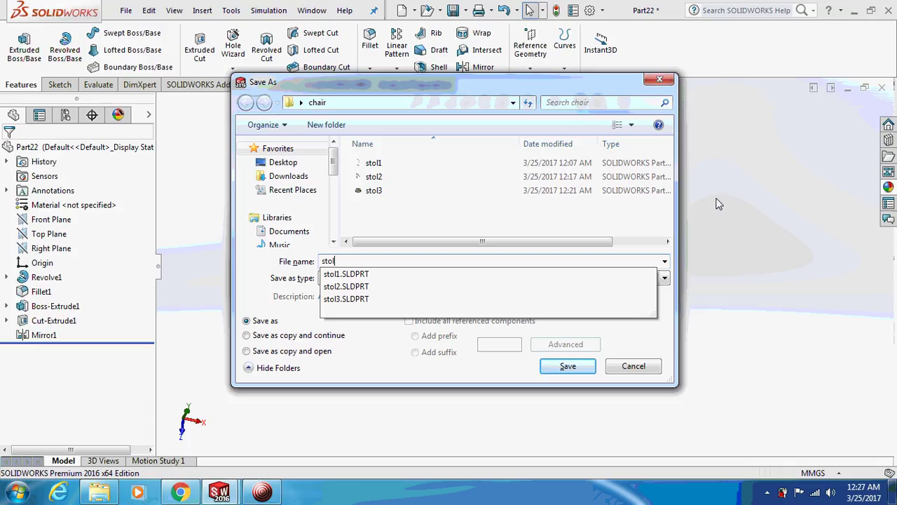
text(4)
key(Return)
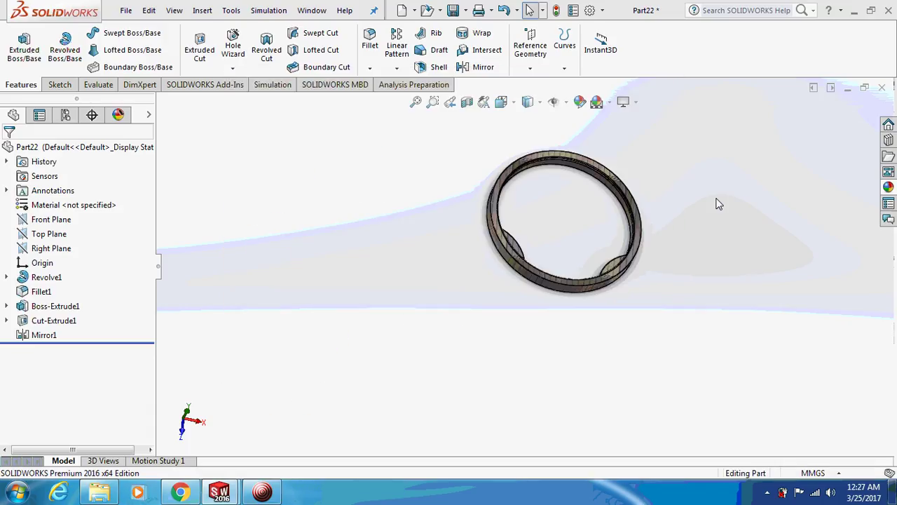
click(882, 87)
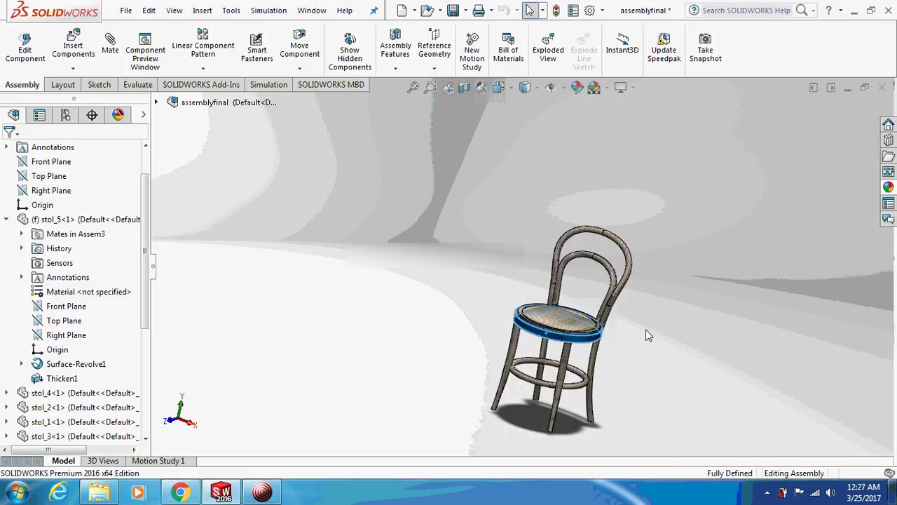
With a chair leg selected, create a new part document, Part23.
click(565, 361)
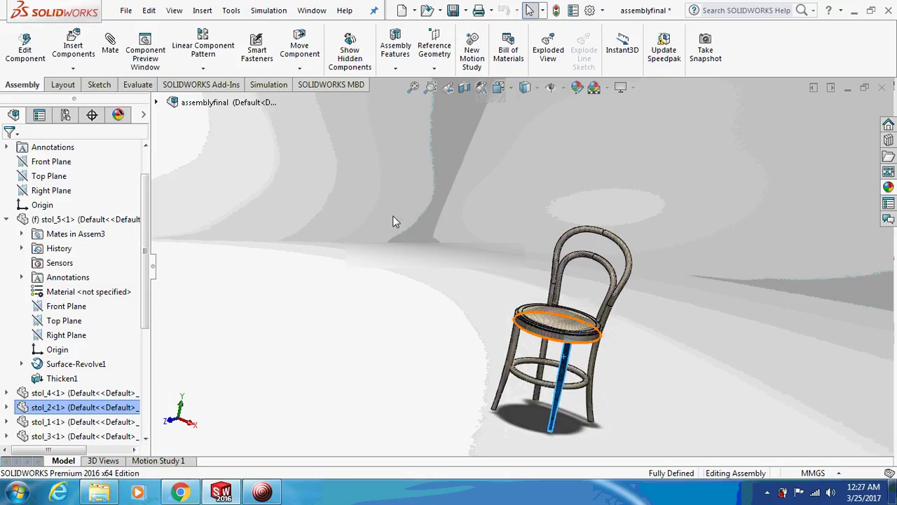
click(125, 10)
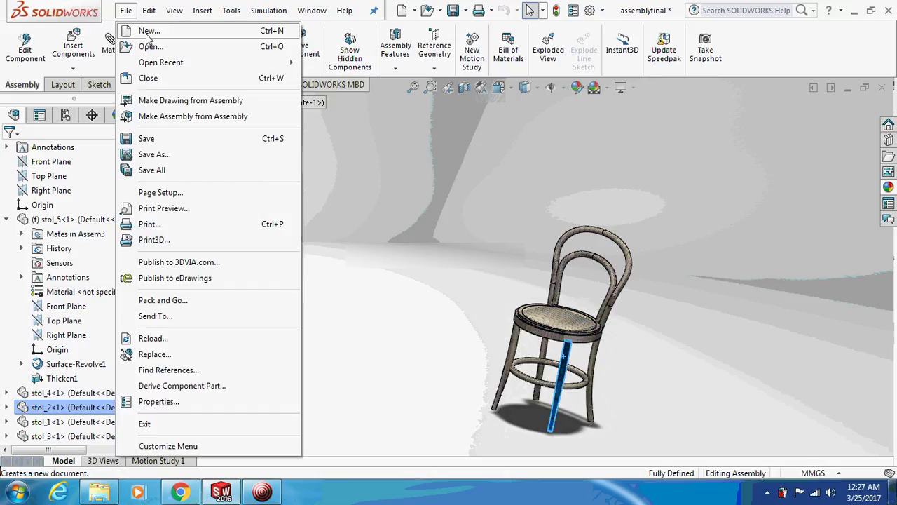
click(148, 31)
click(527, 359)
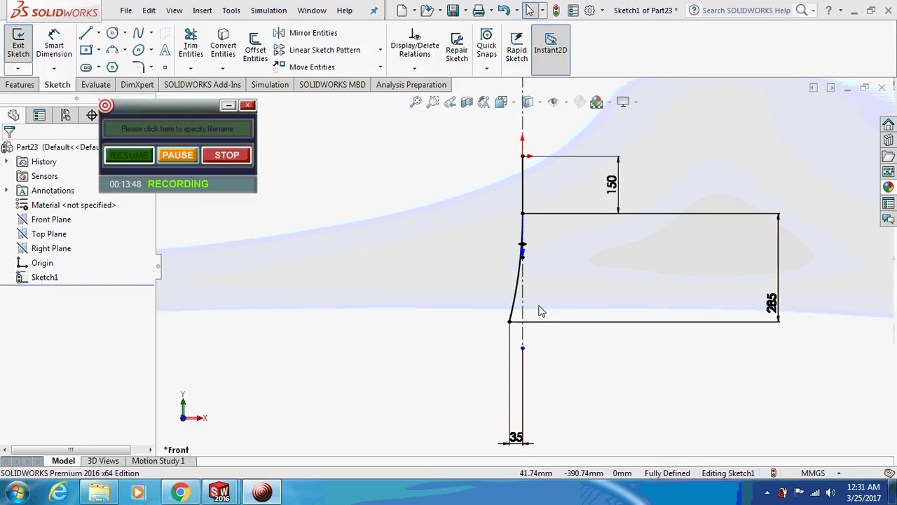
Inspect the top, middle and lower-end points of the leg profile sketch.
click(522, 156)
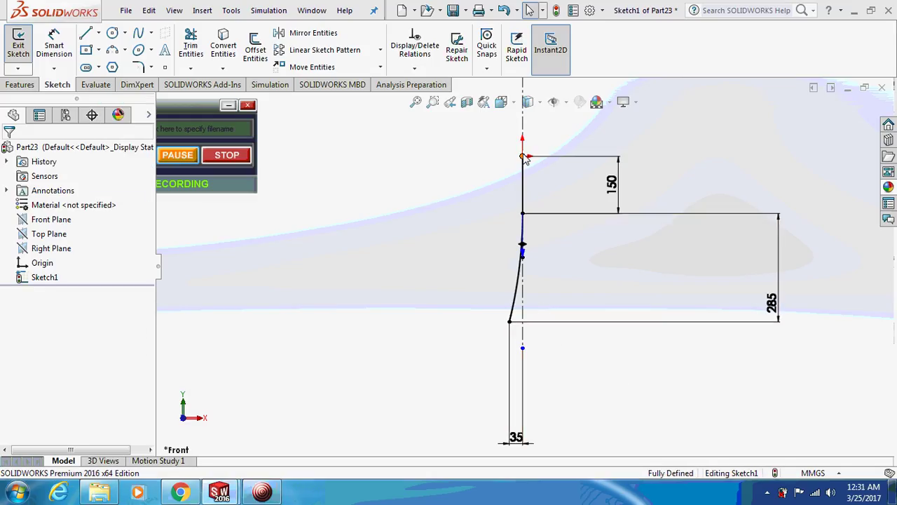
click(523, 213)
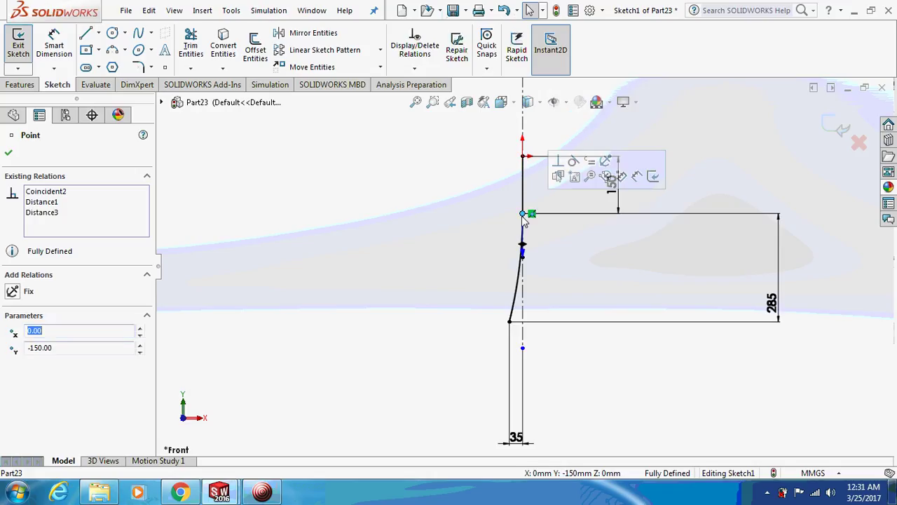
click(509, 323)
key(Escape)
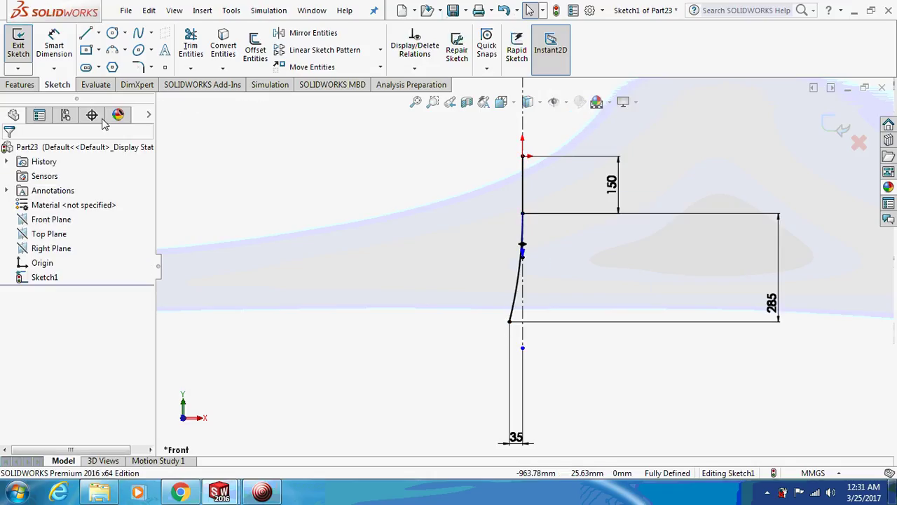
Exit Sketch1 and bring up the Reference Geometry choices on the Features tab.
click(22, 84)
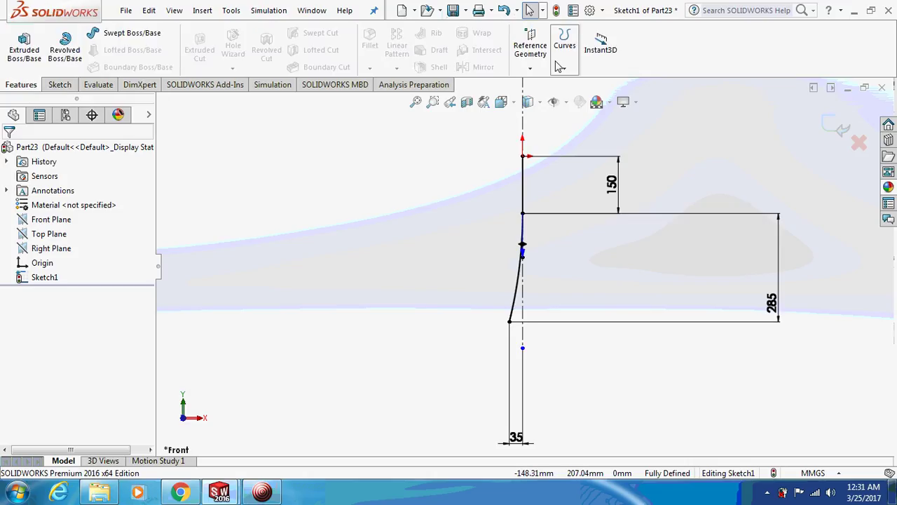
click(841, 130)
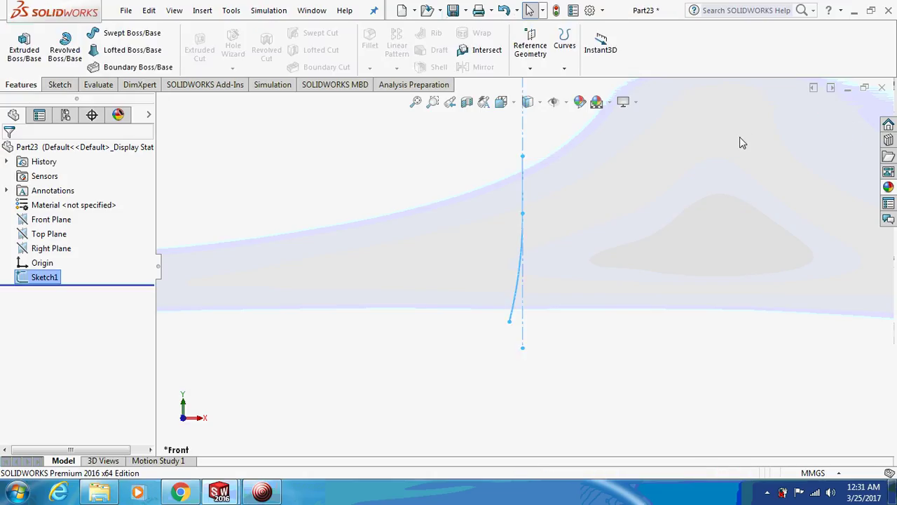
click(531, 68)
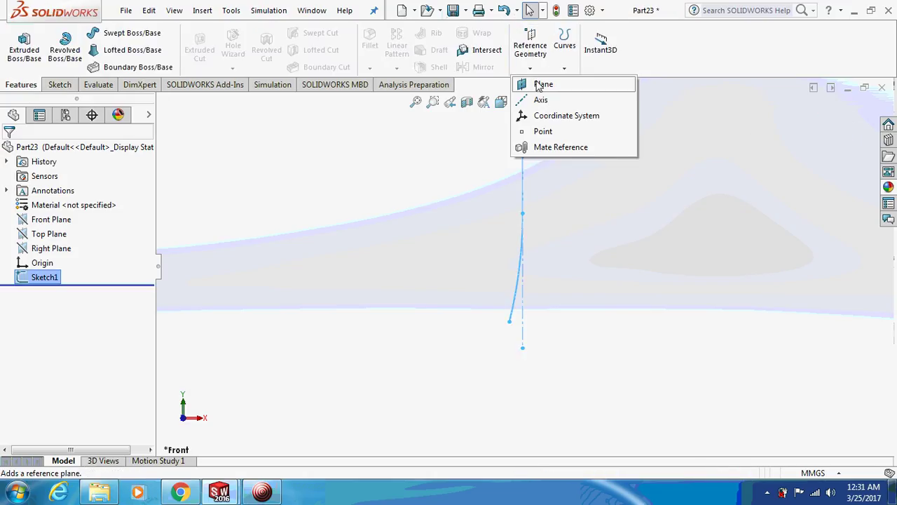
Create Plane1 through the sketch point on the curve, parallel to the Top Plane.
click(531, 85)
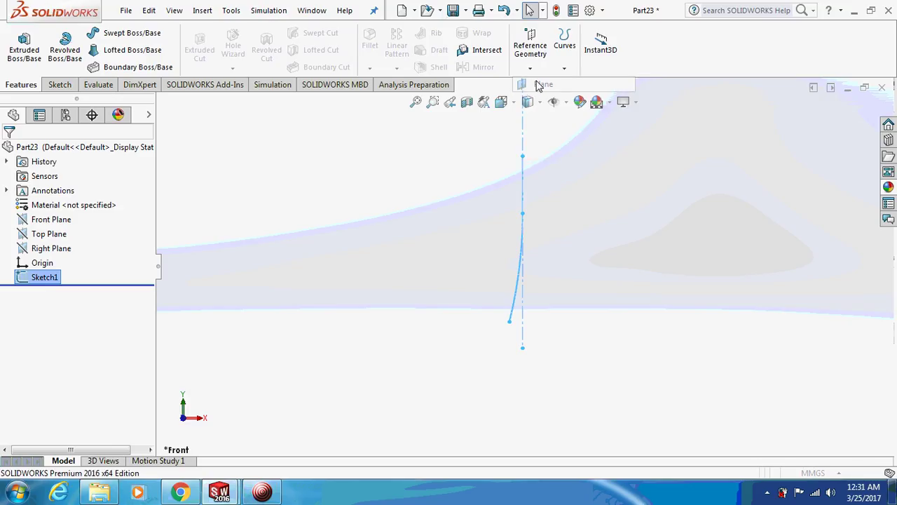
click(522, 214)
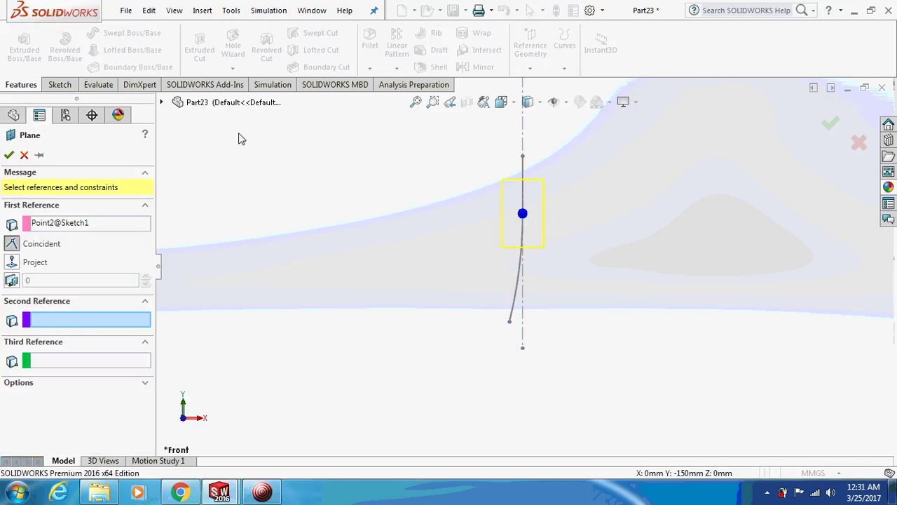
click(161, 102)
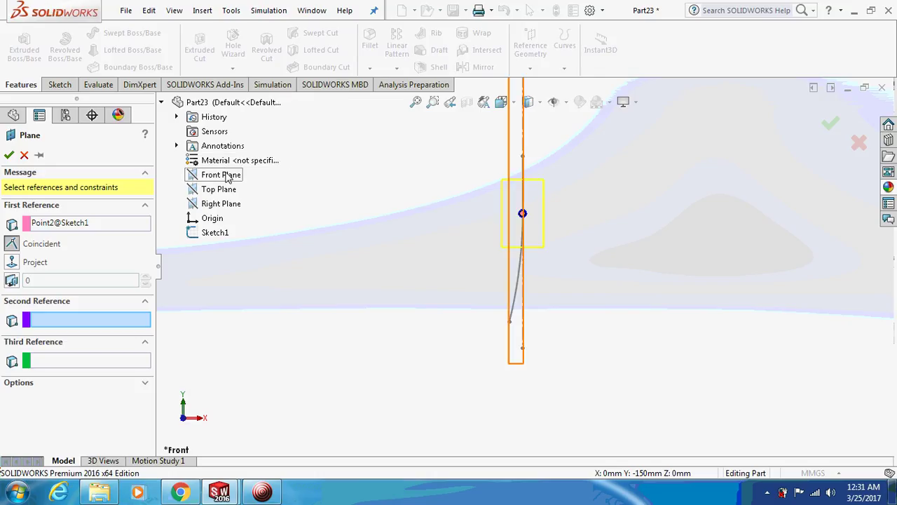
click(222, 190)
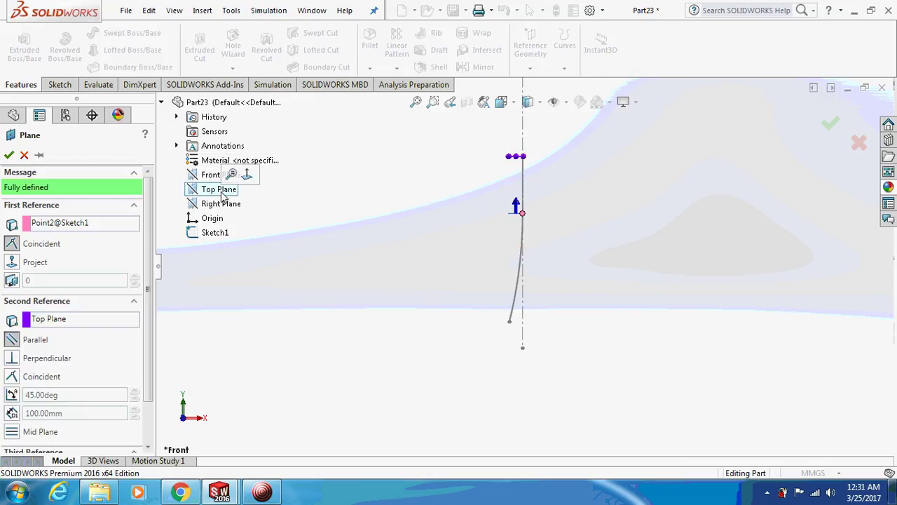
click(9, 154)
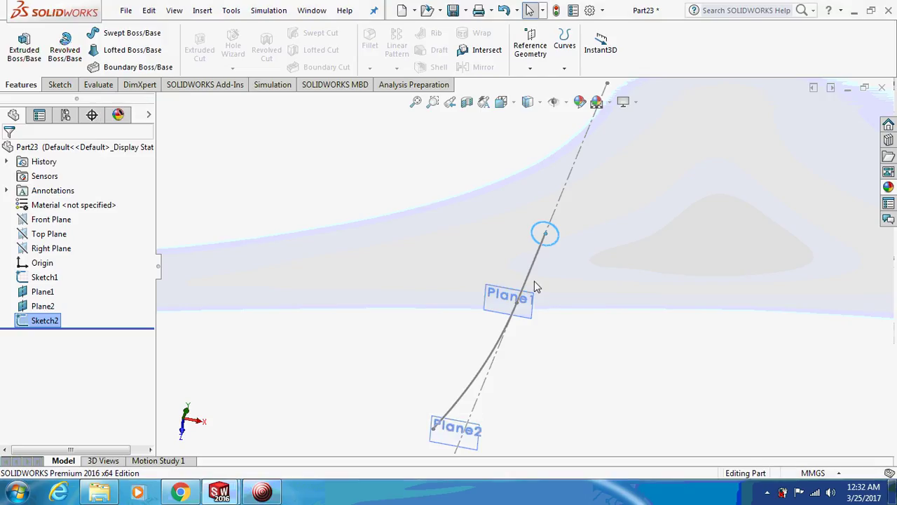
Start a sketch on Plane1 and draw a circle on it.
click(501, 303)
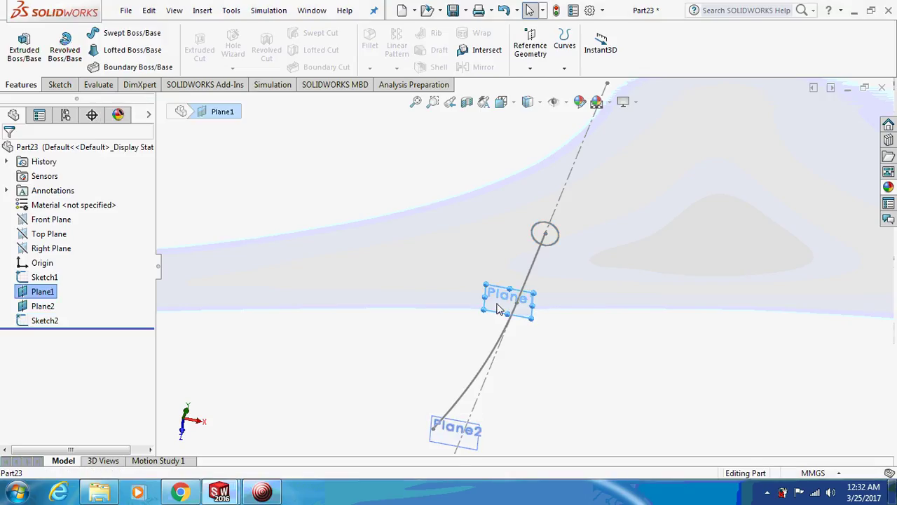
right_click(499, 302)
click(523, 242)
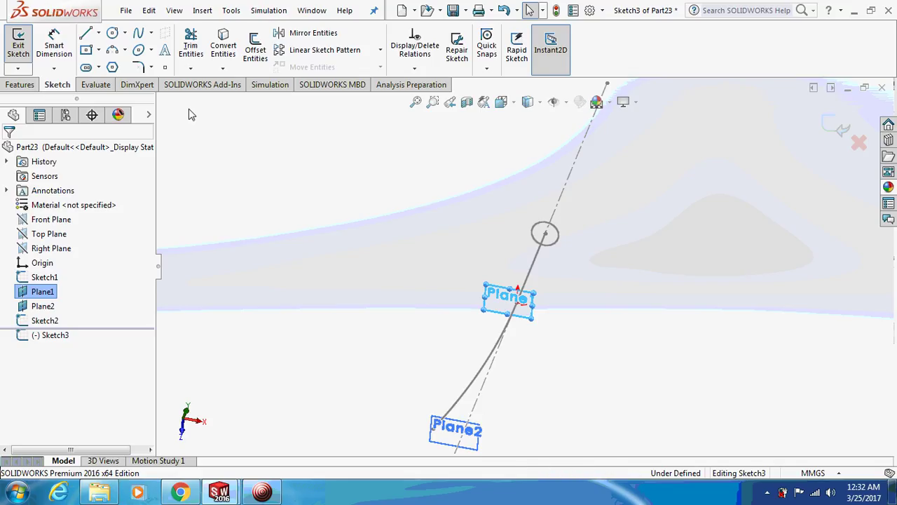
click(112, 33)
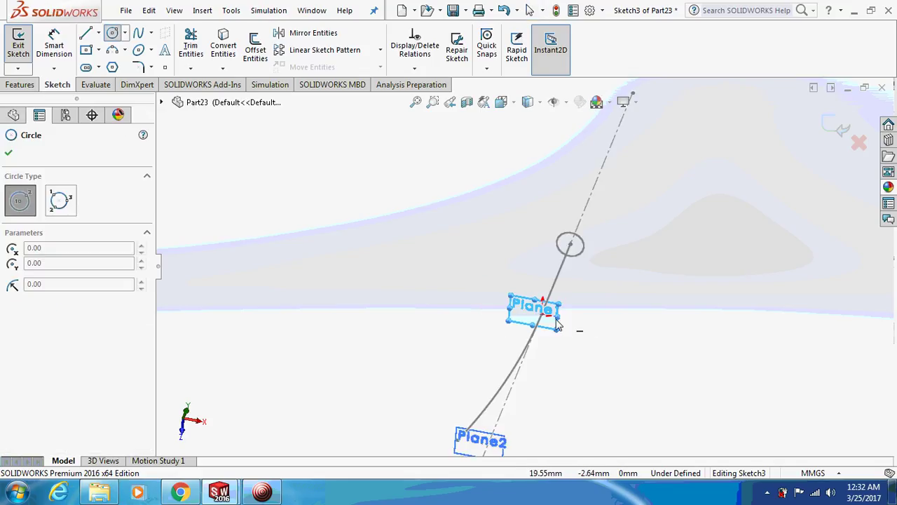
click(541, 314)
click(551, 315)
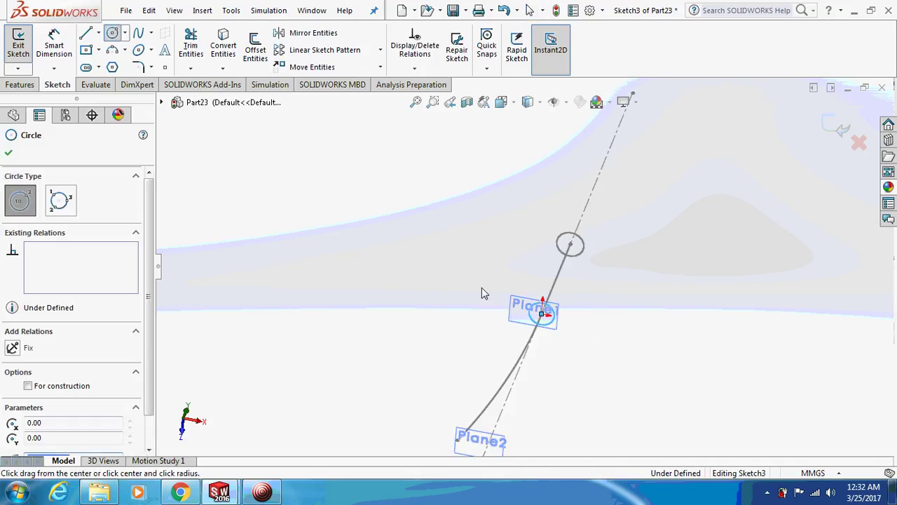
Dimension the Plane1 circle to Ø32 and exit Sketch3.
click(54, 44)
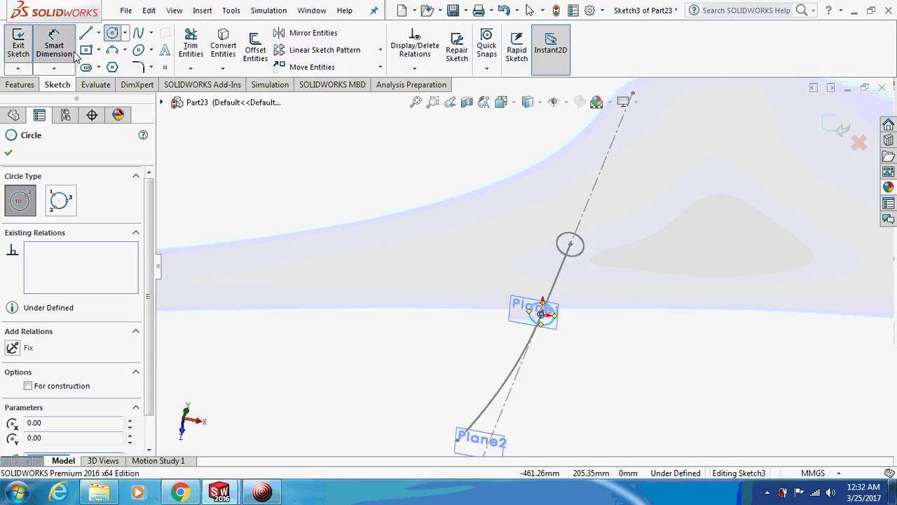
click(525, 321)
click(460, 306)
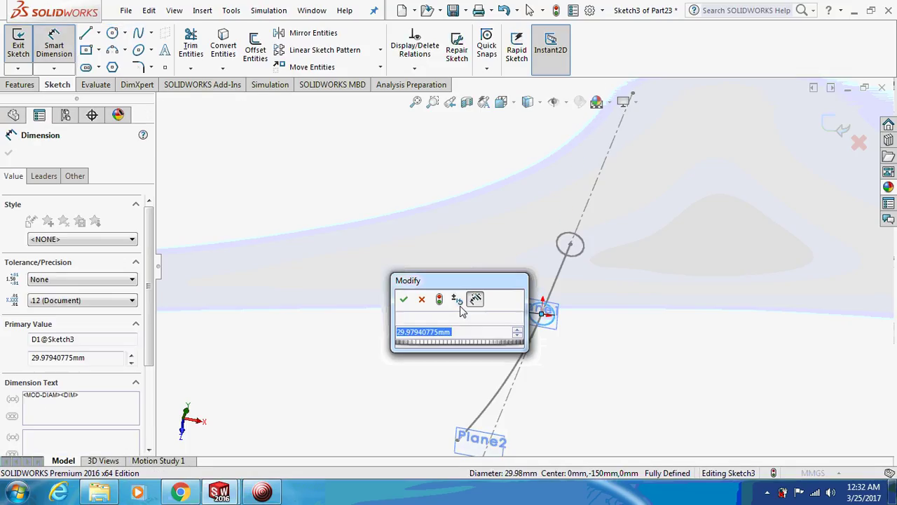
key(Return)
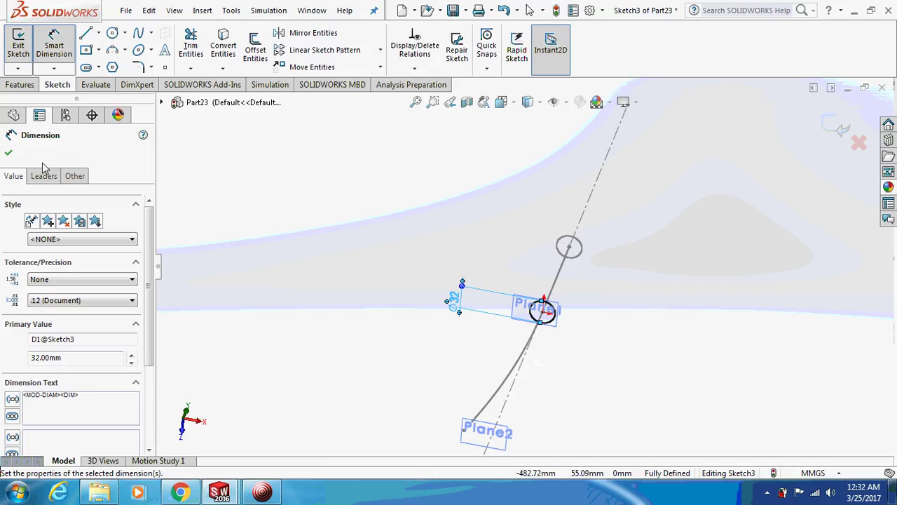
click(8, 152)
key(Escape)
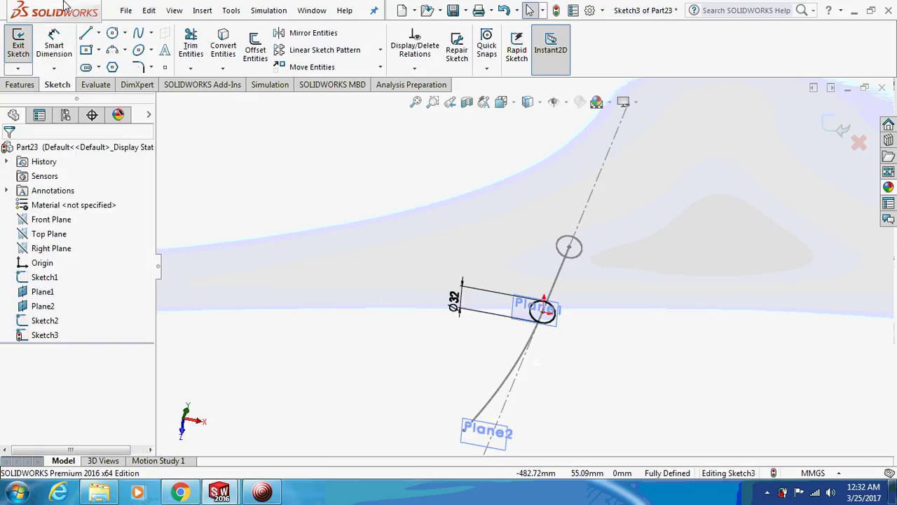
right_click(469, 415)
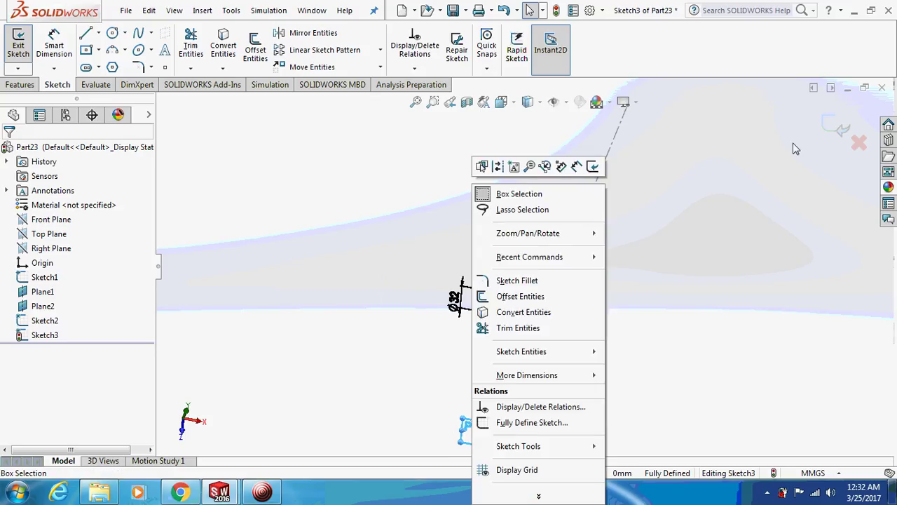
click(829, 127)
Start a new sketch on Plane2, discarding a misplaced circle at the origin.
click(463, 446)
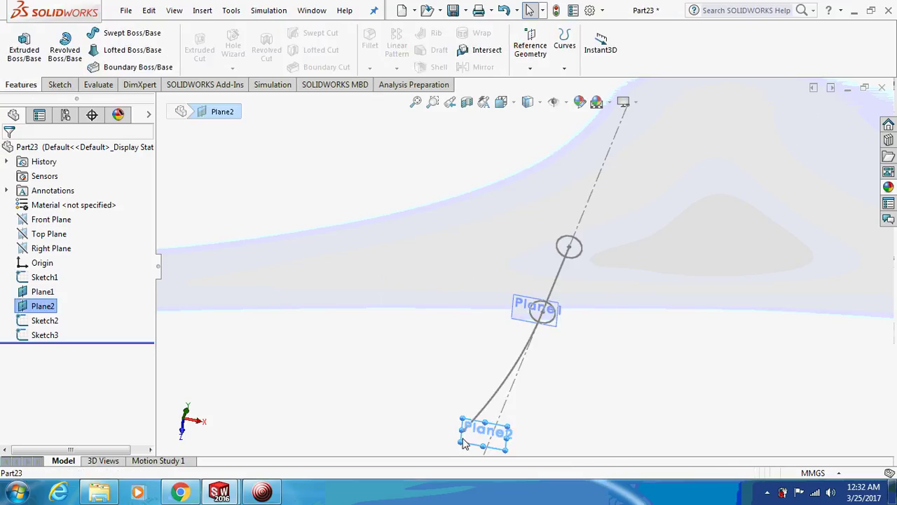
right_click(464, 258)
click(473, 224)
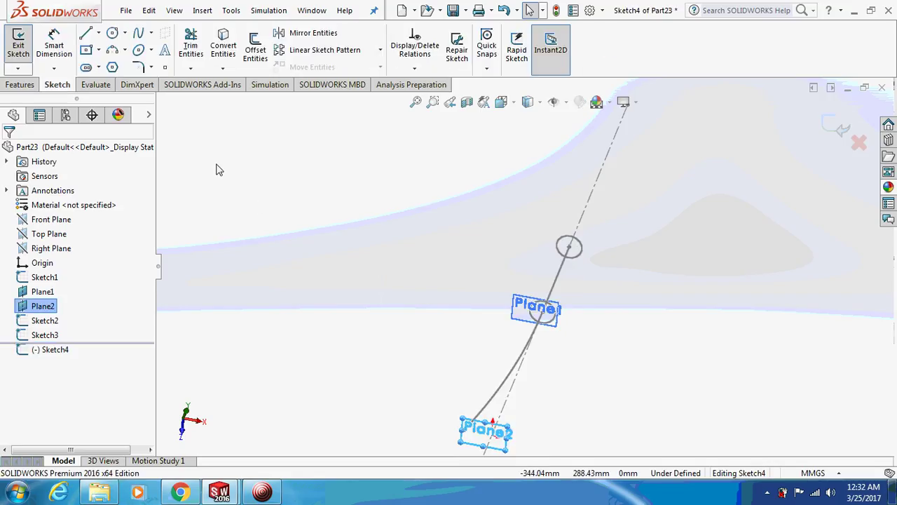
click(112, 33)
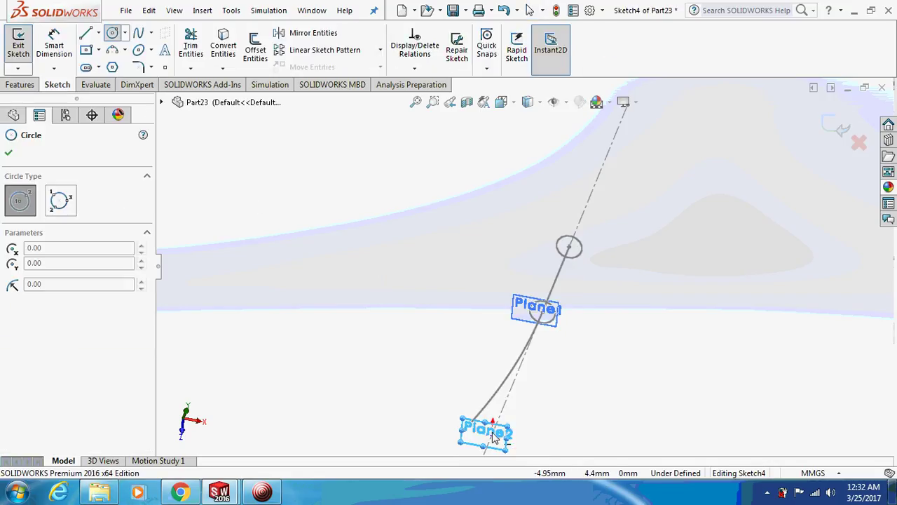
click(493, 436)
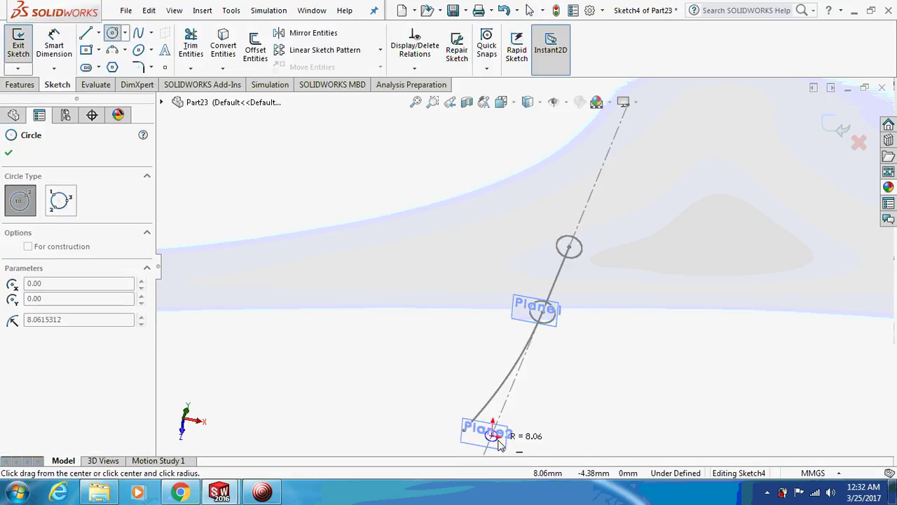
key(Escape)
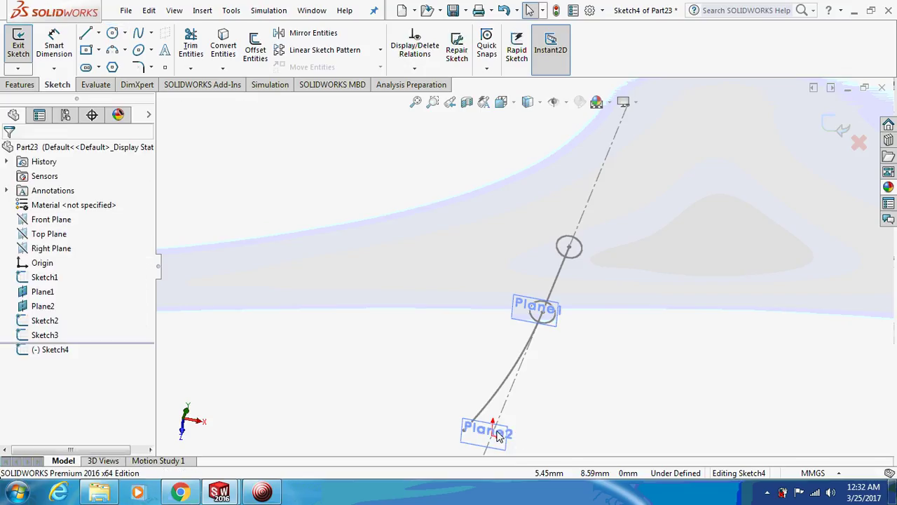
click(112, 33)
mouse_move(392, 308)
middle_down()
mouse_move(586, 418)
mouse_move(498, 391)
middle_up()
Draw a Ø20 circle at the curve's lower end and exit Sketch4.
click(500, 385)
click(519, 392)
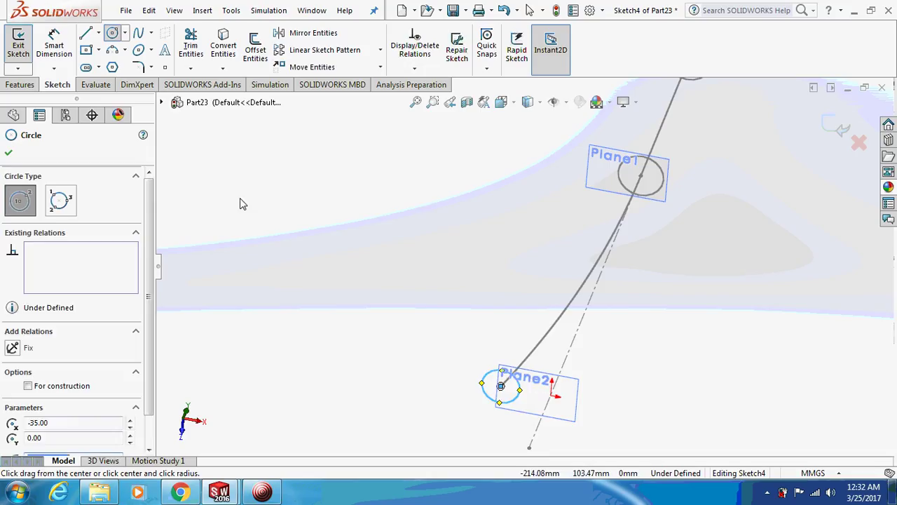
key(Escape)
click(489, 397)
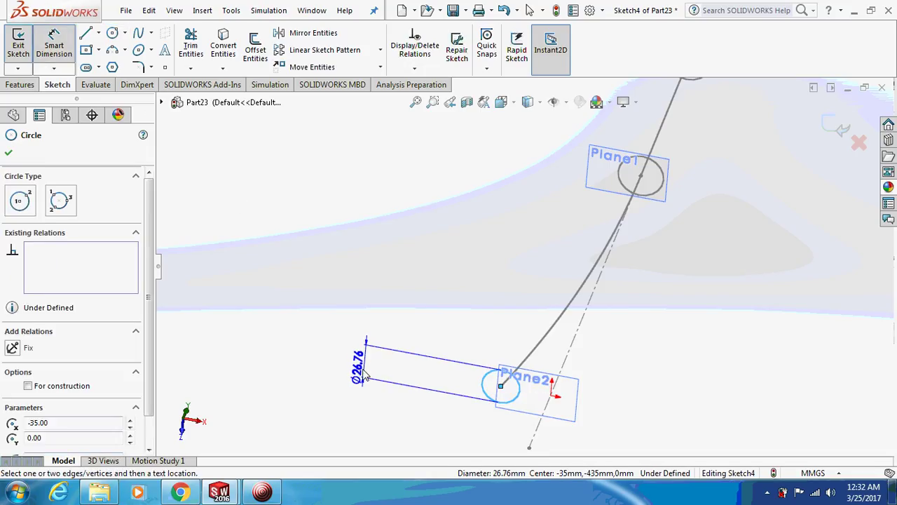
click(364, 372)
key(Return)
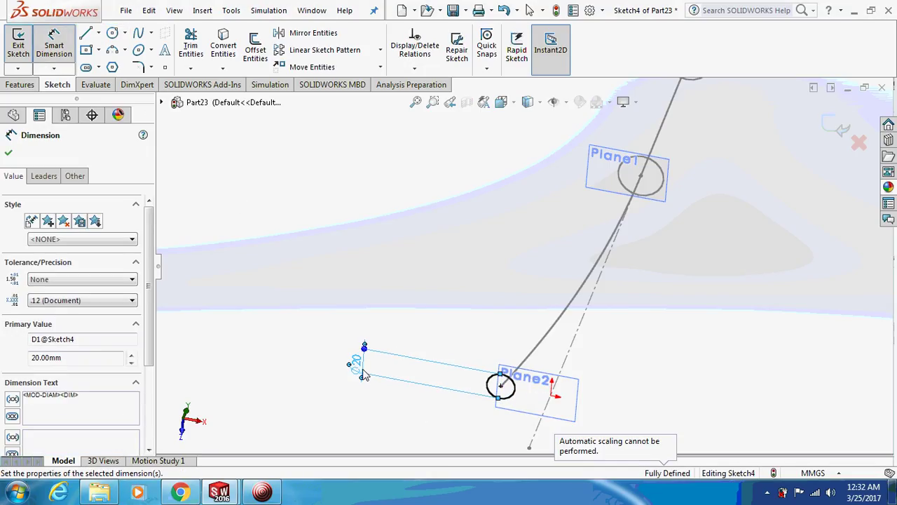
click(834, 125)
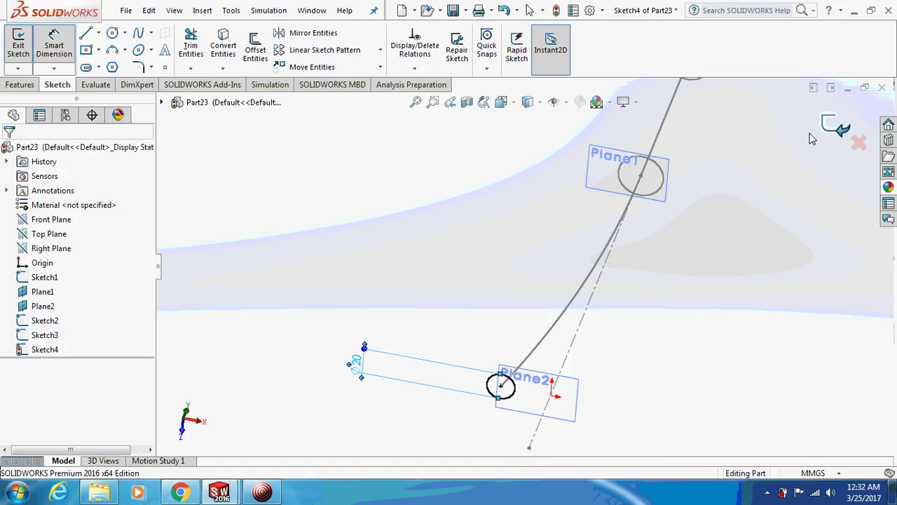
click(835, 133)
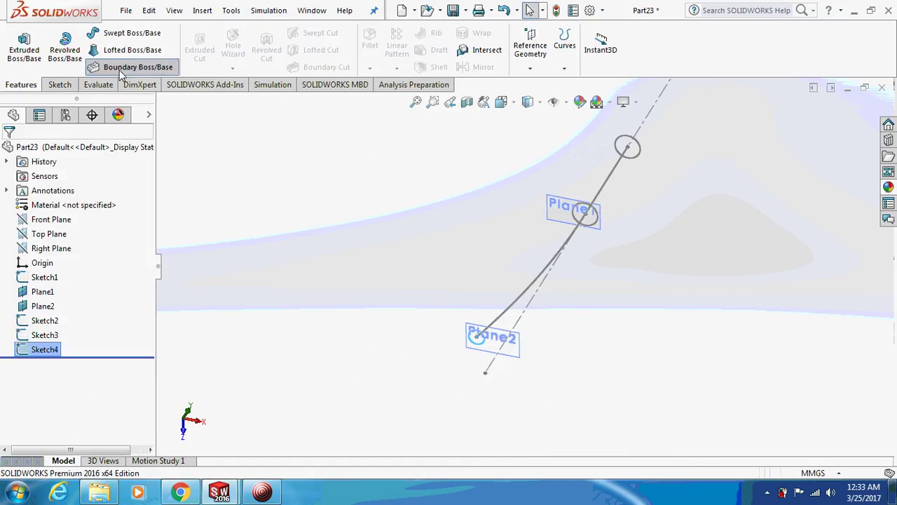
Blend Sketch4, Sketch3 and Sketch2 circles into the solid tapered leg, Boundary1.
click(95, 66)
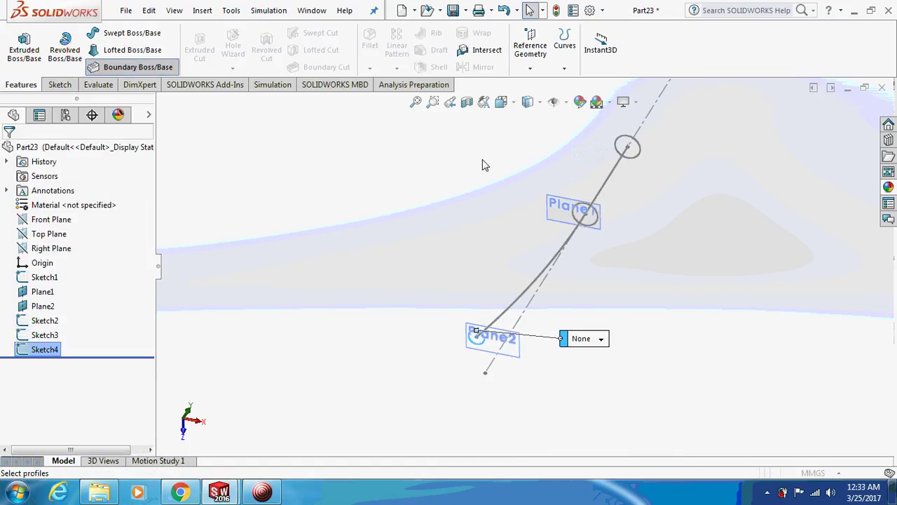
click(578, 218)
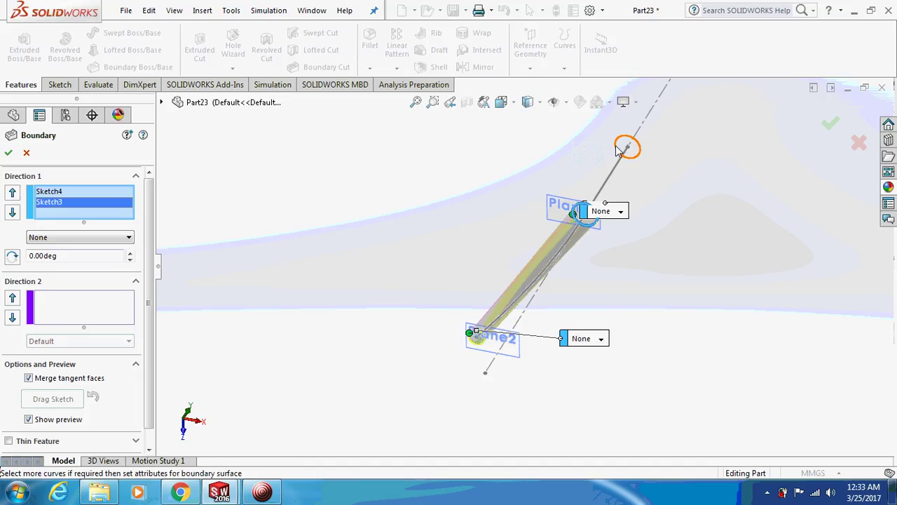
click(618, 151)
click(8, 152)
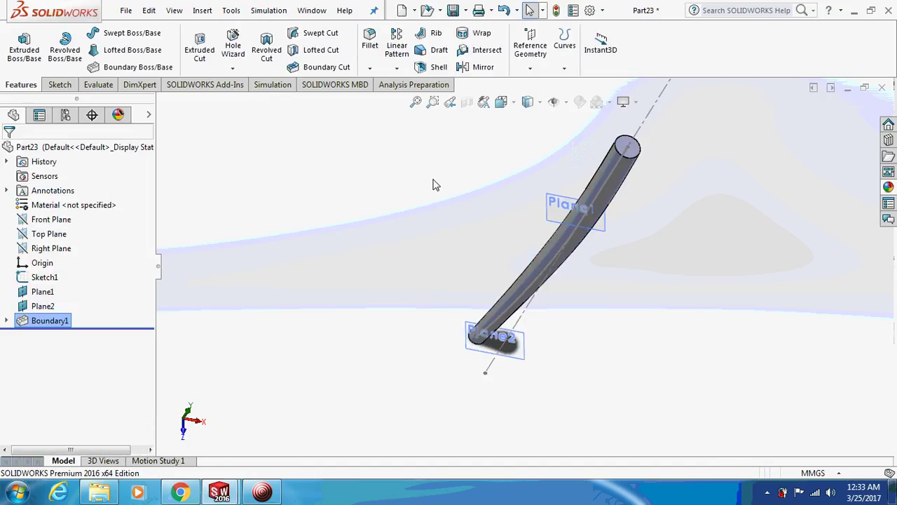
middle_drag(495, 171, 531, 188)
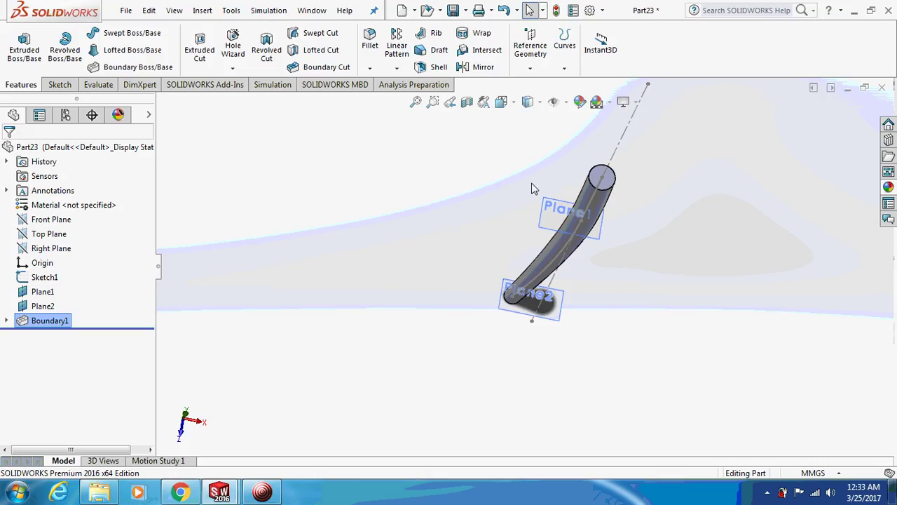
Sketch a Ø20 circle on the tube's top end face.
right_click(596, 179)
click(624, 133)
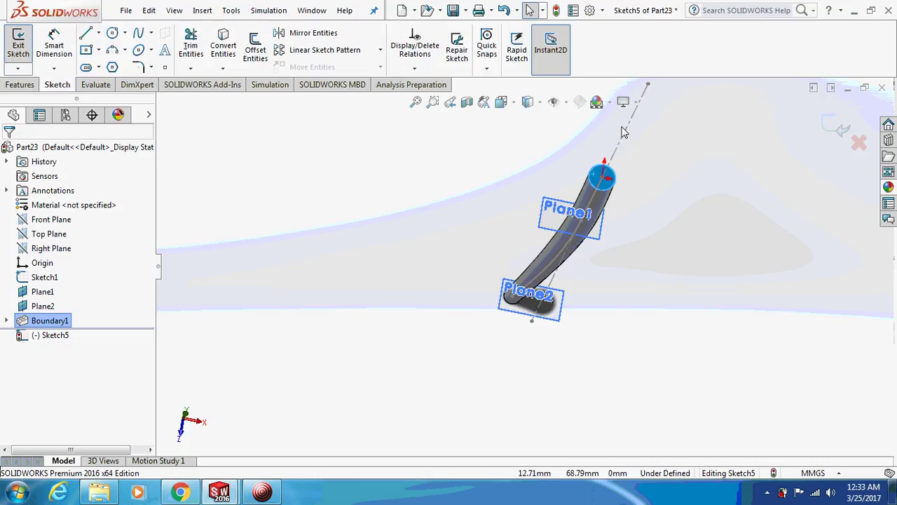
click(112, 33)
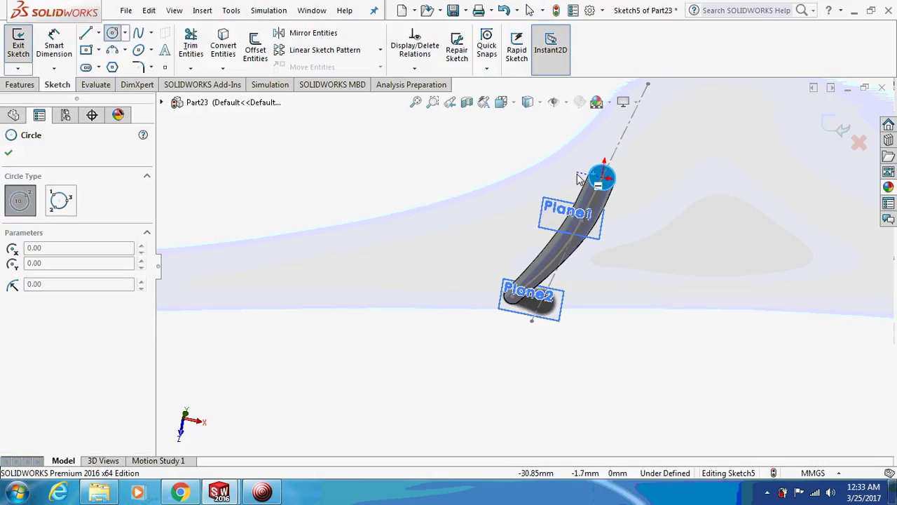
drag(603, 181, 615, 176)
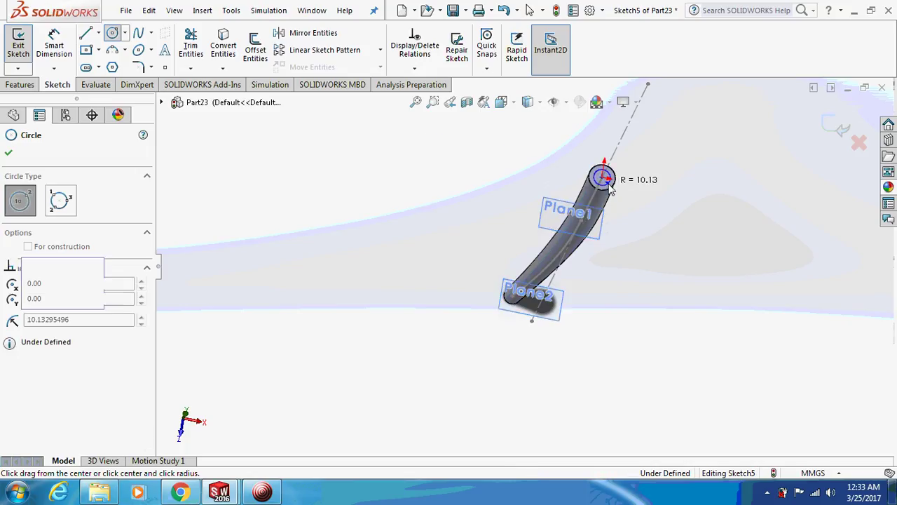
key(Escape)
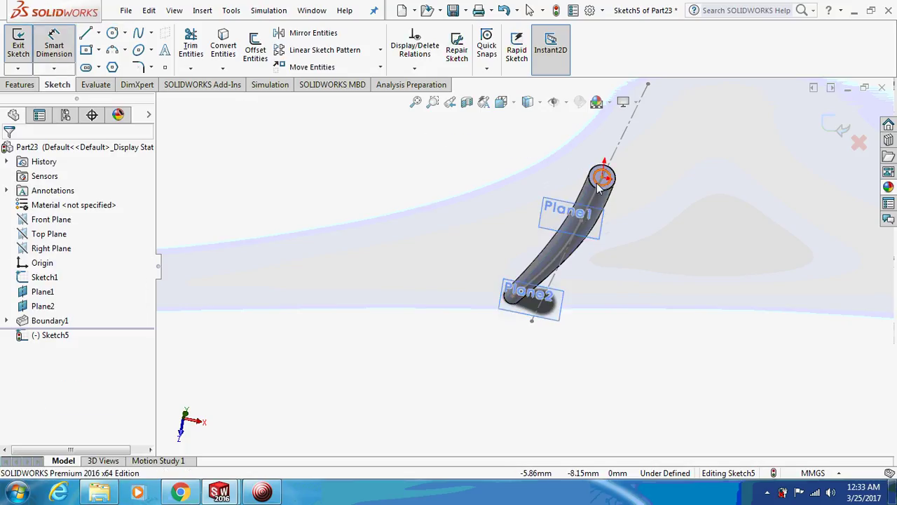
click(599, 183)
click(526, 180)
key(Return)
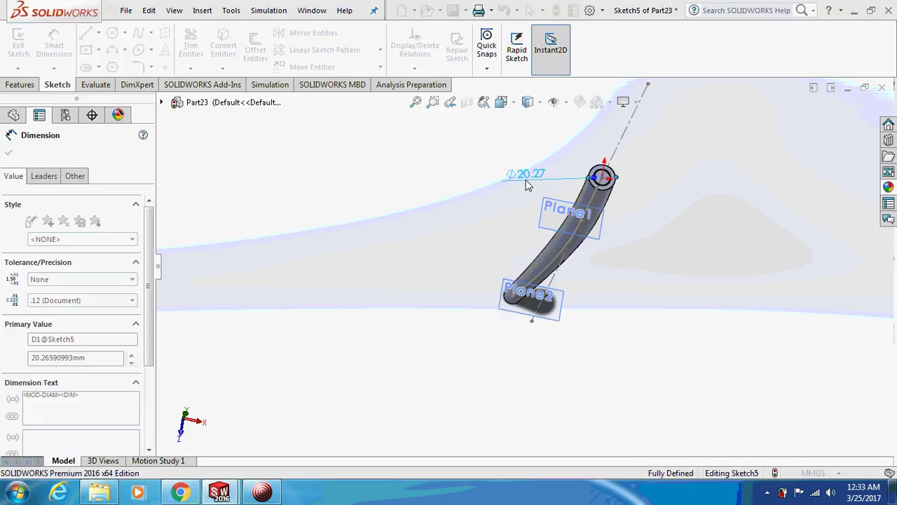
Extrude the Ø20 circle 20 mm into the peg Boss-Extrude1.
click(19, 85)
click(24, 46)
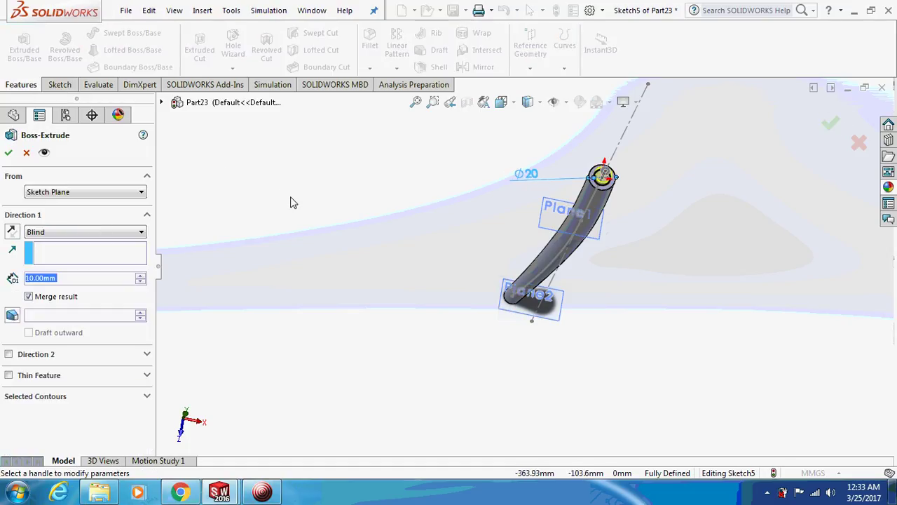
text(20)
key(Return)
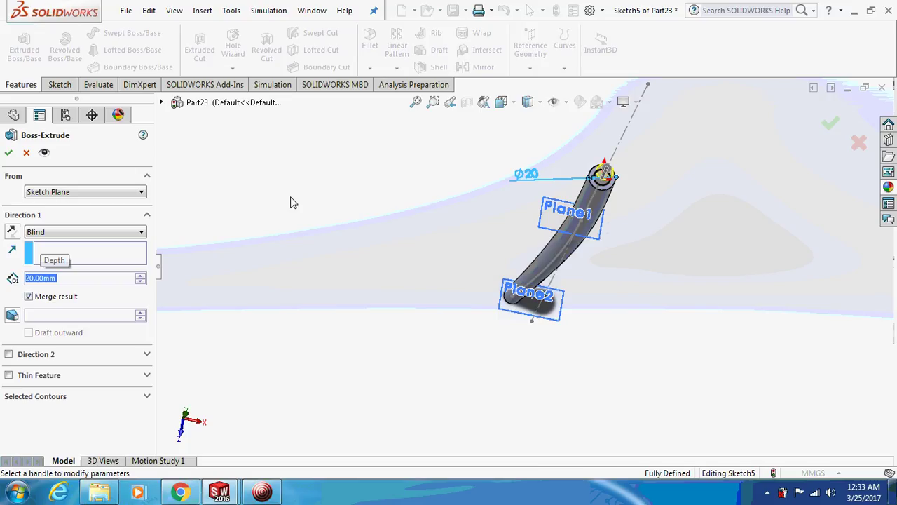
click(7, 154)
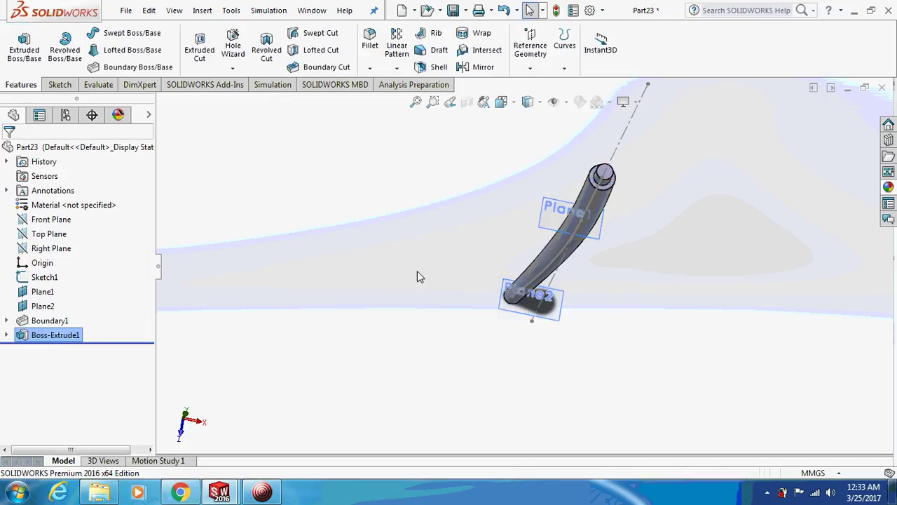
Chamfer the circular edge at the tube's lower end by 3 mm.
middle_drag(257, 293, 400, 354)
scroll(453, 357, down, 5)
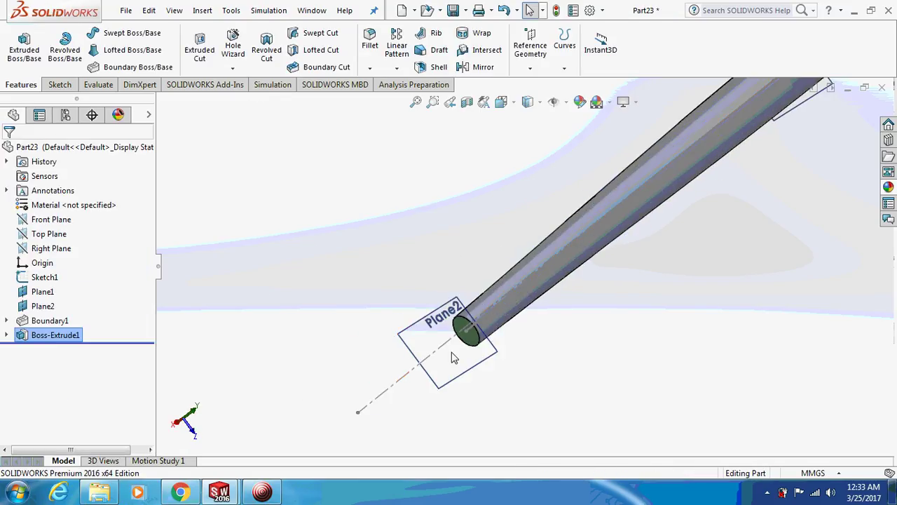
click(476, 340)
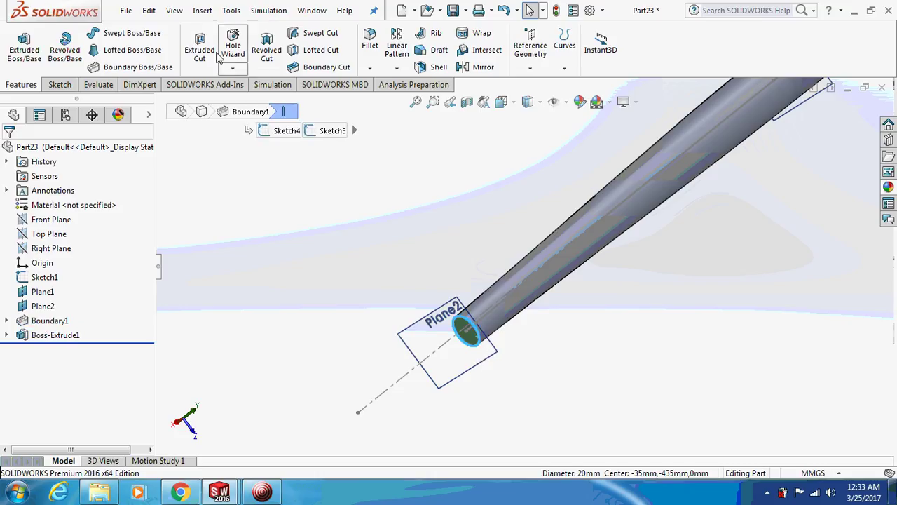
click(370, 68)
click(392, 100)
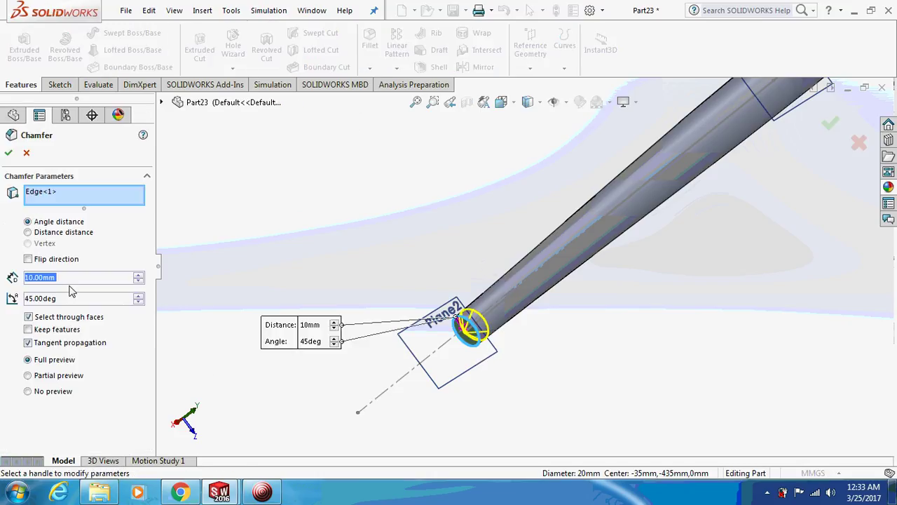
text(3)
key(Return)
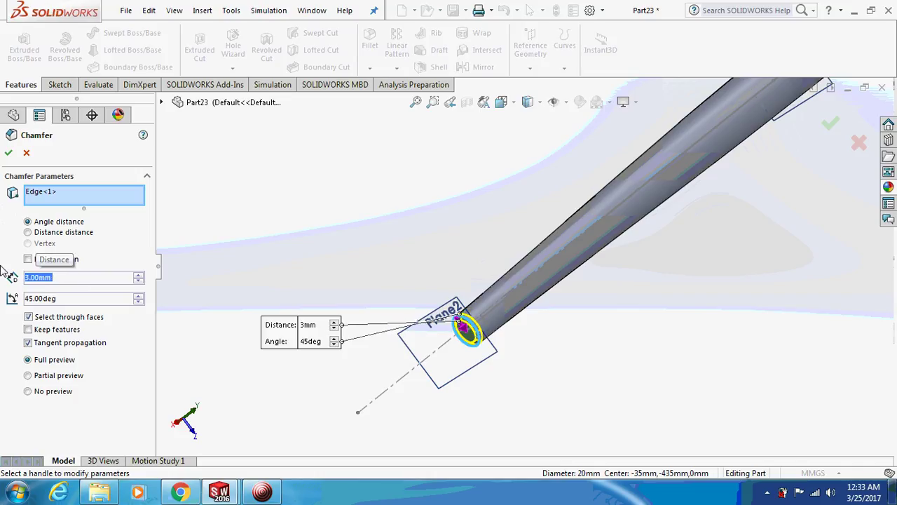
click(8, 153)
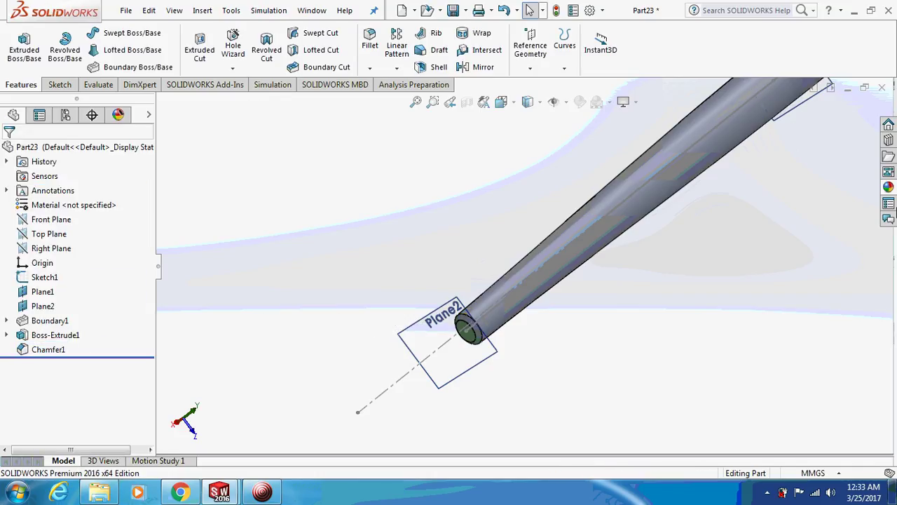
Apply a dark wood appearance to the whole leg part.
click(889, 187)
drag(743, 384, 633, 219)
click(639, 216)
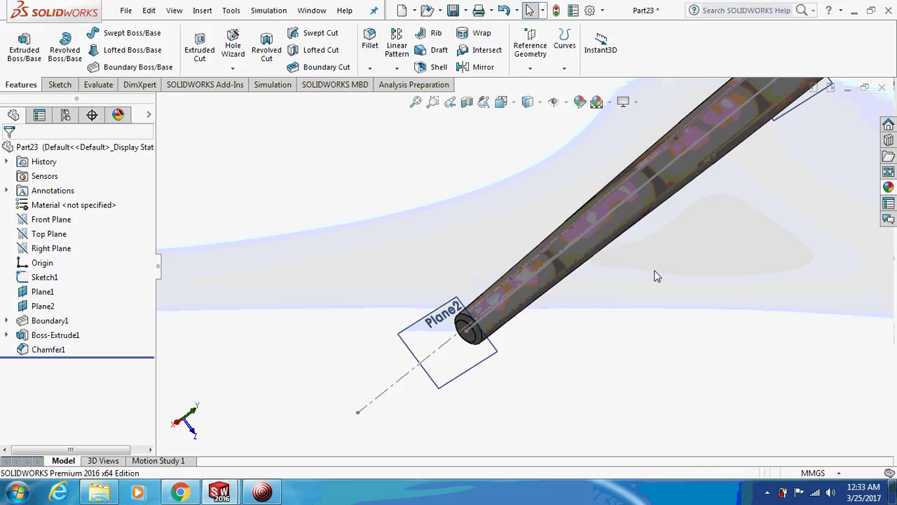
middle_drag(677, 290, 666, 251)
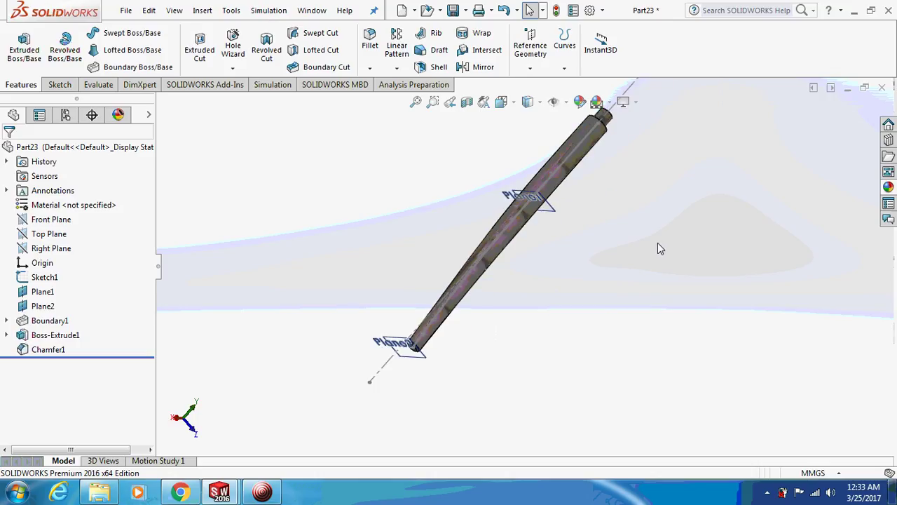
Save the leg part as 5 and close it.
key(ctrl+s)
text(stol1.SLDPRTo)
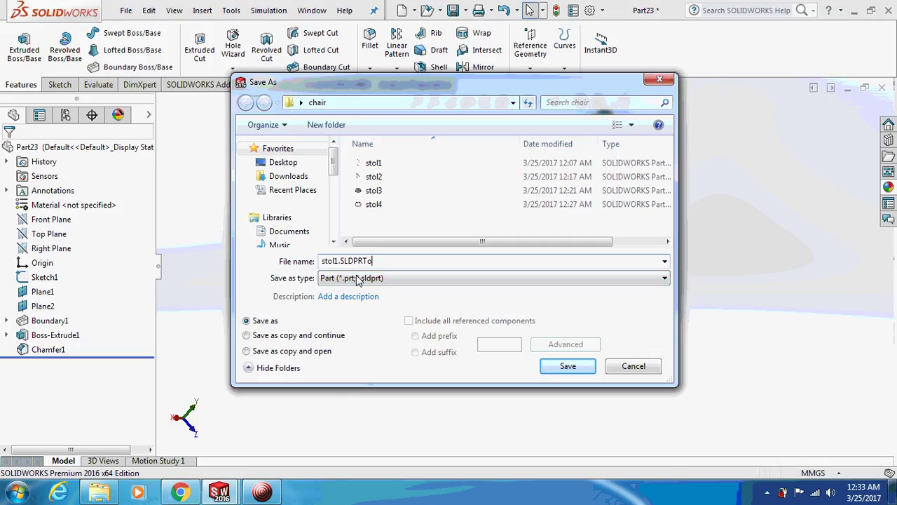
key(Return)
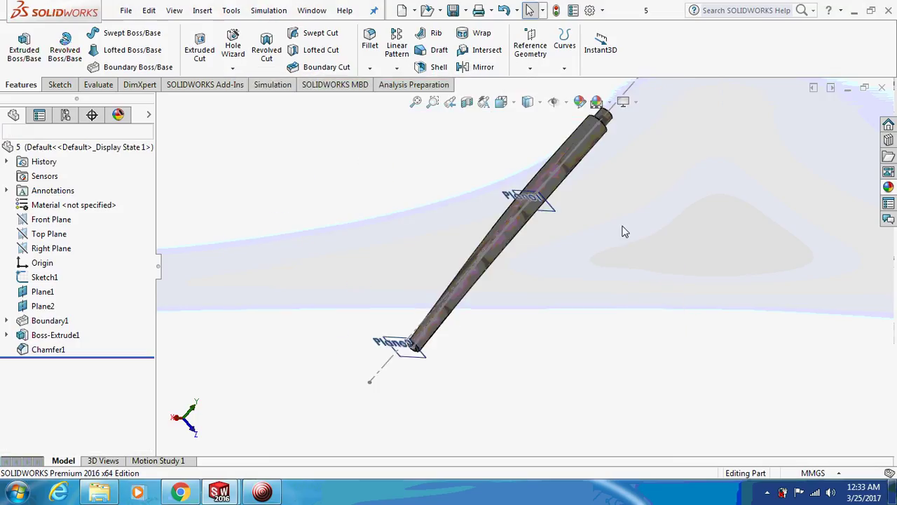
click(882, 87)
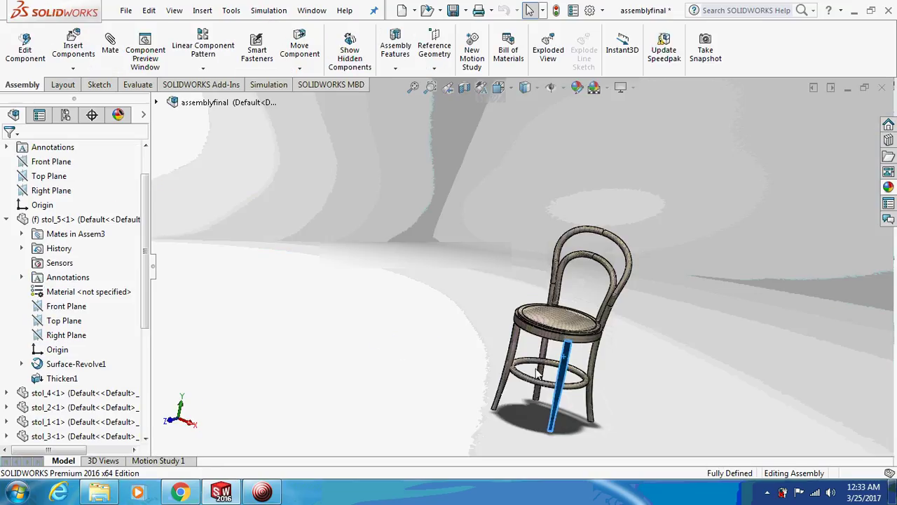
With the ring component selected, create a new part, Part24.
click(560, 382)
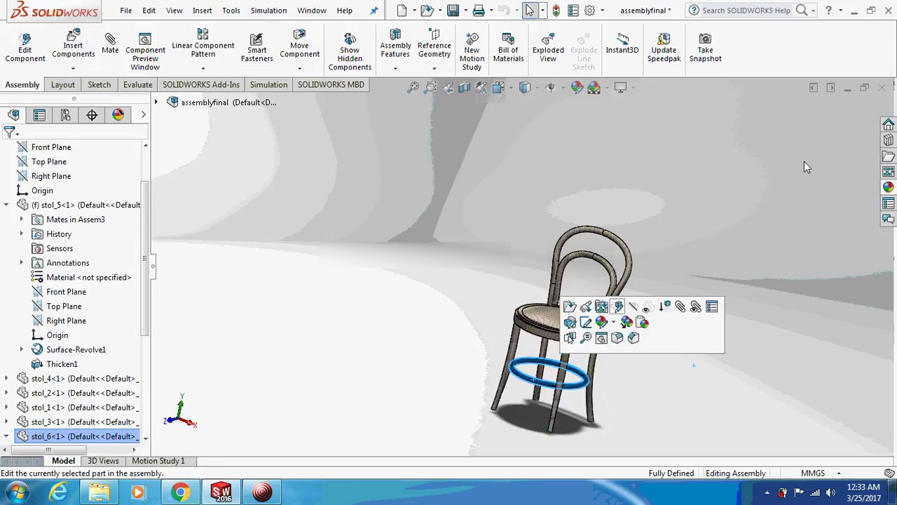
click(127, 10)
click(144, 30)
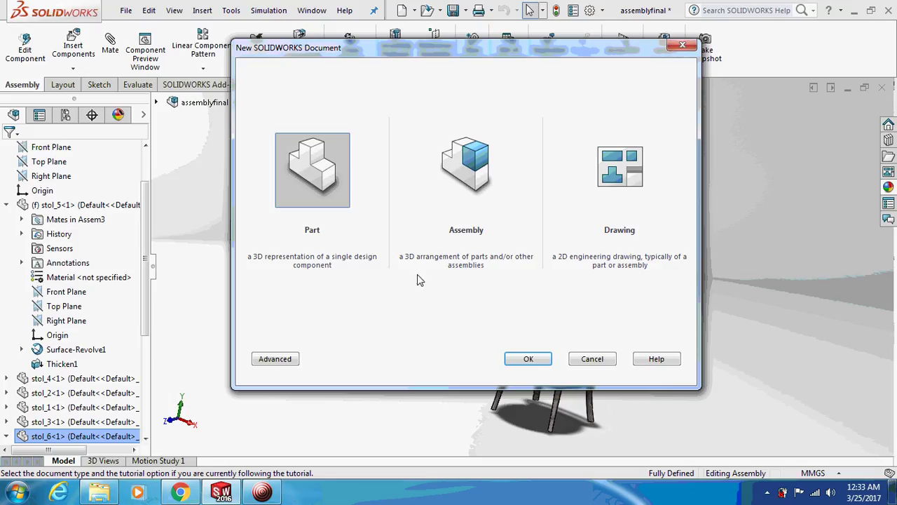
click(528, 358)
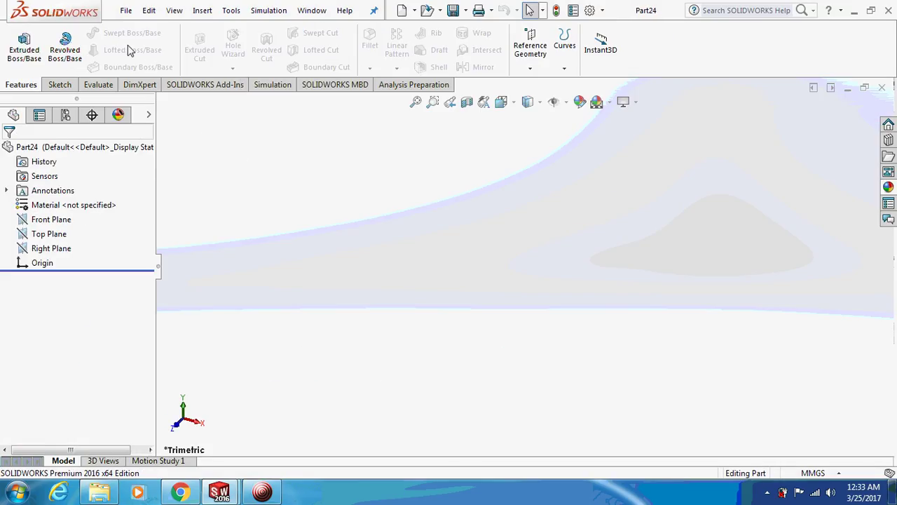
Sketch a Ø25 circle on the Front Plane to the right of the origin.
click(60, 85)
click(51, 219)
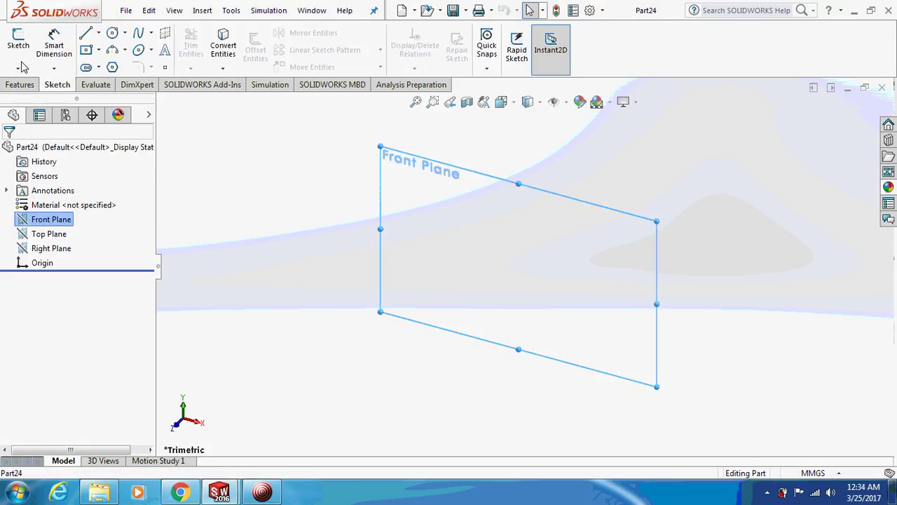
click(18, 44)
click(112, 34)
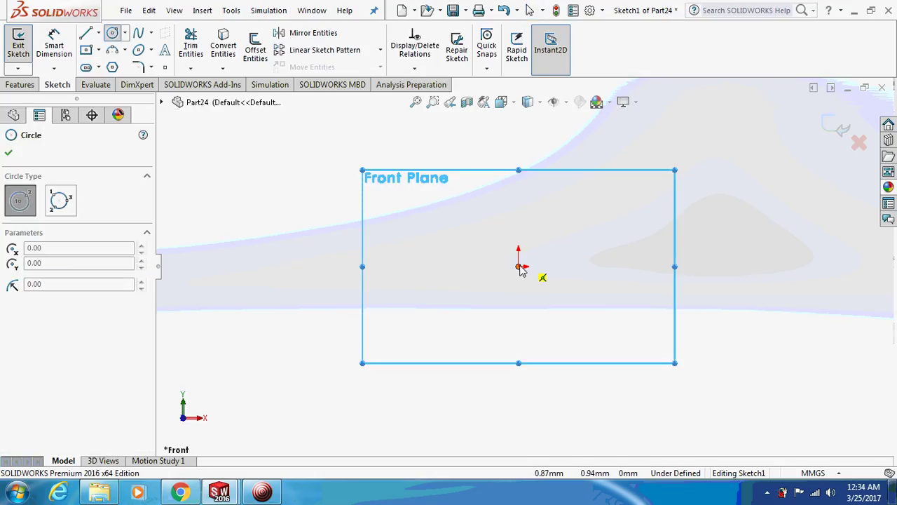
click(731, 267)
click(745, 268)
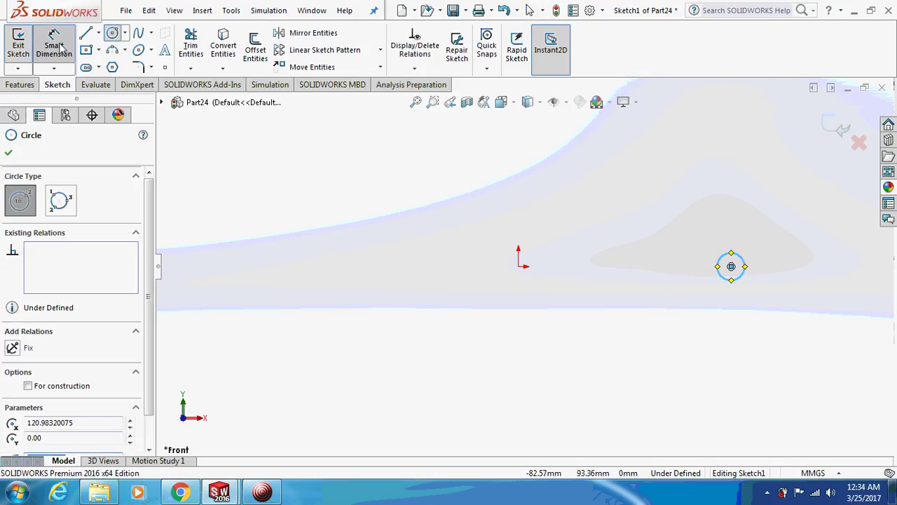
click(56, 46)
click(741, 257)
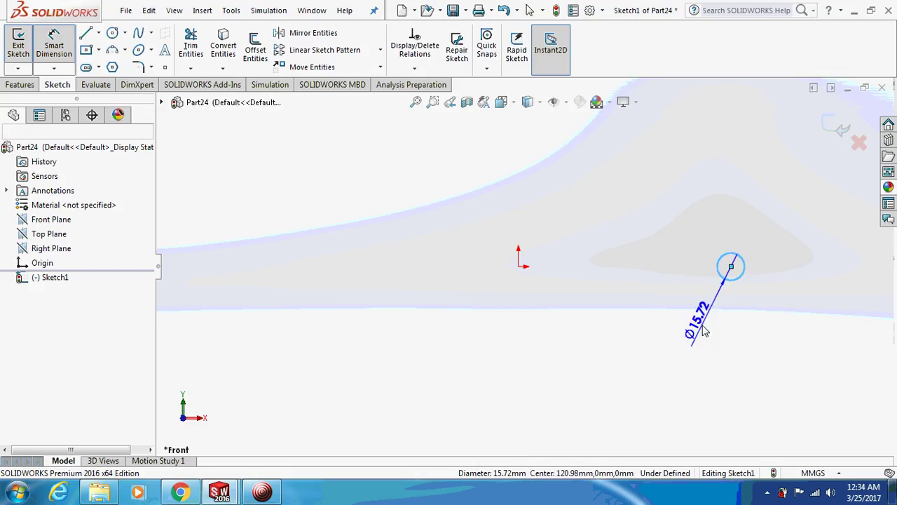
click(704, 331)
text(25)
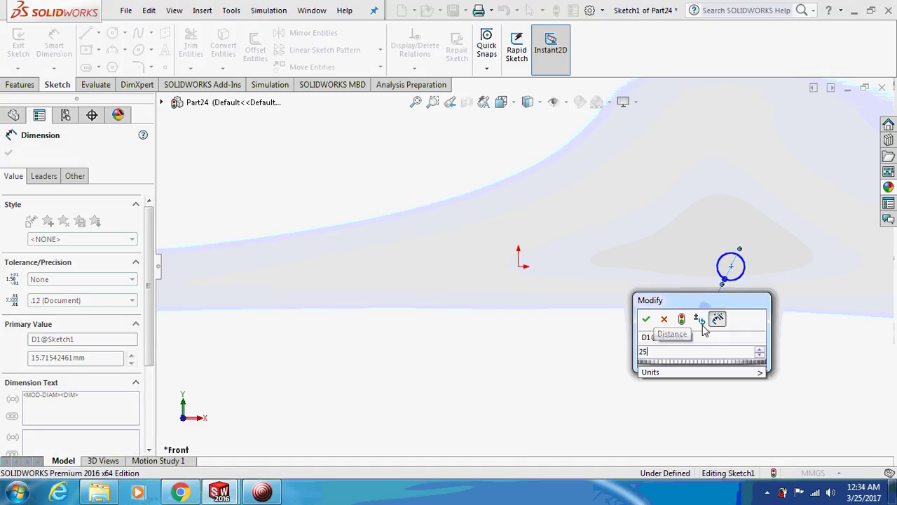
key(Return)
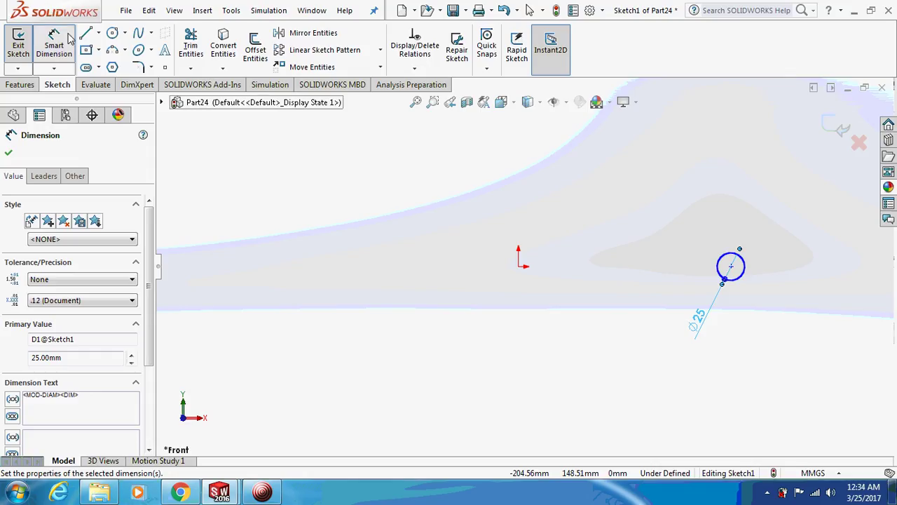
Add a vertical centerline through the origin, 175 mm from the circle centre.
click(98, 33)
click(121, 62)
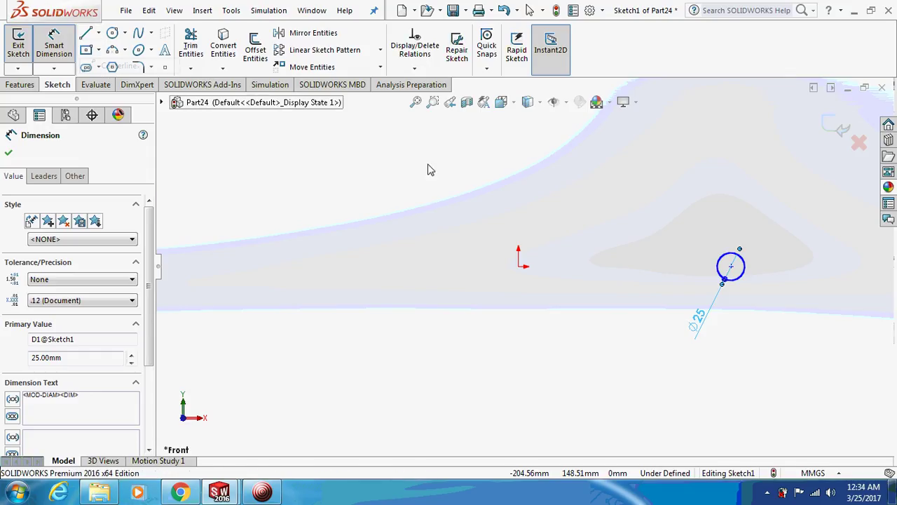
click(520, 167)
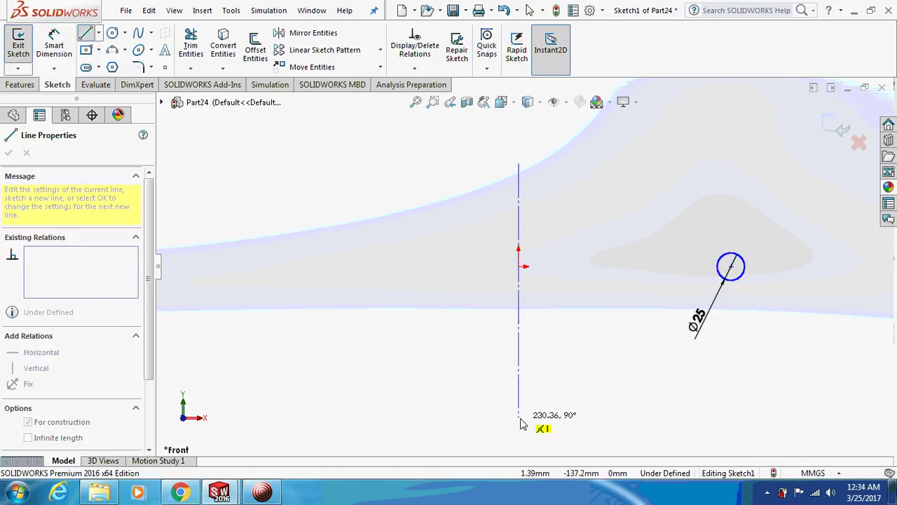
click(515, 415)
key(Escape)
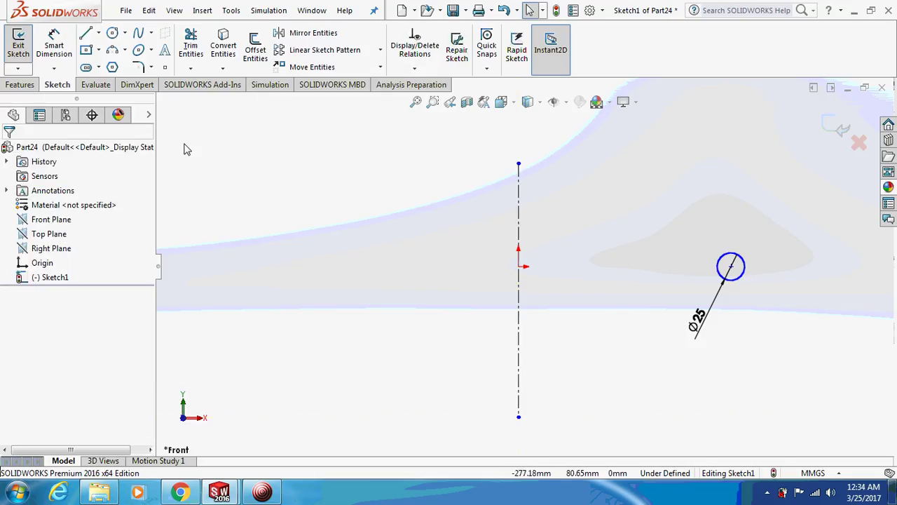
click(72, 59)
click(731, 267)
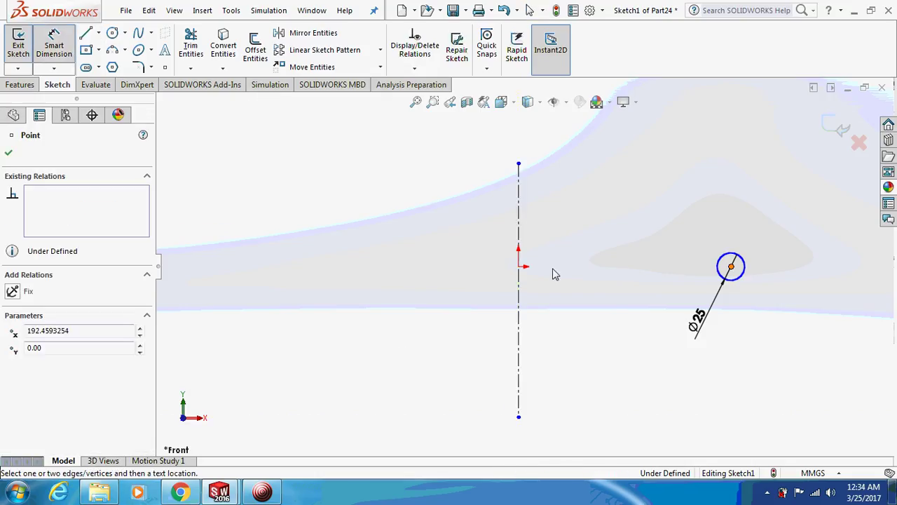
click(520, 240)
click(613, 310)
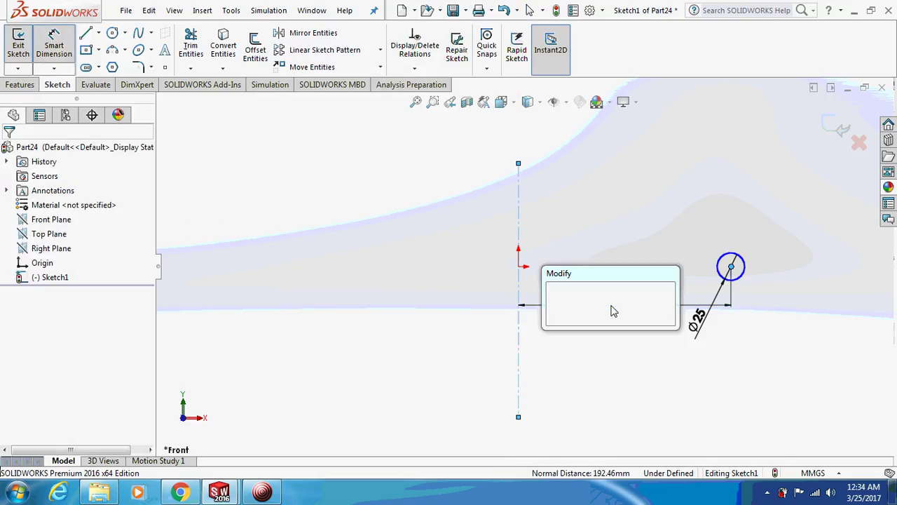
text(175)
key(Return)
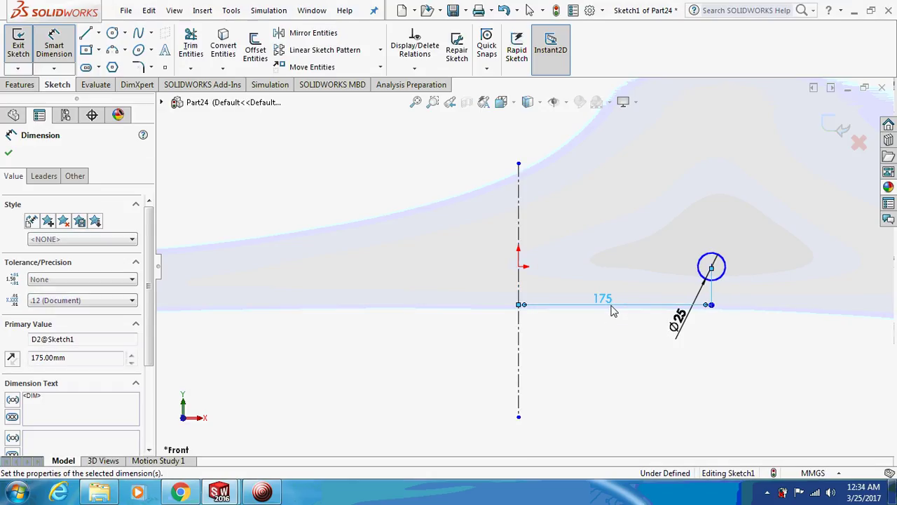
click(20, 84)
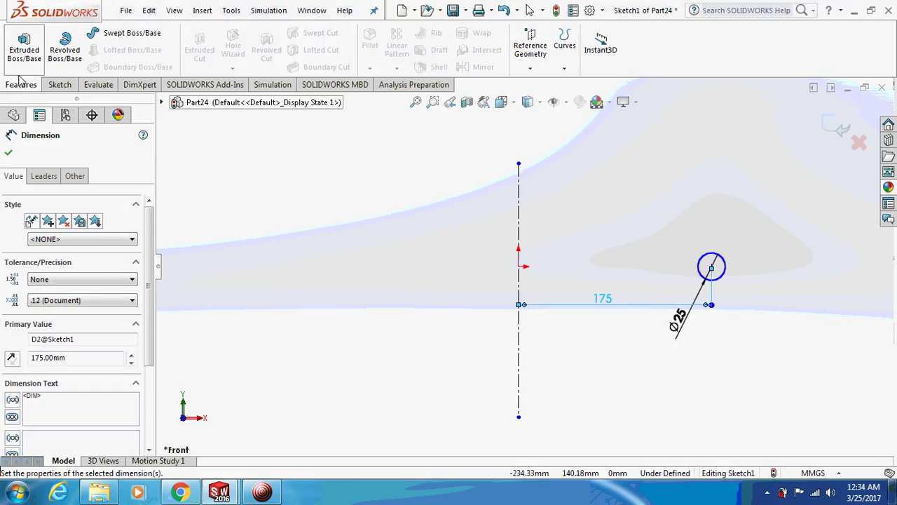
Revolve the circle 360° into a ring with the garage wall appearance.
click(65, 48)
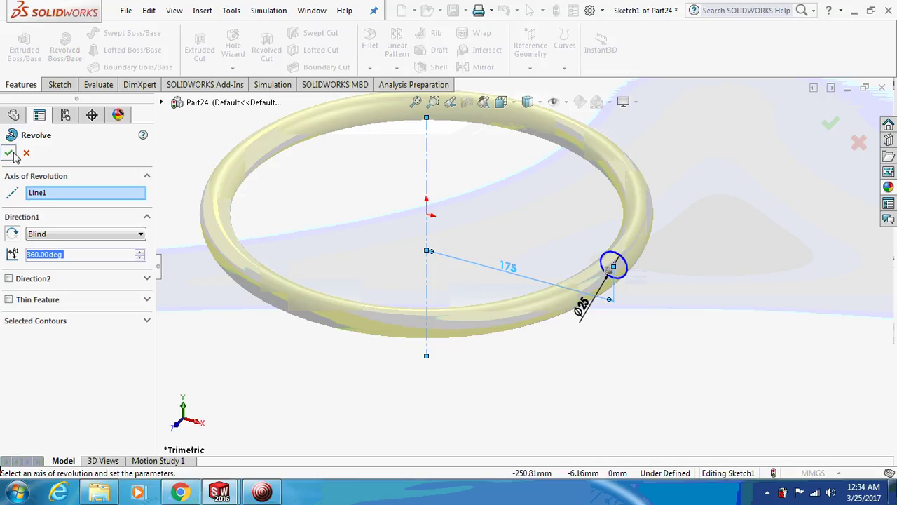
click(10, 153)
click(888, 186)
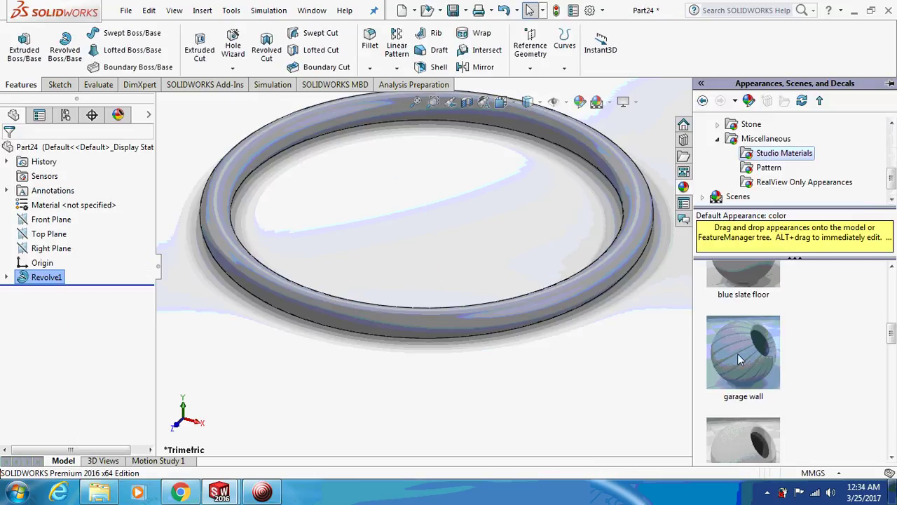
drag(737, 353, 593, 279)
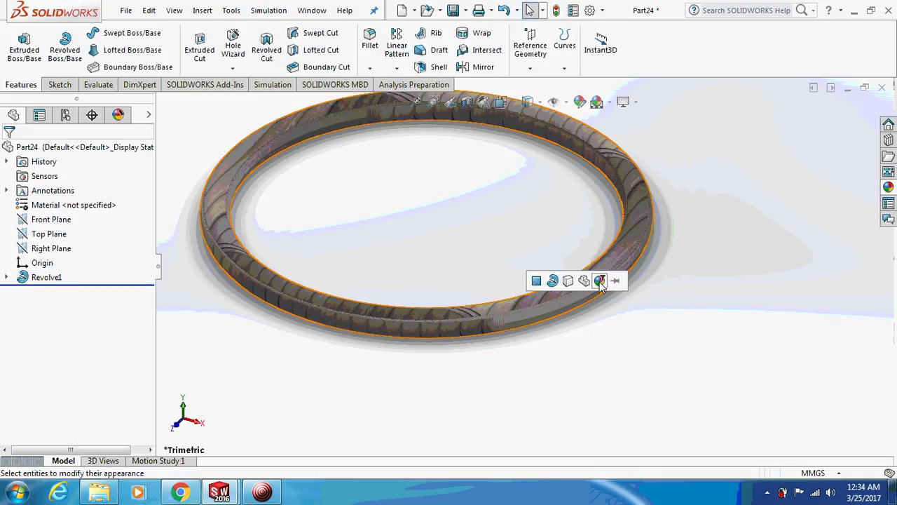
click(599, 280)
Save the ring part as stol5.
key(ctrl+s)
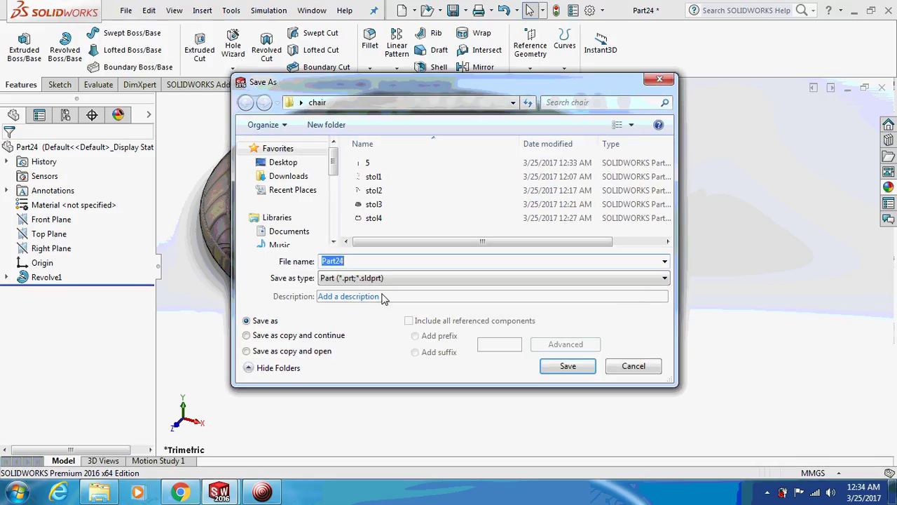
text(stol)
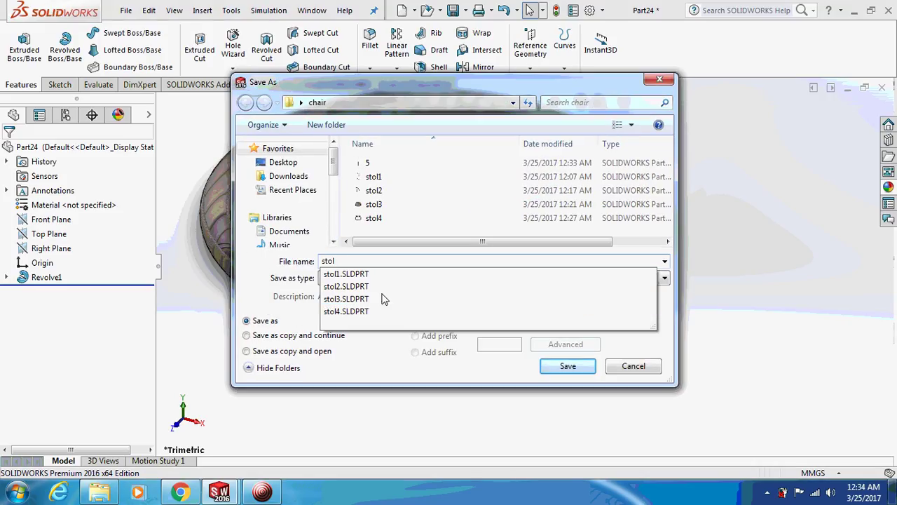
text(6)
key(BackSpace)
text(5)
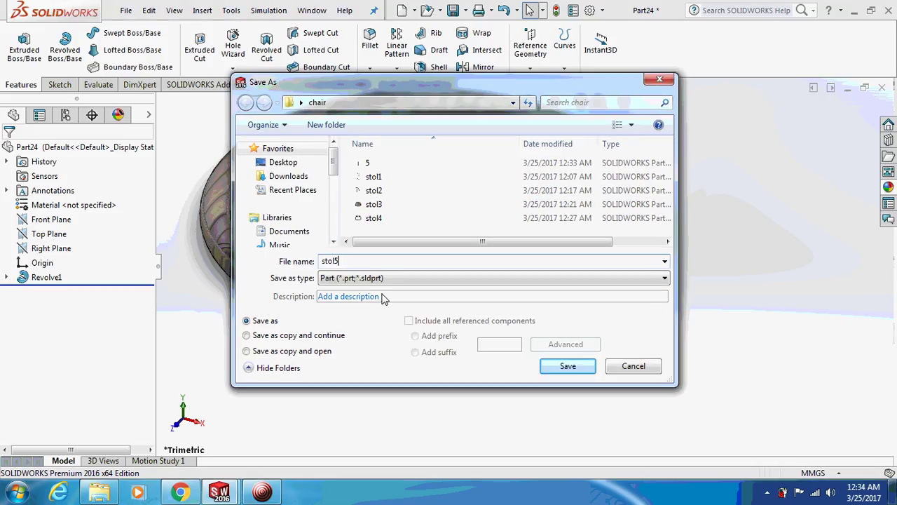
key(Return)
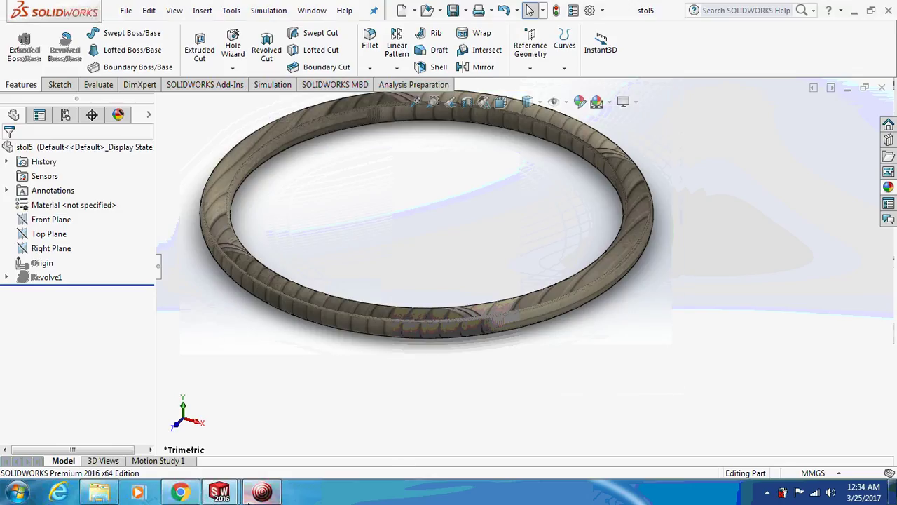
click(249, 495)
Create a new empty assembly document, Assem4, from the New SOLIDWORKS Document dialog.
click(184, 155)
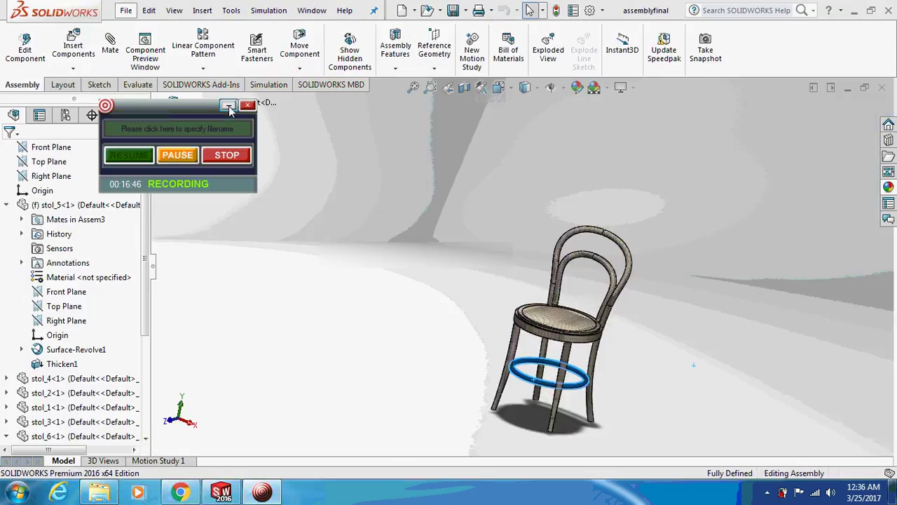
click(228, 105)
middle_drag(416, 258, 231, 154)
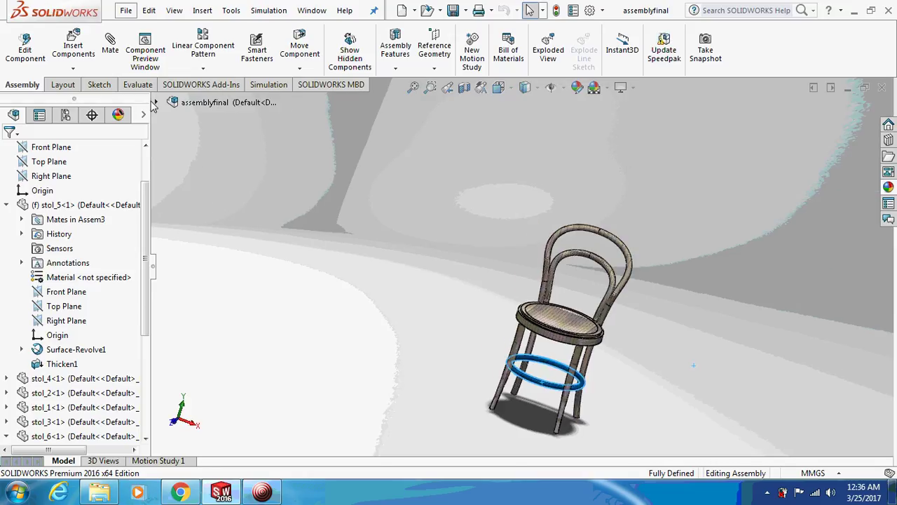
click(125, 11)
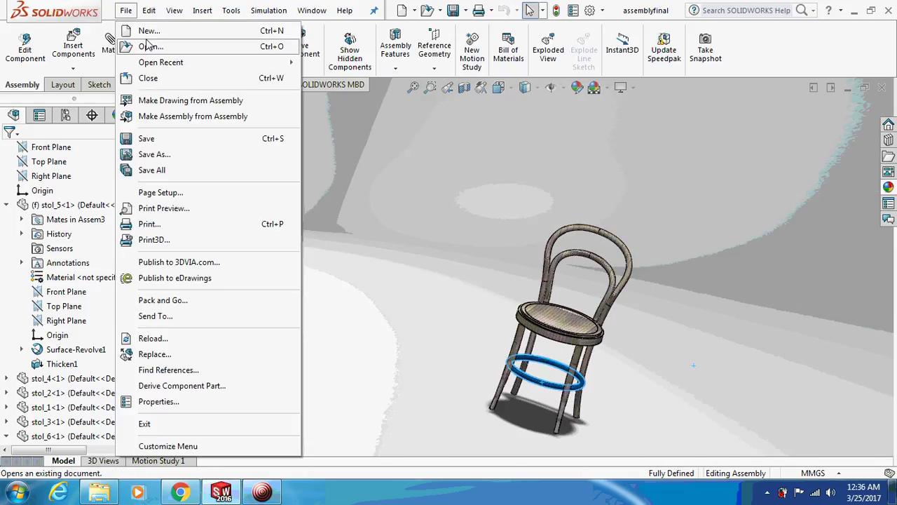
click(148, 30)
click(455, 158)
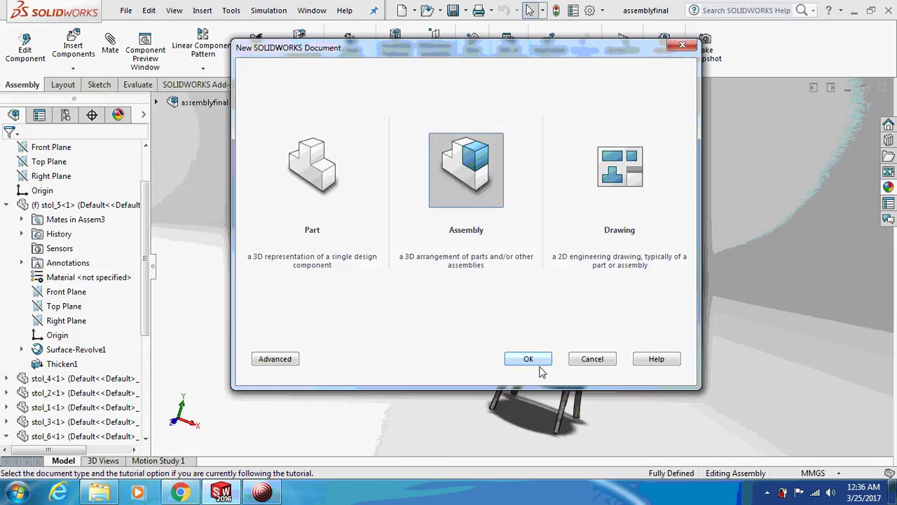
click(522, 359)
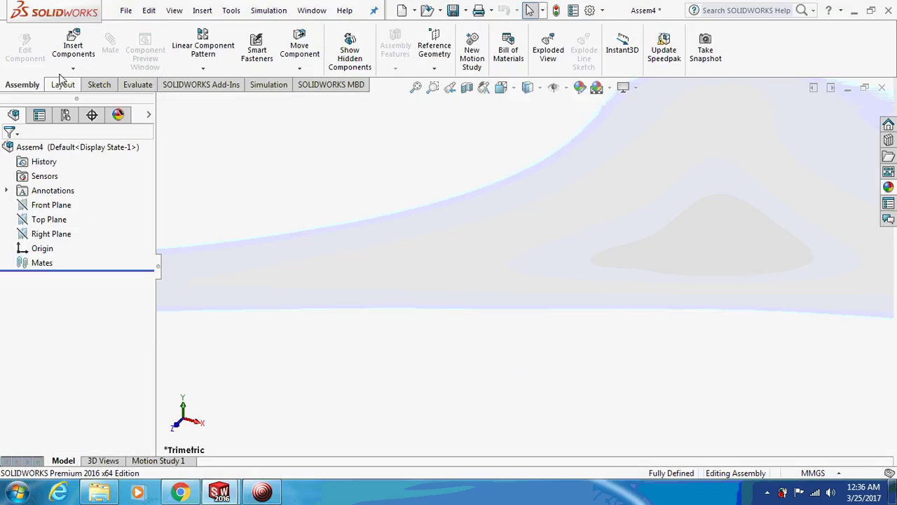
Browse to the stol4 ring part and place it fixed at the assembly origin.
click(68, 389)
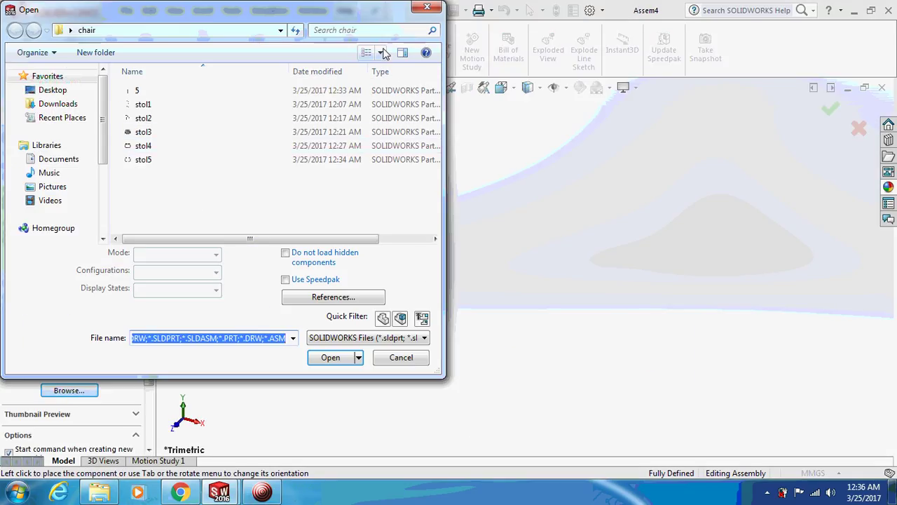
click(382, 54)
click(421, 16)
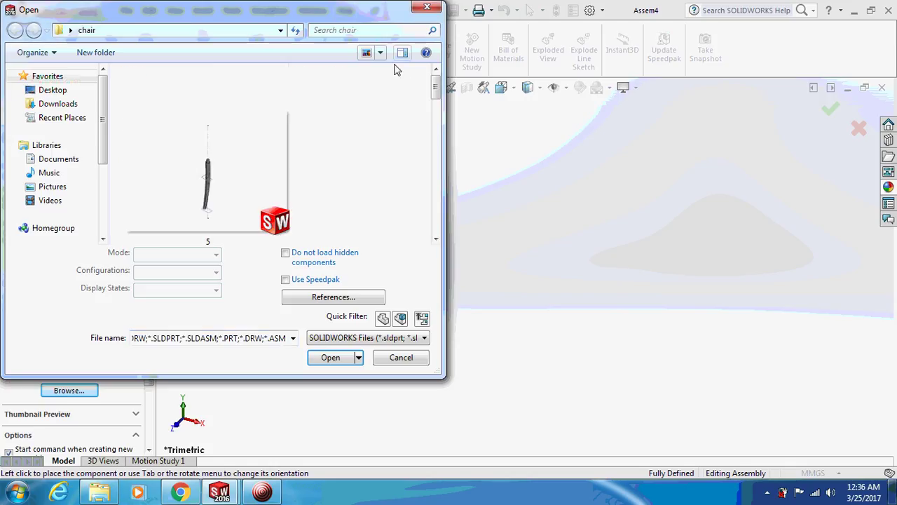
drag(437, 86, 437, 112)
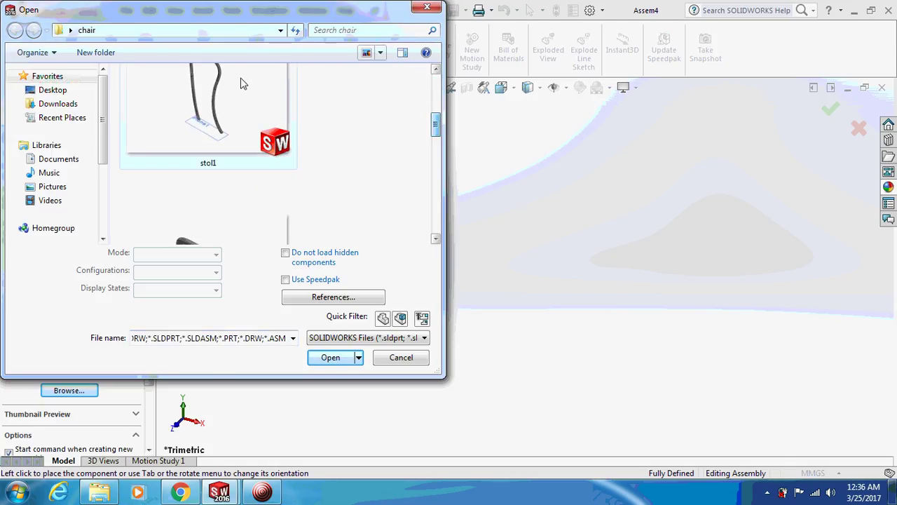
click(241, 103)
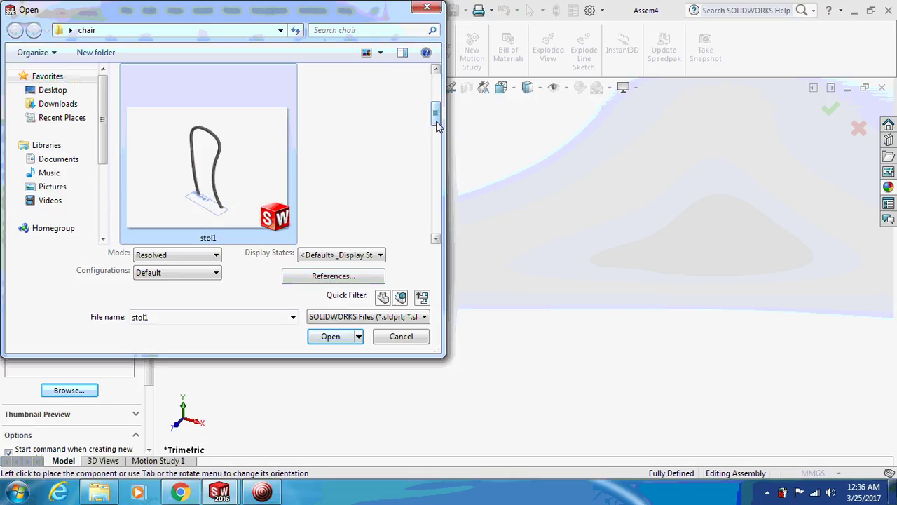
drag(437, 125, 443, 190)
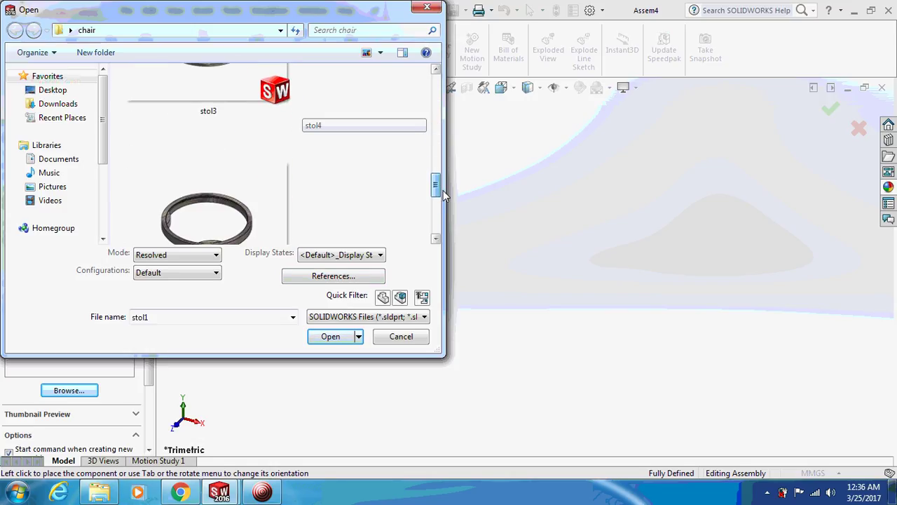
click(228, 203)
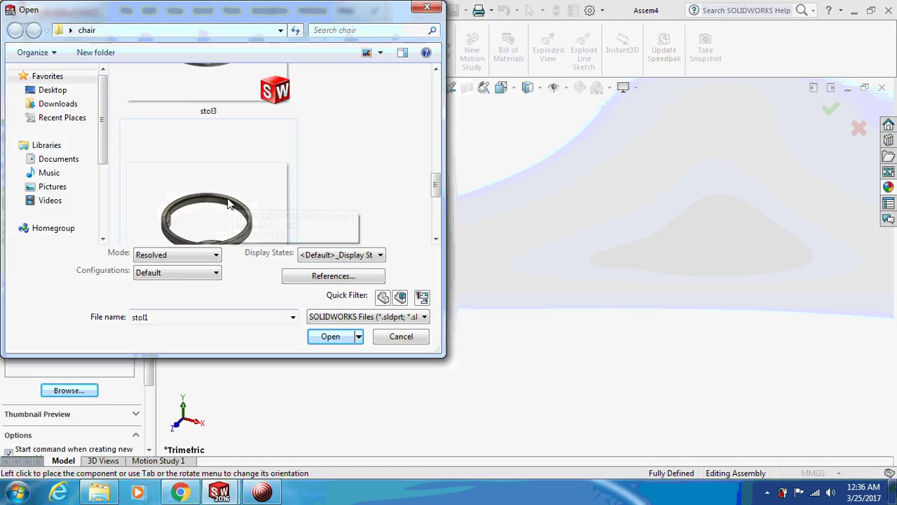
click(332, 343)
click(320, 280)
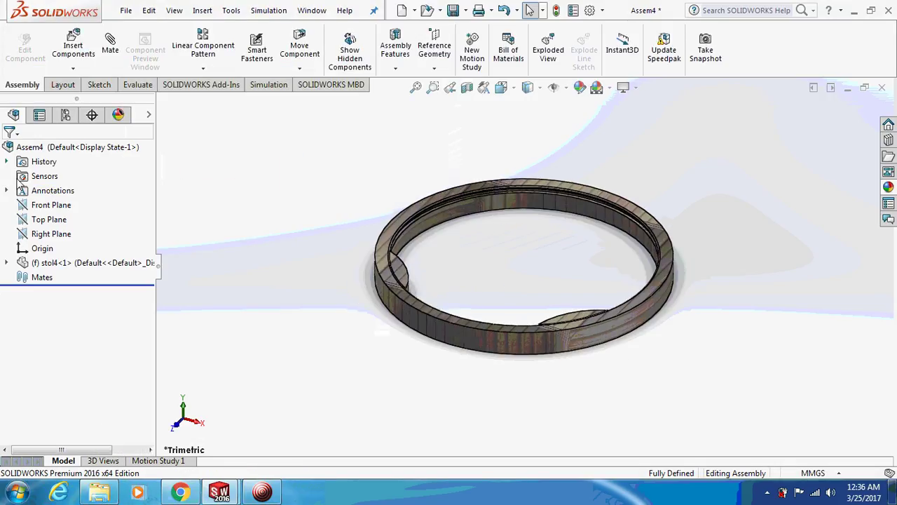
Insert the stol3 lid part and place it floating above the ring.
click(73, 68)
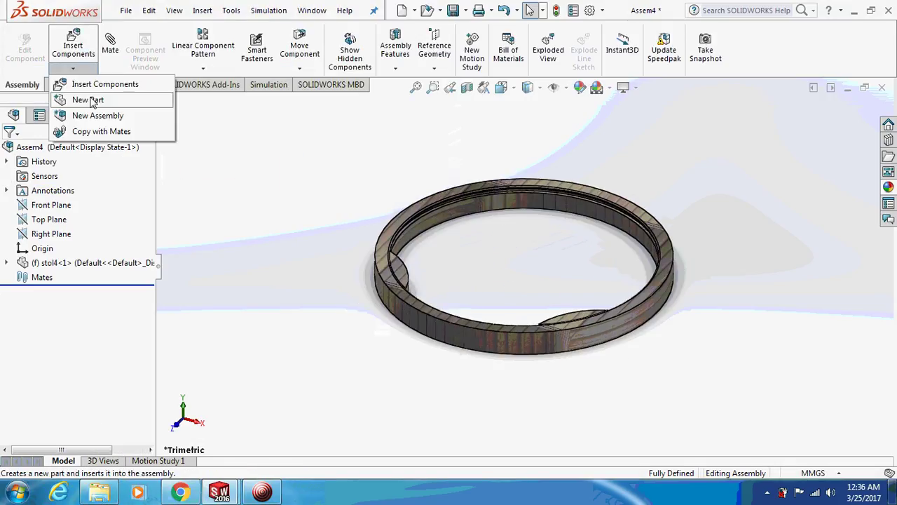
click(84, 84)
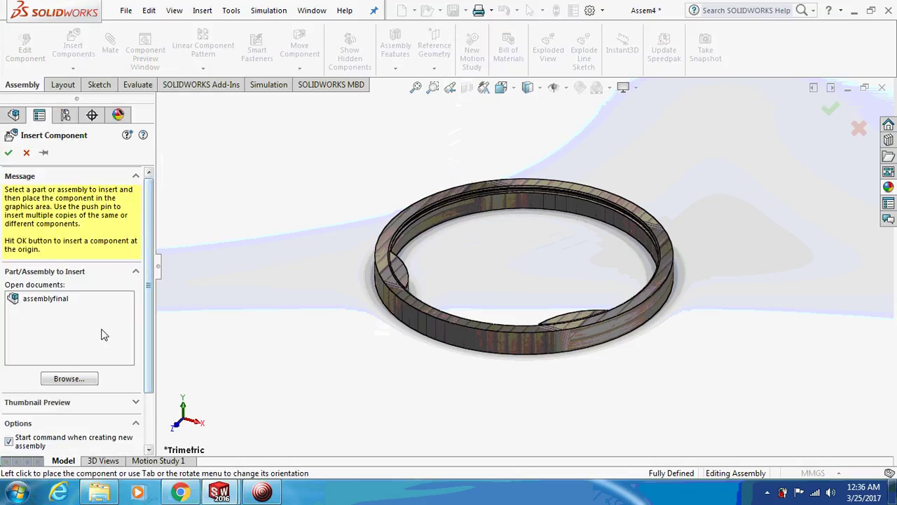
click(69, 379)
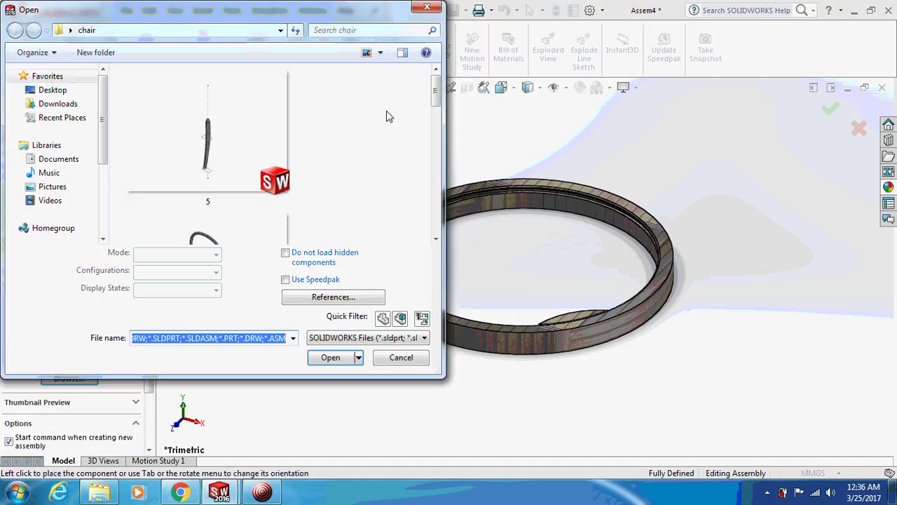
scroll(434, 101, down, 5)
click(220, 124)
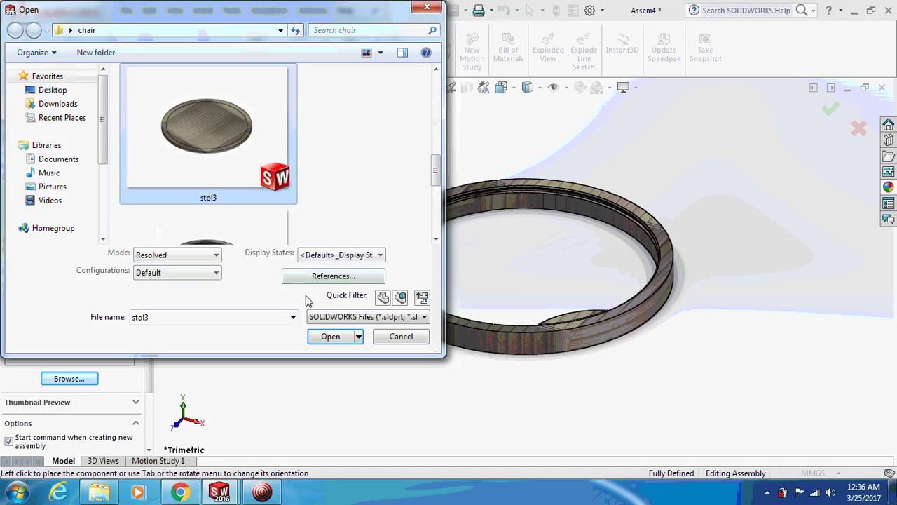
click(331, 337)
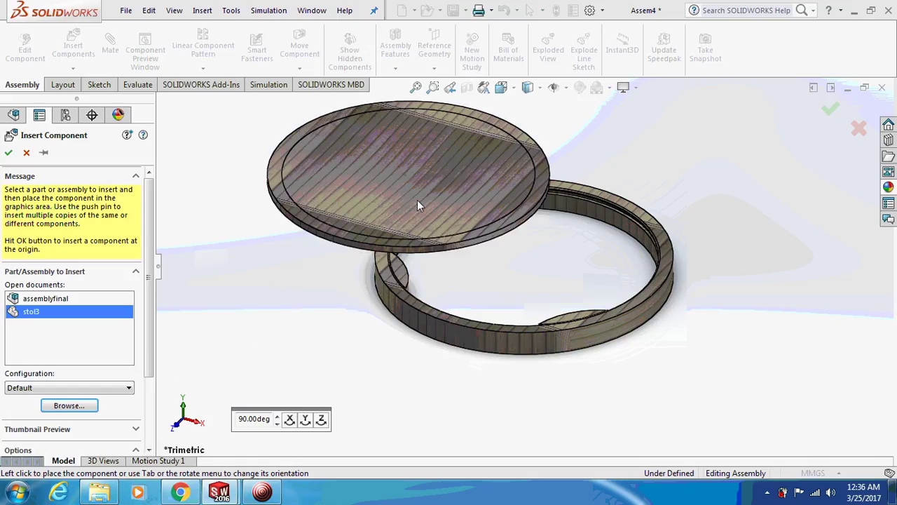
click(494, 200)
middle_drag(399, 312, 343, 268)
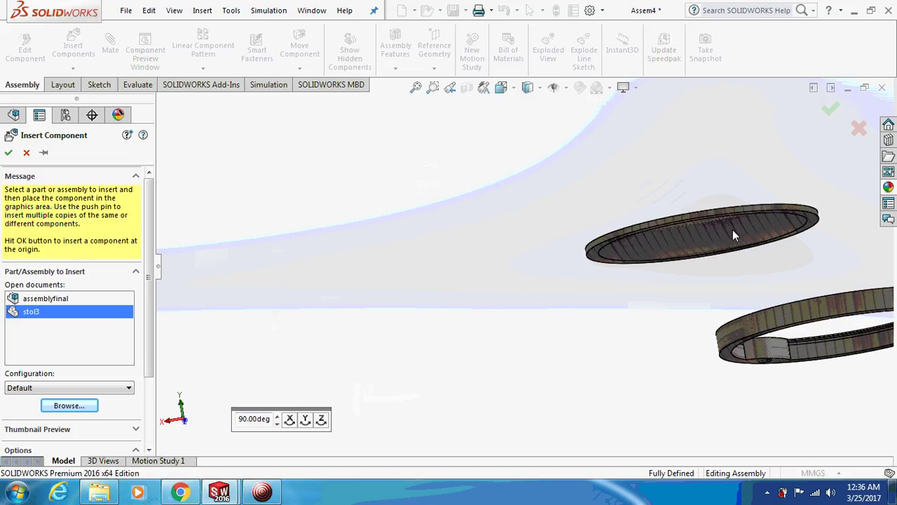
click(673, 241)
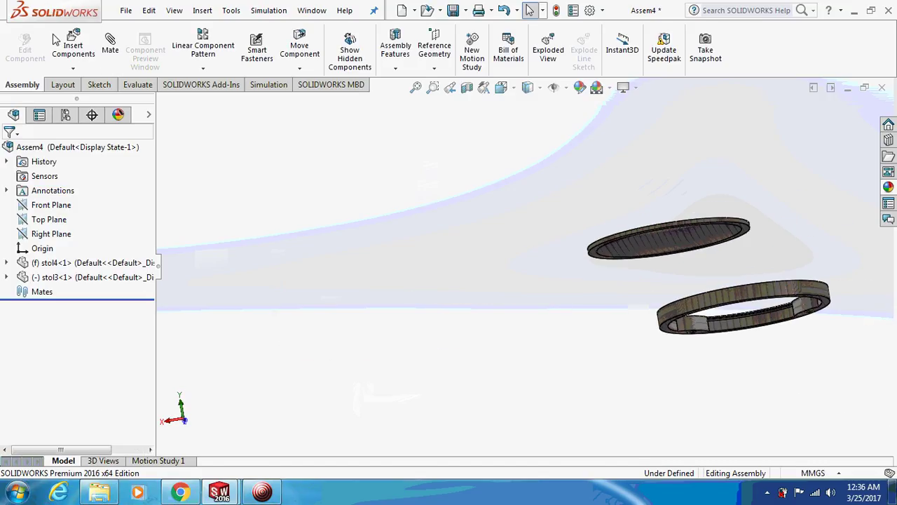
Mate the lid face coincident to the ring face with flipped alignment.
click(110, 46)
scroll(623, 228, down, 5)
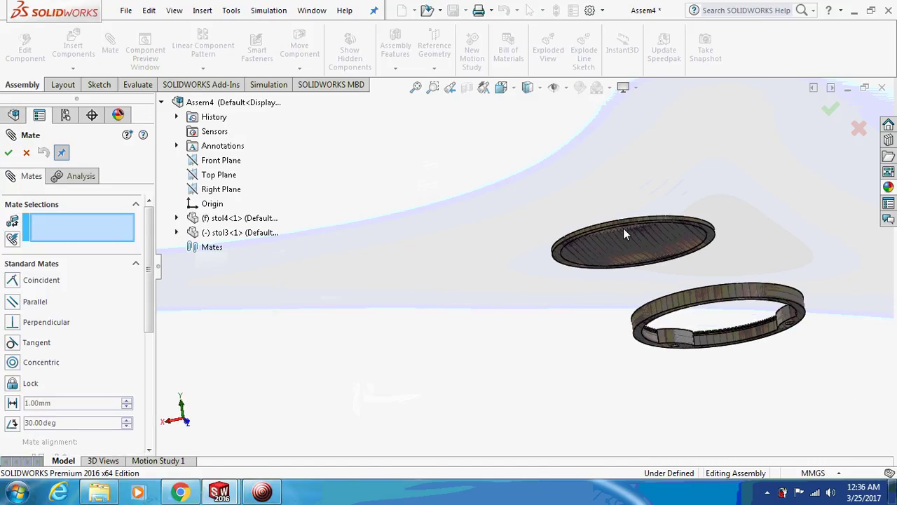
scroll(569, 230, up, 5)
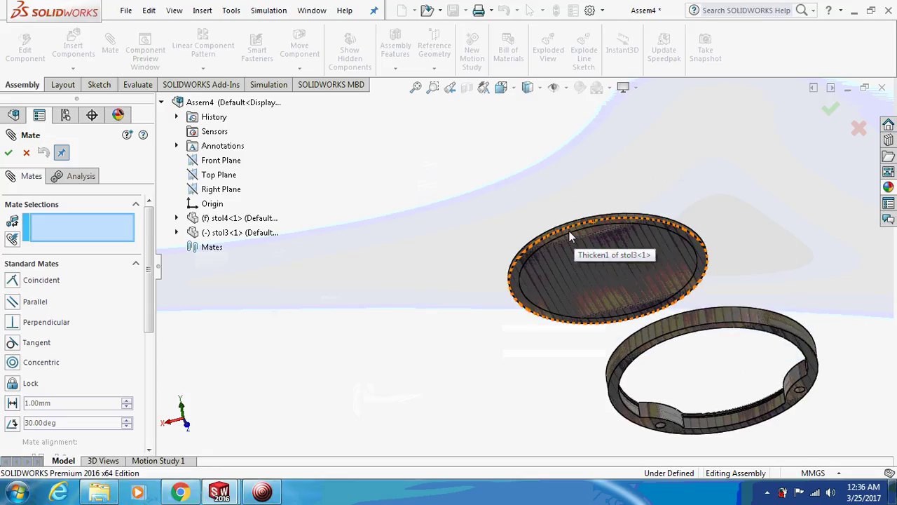
middle_drag(569, 230, 603, 365)
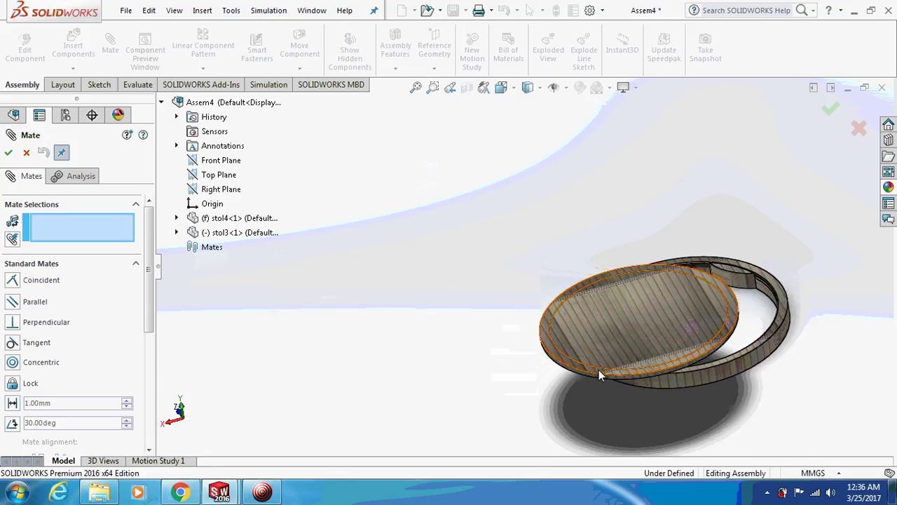
click(598, 369)
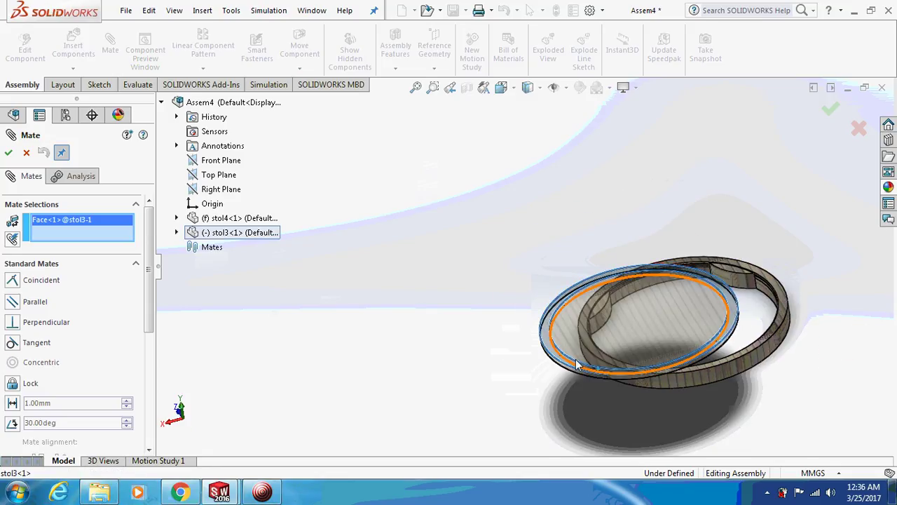
click(737, 263)
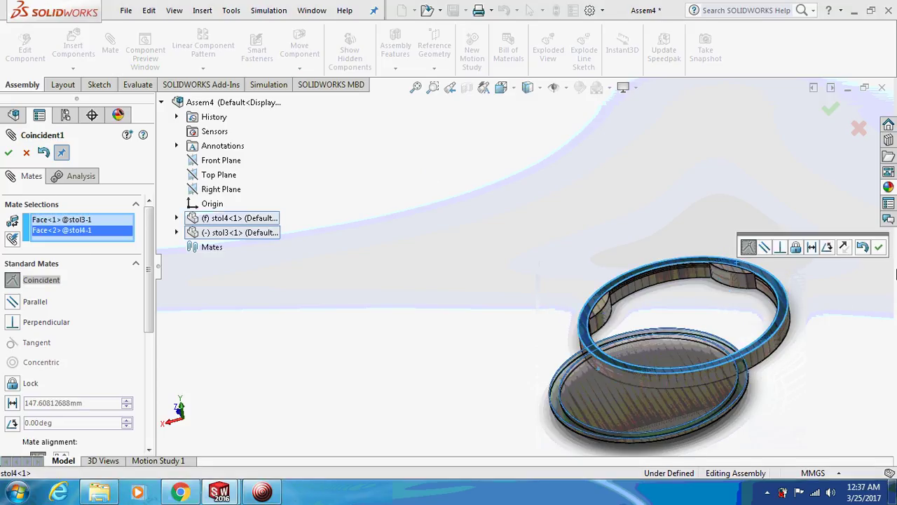
click(840, 251)
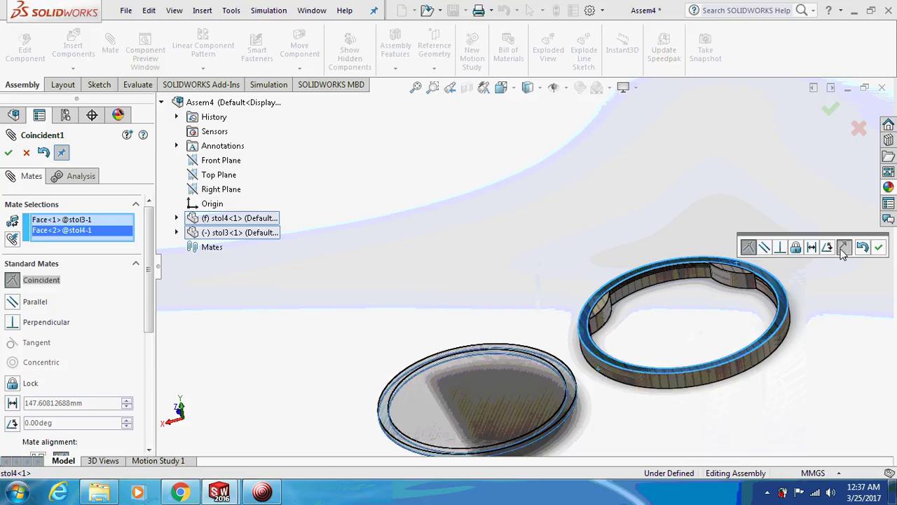
click(880, 249)
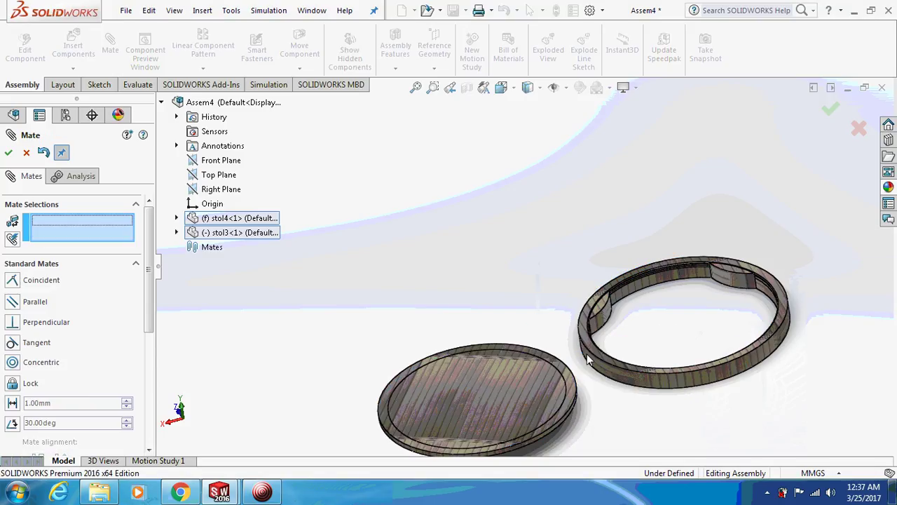
Make the lid's outer circular edge concentric with the ring's edge.
click(539, 354)
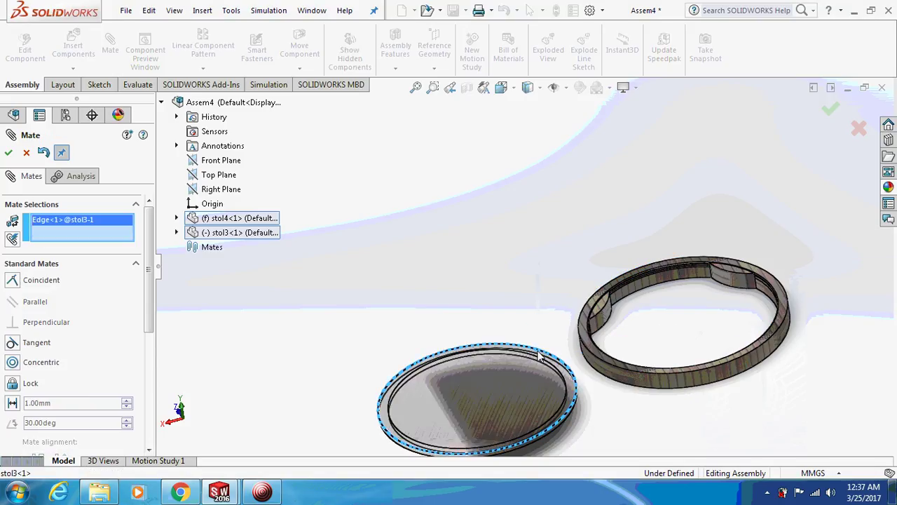
click(588, 295)
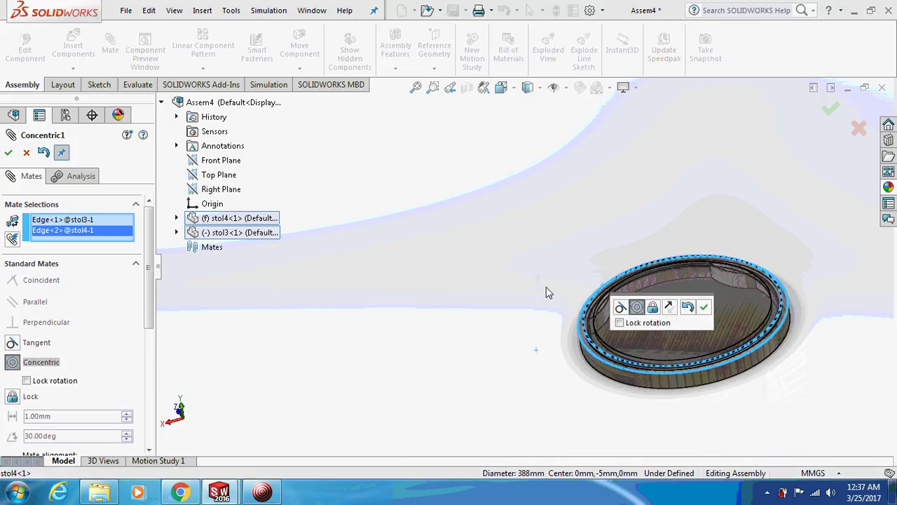
click(704, 306)
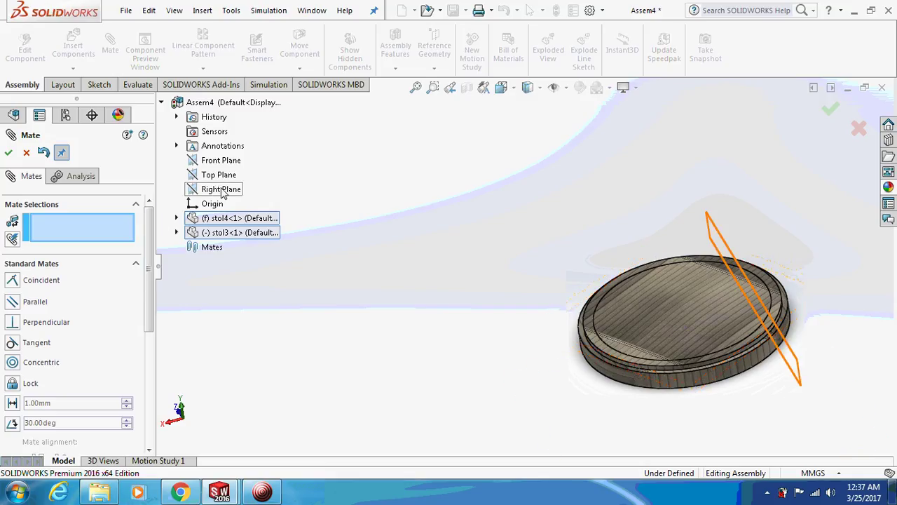
Mate the Front Planes of stol4 and stol3 coincident and close Mate.
click(177, 218)
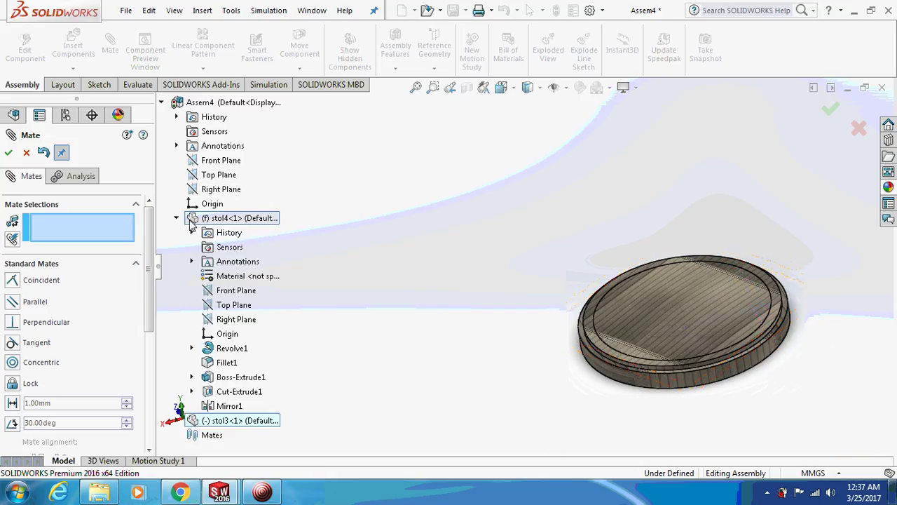
click(238, 290)
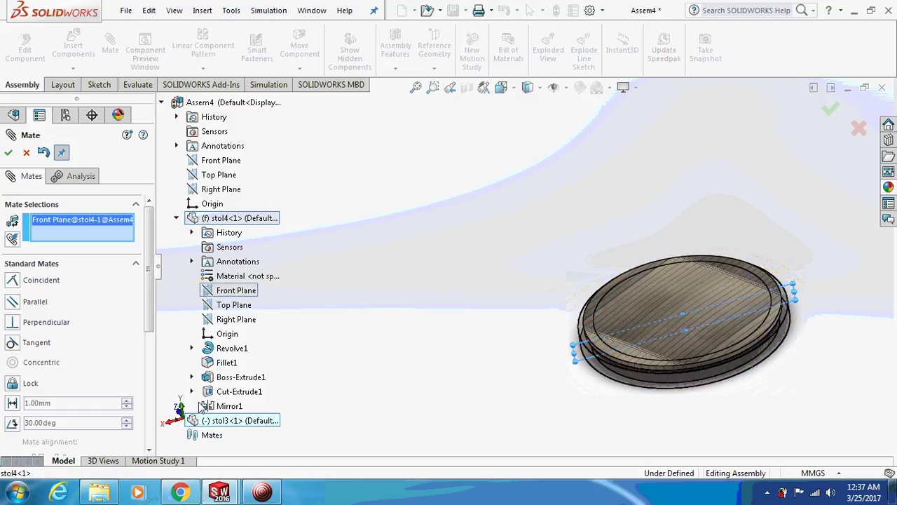
click(177, 421)
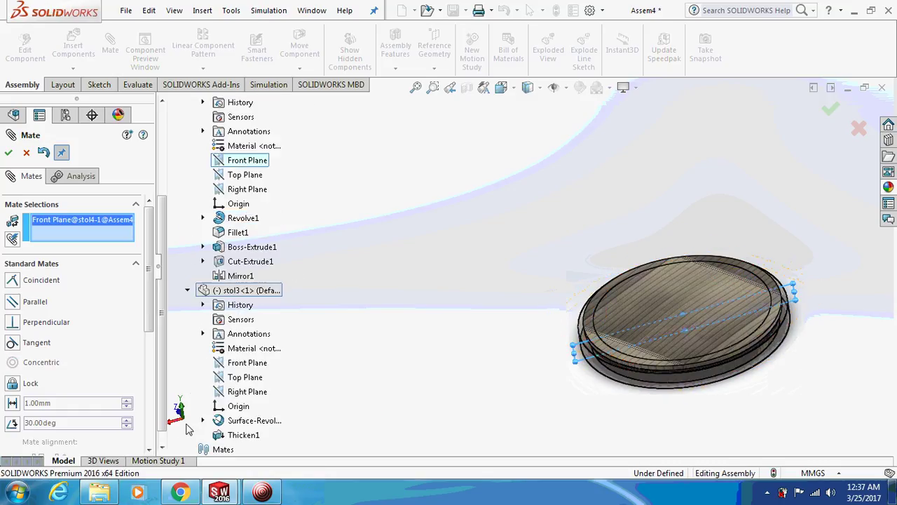
click(245, 372)
click(8, 153)
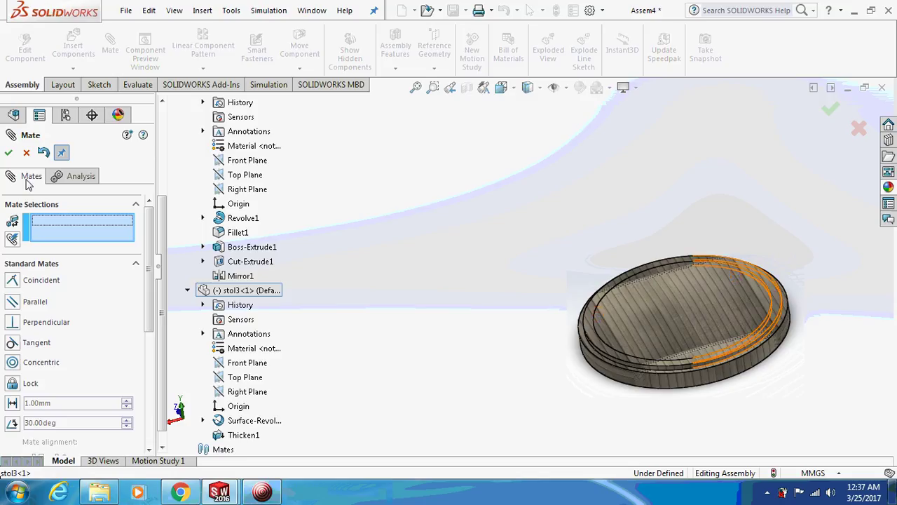
click(8, 153)
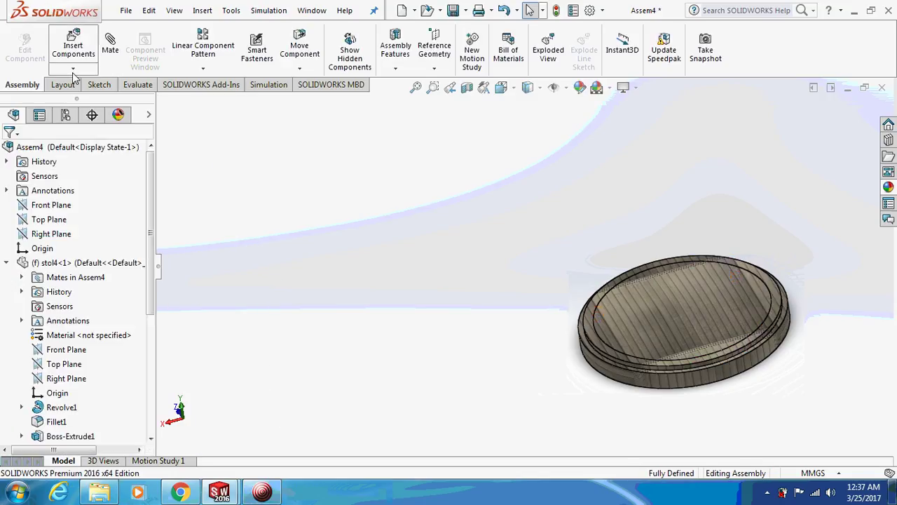
Insert leg part 5 into the assembly and hide its guide sketch line.
click(73, 68)
click(98, 85)
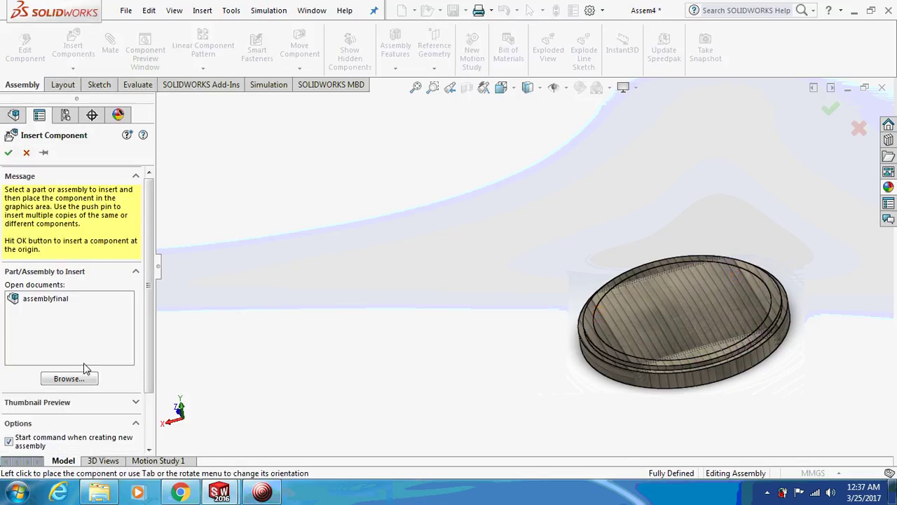
click(68, 379)
click(206, 176)
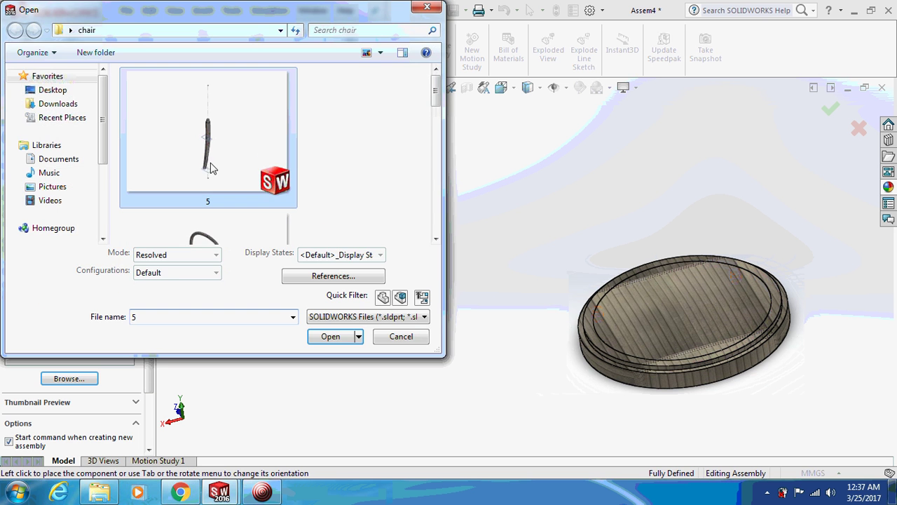
click(320, 342)
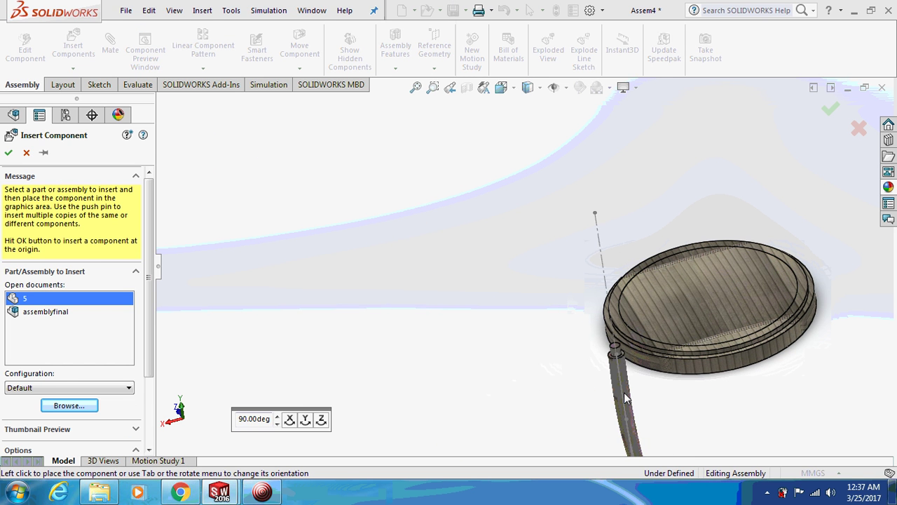
click(487, 360)
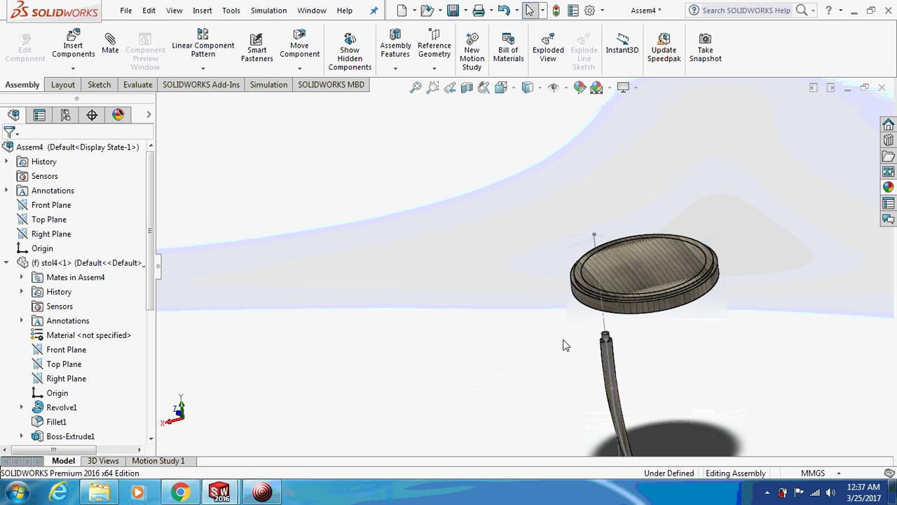
right_click(617, 301)
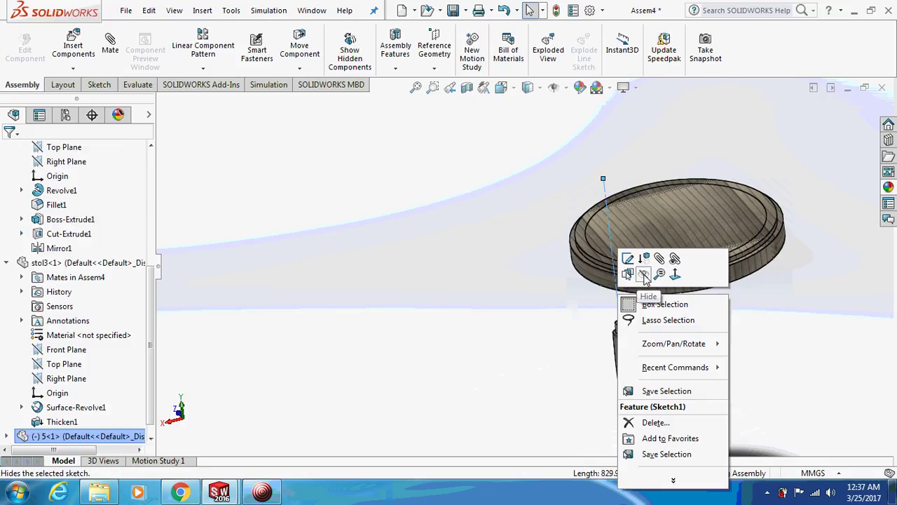
click(643, 327)
Mate the leg's round end concentric and coincident with a hole under the seat.
middle_drag(651, 326, 624, 192)
click(572, 155)
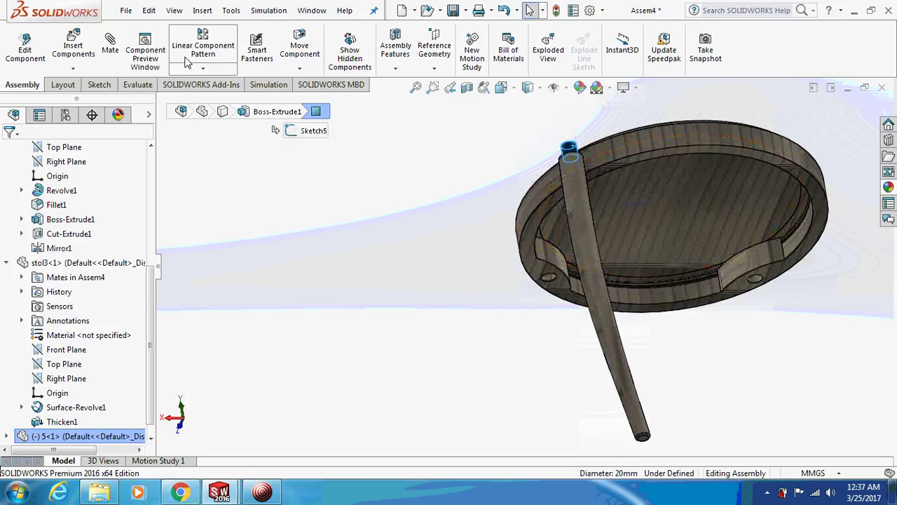
click(519, 281)
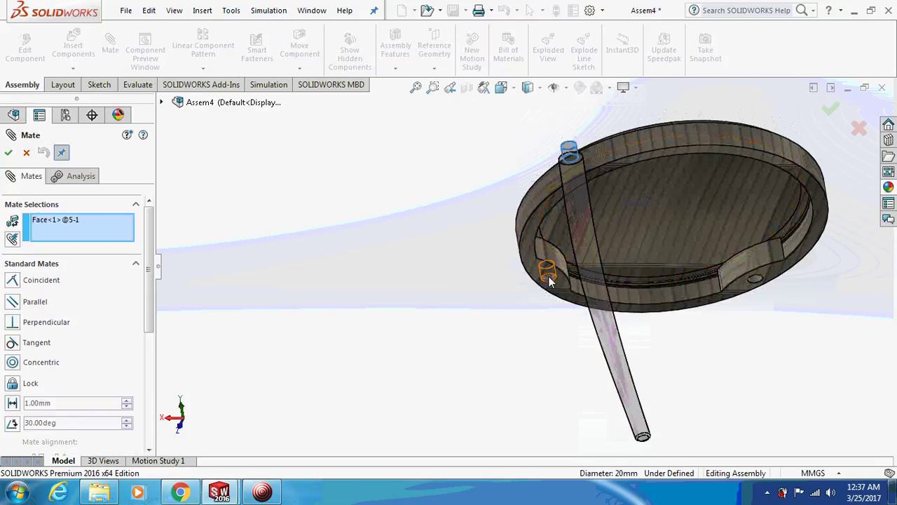
click(549, 276)
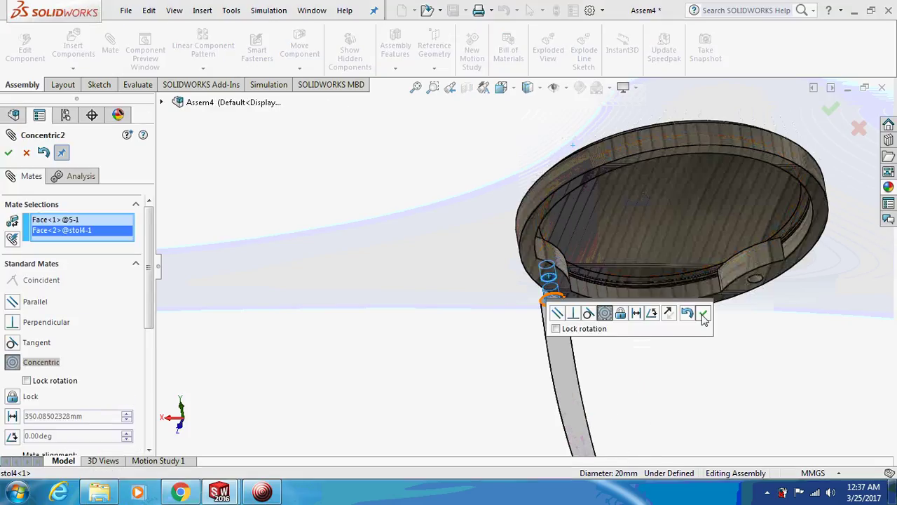
click(702, 313)
middle_drag(500, 294, 596, 301)
click(558, 284)
click(599, 295)
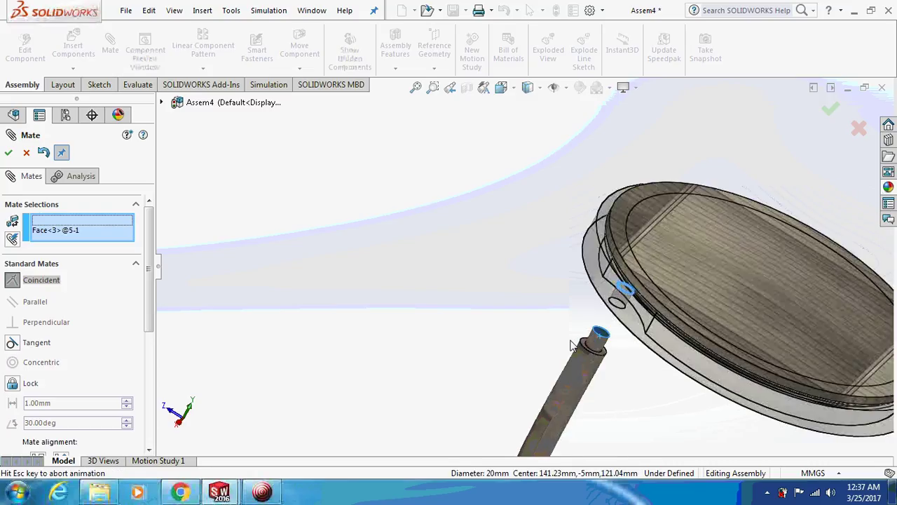
key(Return)
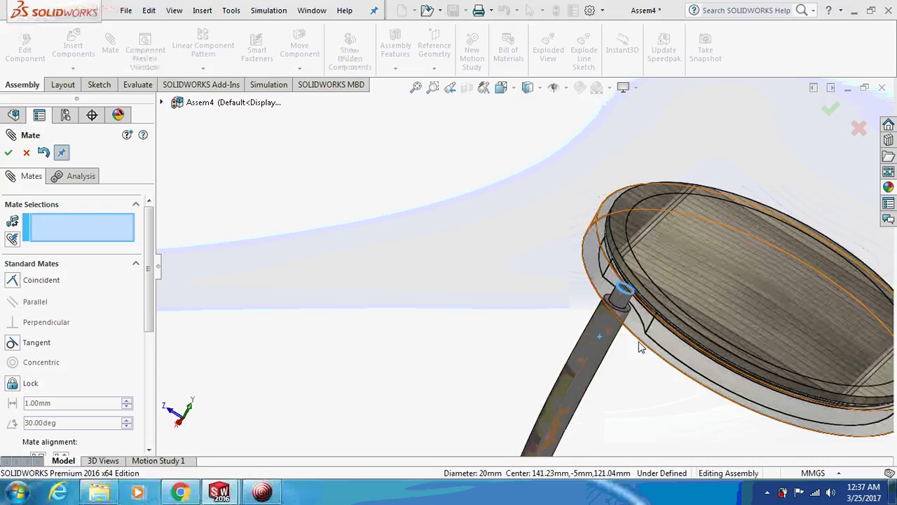
Mate the leg's Right Plane parallel to the seat's Right Plane.
middle_drag(332, 257, 332, 411)
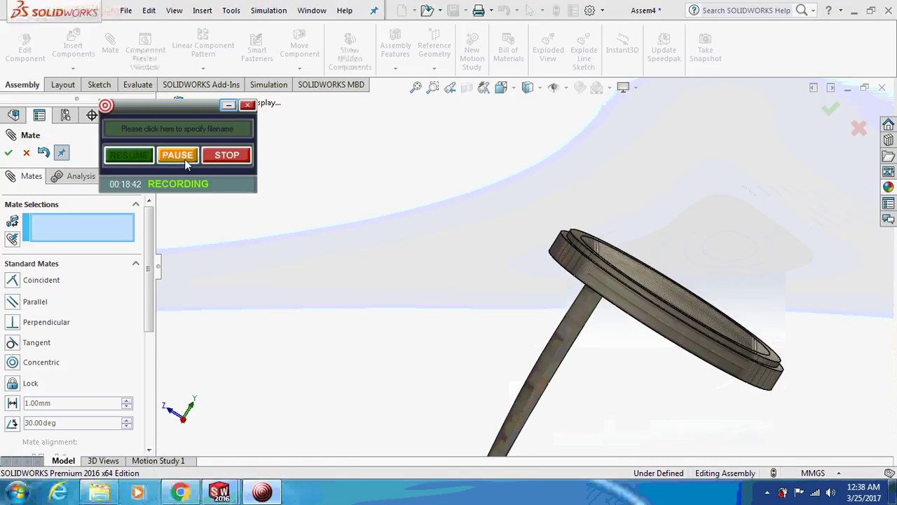
click(186, 160)
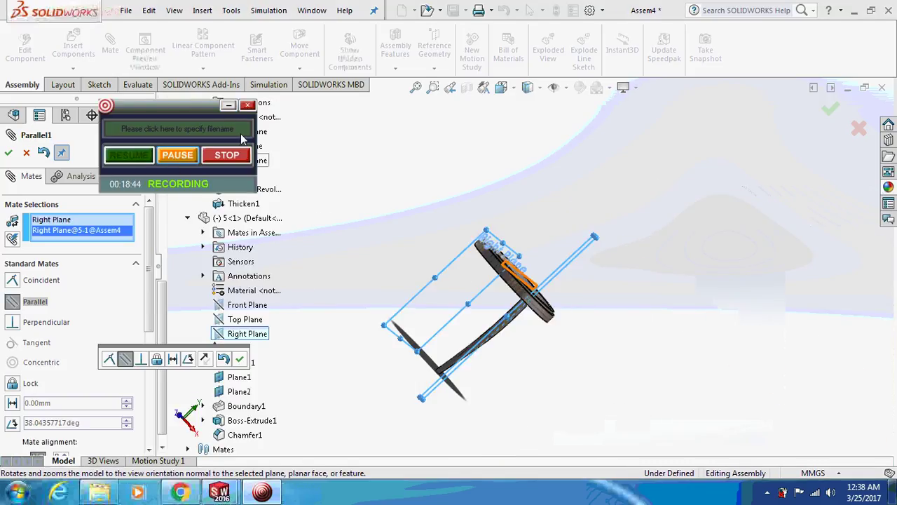
click(228, 107)
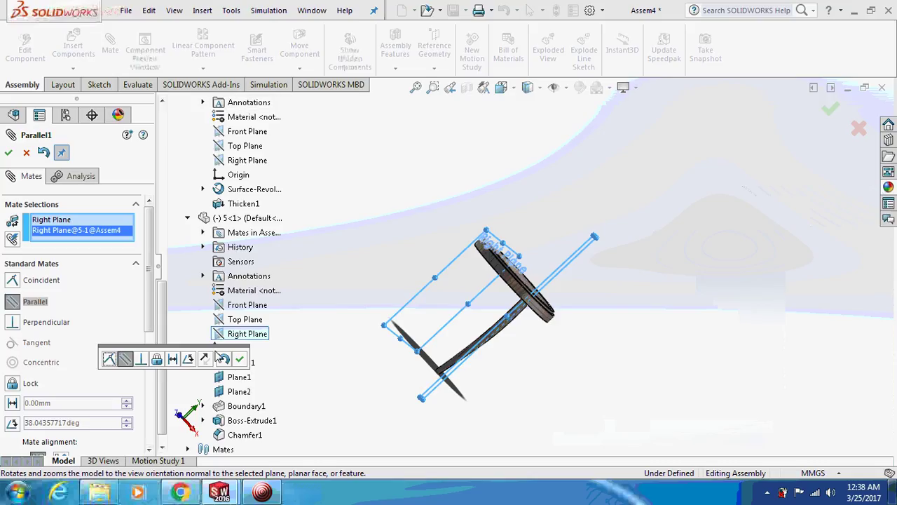
click(239, 359)
Mirror leg 5-1 across stol3's Right Plane to create the opposite leg.
click(8, 152)
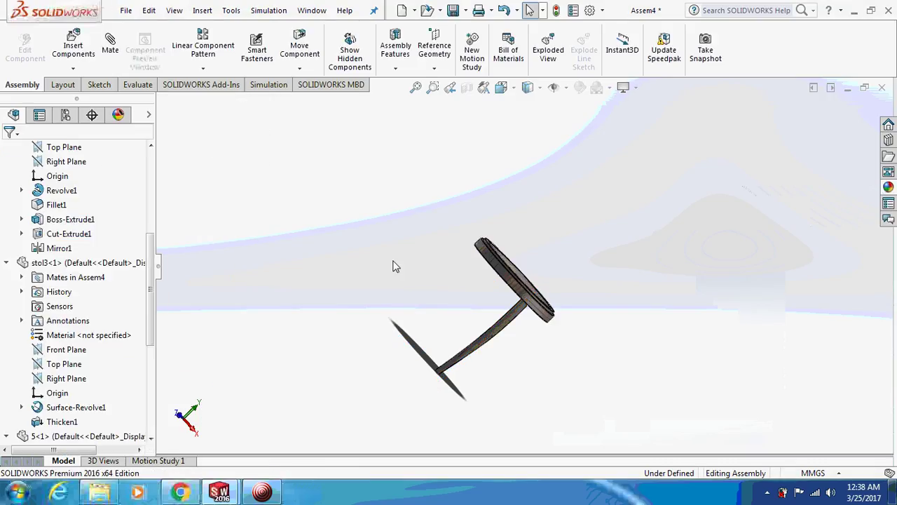
middle_drag(413, 287, 349, 302)
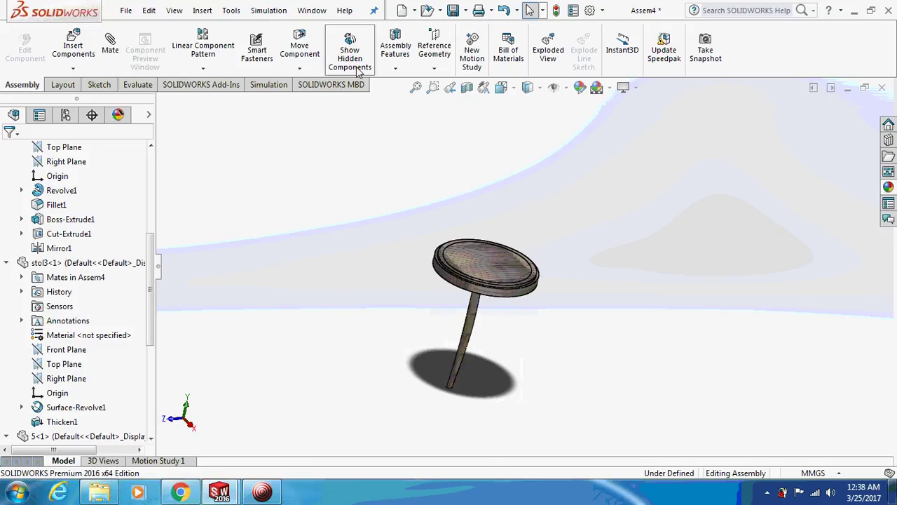
click(218, 70)
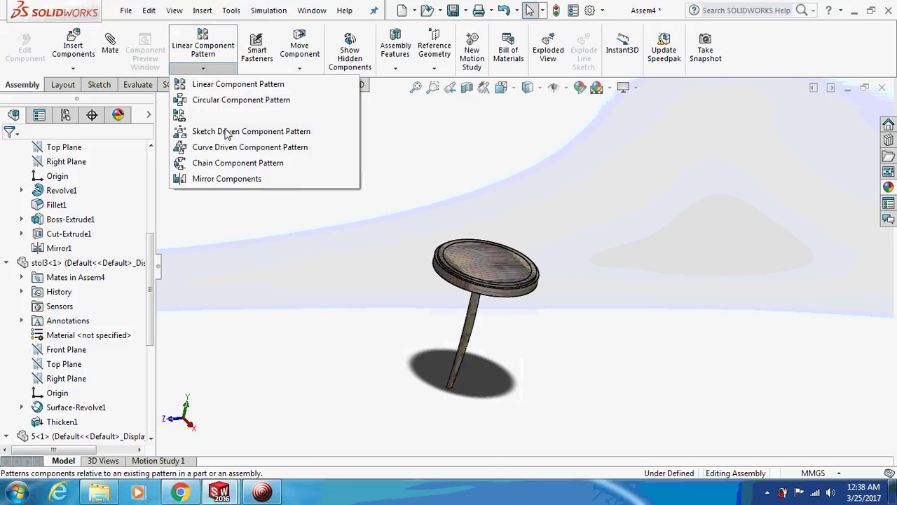
click(220, 180)
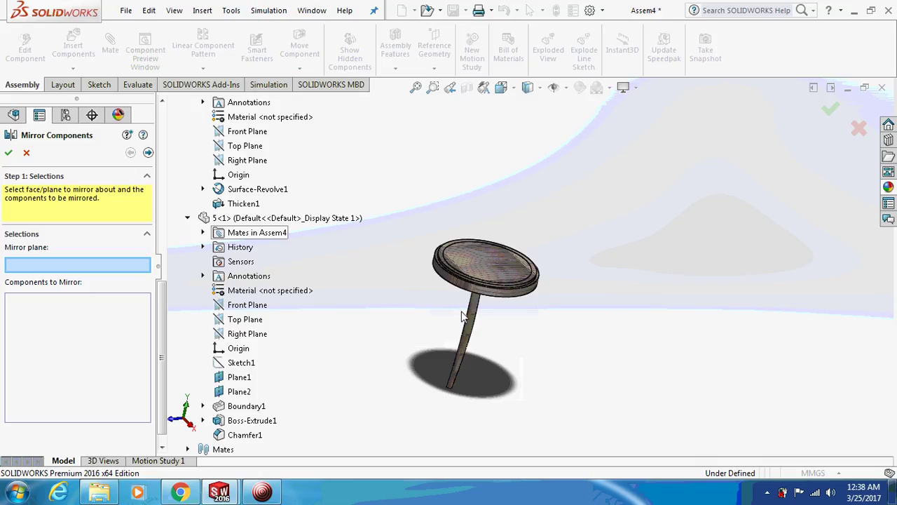
click(256, 160)
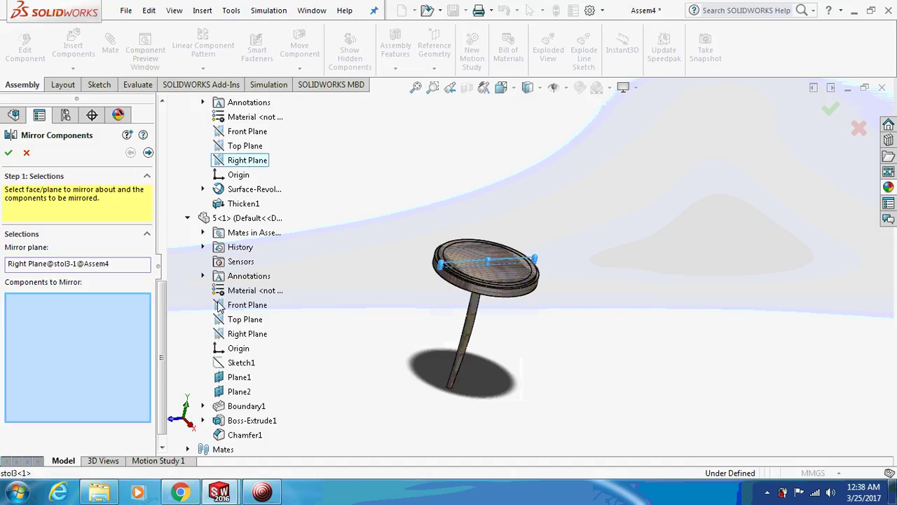
click(475, 326)
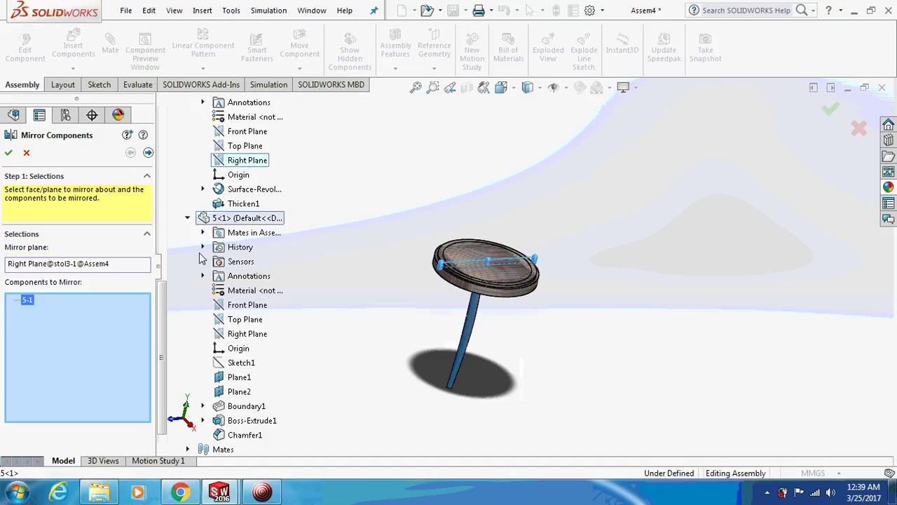
click(9, 153)
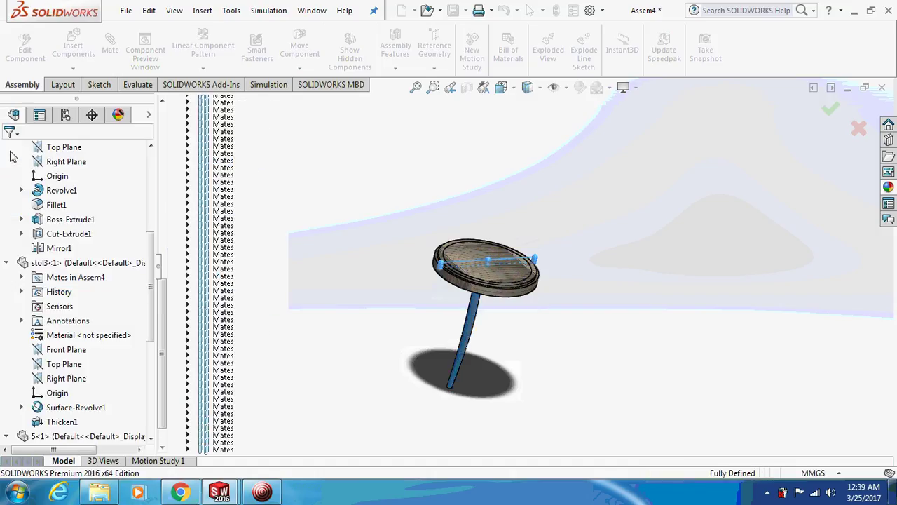
middle_drag(287, 229, 266, 212)
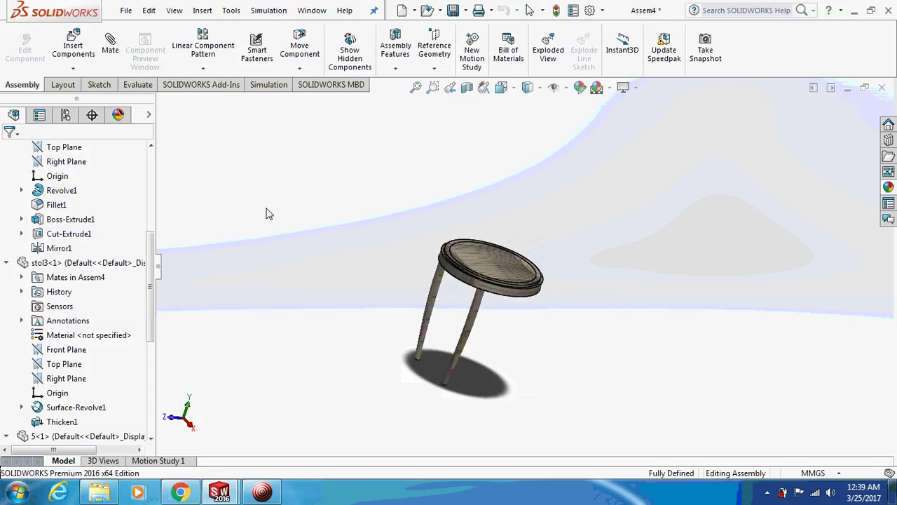
Insert the stol1 curved backrest part and place it beside the seat.
click(73, 68)
click(91, 82)
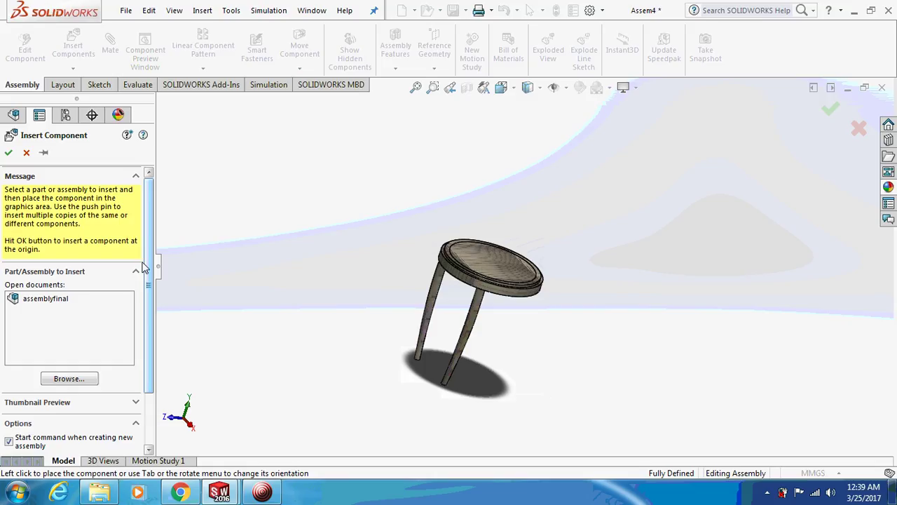
click(69, 379)
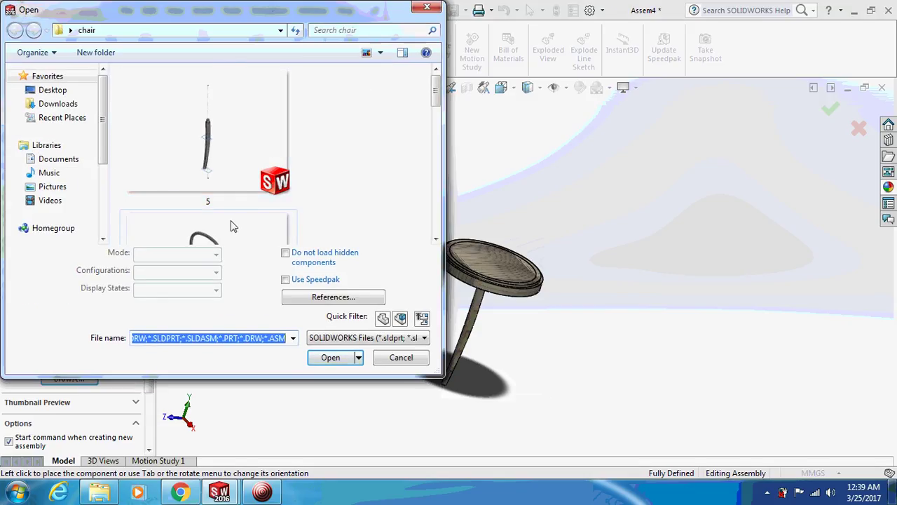
click(233, 225)
click(330, 337)
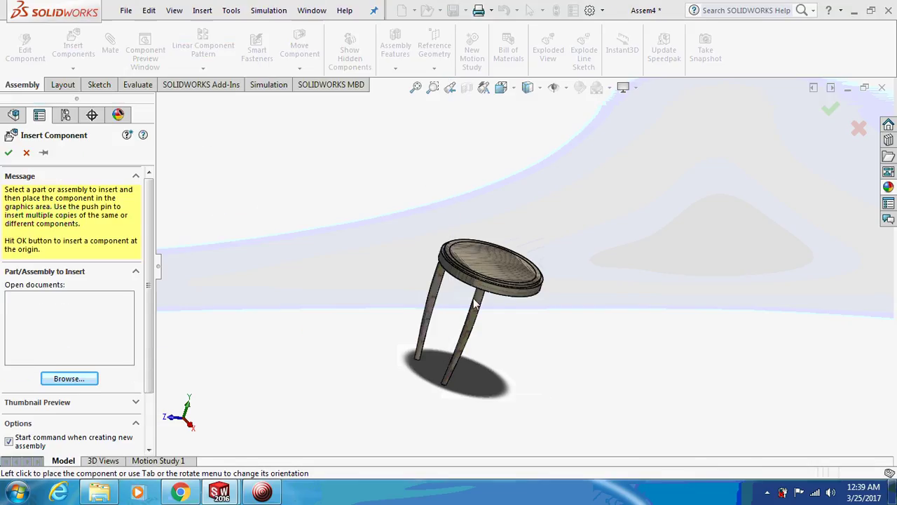
click(579, 243)
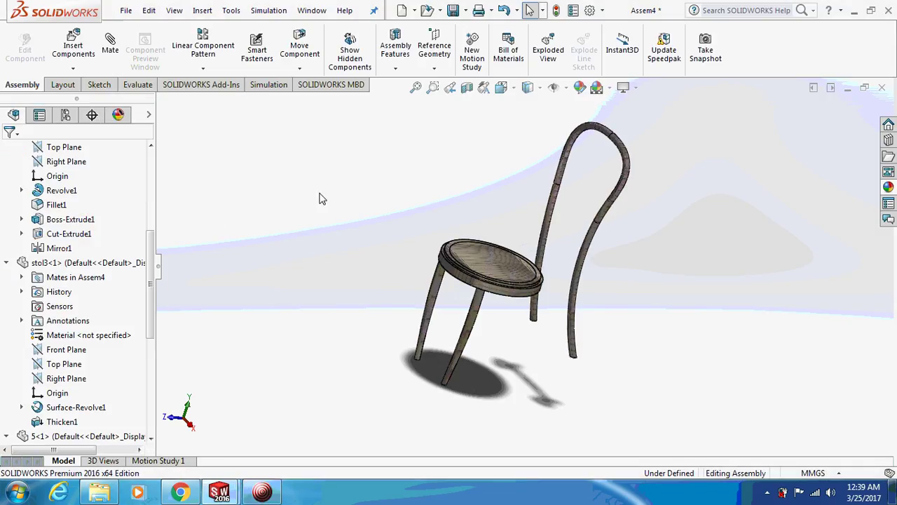
middle_drag(320, 196, 557, 344)
scroll(551, 321, down, 3)
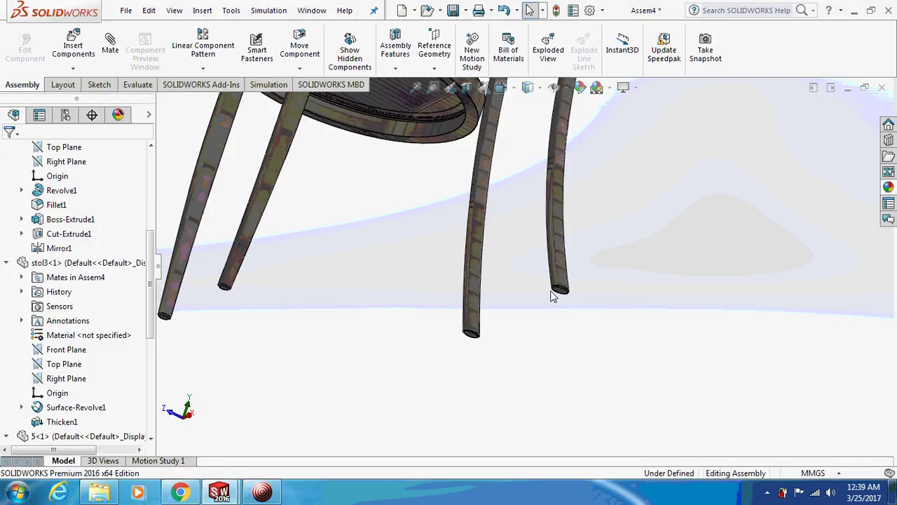
Mate a front leg end face coincident with the back leg's end face.
click(558, 290)
middle_drag(558, 294, 378, 273)
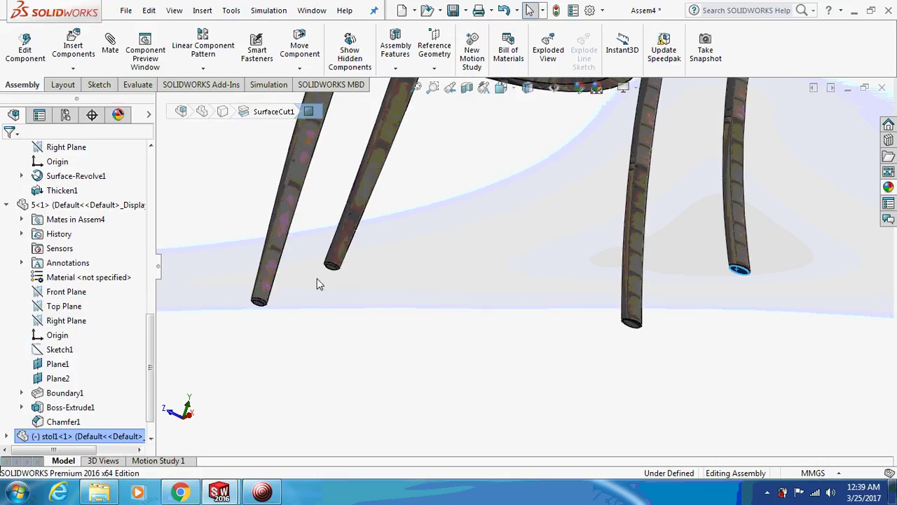
scroll(376, 272, down, 2)
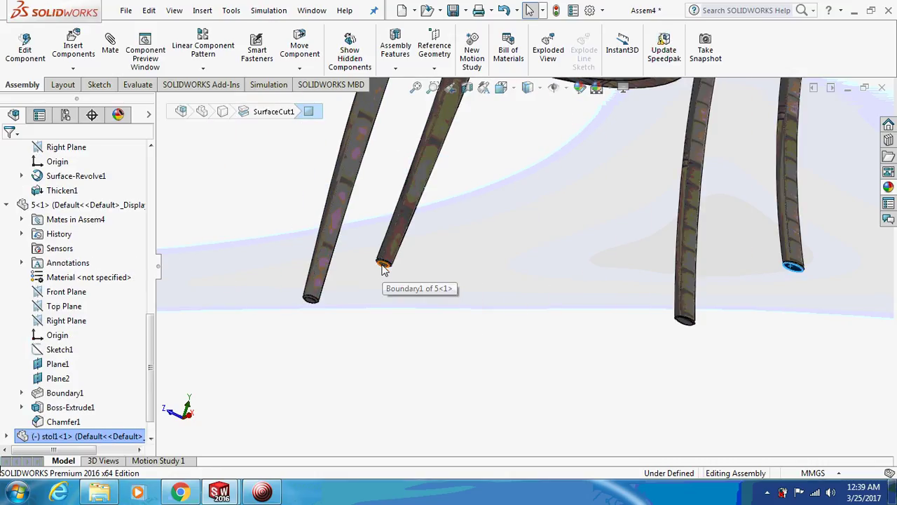
click(382, 264)
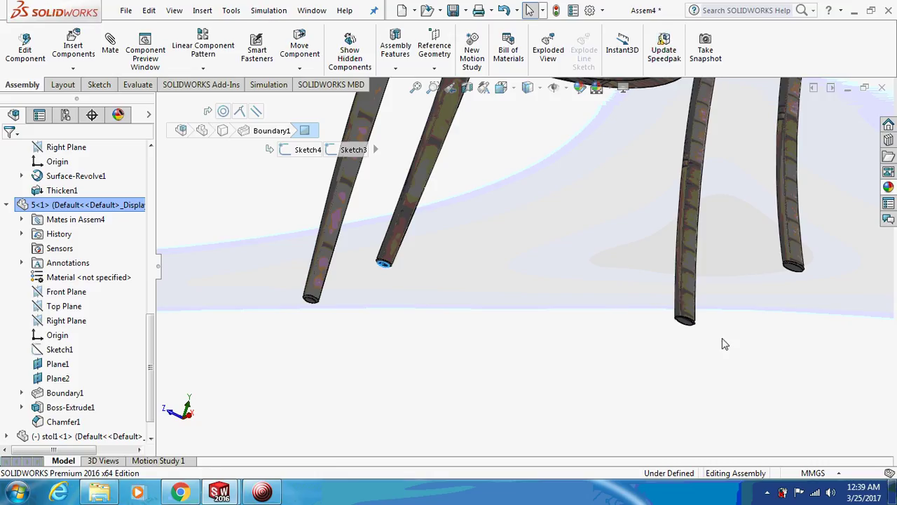
ctrl+click(684, 323)
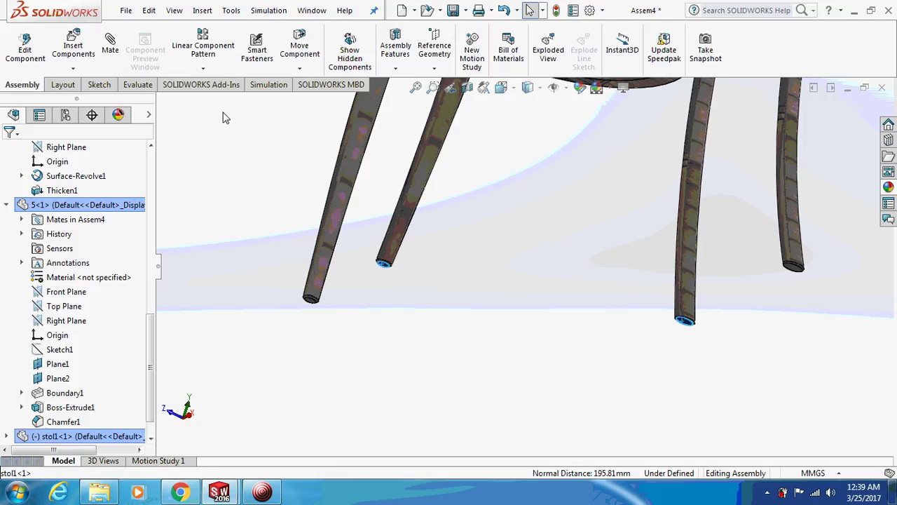
click(112, 50)
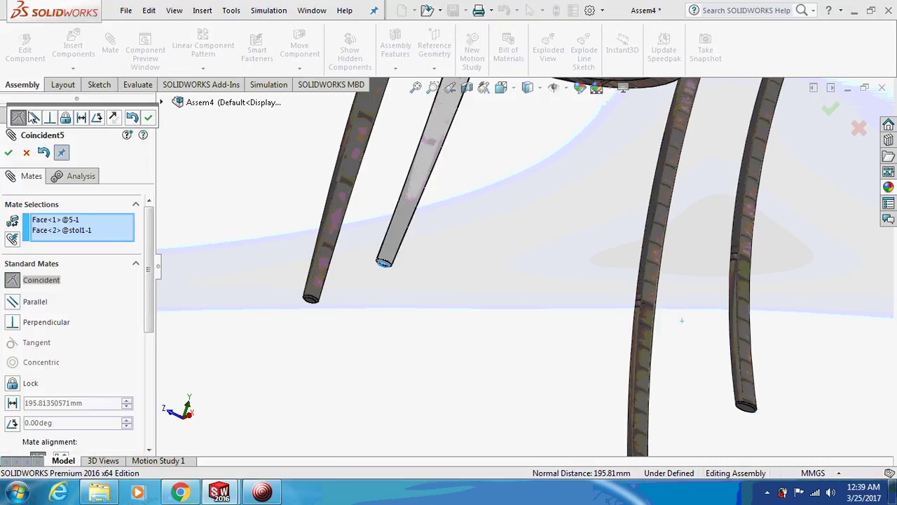
click(148, 117)
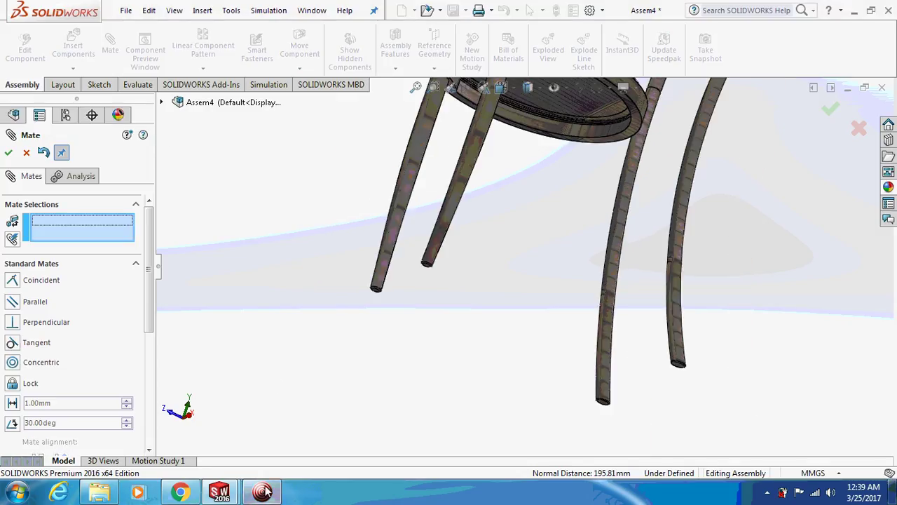
Add a tangent mate between the seat rim and back leg, then drag the leg slightly.
click(264, 492)
click(228, 106)
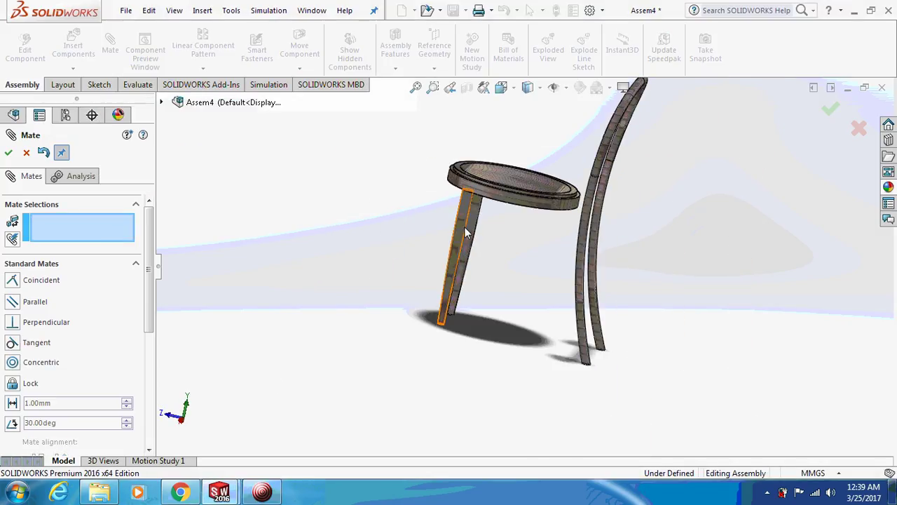
click(541, 211)
middle_drag(541, 216, 579, 220)
click(578, 221)
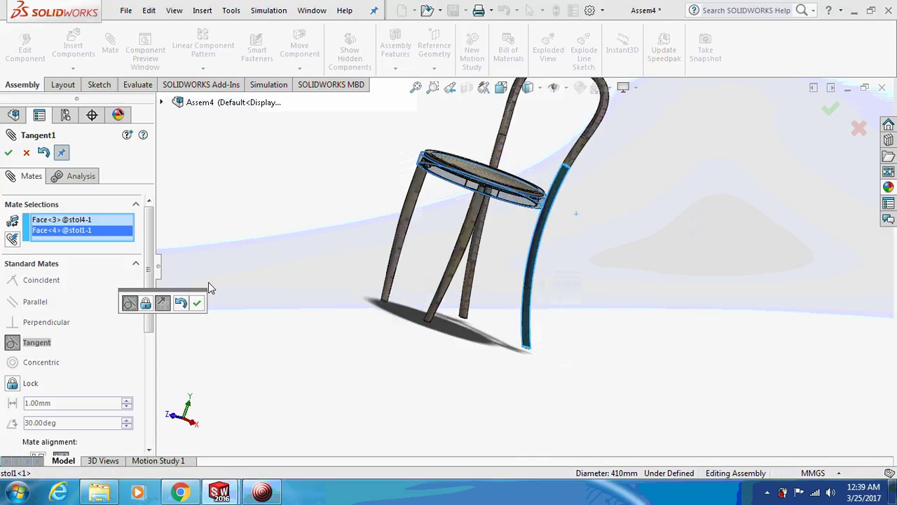
click(7, 152)
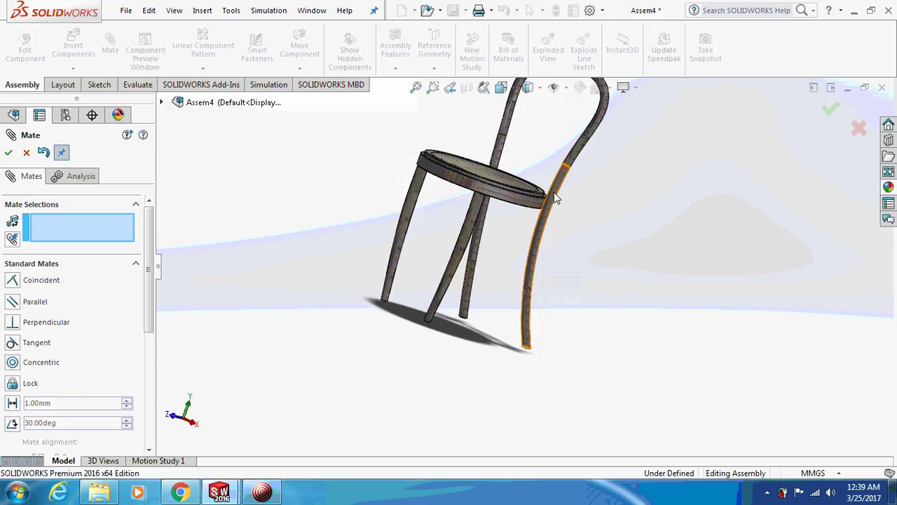
drag(554, 199, 542, 231)
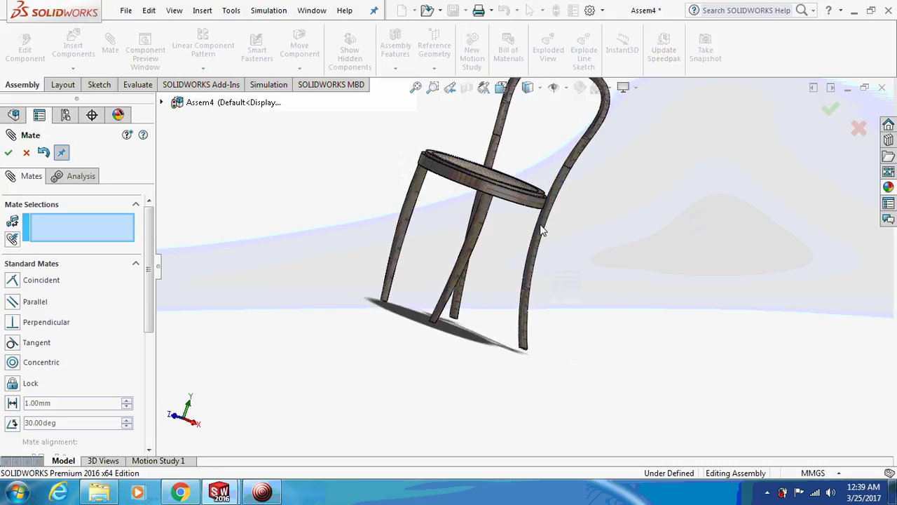
Mate the assembly's Front Plane parallel to stol1's Front Plane and close Mate.
click(162, 102)
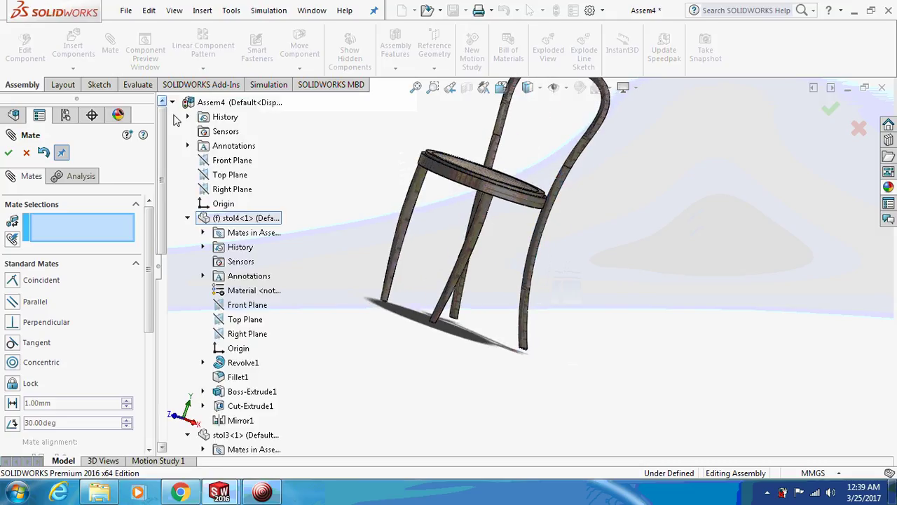
click(226, 161)
middle_drag(368, 154, 339, 220)
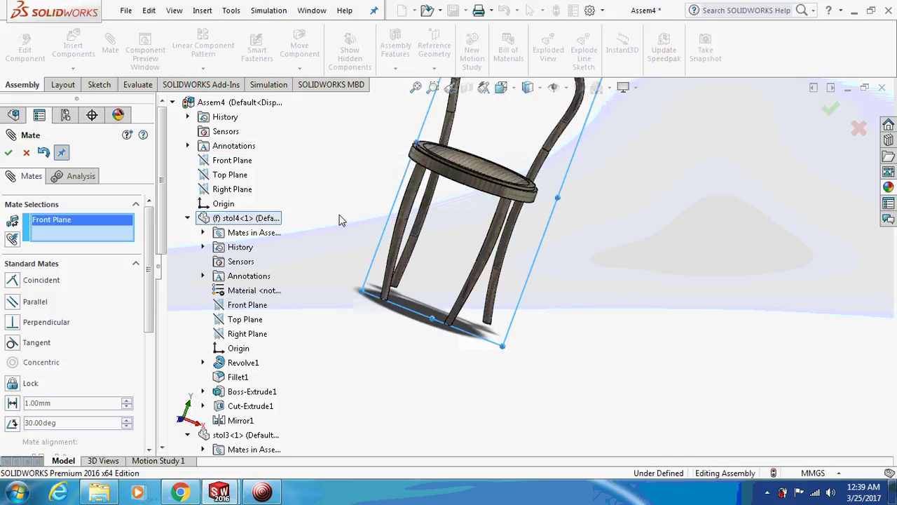
click(243, 309)
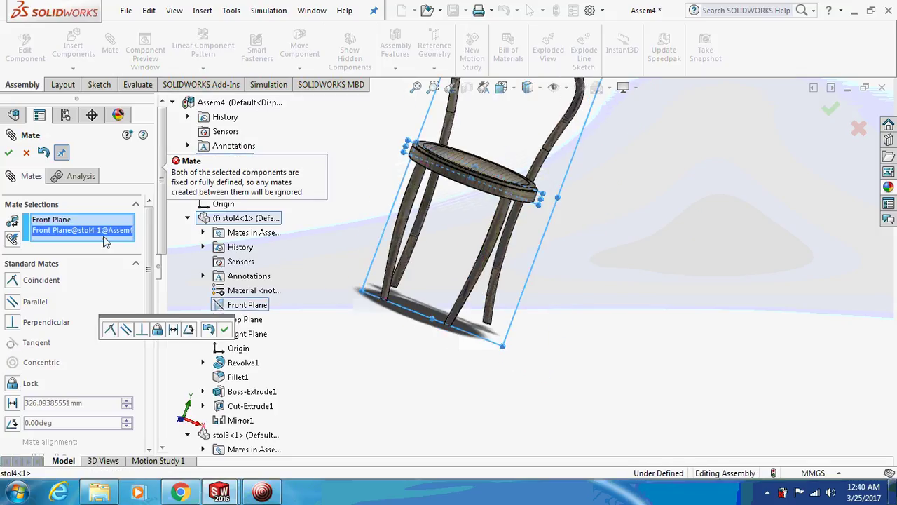
click(26, 153)
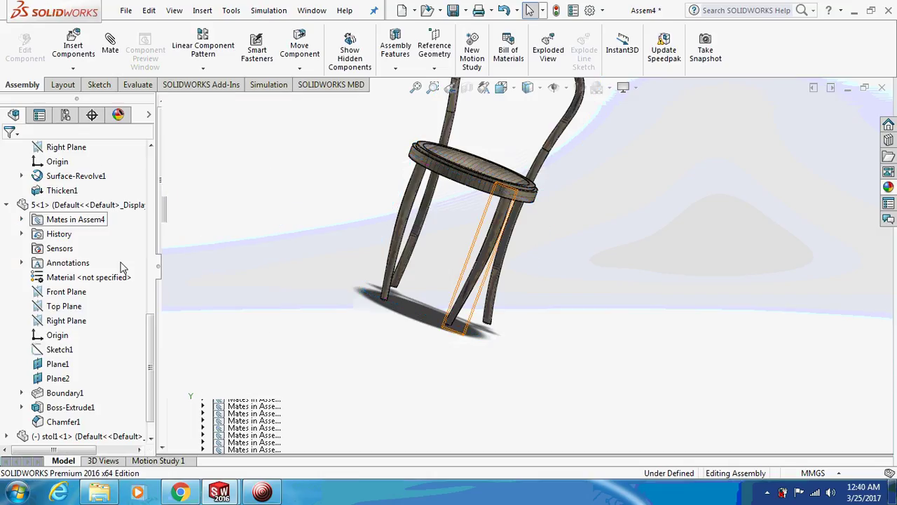
click(261, 491)
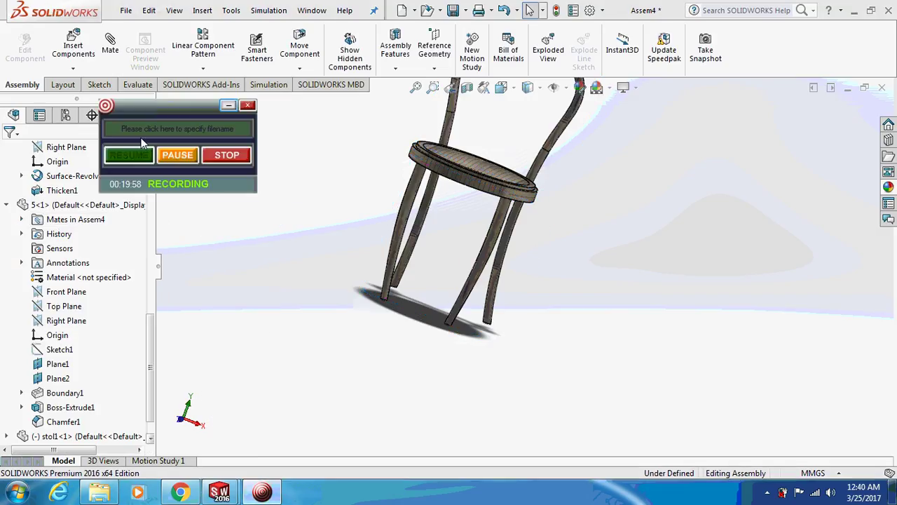
click(177, 155)
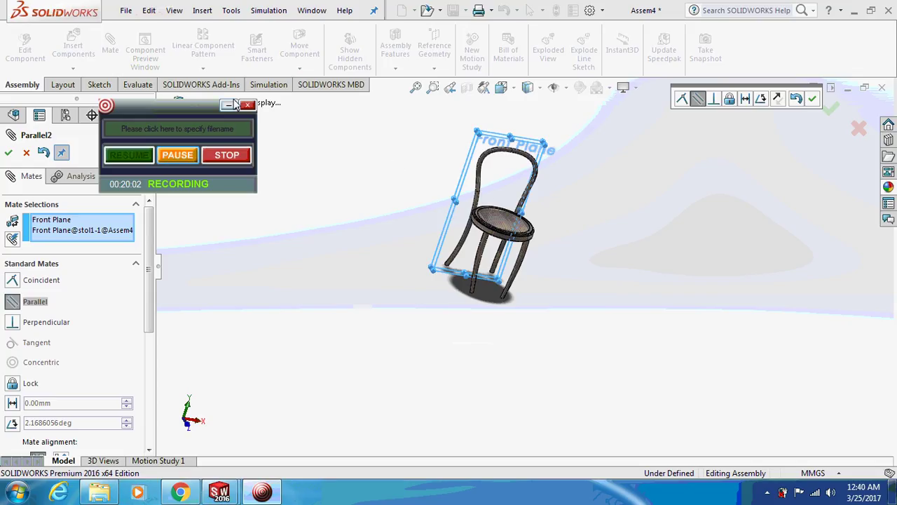
click(7, 152)
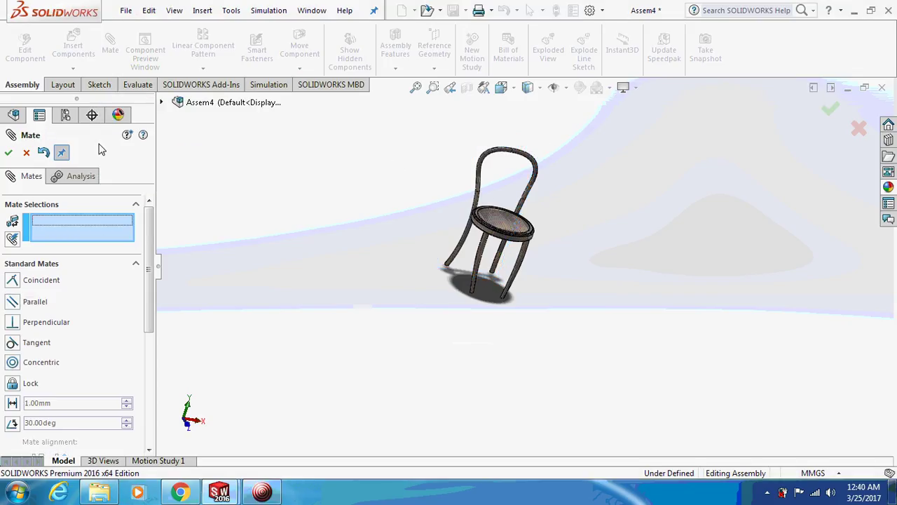
mouse_move(337, 194)
middle_down()
mouse_move(410, 211)
mouse_move(320, 188)
middle_up()
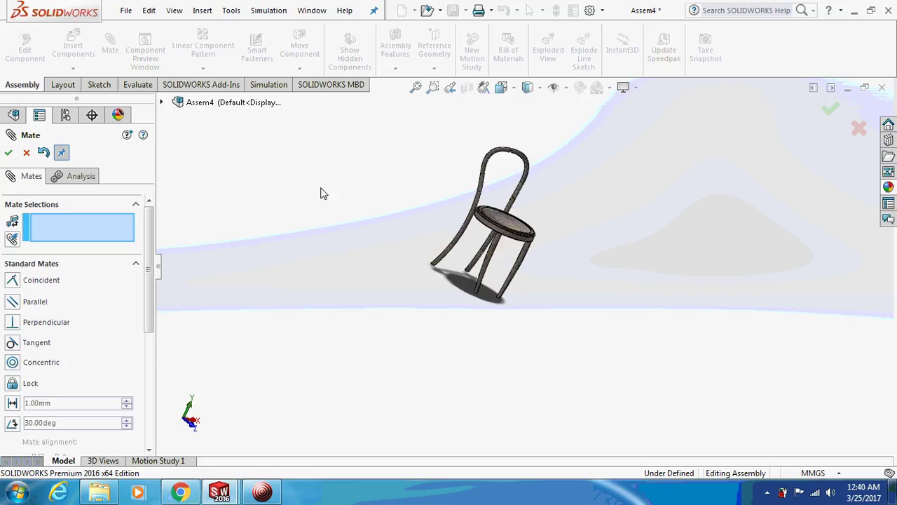
click(25, 154)
click(73, 68)
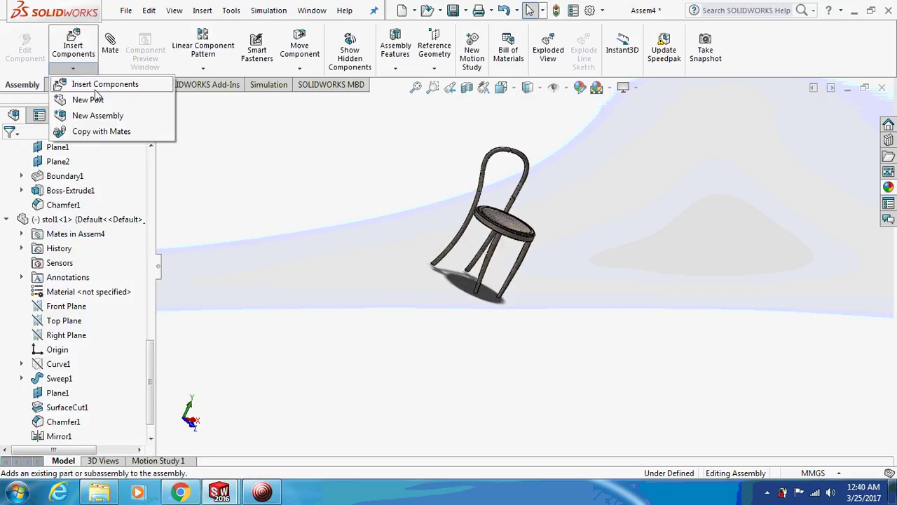
Insert the bent stol2 part from the chair folder and place it beside the chair.
click(98, 85)
click(87, 379)
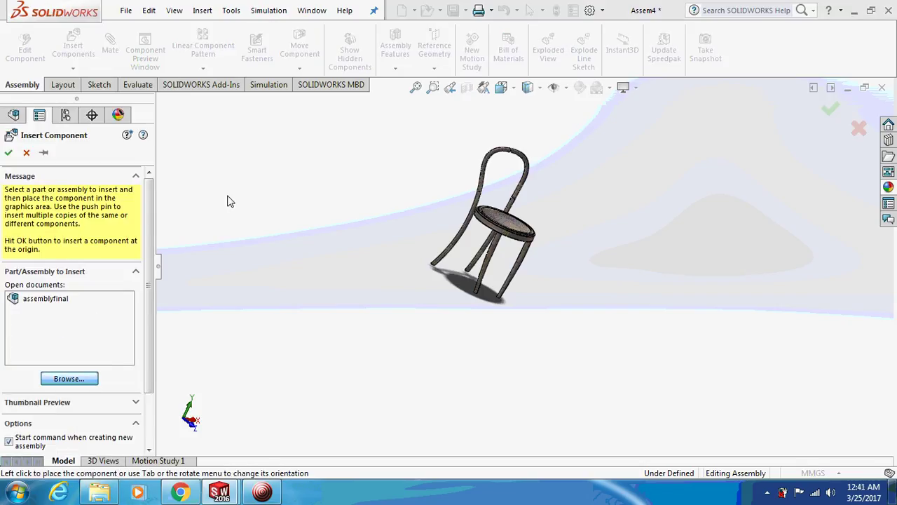
drag(439, 105, 442, 165)
click(208, 119)
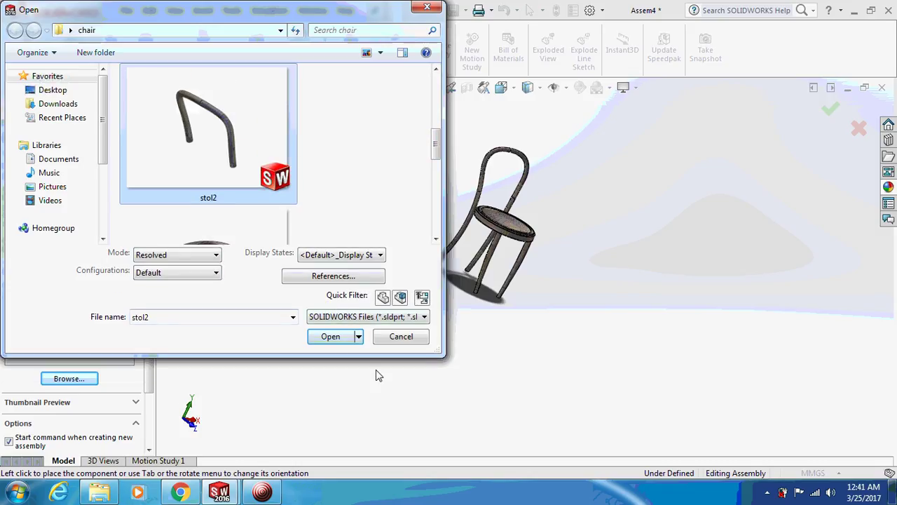
click(331, 357)
click(418, 196)
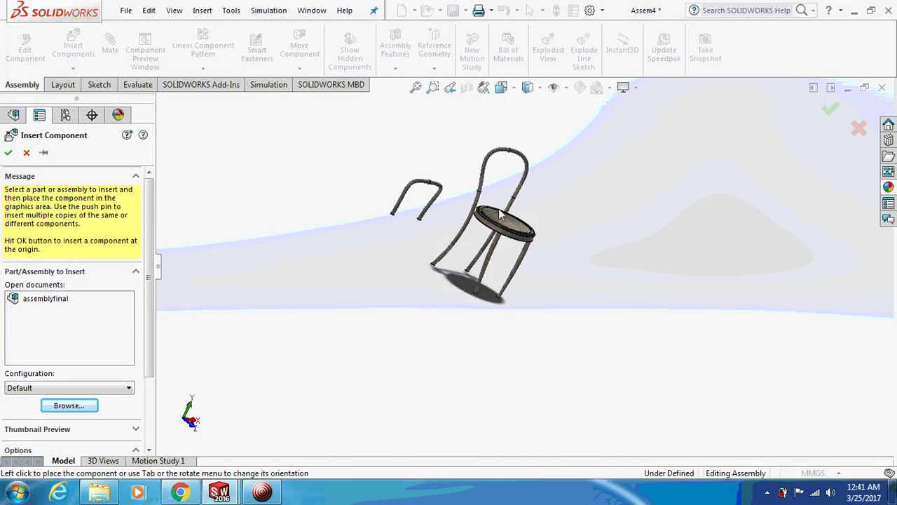
click(276, 495)
Orbit the assembly so the chair stands upright in the view.
click(176, 156)
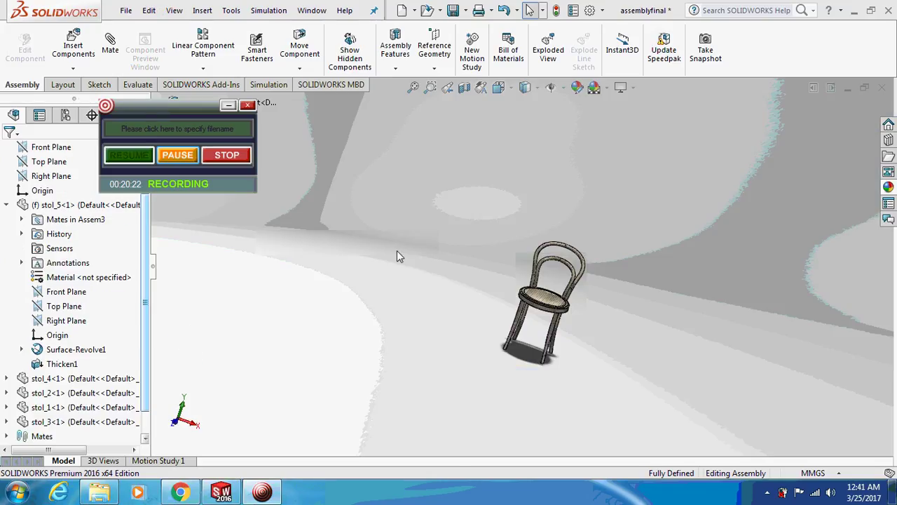
click(228, 105)
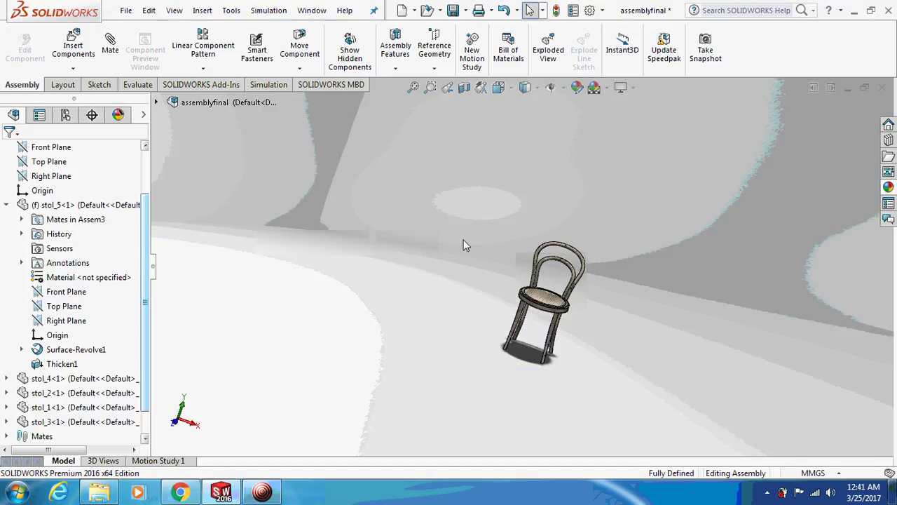
scroll(518, 262, down, 3)
middle_drag(616, 299, 572, 259)
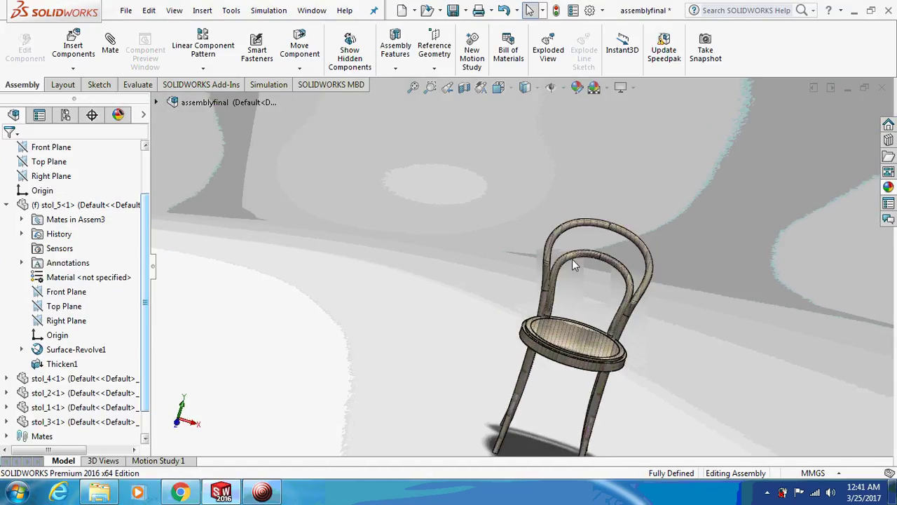
drag(554, 280, 274, 187)
Insert the stol5 ring part and place it beside the chair.
click(73, 68)
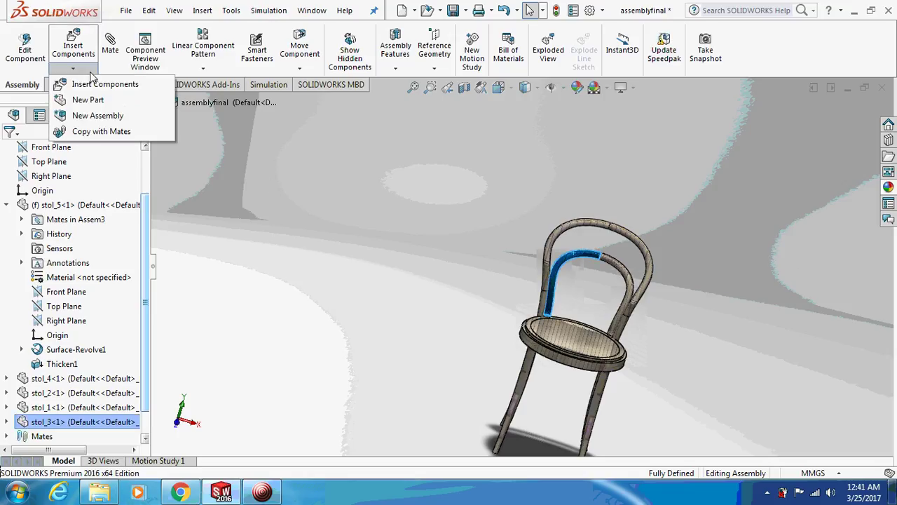
click(105, 85)
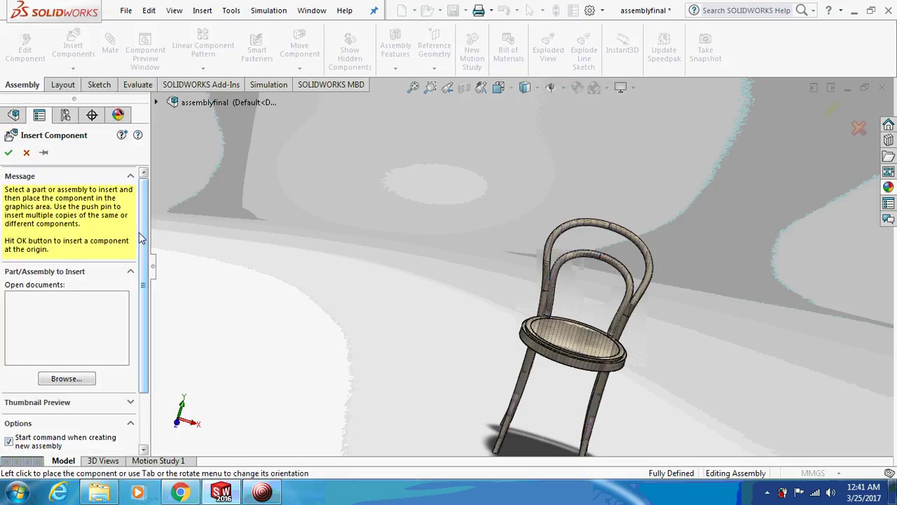
click(80, 379)
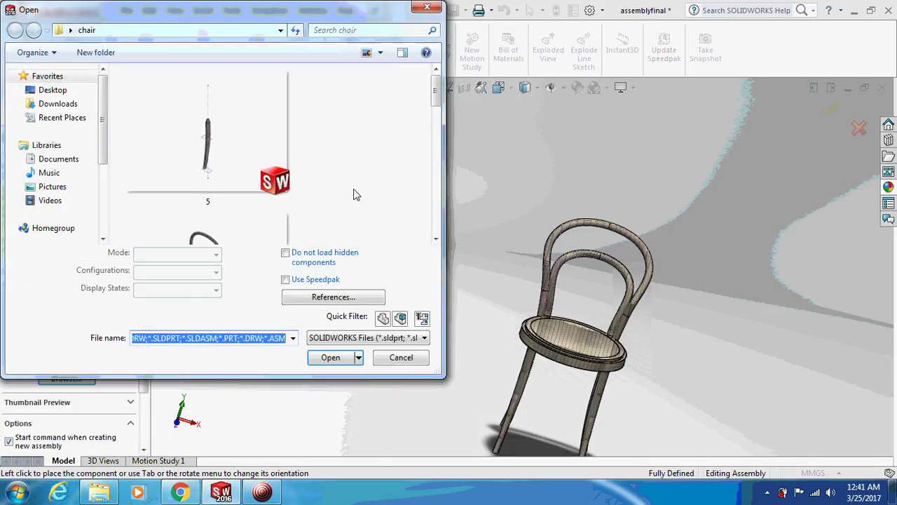
drag(436, 109, 436, 217)
click(242, 176)
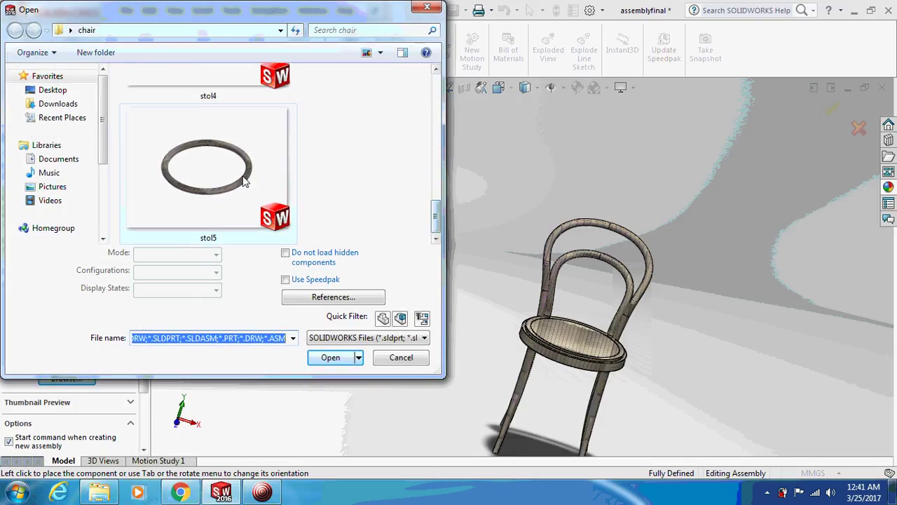
click(364, 316)
click(365, 316)
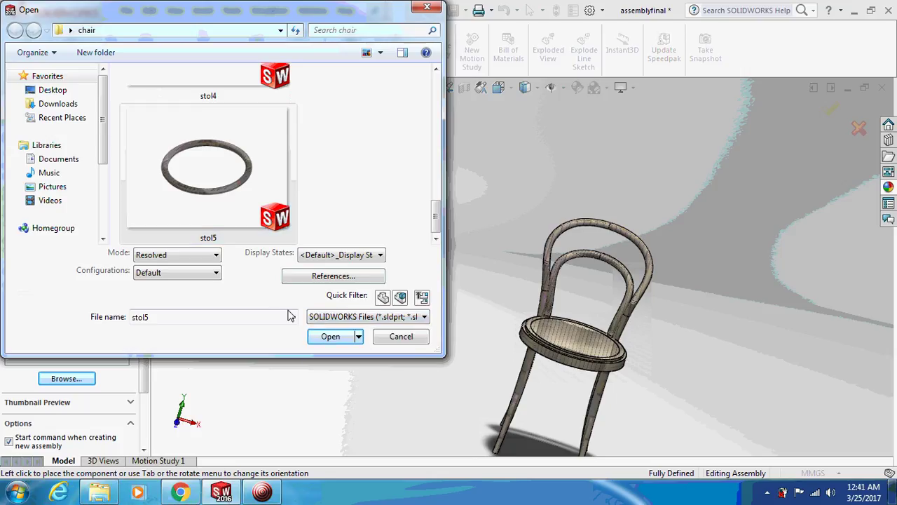
click(339, 341)
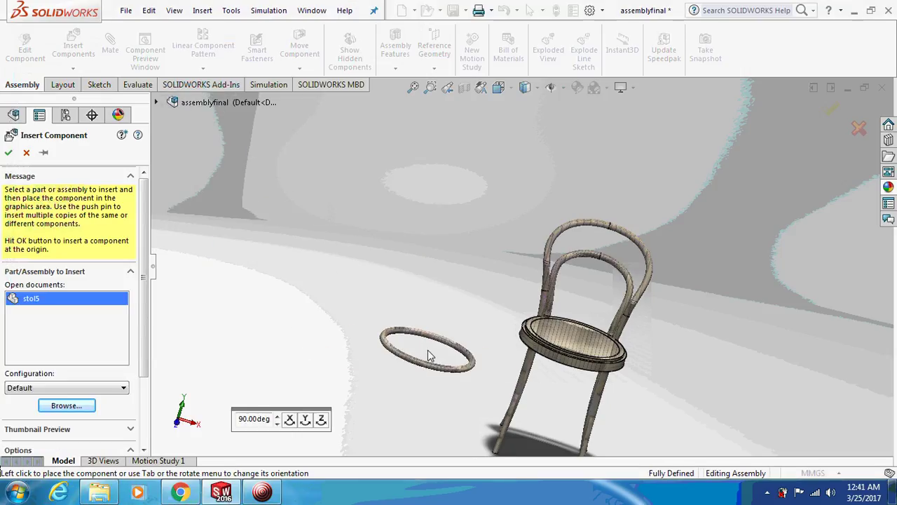
click(428, 350)
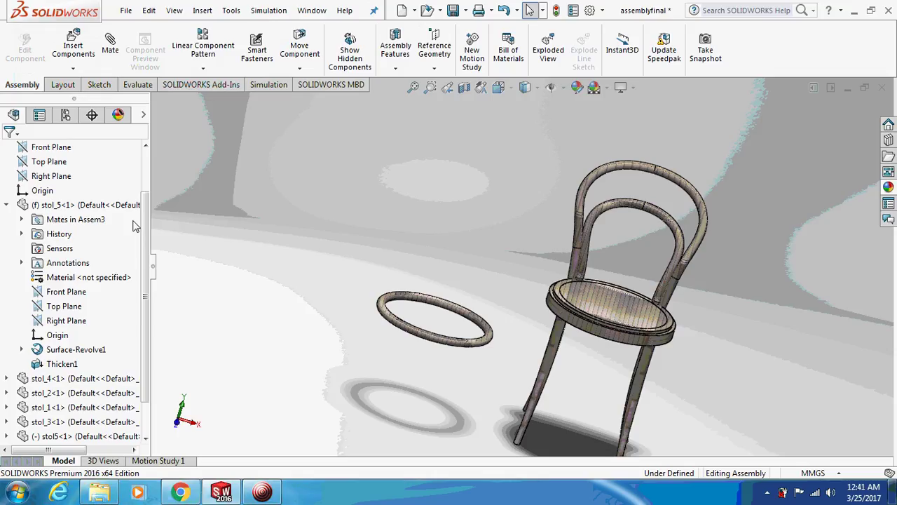
scroll(145, 227, up, 1)
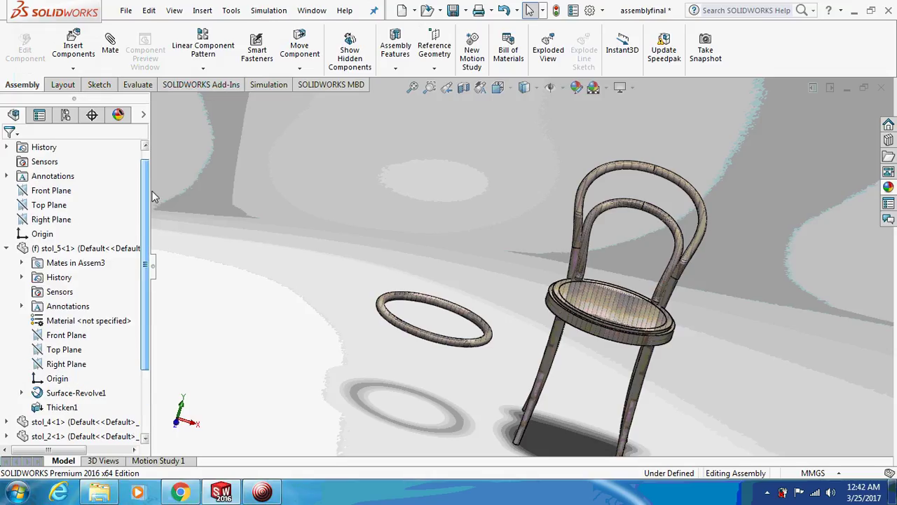
click(261, 493)
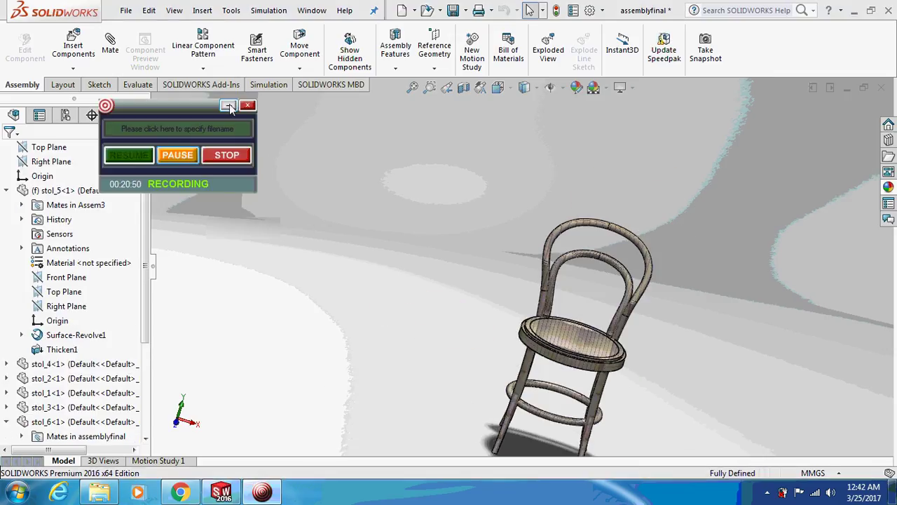
click(228, 106)
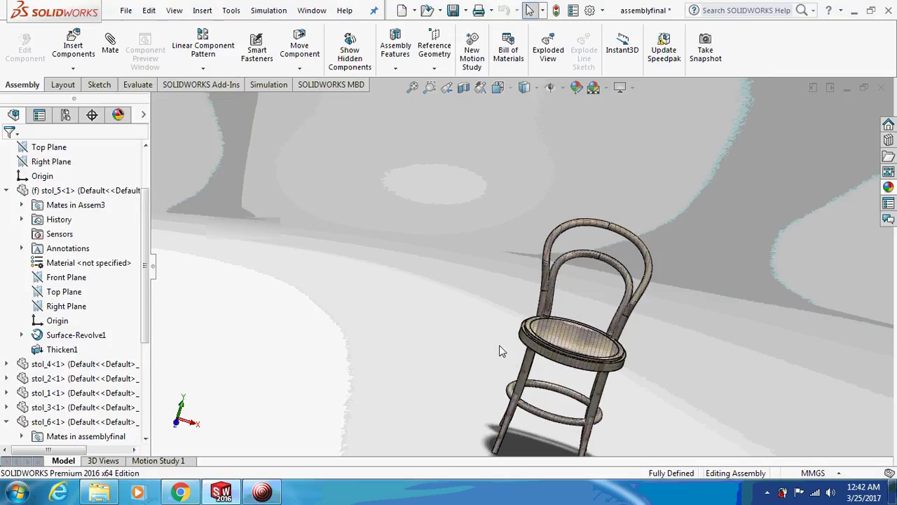
middle_drag(499, 345, 528, 333)
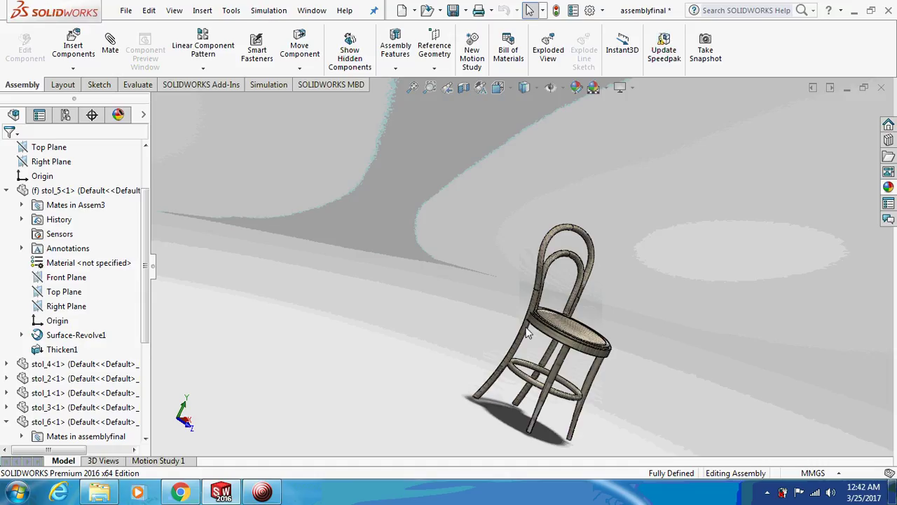
middle_drag(469, 307, 467, 314)
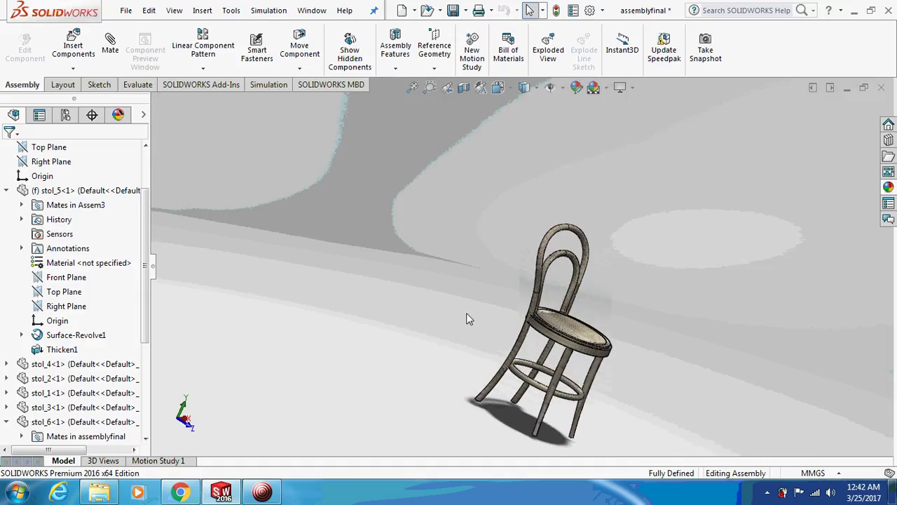
mouse_move(573, 312)
middle_down()
mouse_move(517, 307)
mouse_move(518, 330)
mouse_move(488, 292)
mouse_move(579, 328)
mouse_move(583, 340)
mouse_move(477, 320)
mouse_move(440, 324)
middle_up()
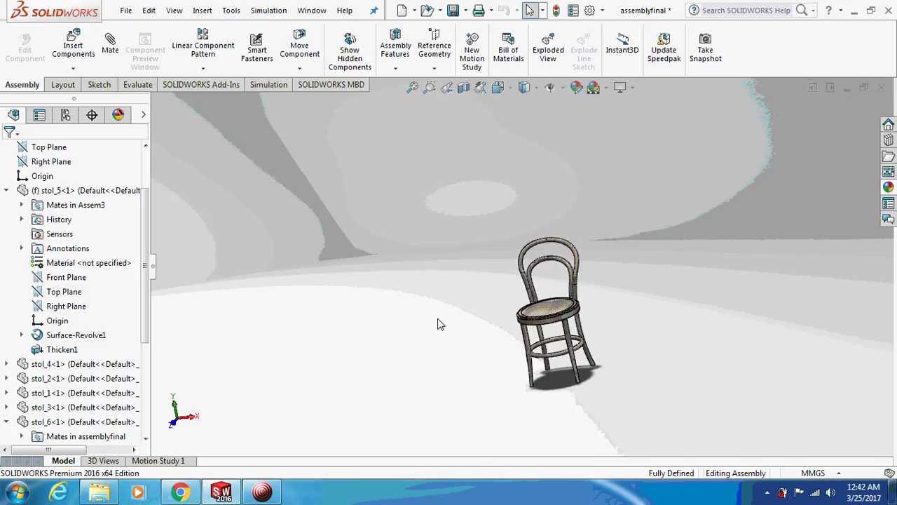